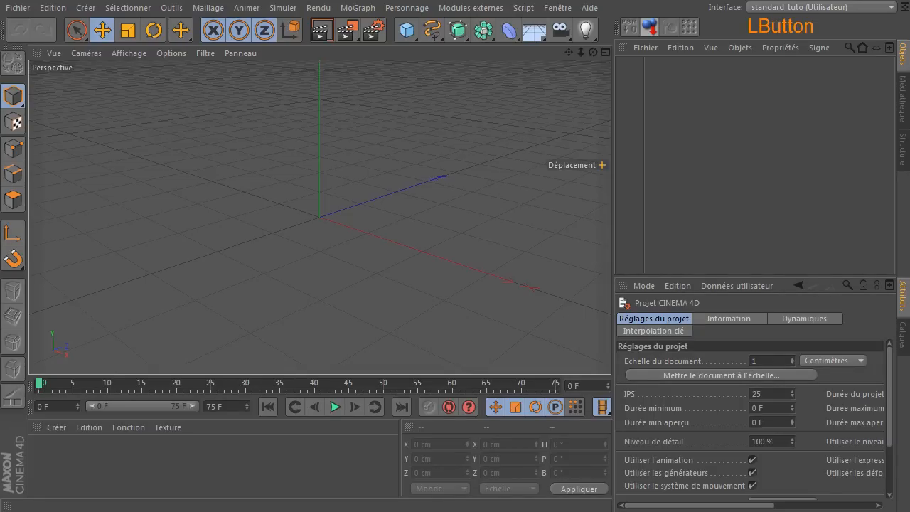
Examine the film reel reference pictures in the browser's image results for "bobine pellicule film", and return to the Cinema 4D scene.
drag(909, 43, 615, 67)
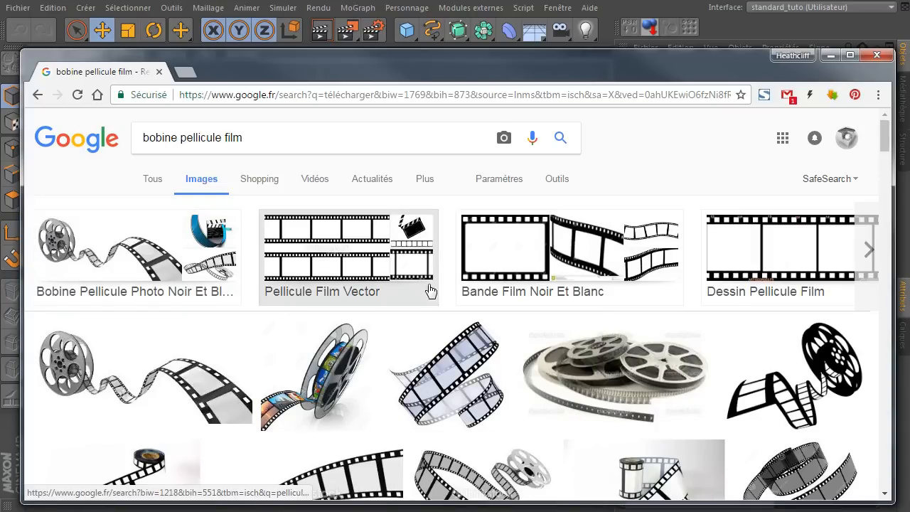
scroll(462, 285, down, 2)
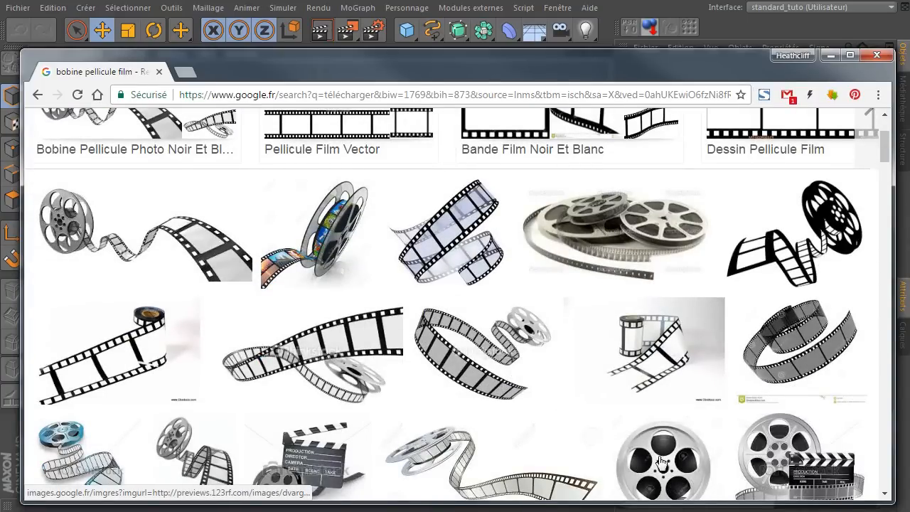
scroll(668, 433, down, 1)
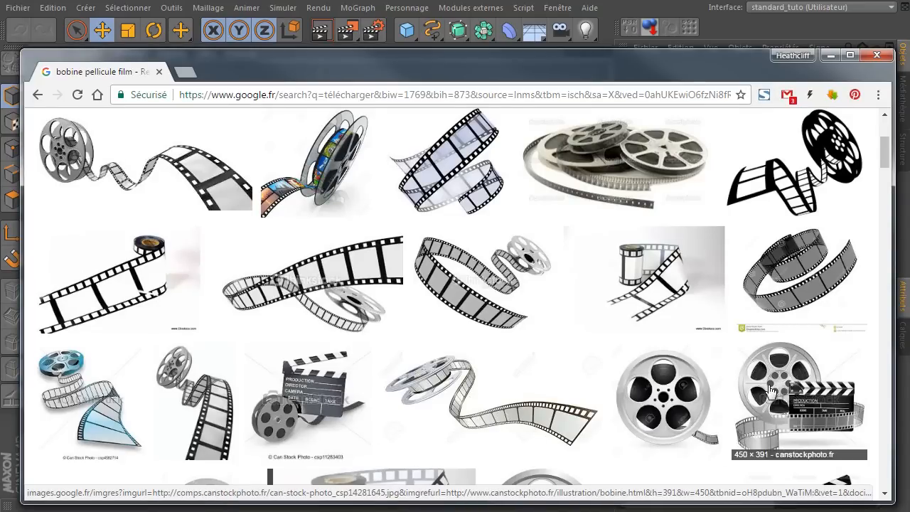
scroll(152, 350, down, 2)
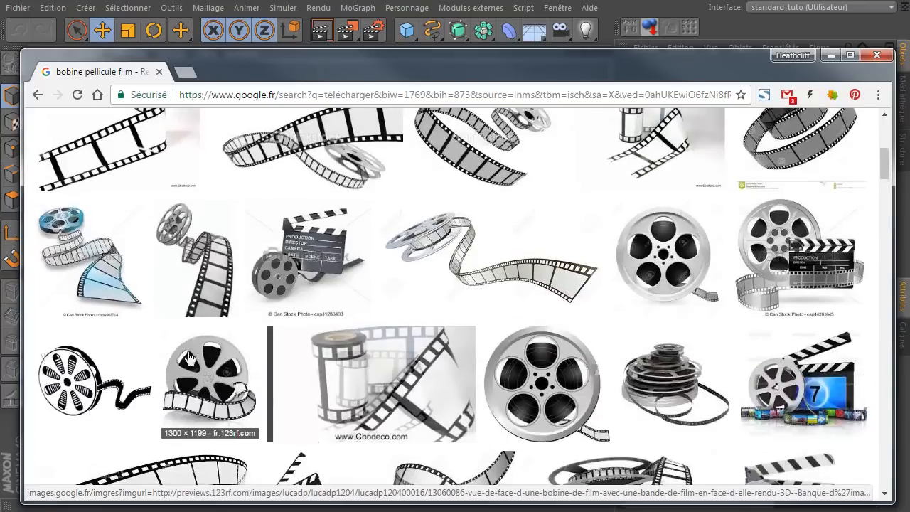
scroll(192, 359, down, 3)
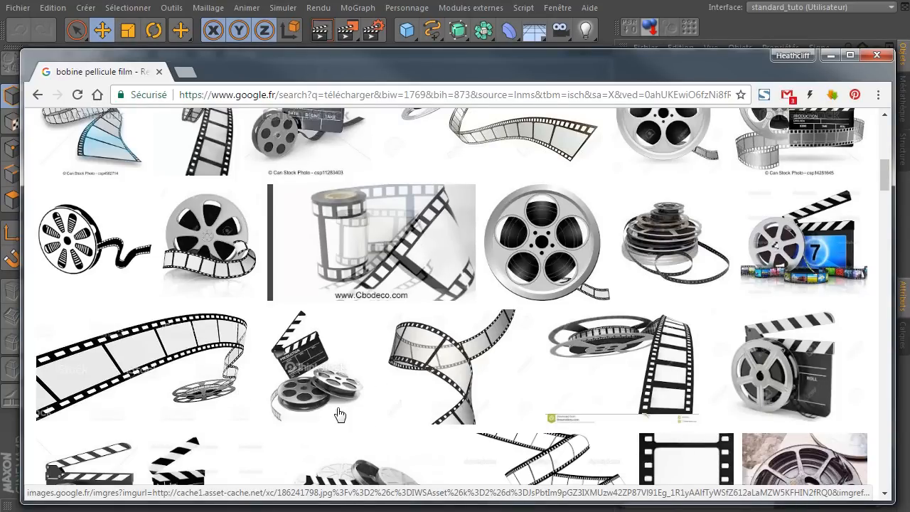
scroll(498, 370, down, 2)
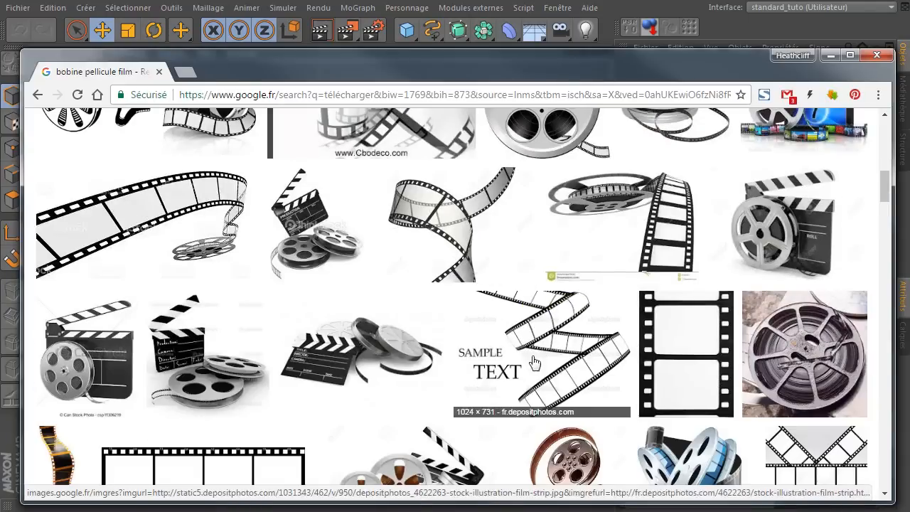
scroll(707, 288, down, 1)
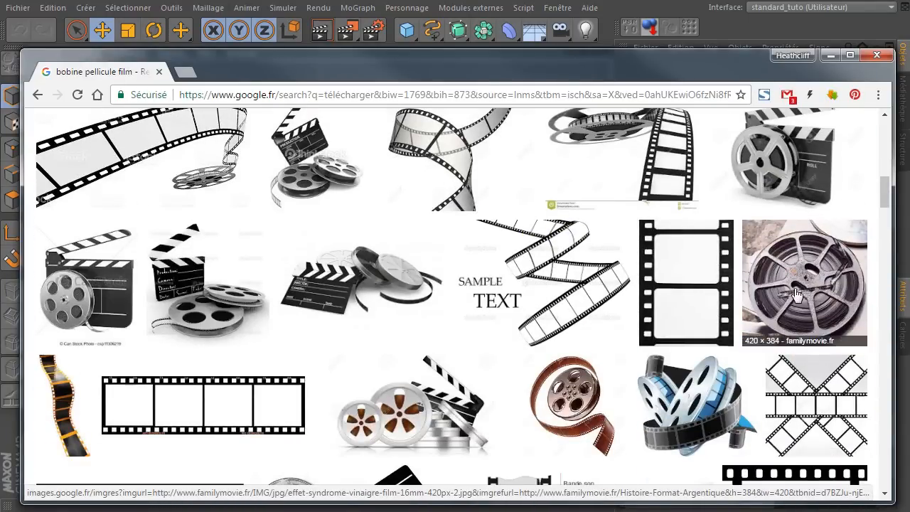
scroll(337, 366, down, 1)
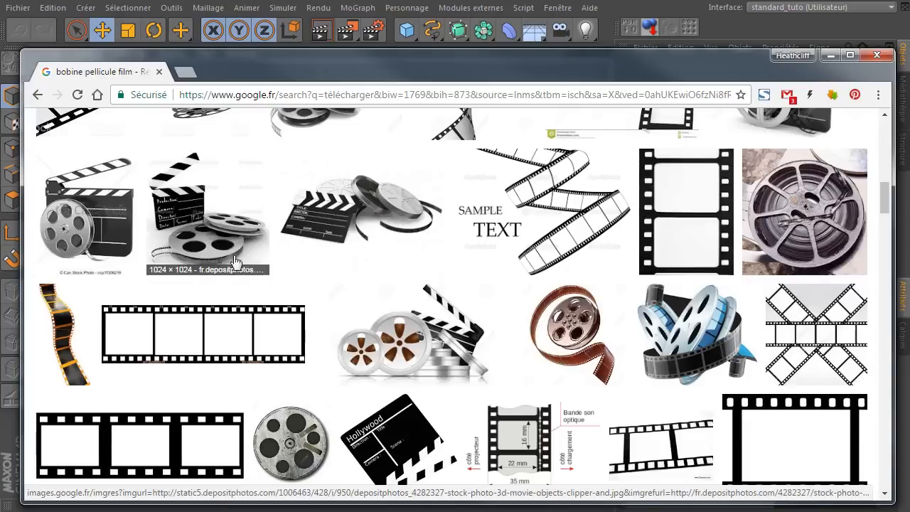
scroll(411, 425, down, 1)
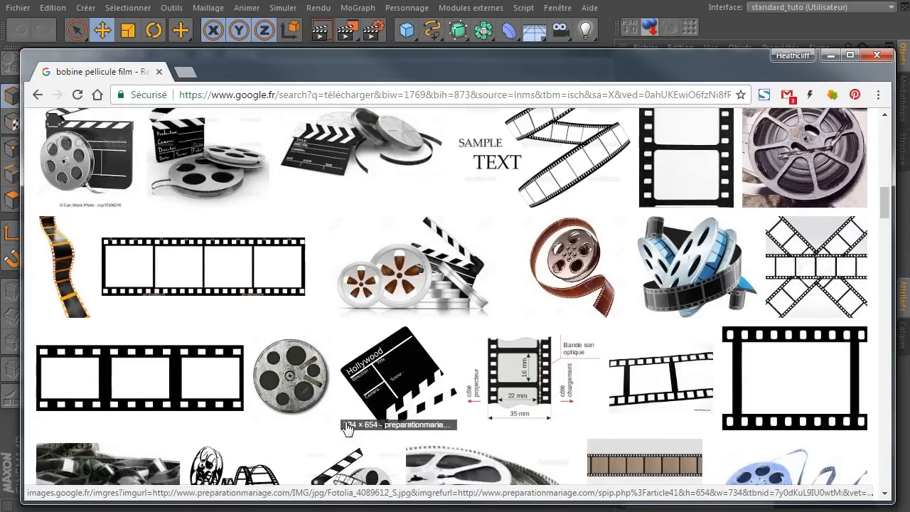
scroll(534, 370, down, 2)
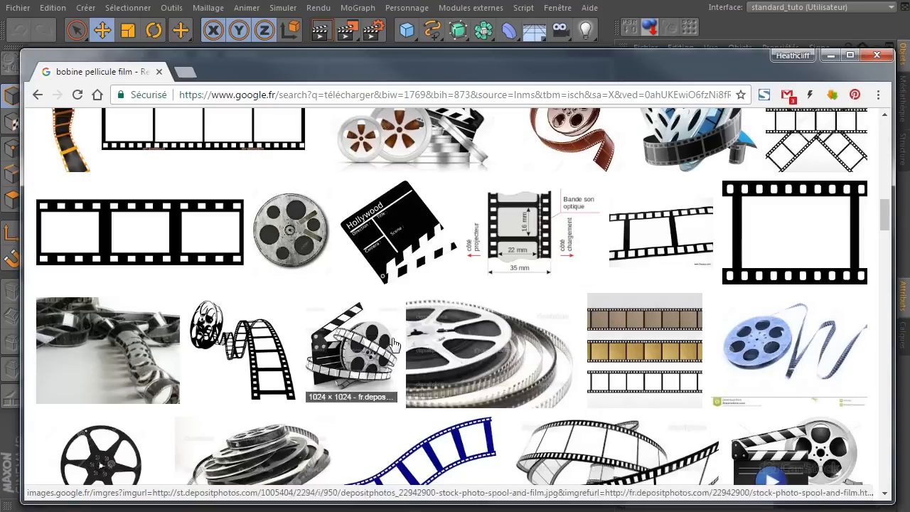
scroll(104, 459, down, 1)
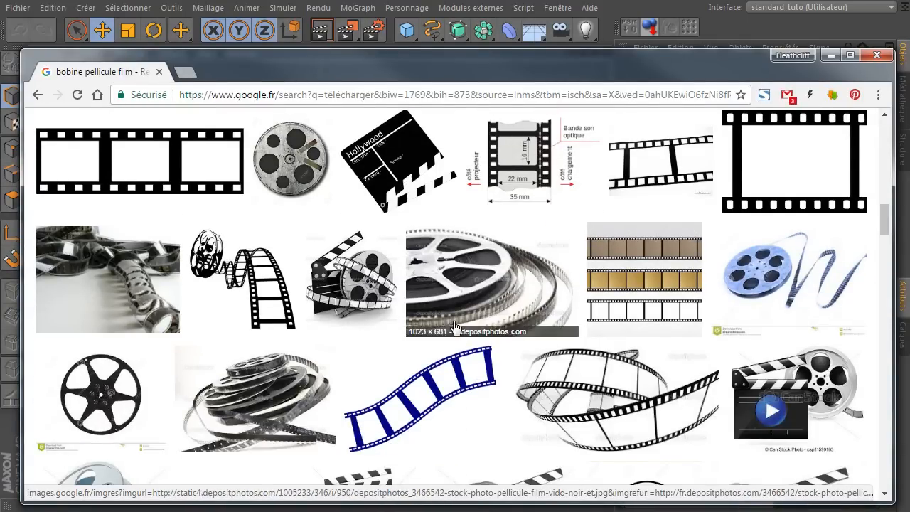
scroll(320, 372, up, 10)
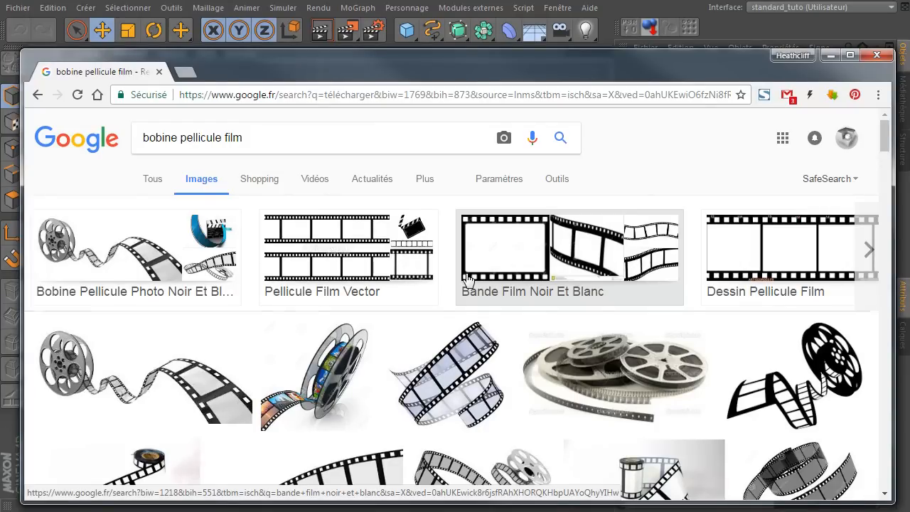
scroll(452, 271, down, 2)
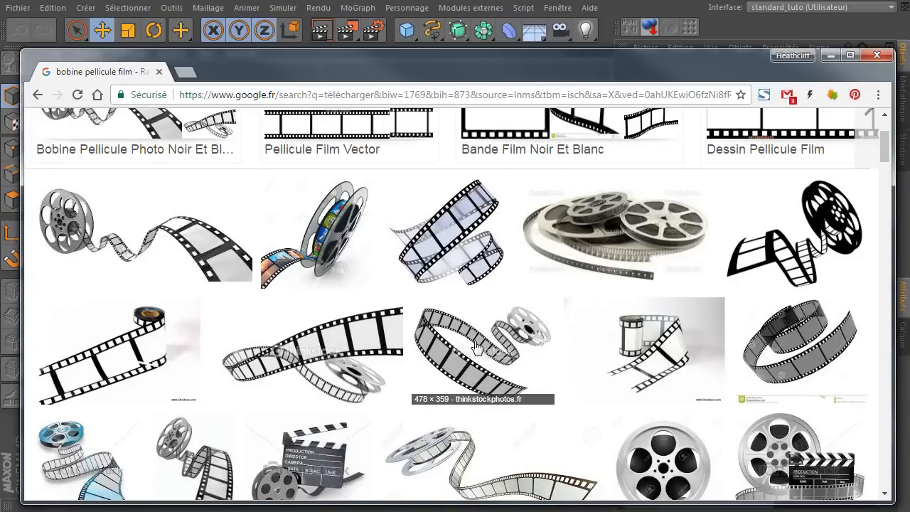
scroll(343, 266, down, 4)
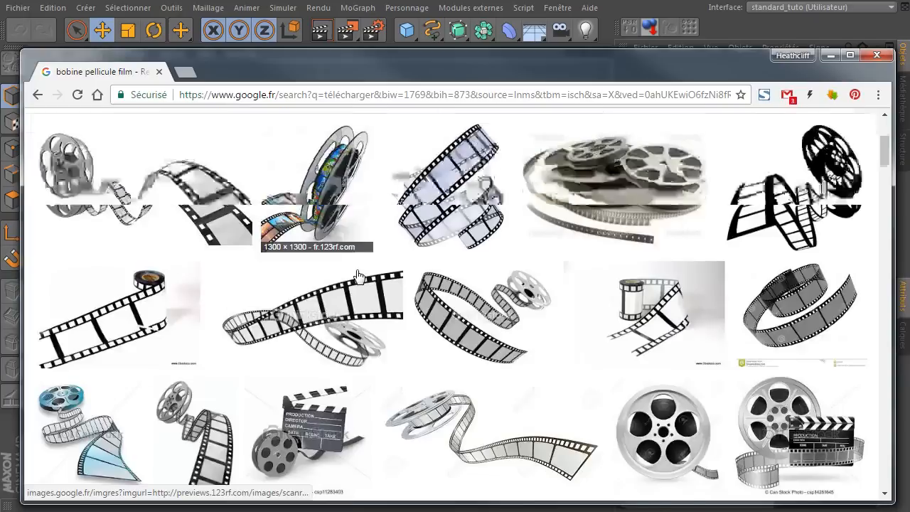
scroll(536, 343, down, 4)
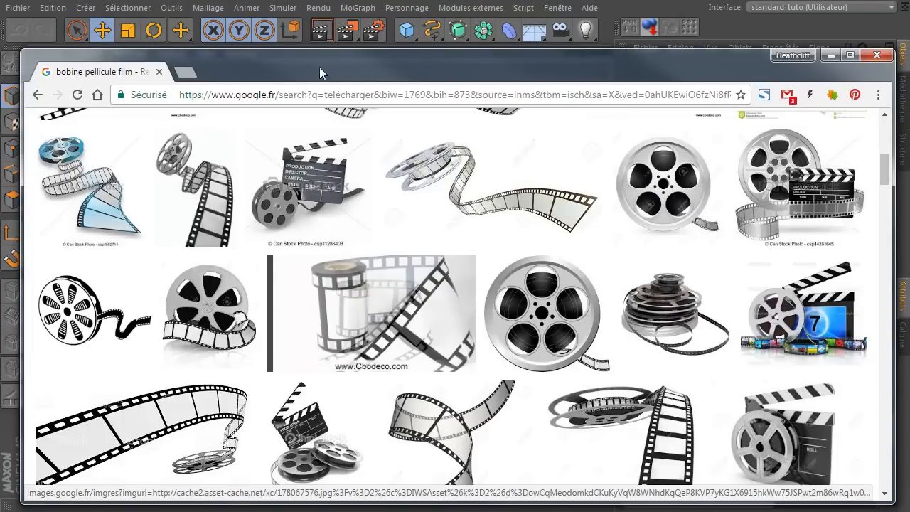
click(831, 55)
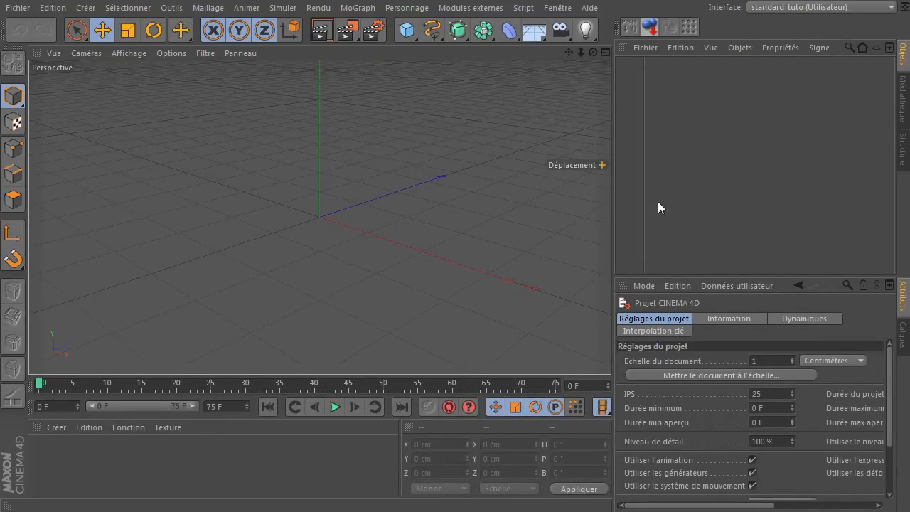
Add a circle spline with a 200 cm radius in the XY plane and show it in the front view.
drag(432, 30, 582, 100)
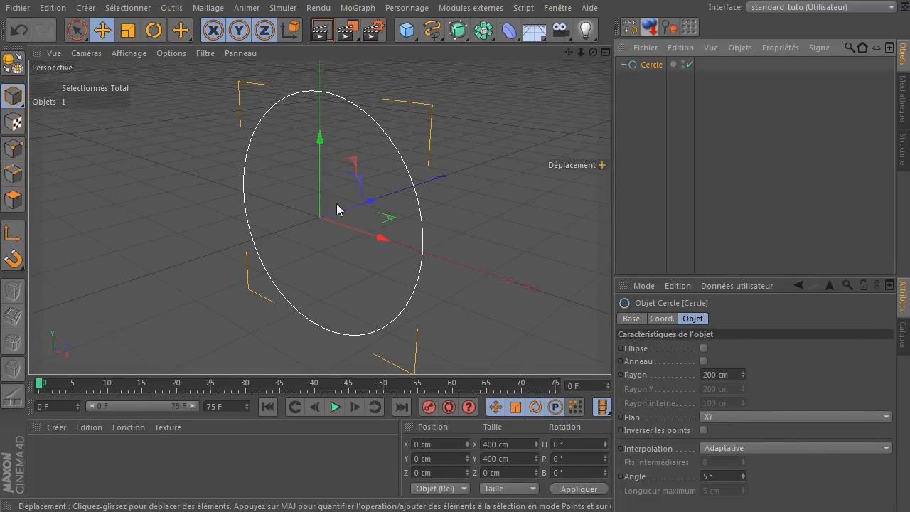
mouse_move(594, 52)
mouse_down()
mouse_move(620, 55)
mouse_move(577, 53)
mouse_up()
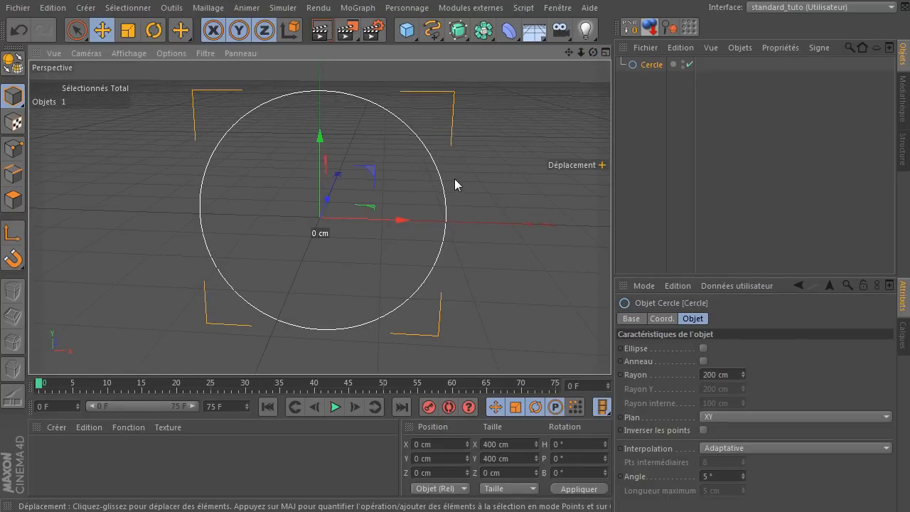
drag(581, 54, 582, 44)
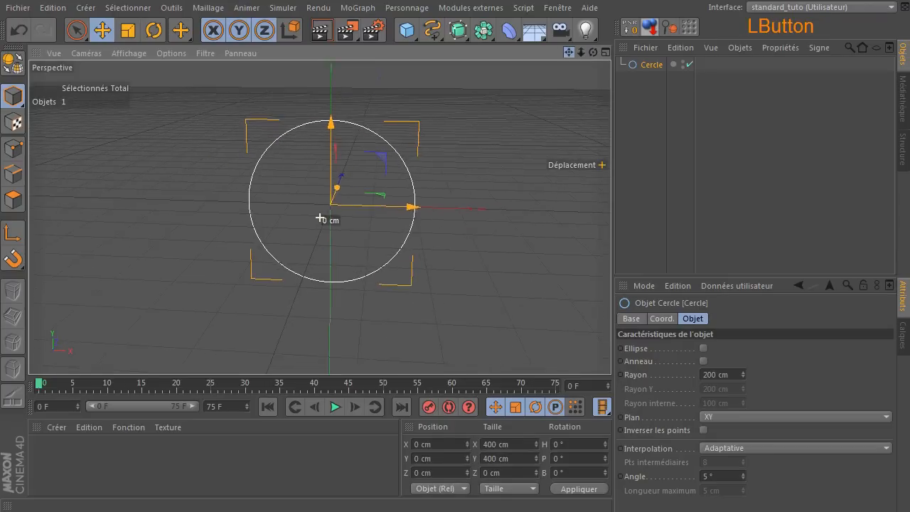
middle_click(508, 116)
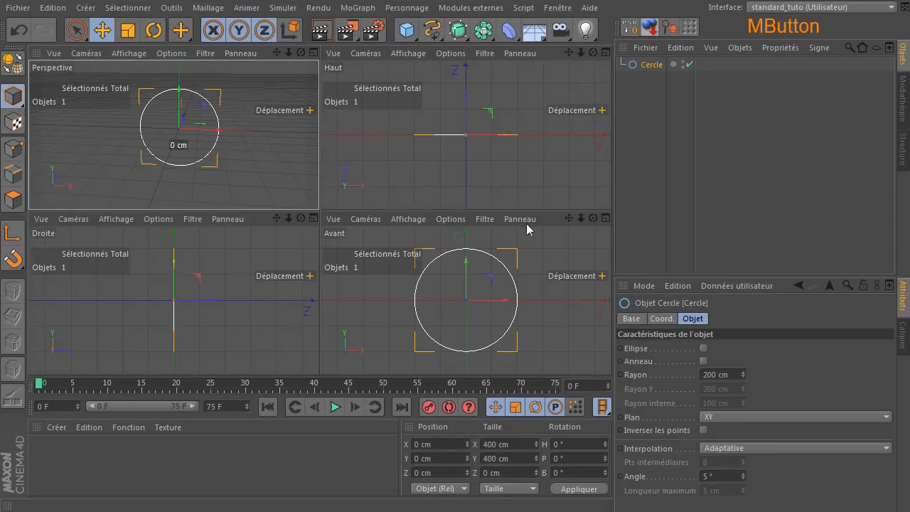
middle_click(508, 262)
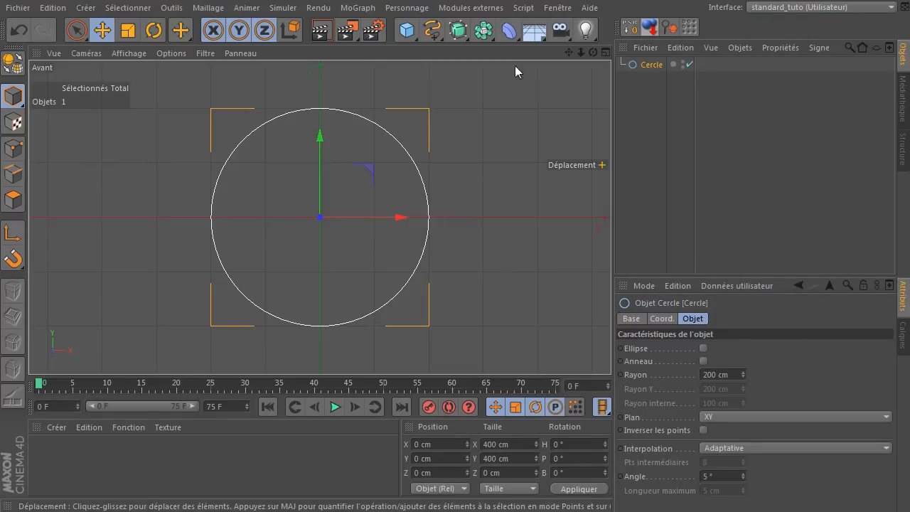
Add a second circle spline at the origin, scale it down to hub size and set its radius to 15 cm.
drag(432, 30, 559, 89)
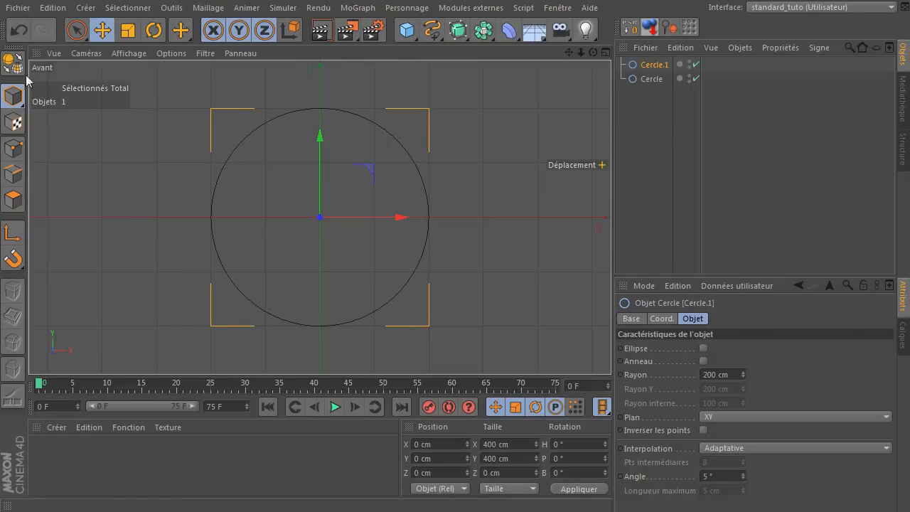
click(128, 30)
drag(475, 129, 69, 271)
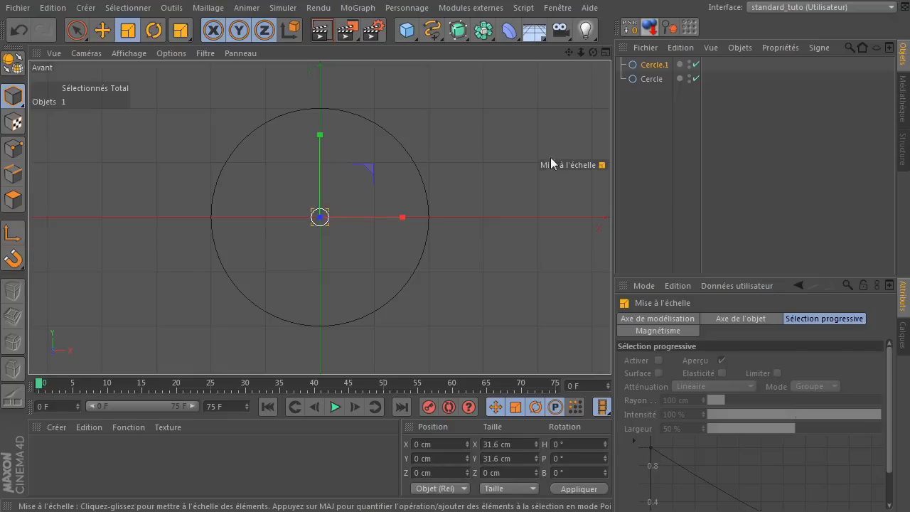
click(655, 67)
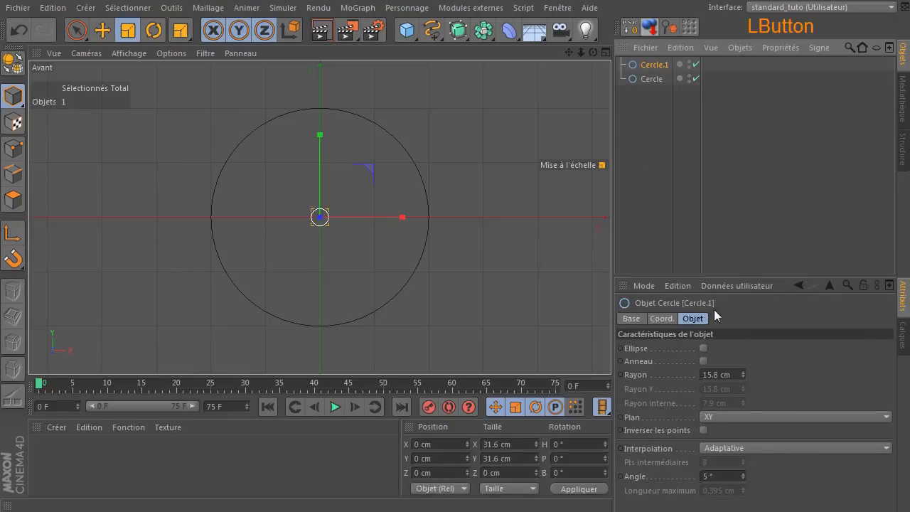
click(727, 374)
key(Delete)
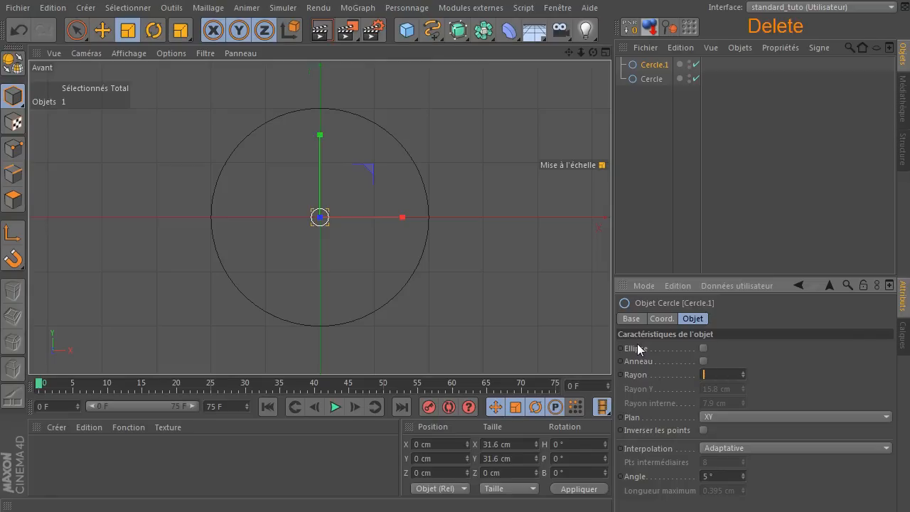
text(15)
key(Return)
click(754, 371)
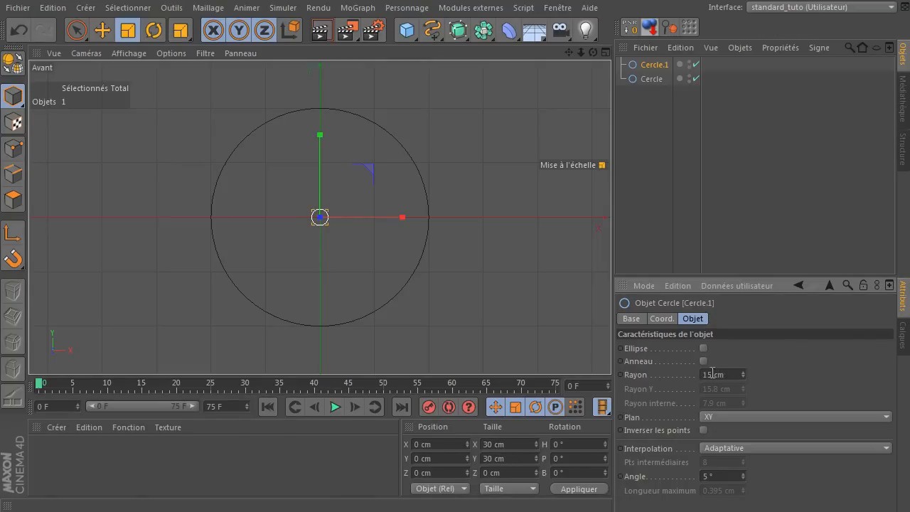
click(645, 77)
click(660, 67)
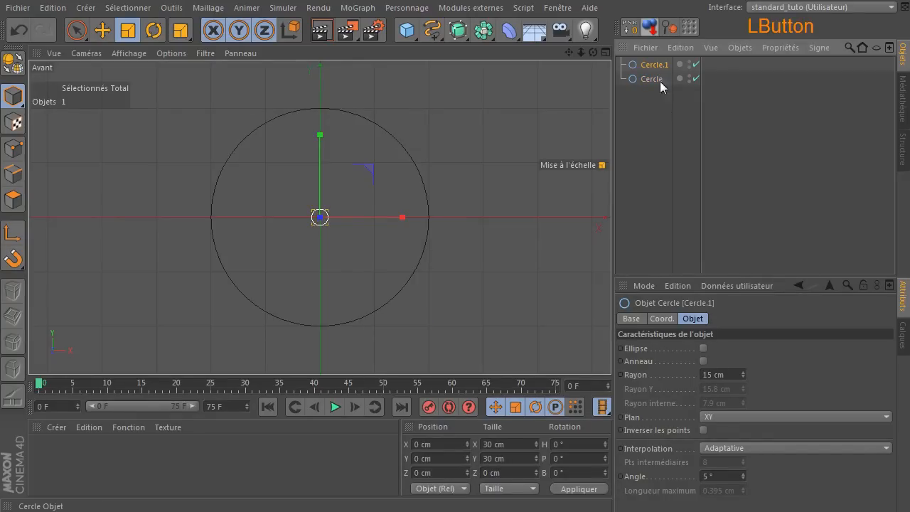
click(667, 141)
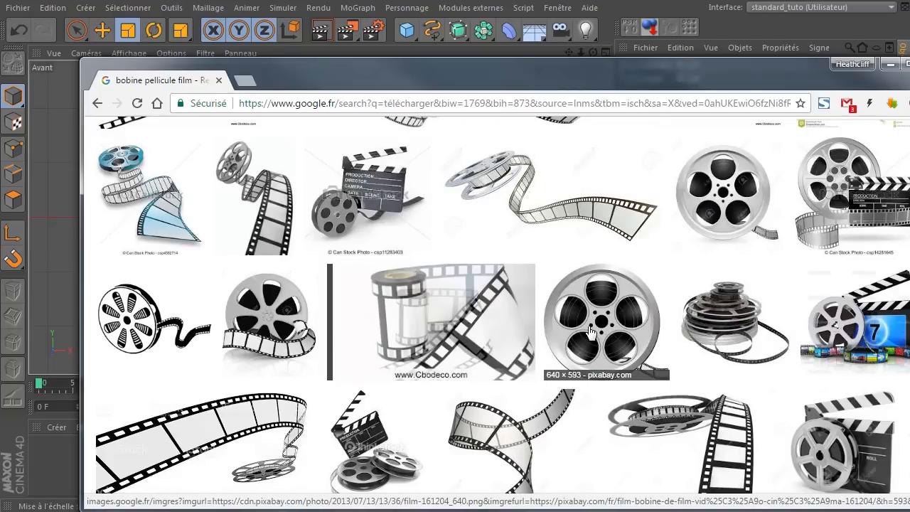
Add a third circle spline at the origin and set its radius to 6 cm.
drag(503, 81, 909, 93)
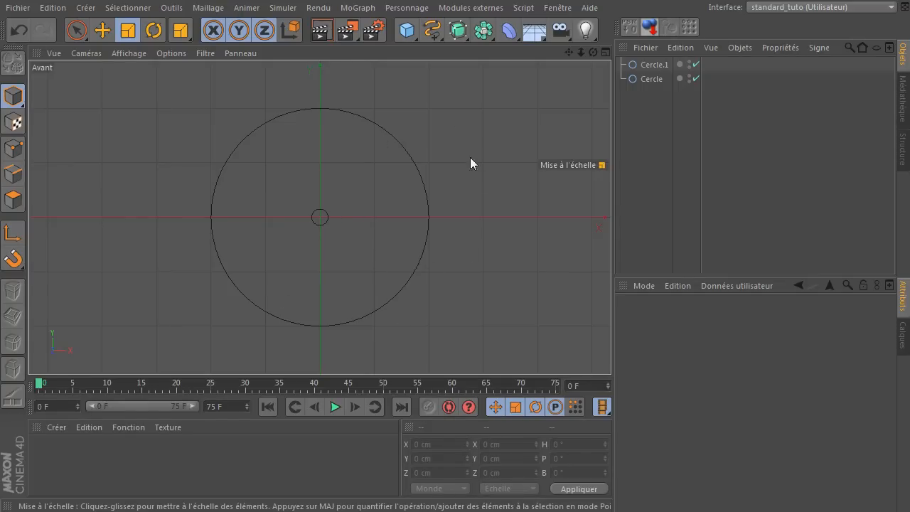
drag(432, 30, 580, 100)
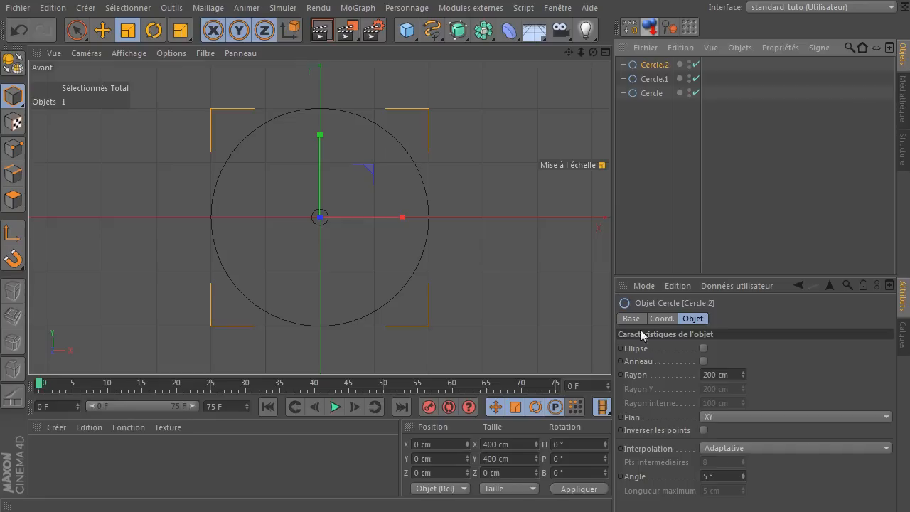
click(715, 375)
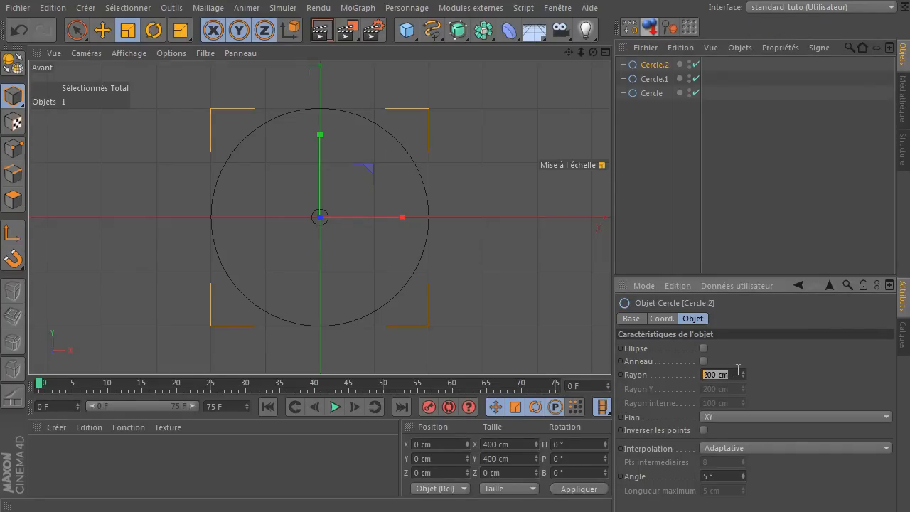
text(8)
click(768, 380)
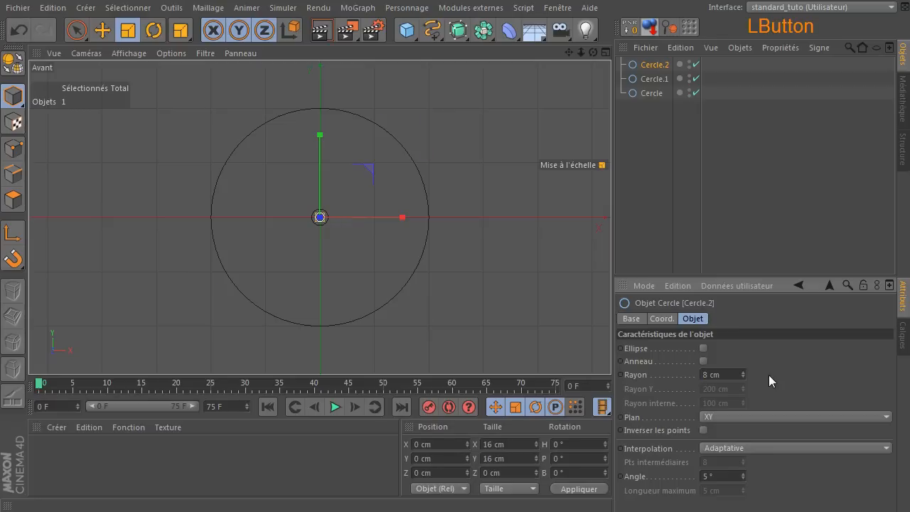
click(721, 377)
text(6)
key(Return)
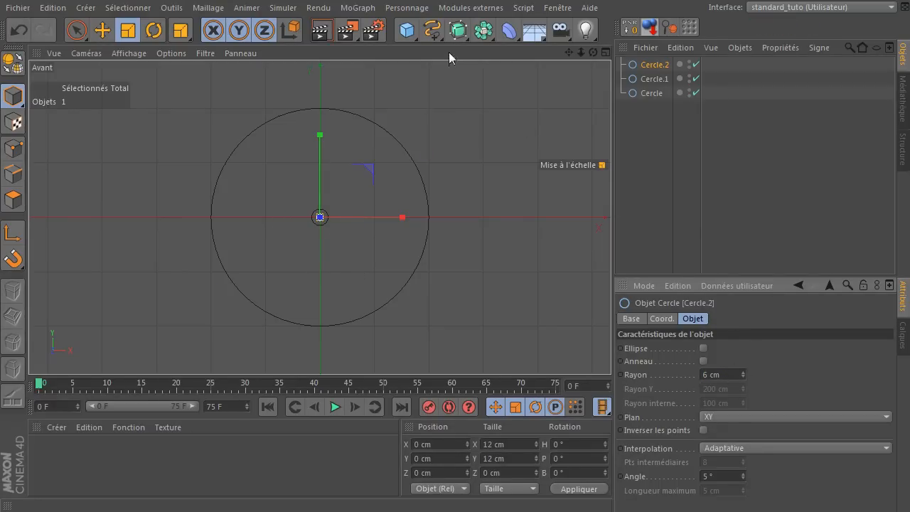
Add an array object (Répartition) and nest the 6 cm circle spline inside it.
click(483, 31)
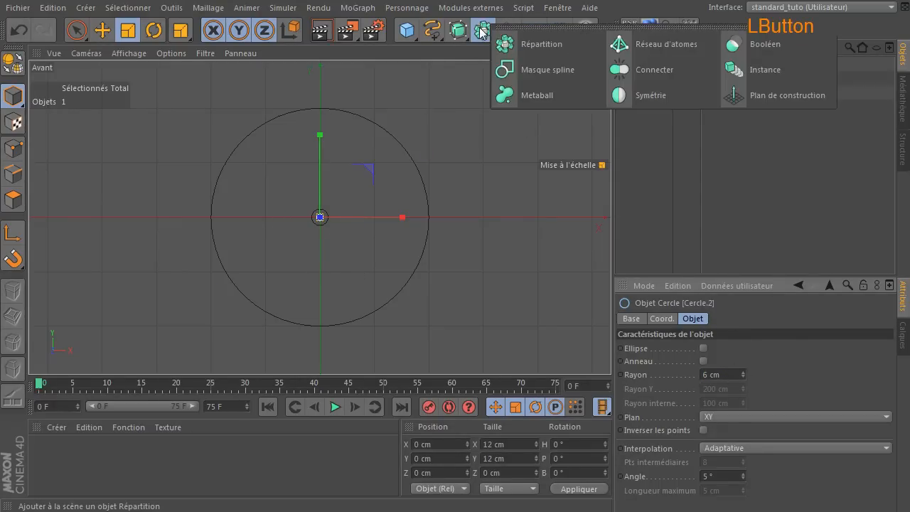
click(517, 48)
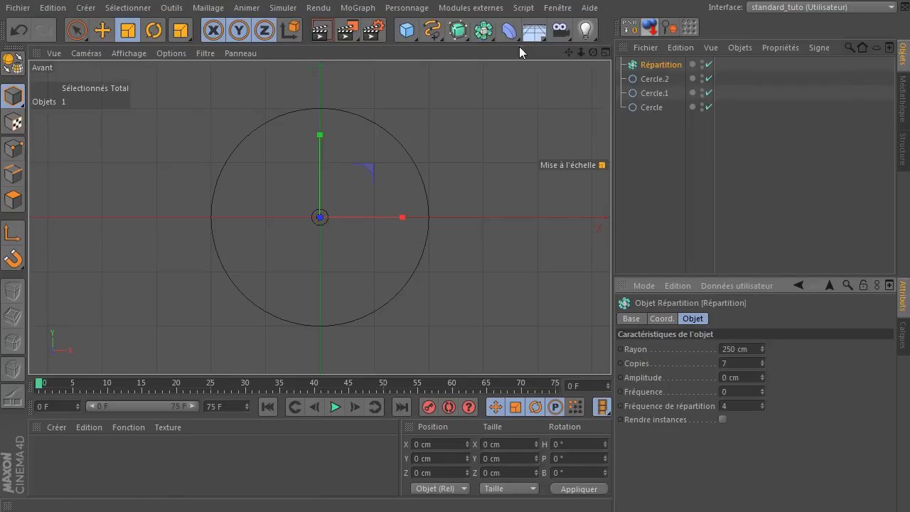
click(648, 80)
drag(670, 64, 670, 64)
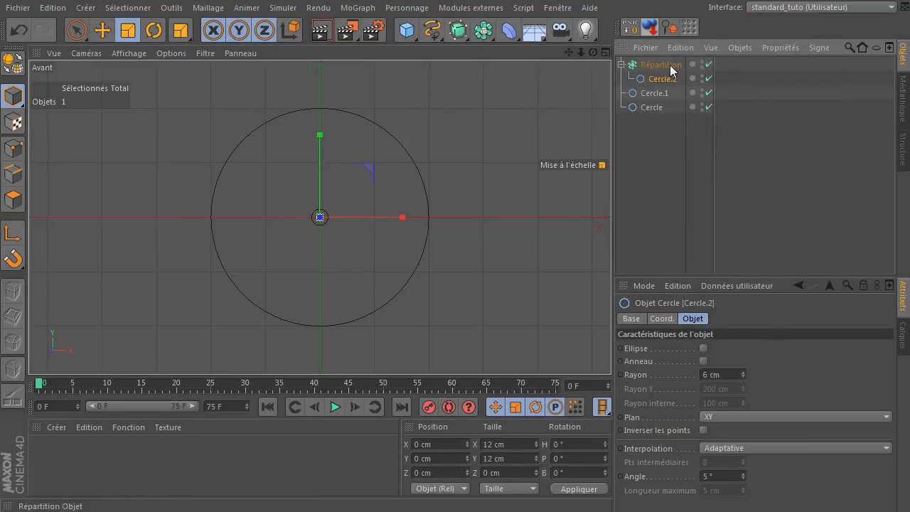
Rotate the array 90° in pitch in the perspective view so its ring stands in the plane of the reel.
click(673, 64)
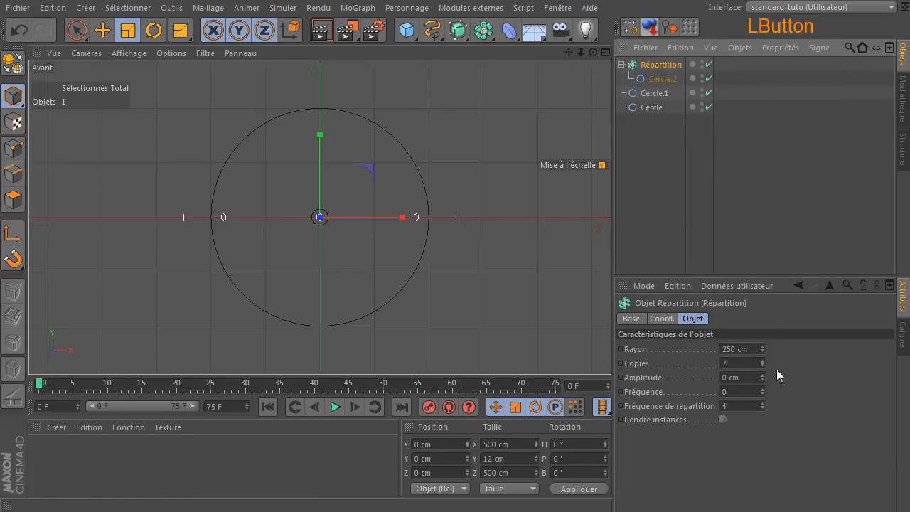
click(662, 64)
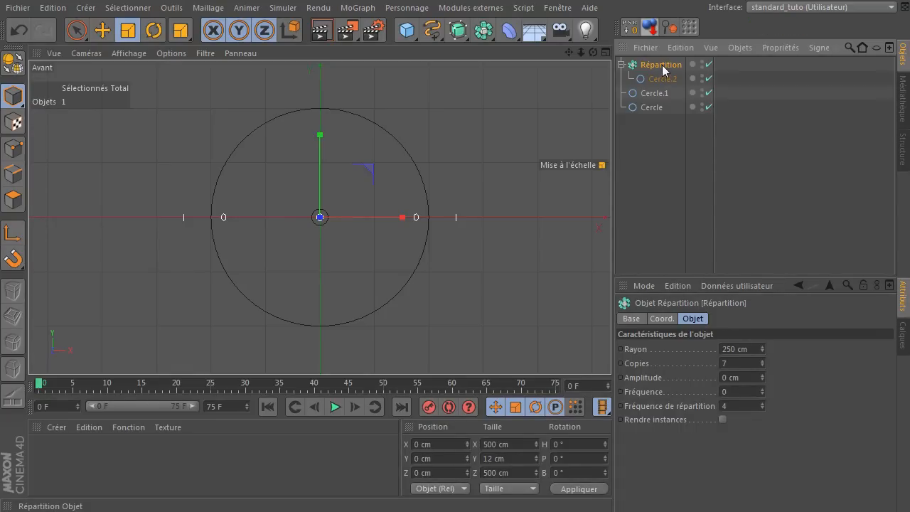
middle_click(322, 128)
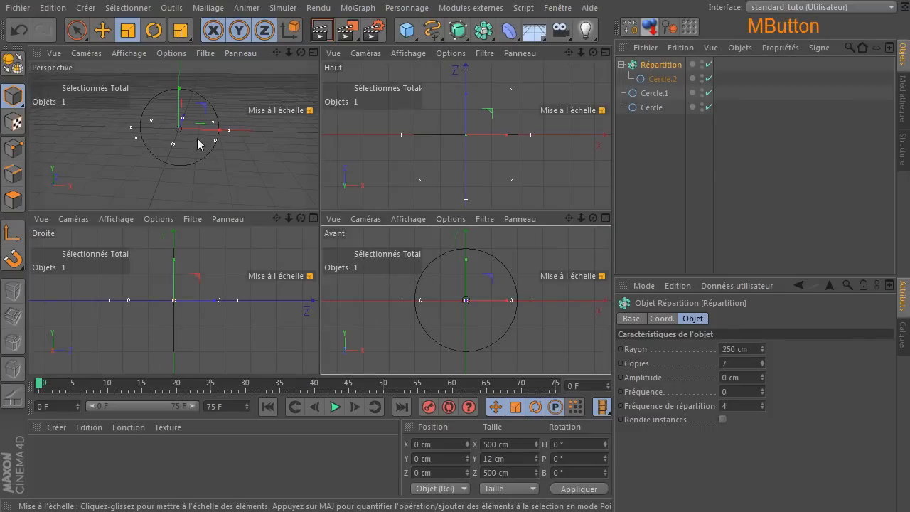
middle_click(199, 142)
click(155, 31)
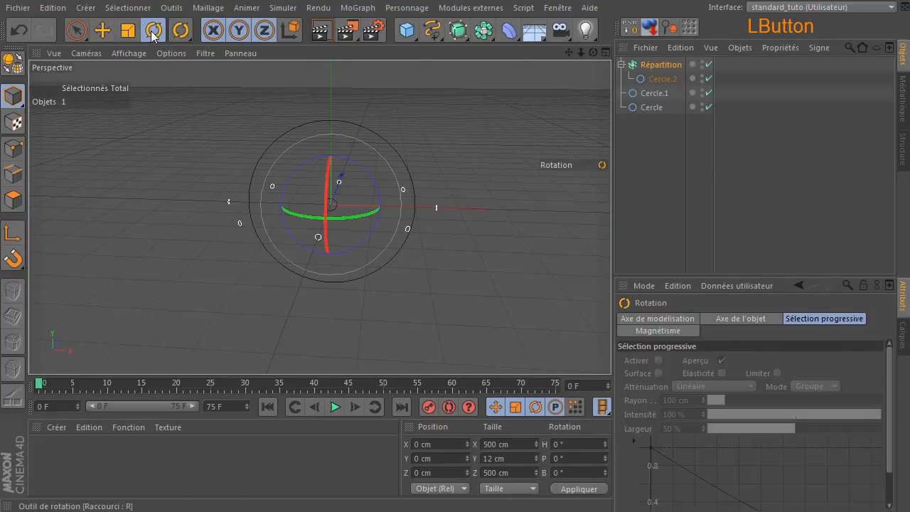
drag(325, 184, 512, 346)
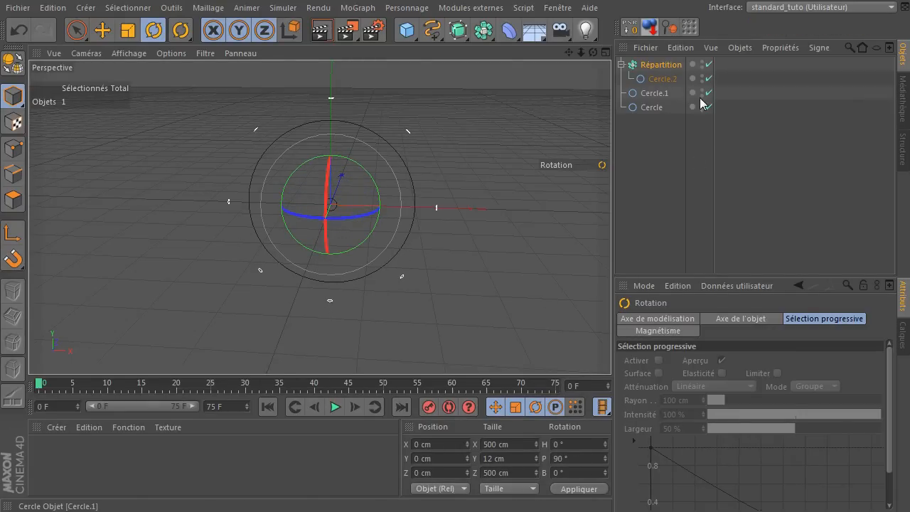
Reduce the array's copies, trying 5 and settling on 4 for a ring of five circles.
click(673, 65)
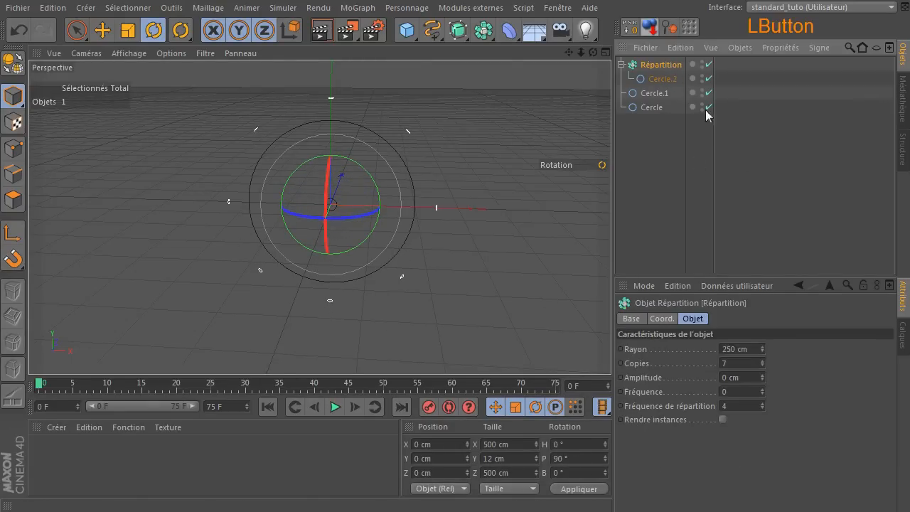
click(736, 363)
text(5)
key(Return)
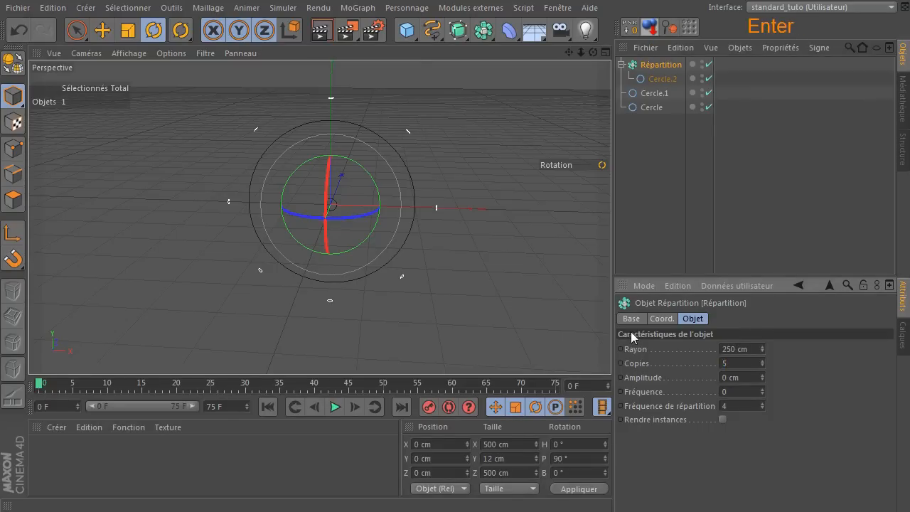
drag(744, 363, 662, 365)
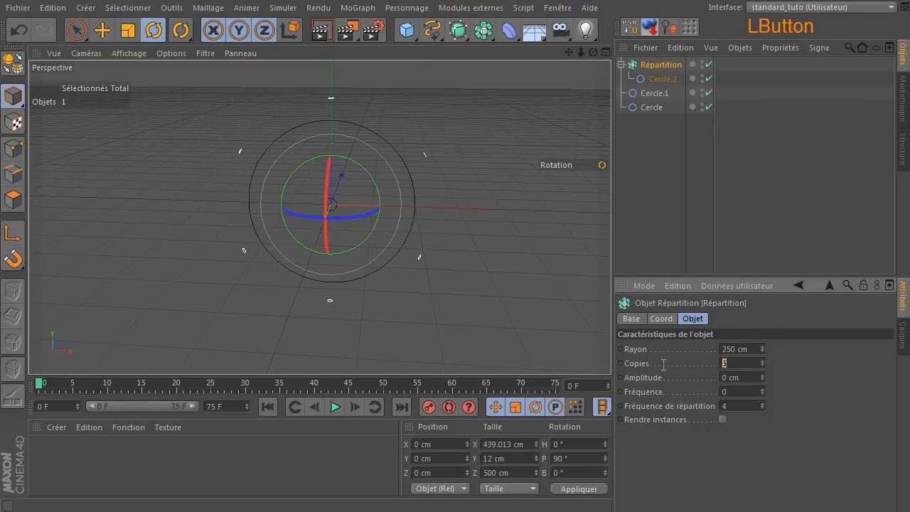
text(4)
key(Return)
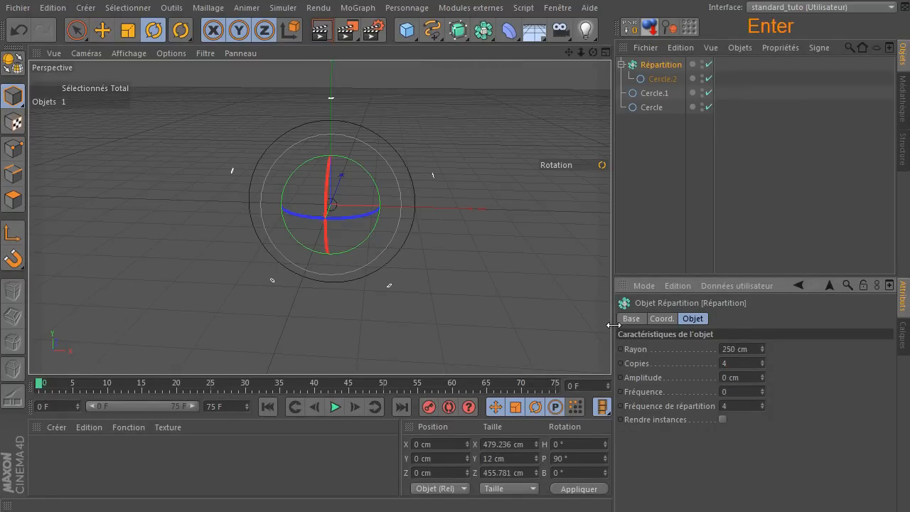
Set the plane of the circle inside the array to XZ, trying ZY first.
click(661, 79)
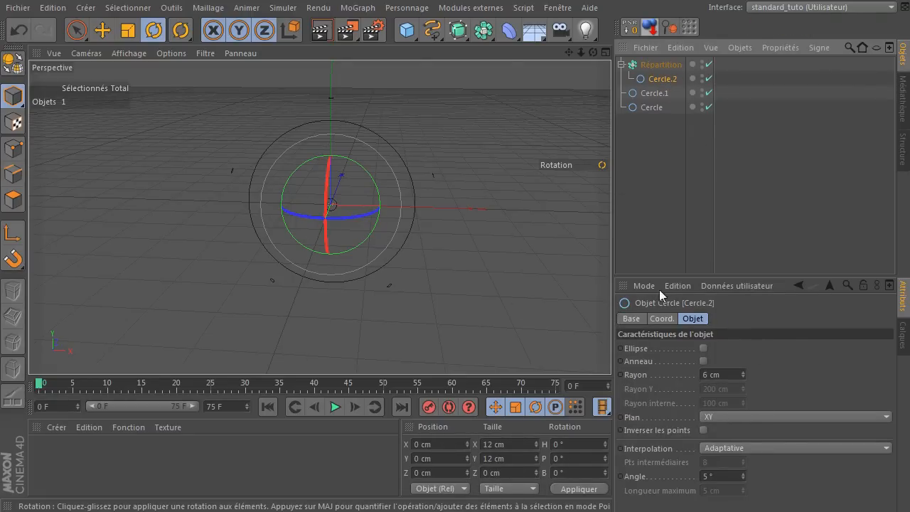
click(775, 420)
click(761, 445)
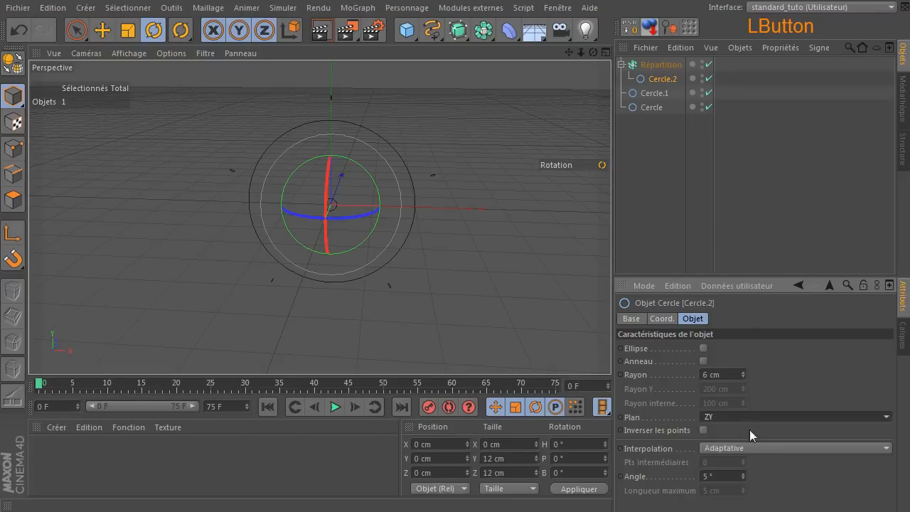
key(Down)
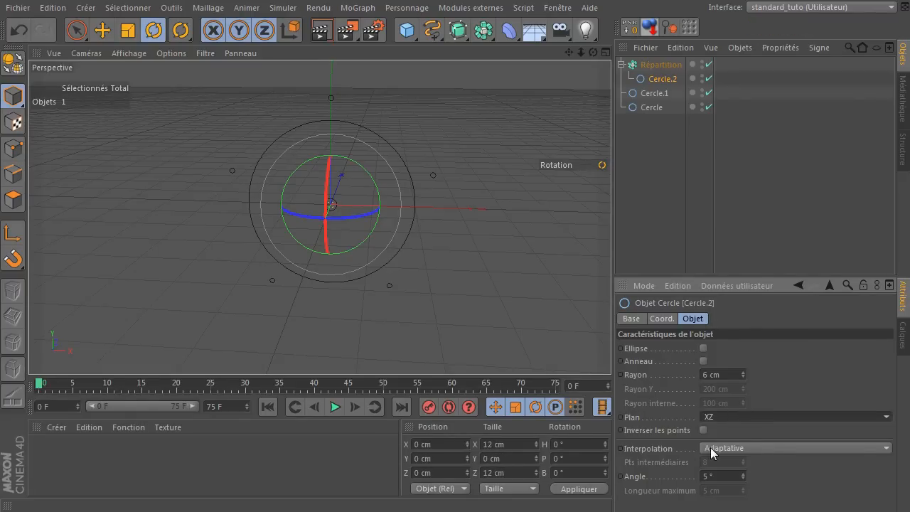
Shrink the array's radius to 30 cm in the front view so the small circles surround the hub closely.
click(653, 64)
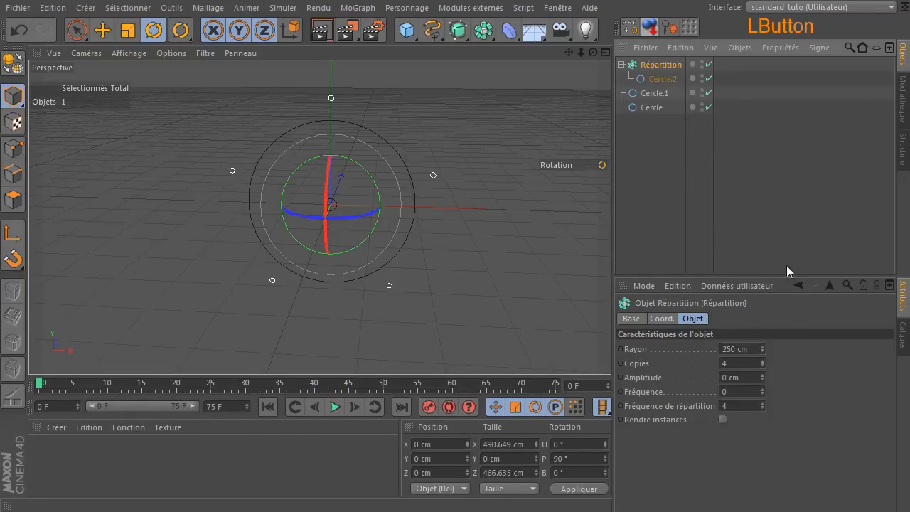
drag(763, 347, 722, 349)
middle_click(514, 163)
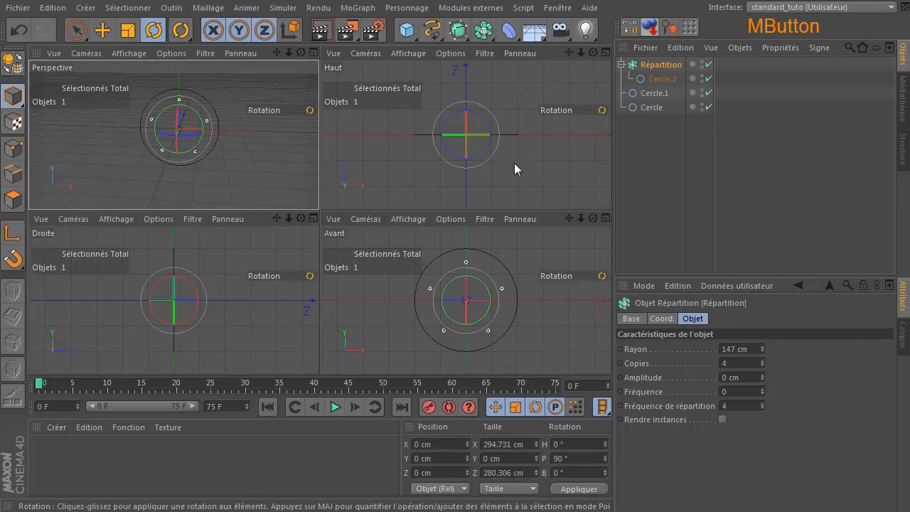
middle_click(385, 318)
scroll(334, 221, up, 5)
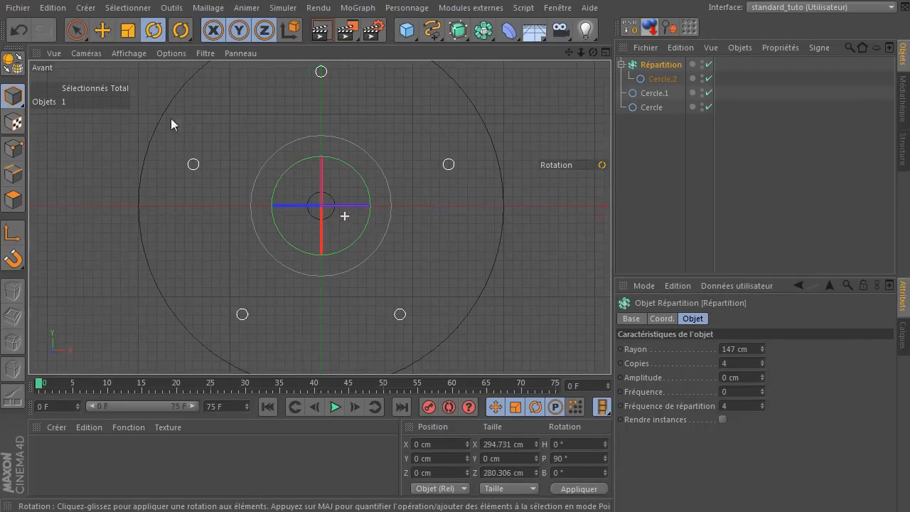
click(77, 30)
click(542, 214)
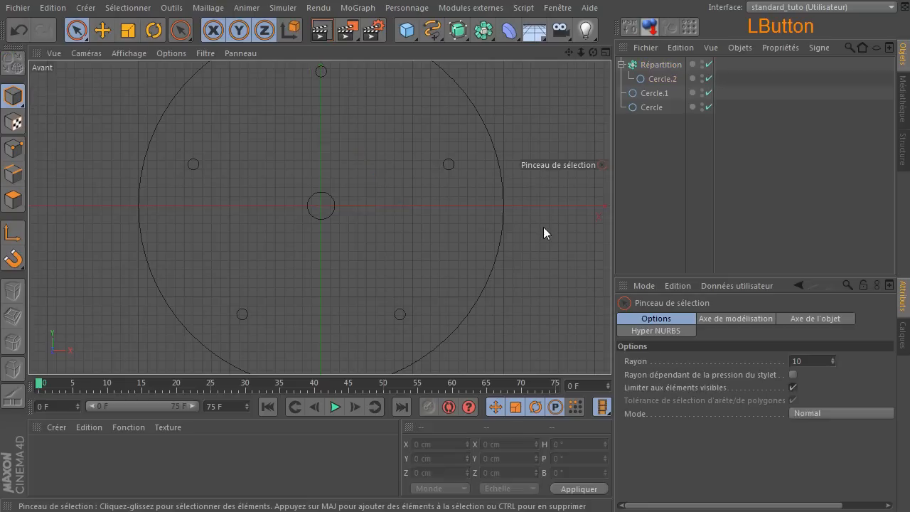
click(668, 65)
drag(763, 352, 765, 409)
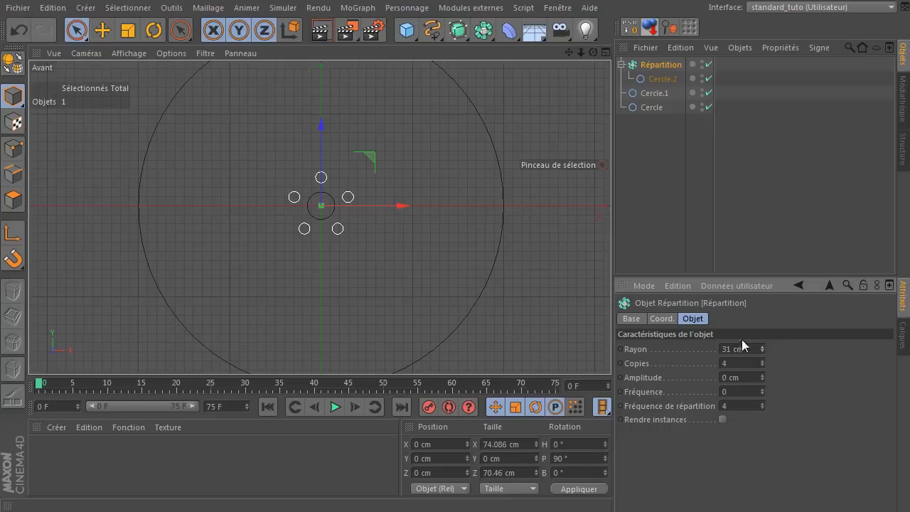
click(750, 347)
text(30)
key(Return)
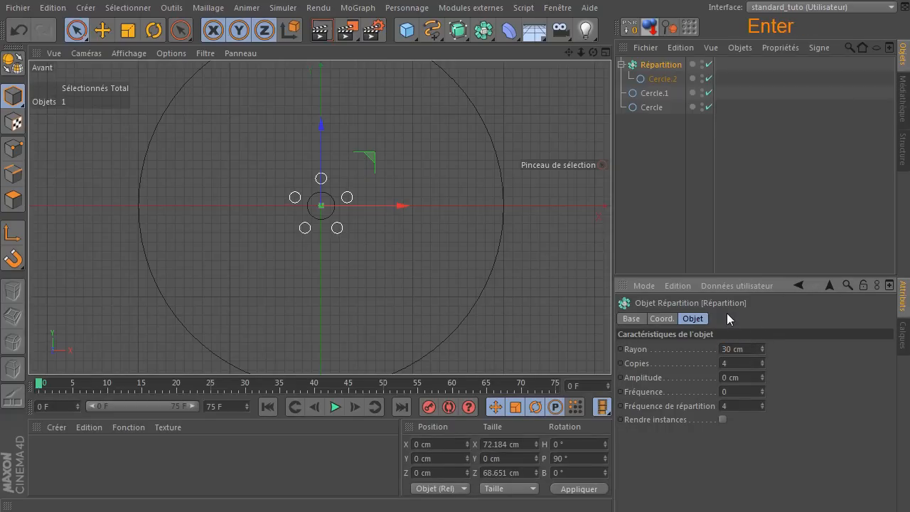
Set the radius of the circle inside the array to 4 cm and deselect it.
click(654, 78)
click(723, 372)
text(4)
key(Return)
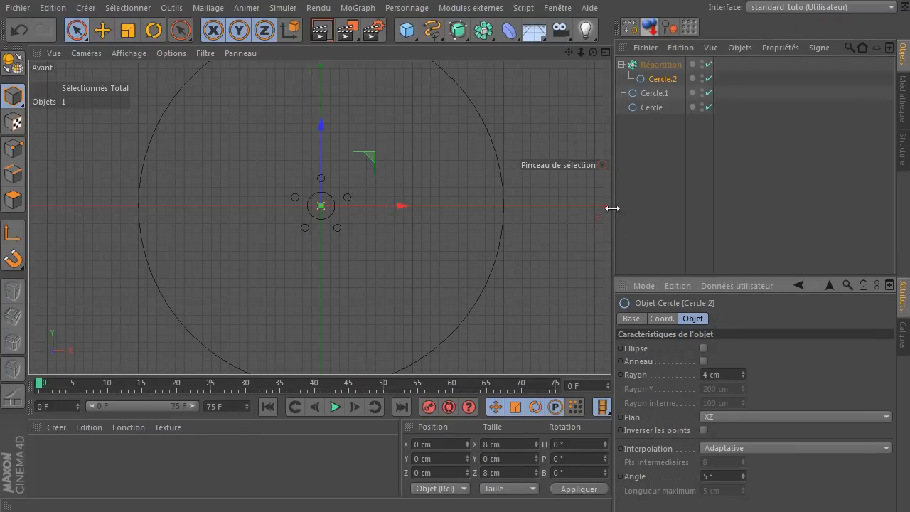
click(638, 199)
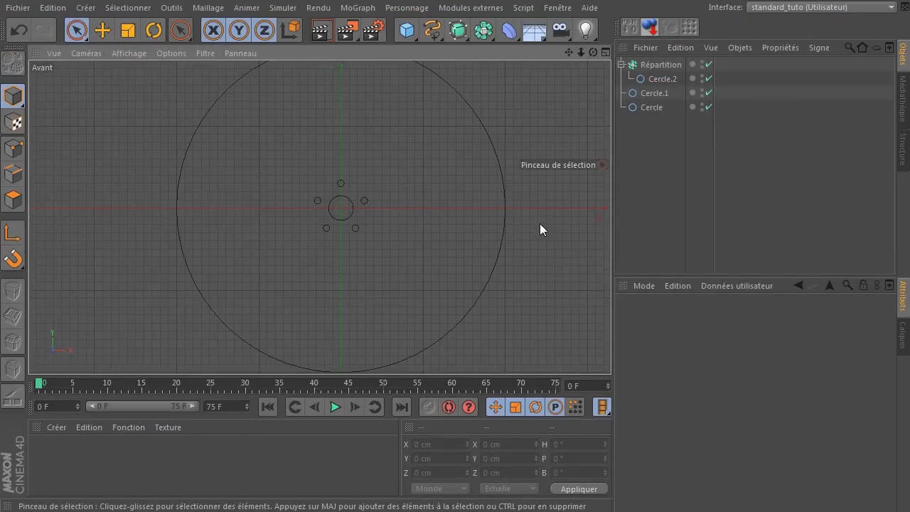
Duplicate the array together with its circle and set the copy's array radius to 115 cm.
scroll(527, 117, down, 2)
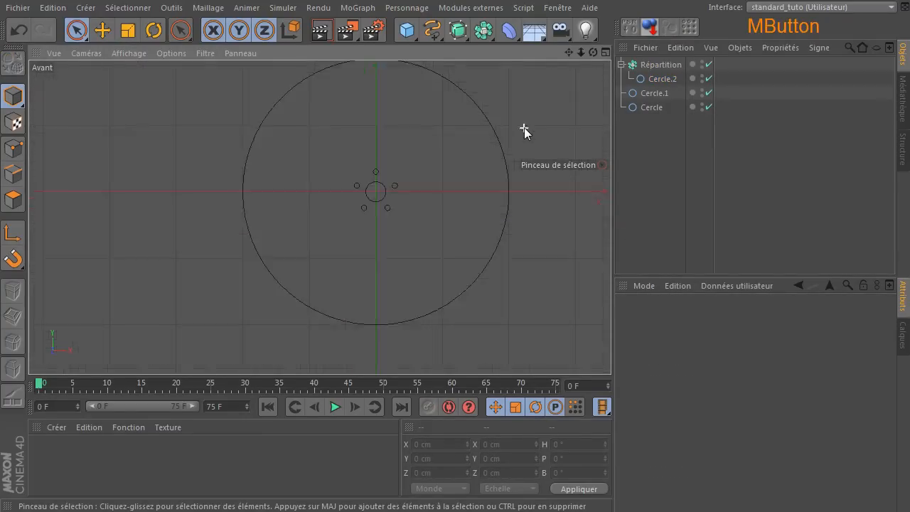
drag(569, 52, 319, 216)
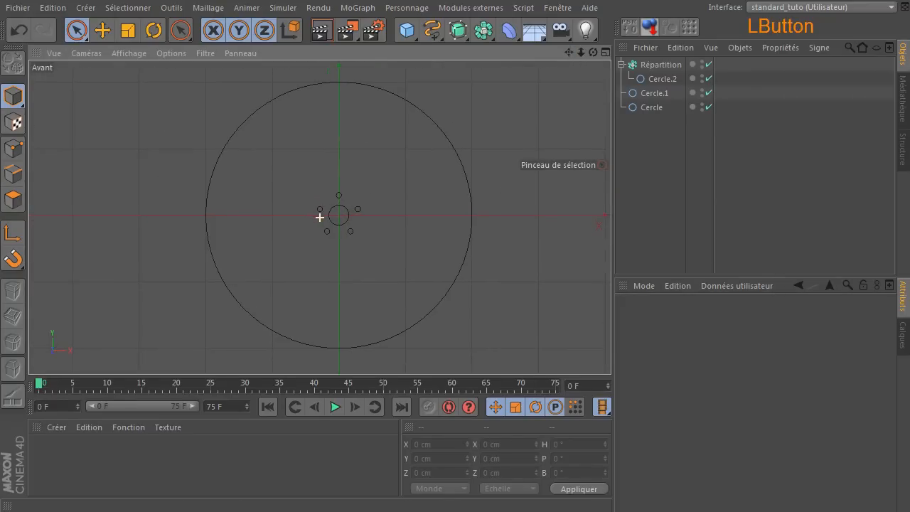
click(660, 65)
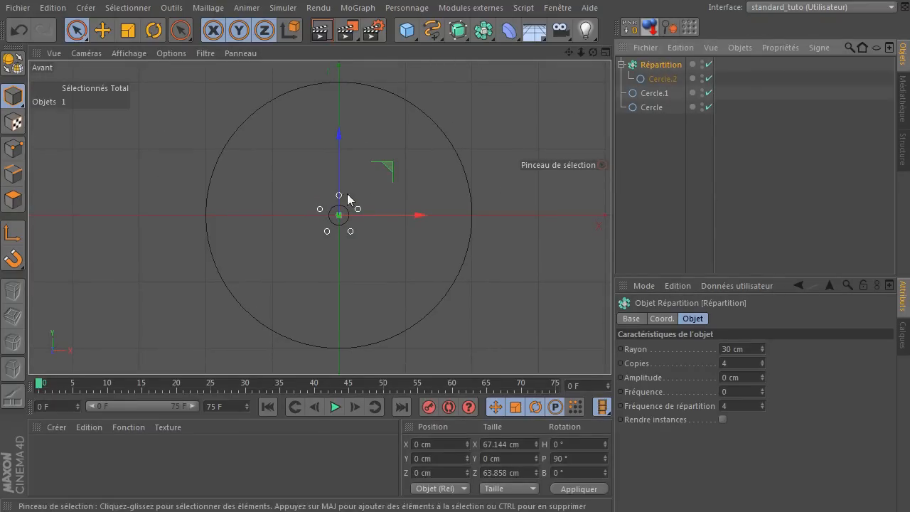
key(ctrl)
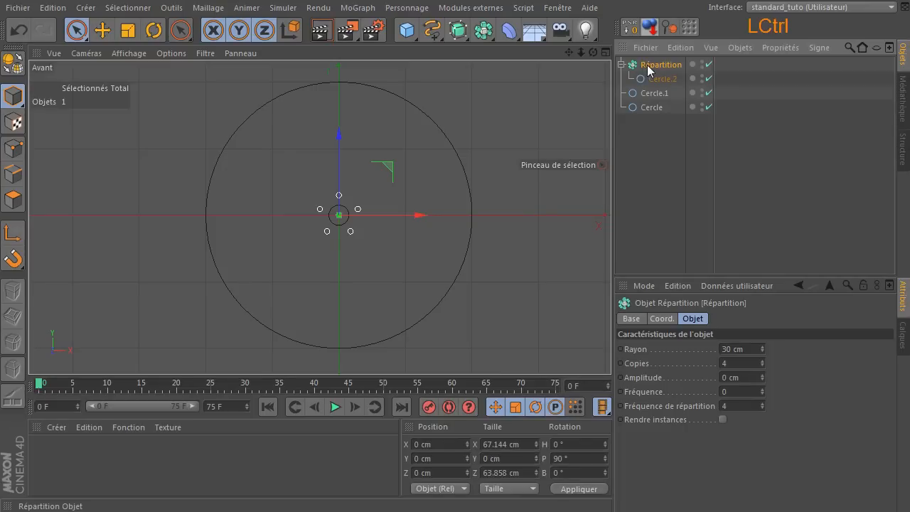
ctrl+drag(647, 64, 649, 154)
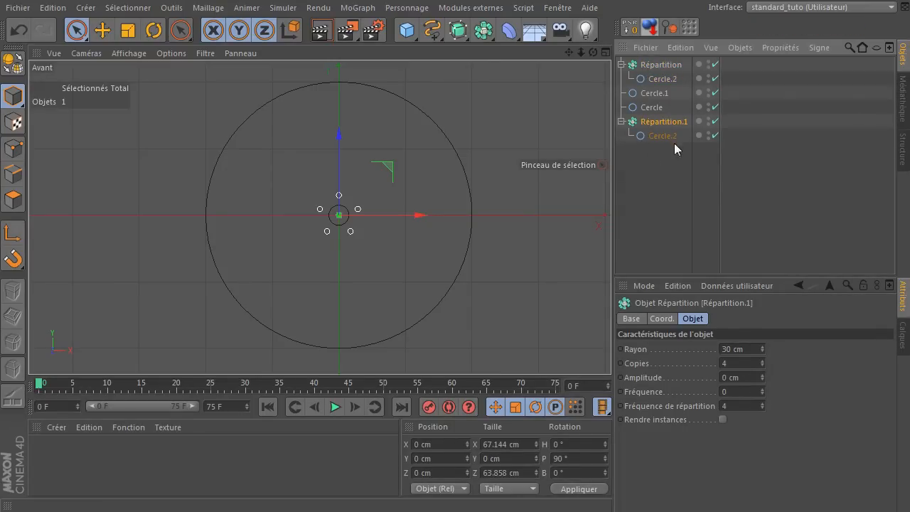
click(659, 123)
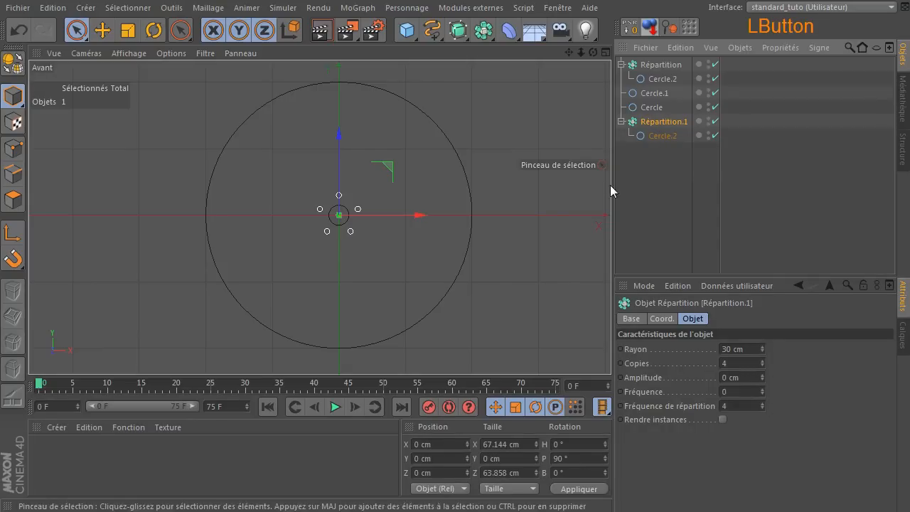
mouse_move(762, 352)
mouse_down()
mouse_move(762, 332)
mouse_move(762, 356)
mouse_up()
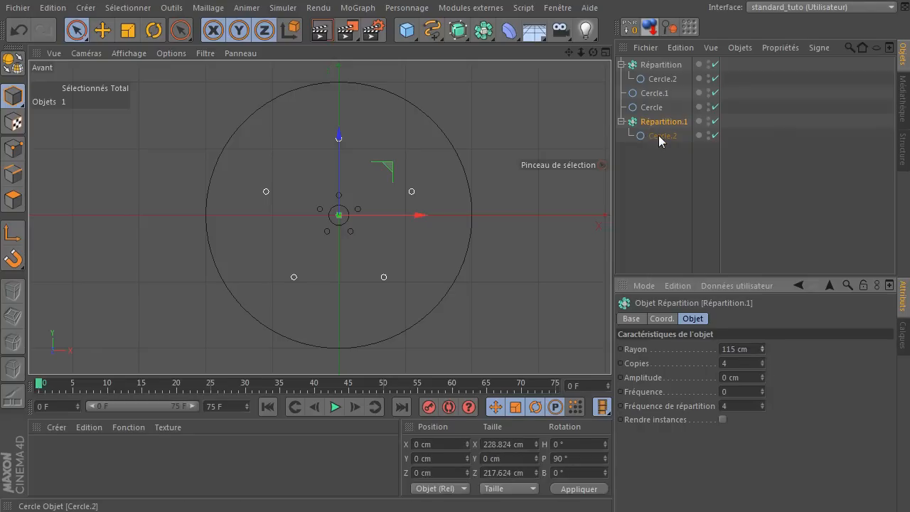
Enlarge the circle inside the duplicated array, trying radii of 20 and 60 cm and settling on 50 cm.
click(659, 135)
click(737, 375)
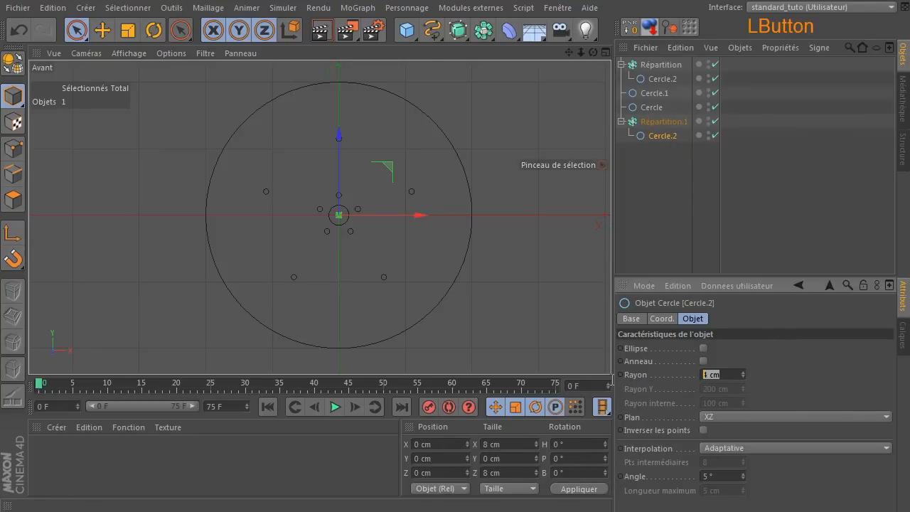
text(20)
key(Return)
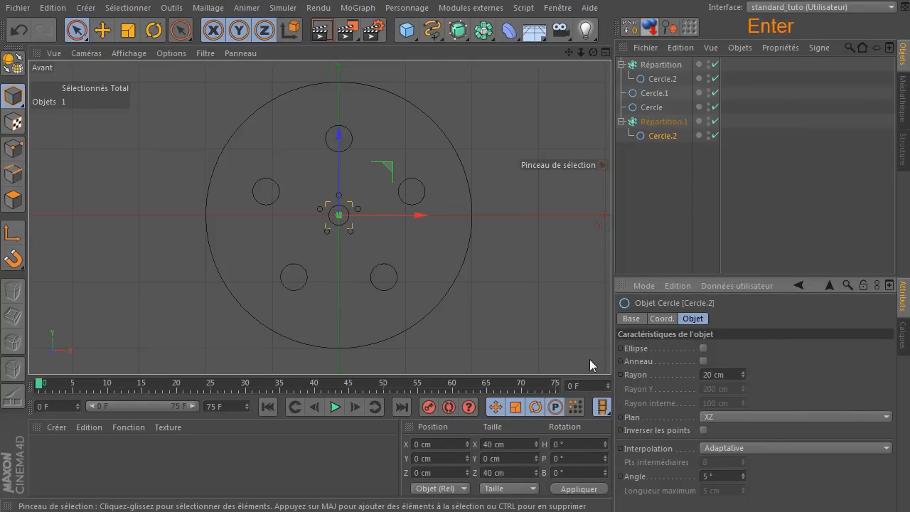
click(739, 373)
text(60)
key(Return)
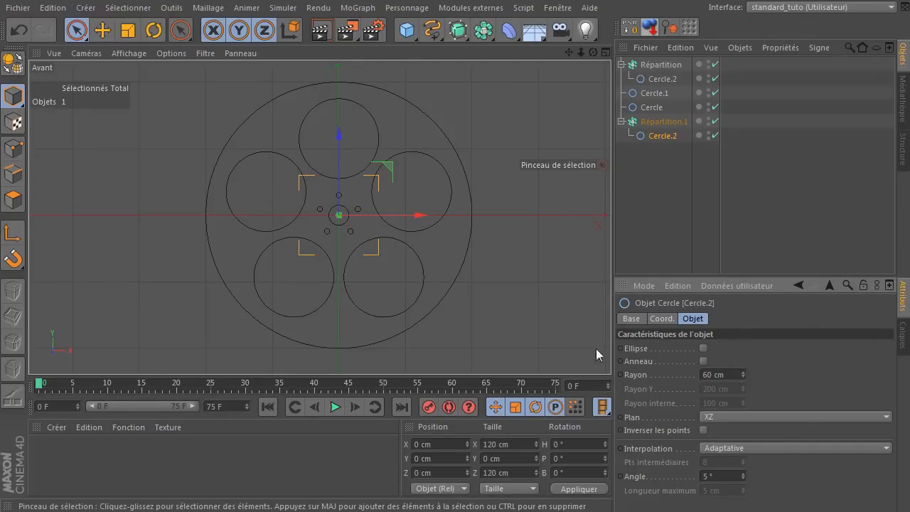
drag(729, 375, 620, 375)
text(50)
key(Return)
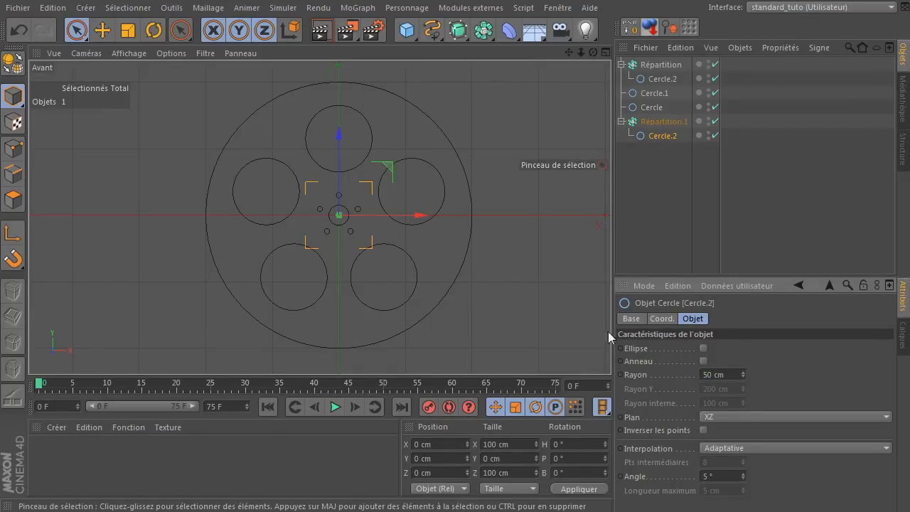
drag(909, 306, 357, 64)
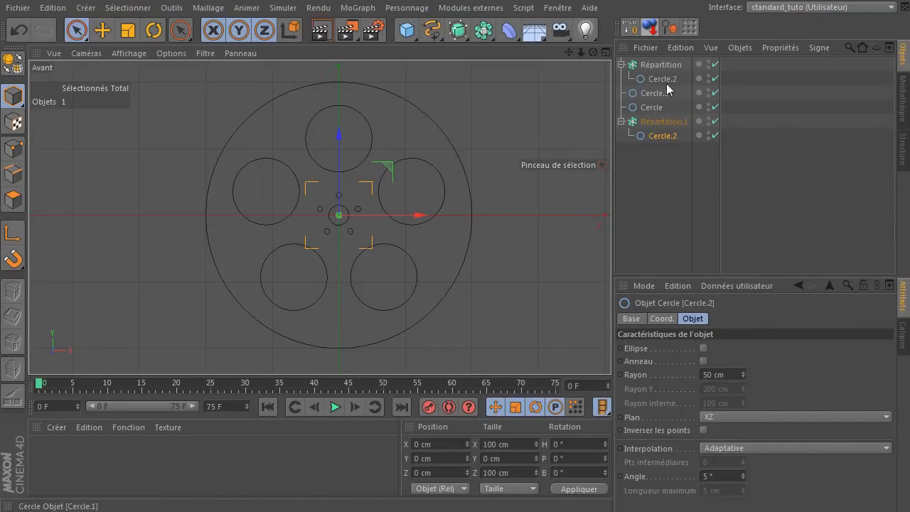
Rotate the array of small hub circles by about 40° in the front view and deselect it.
click(665, 63)
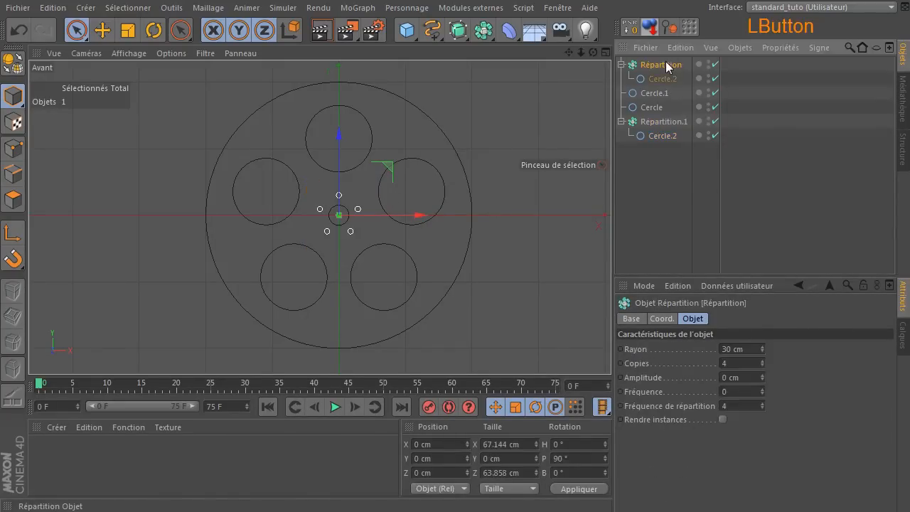
click(153, 30)
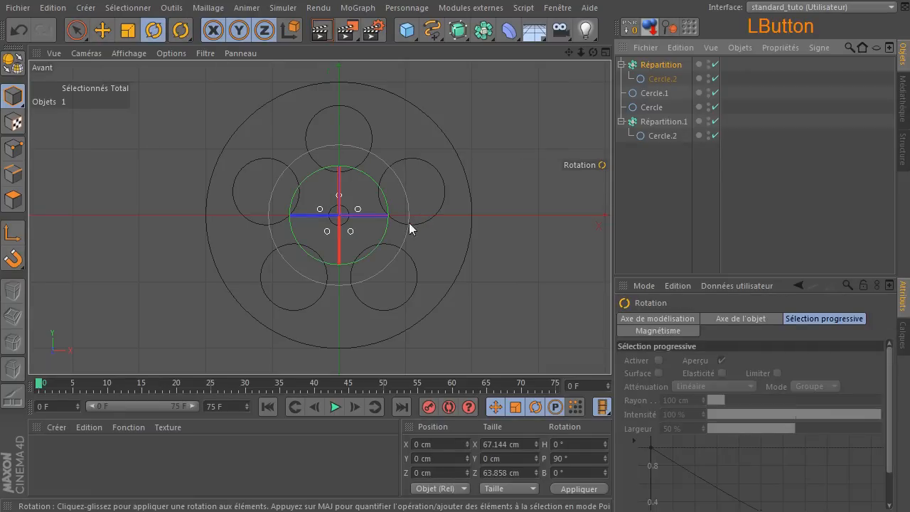
drag(384, 230, 372, 259)
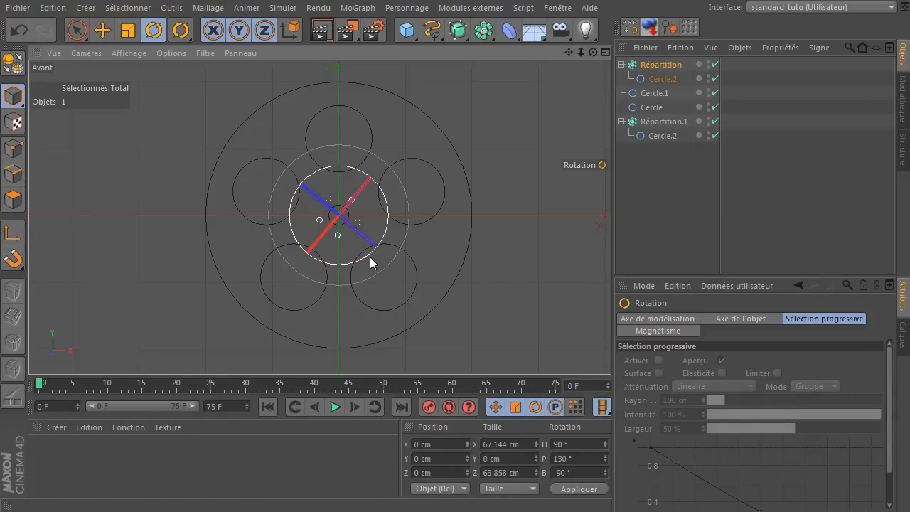
click(77, 30)
click(127, 175)
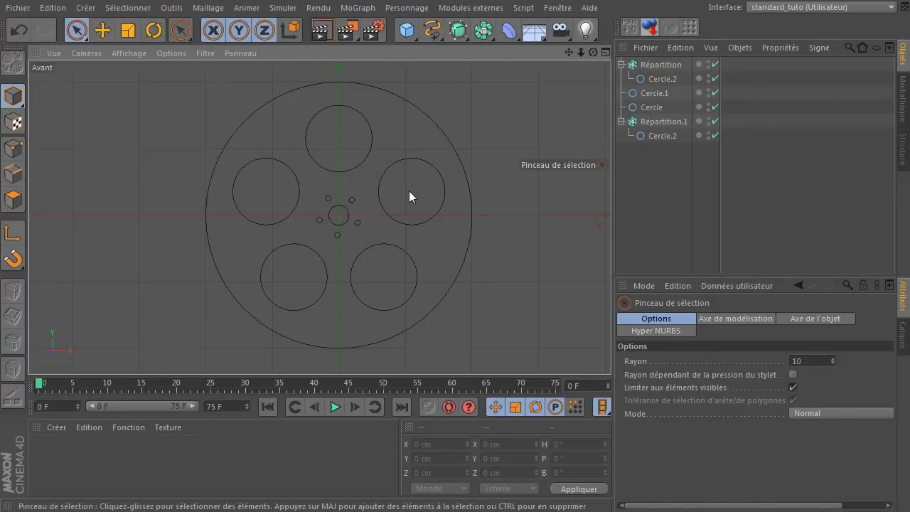
Set the radius of the large opening circles to 60 cm and their array's radius to 120 cm.
click(662, 135)
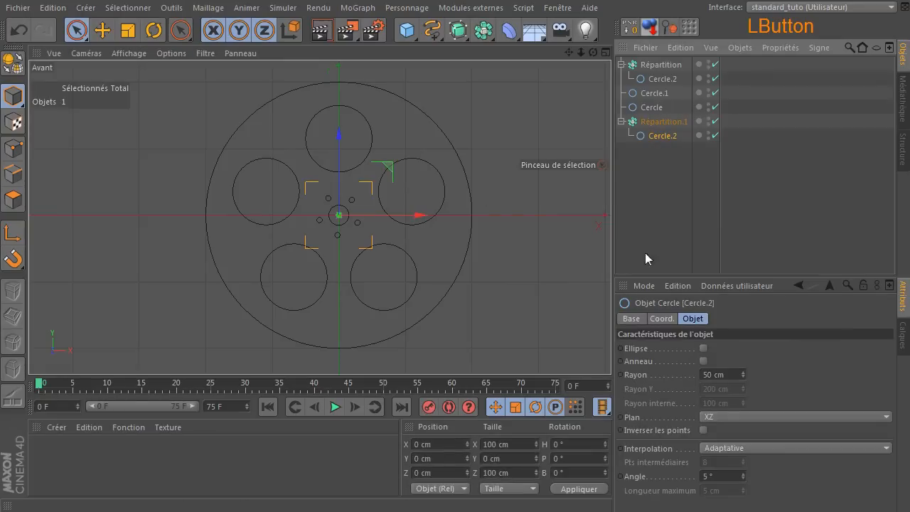
double_click(723, 374)
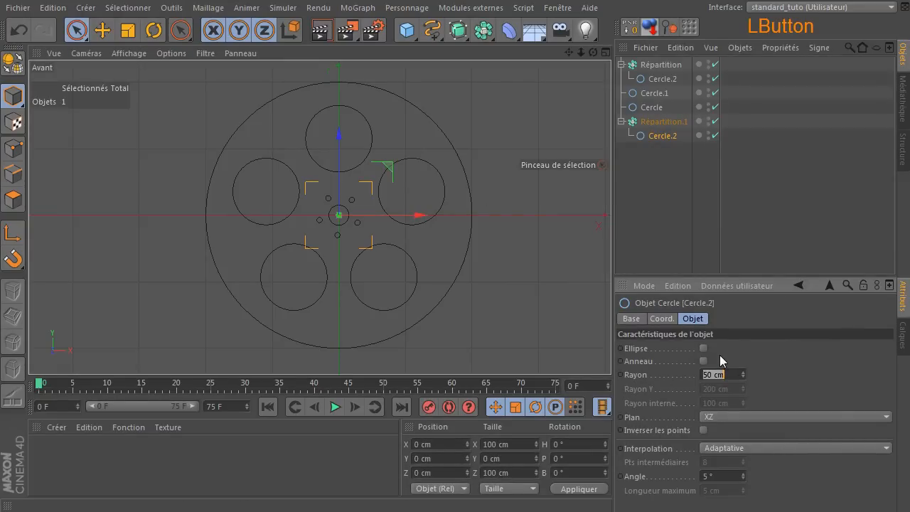
text(60)
key(Return)
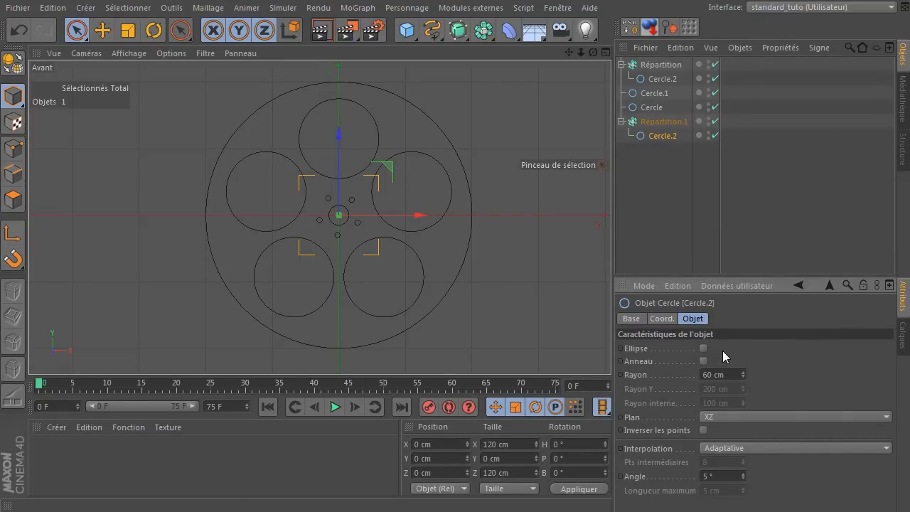
click(663, 121)
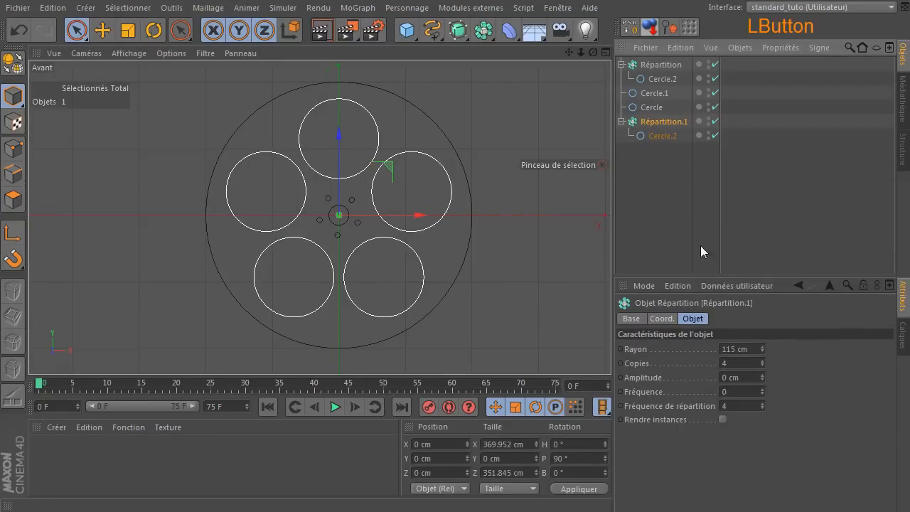
drag(762, 350, 762, 345)
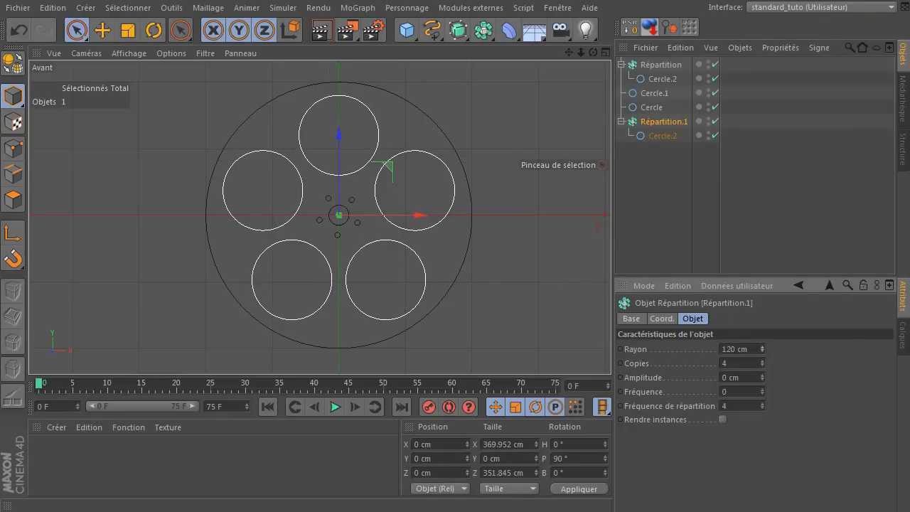
Set the radius of the small hub circles to 6 cm and their array's radius to 40 cm.
click(659, 78)
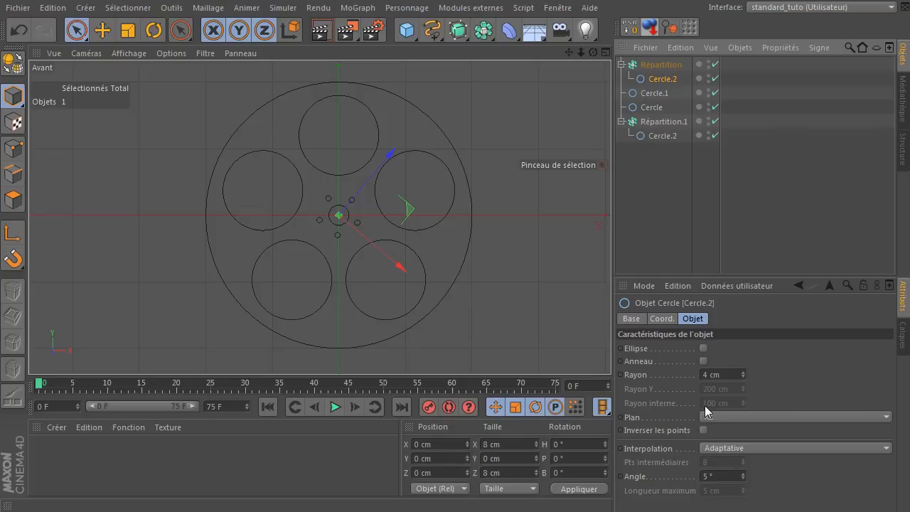
click(730, 374)
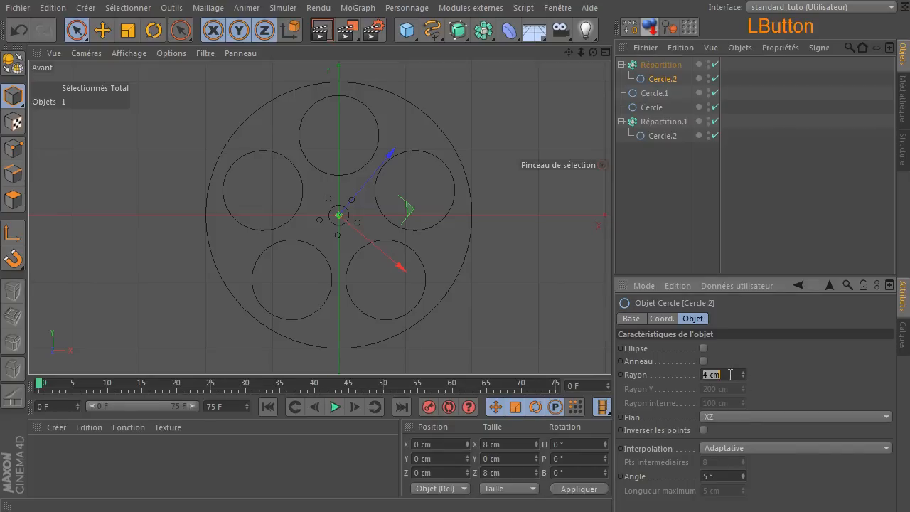
text(6)
key(Return)
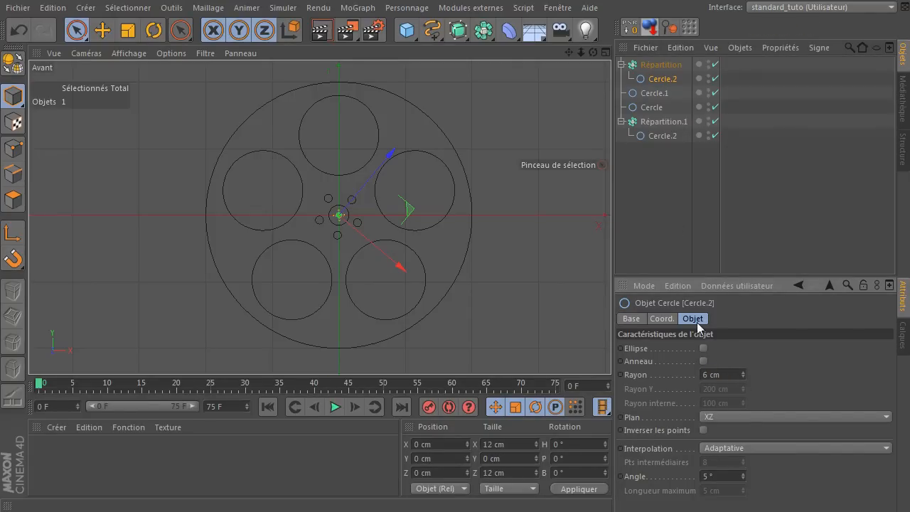
click(661, 66)
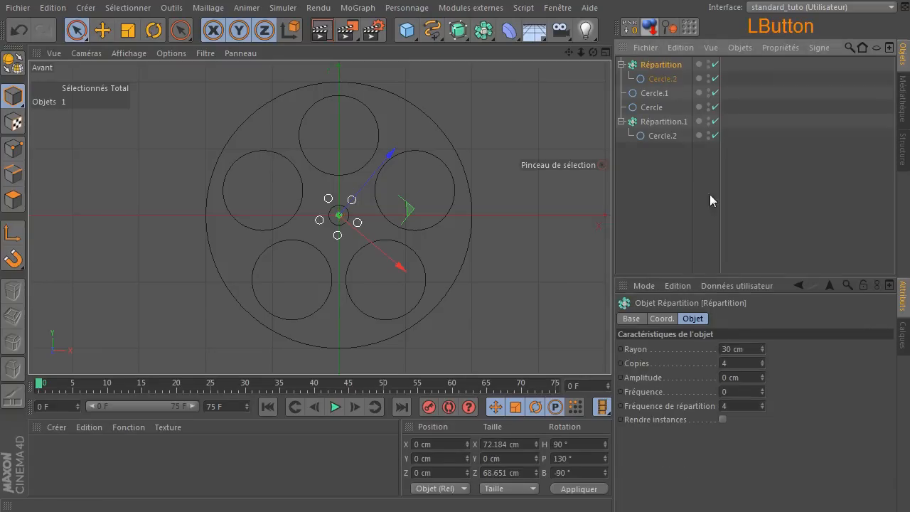
drag(762, 347, 761, 334)
click(740, 349)
text(40)
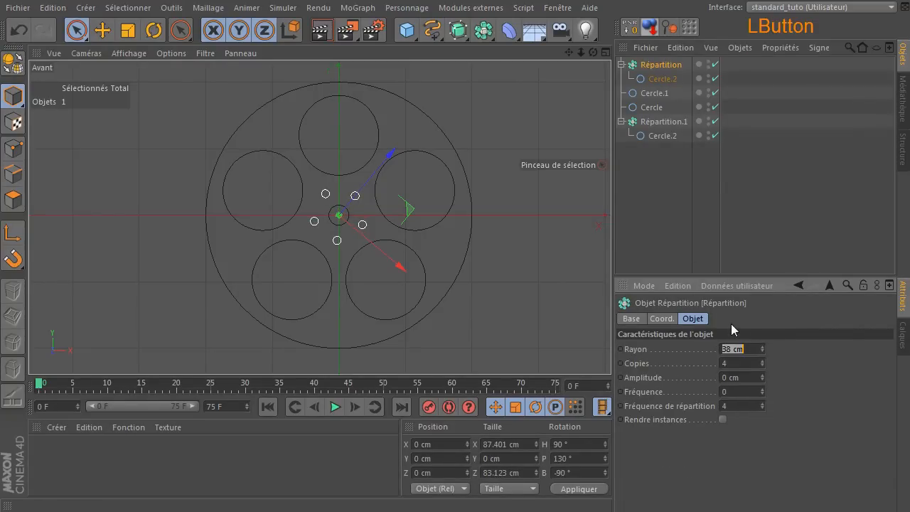
key(Return)
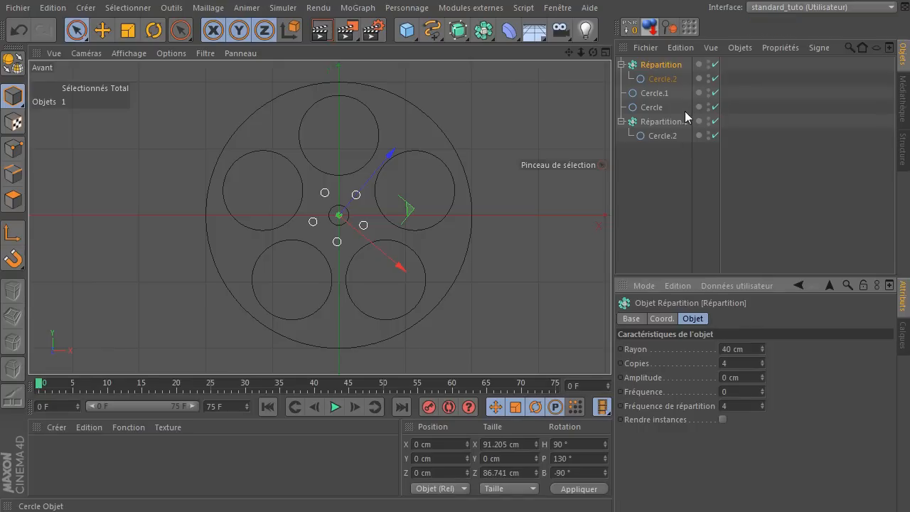
Set the radius of the central hub circle to 20 cm and deselect it.
click(650, 93)
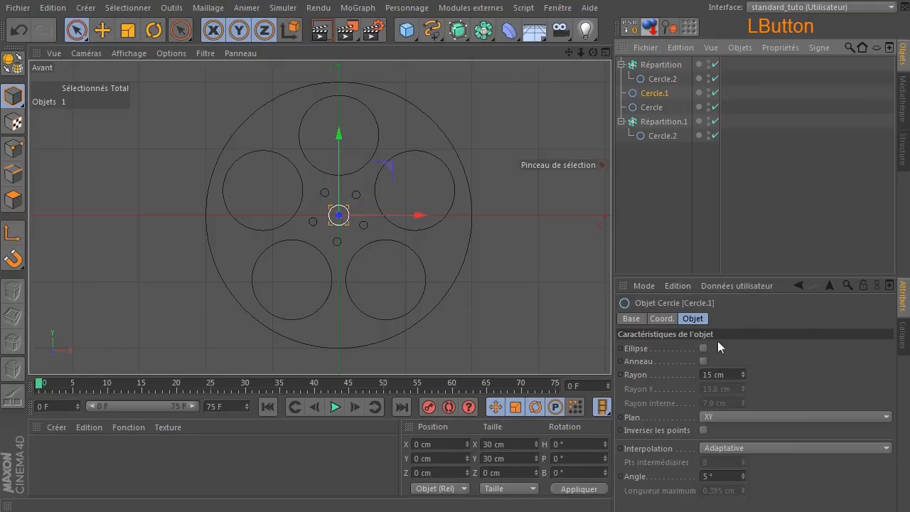
click(731, 376)
text(20)
key(Return)
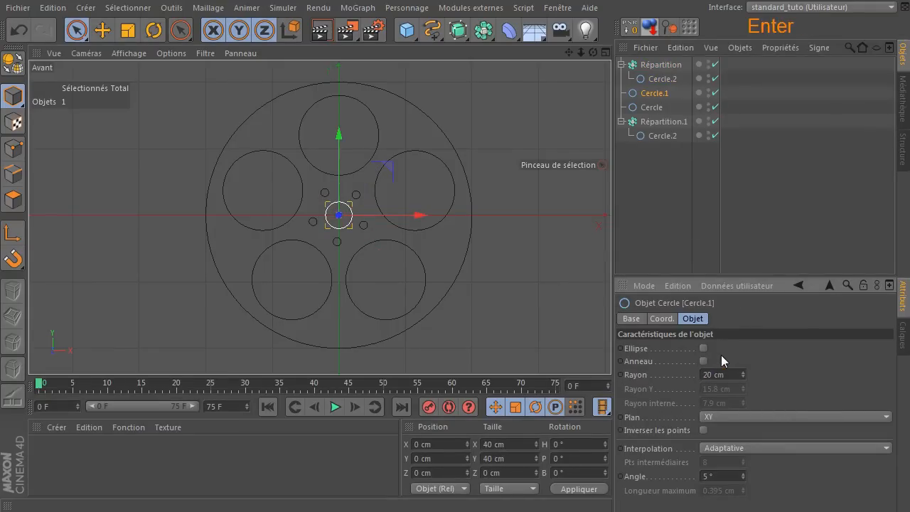
click(578, 241)
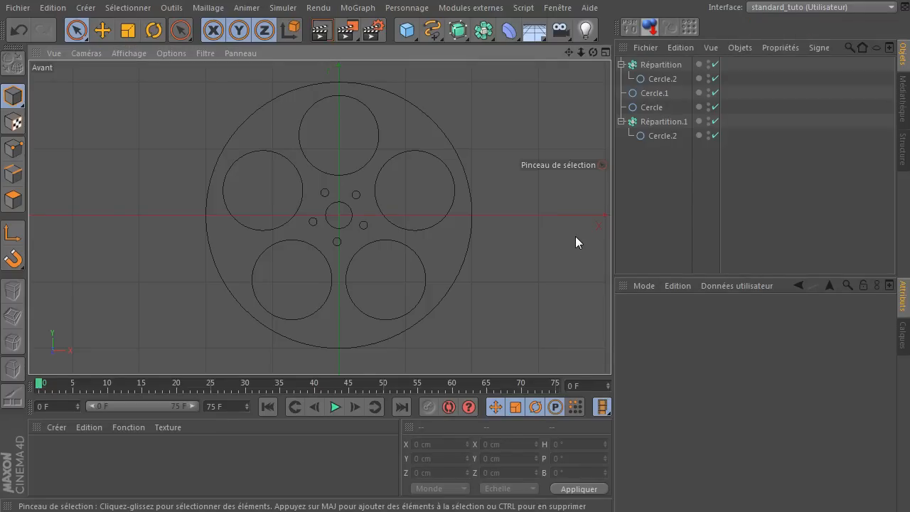
Bring up the browser's film reel image results to compare the hole layout, and return to Cinema 4D.
drag(909, 107, 443, 61)
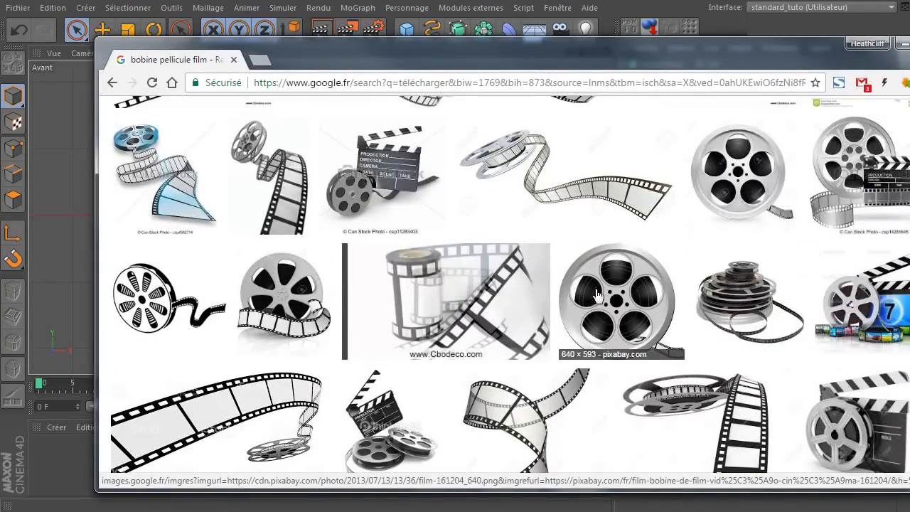
drag(404, 52, 909, 52)
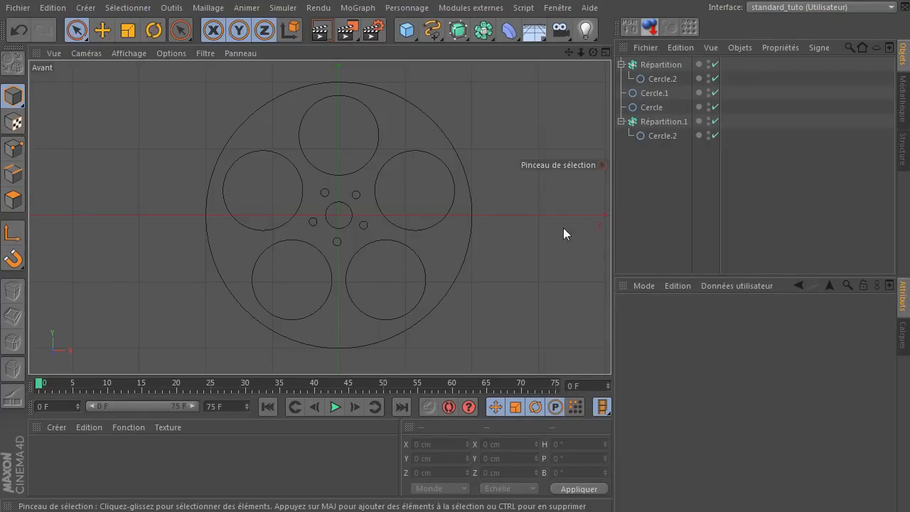
click(547, 237)
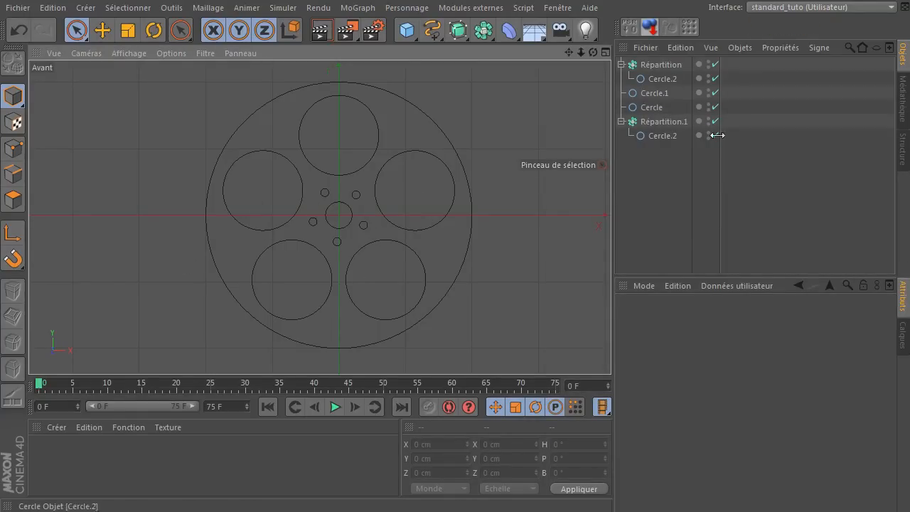
Make both circle arrays editable and expand the resulting groups to reveal their individual circles.
click(657, 65)
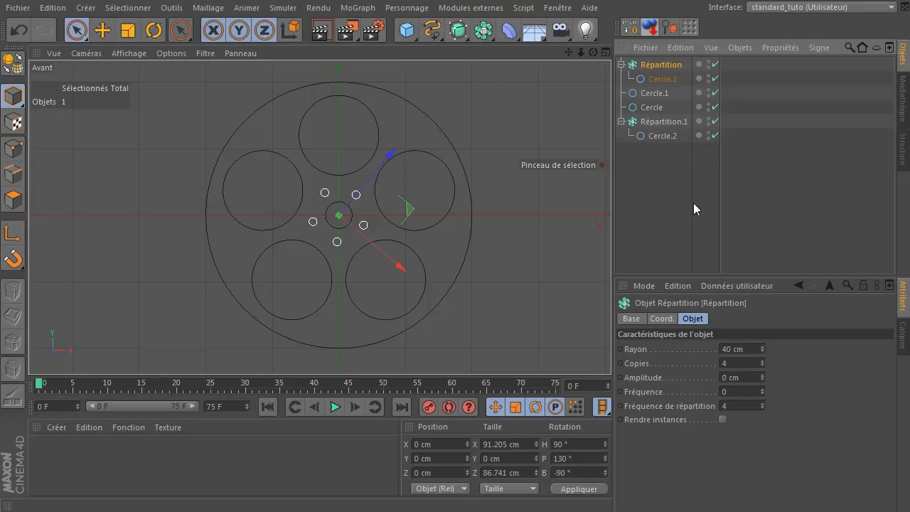
key(c)
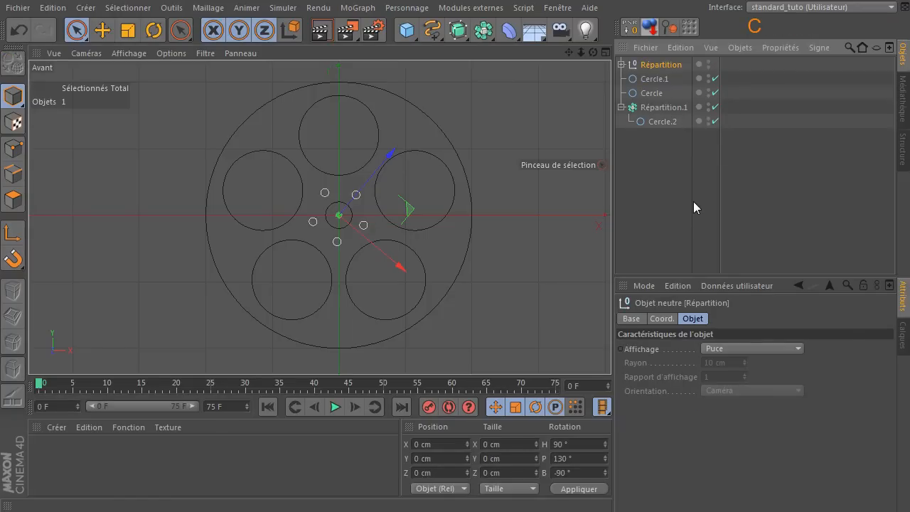
click(602, 78)
click(621, 64)
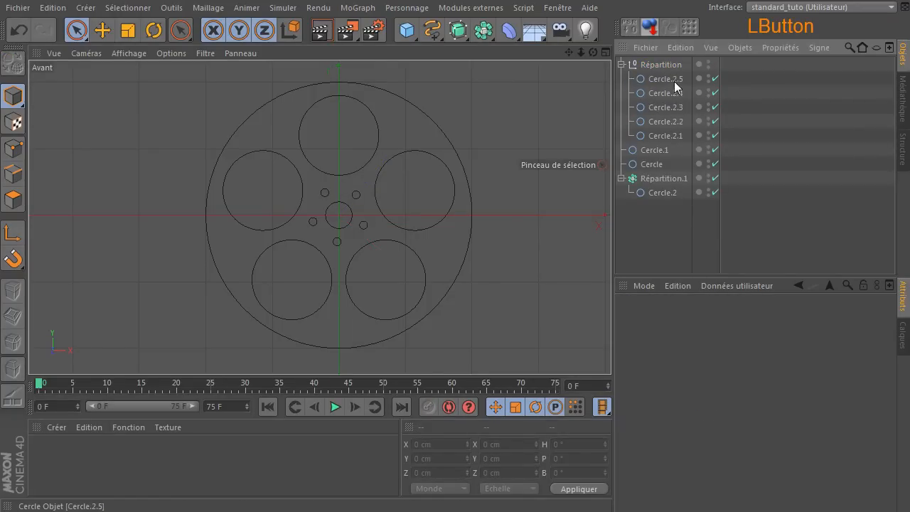
click(664, 178)
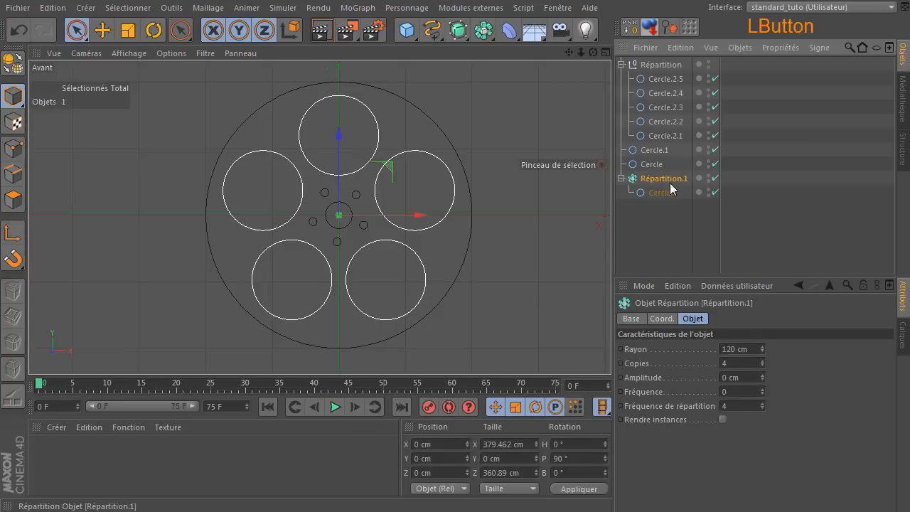
key(c)
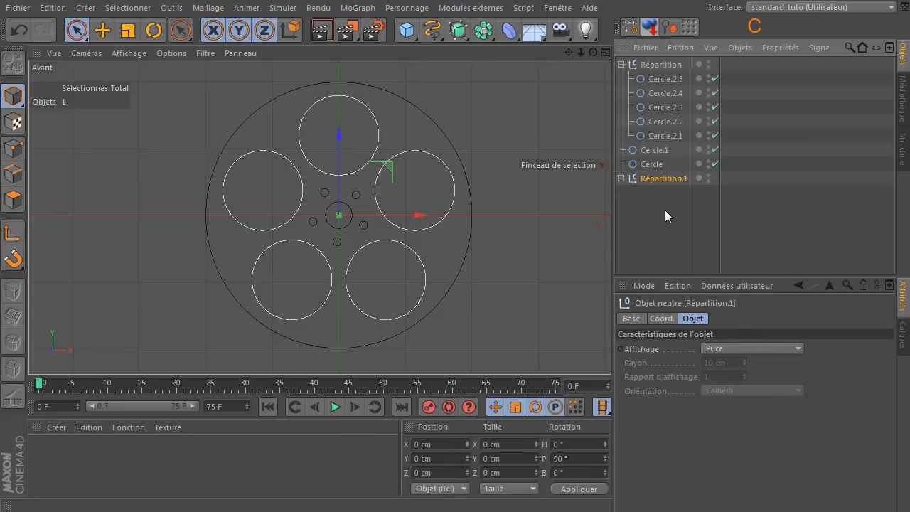
click(622, 178)
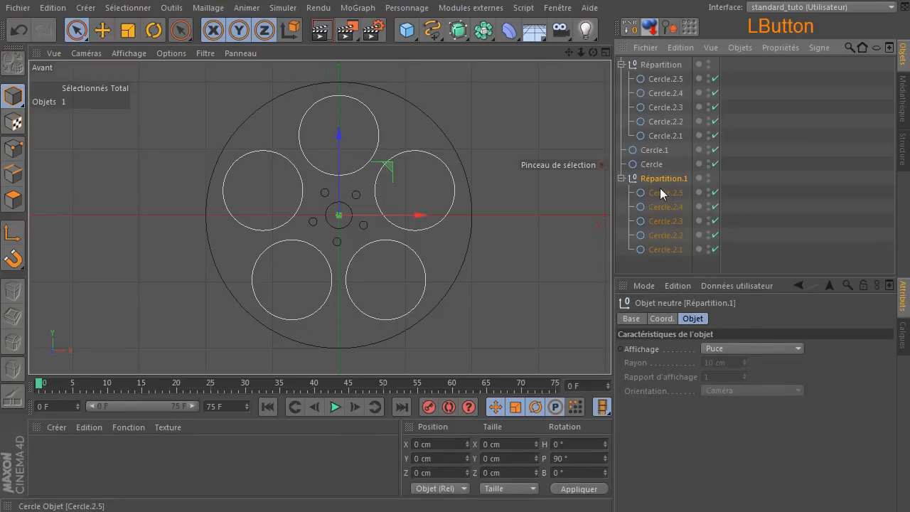
Move the five large circles out of the Répartition.1 group and delete the empty group.
click(669, 249)
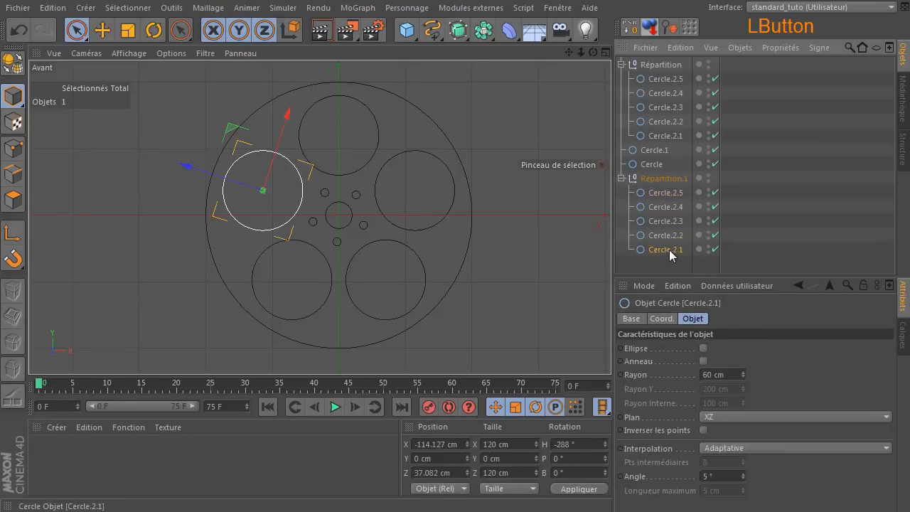
shift+click(668, 194)
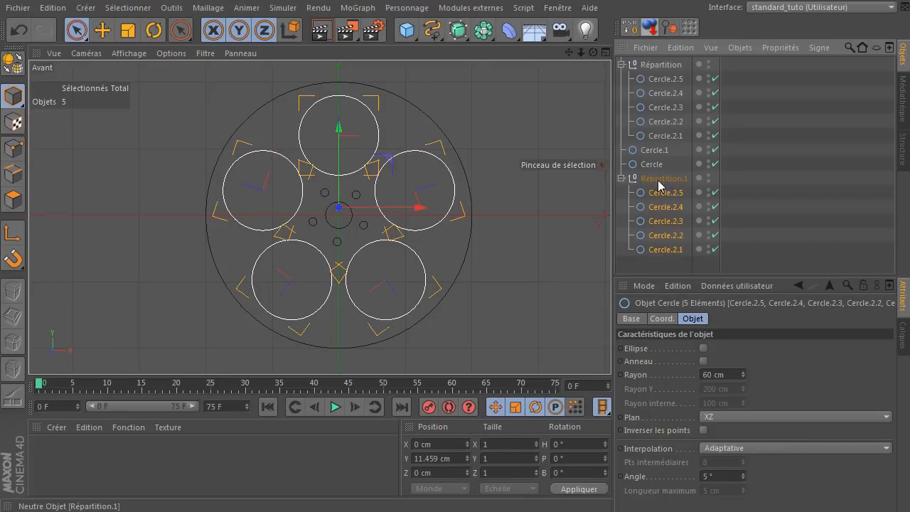
drag(655, 192, 640, 170)
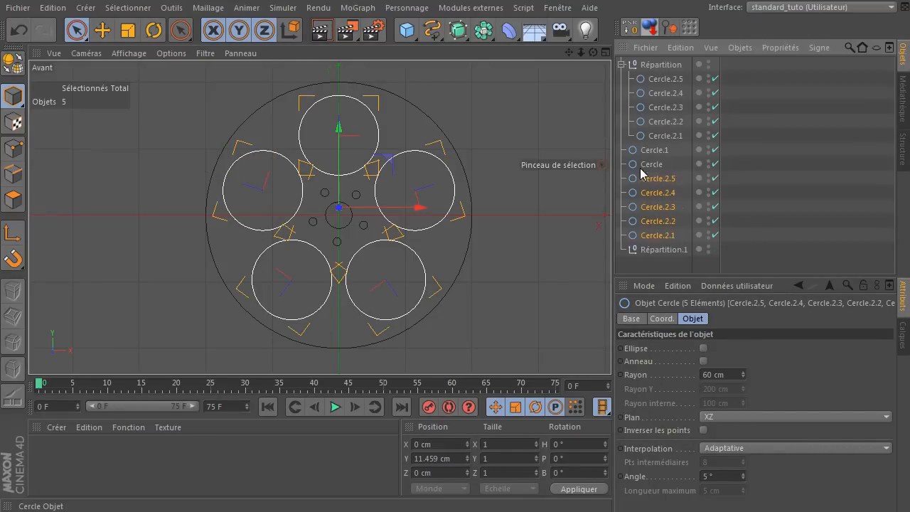
click(673, 251)
key(Delete)
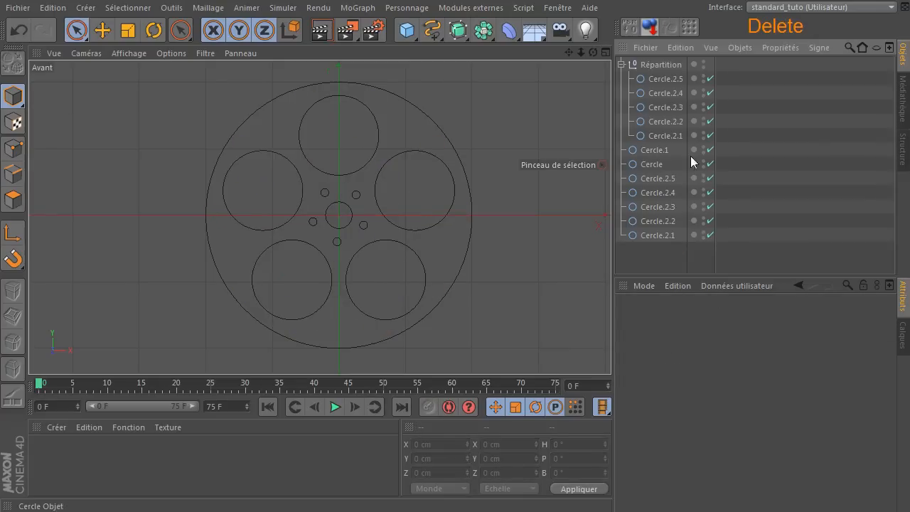
Move the five small hub circles out of the Répartition group and delete the empty group.
click(652, 78)
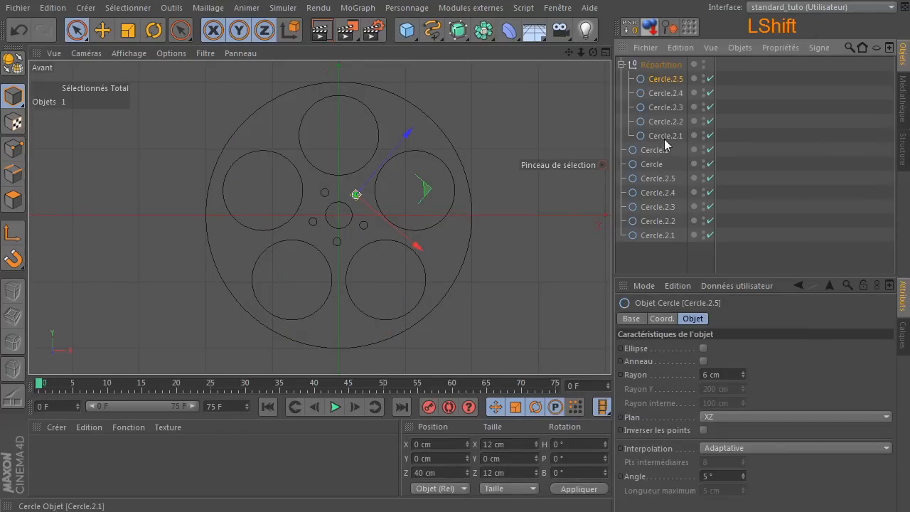
shift+click(665, 137)
drag(665, 137, 643, 250)
click(674, 69)
key(Delete)
Select all twelve circles and apply Convertir en objet to them.
drag(639, 255, 662, 76)
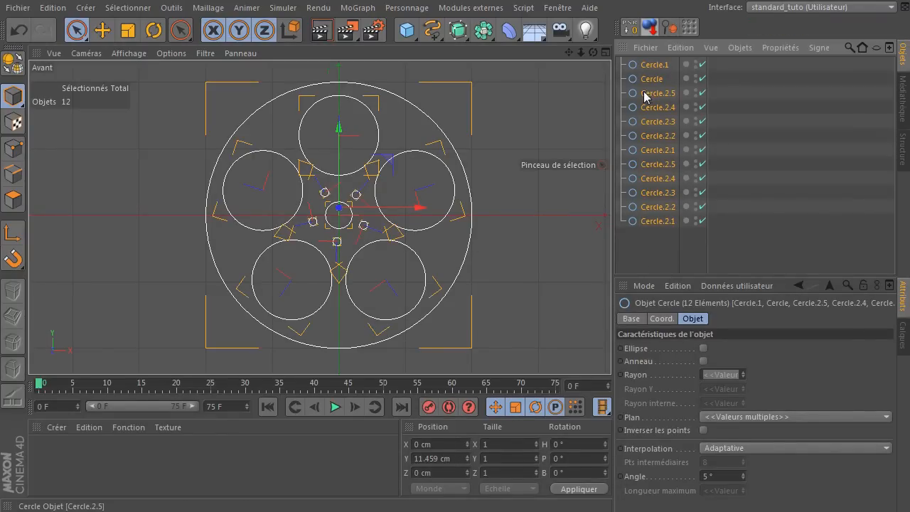
right_click(644, 91)
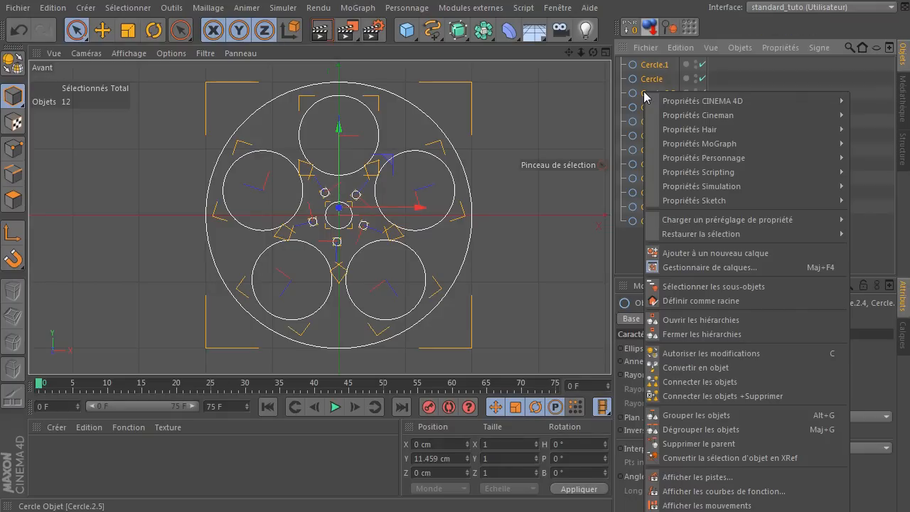
click(714, 368)
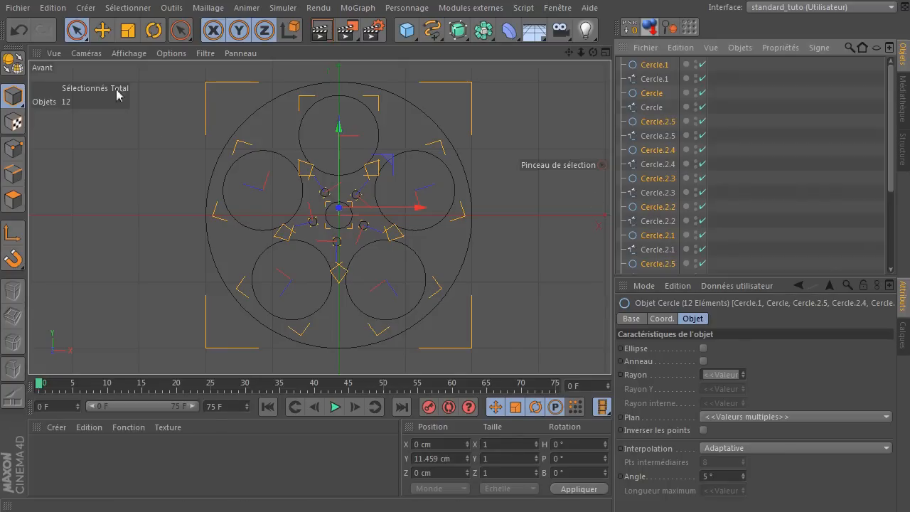
Undo the Convertir en objet conversion and make the twelve selected circles editable directly.
click(18, 30)
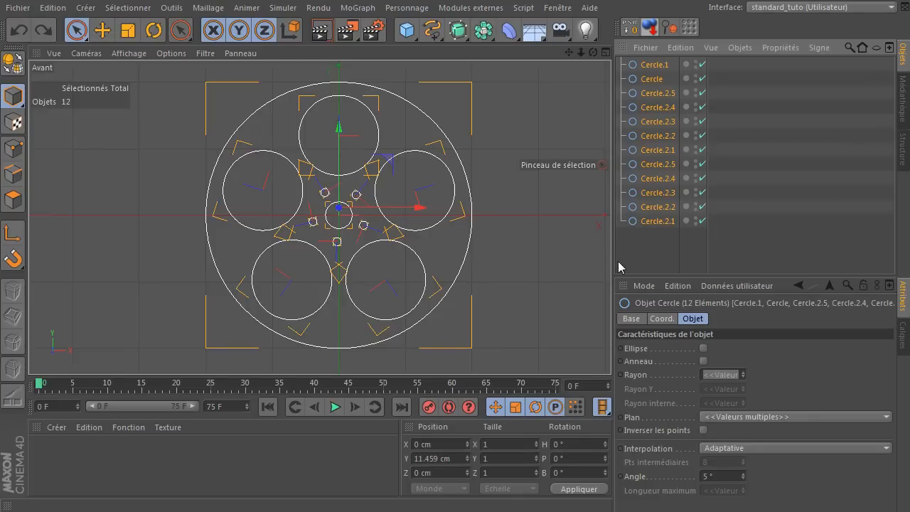
key(c)
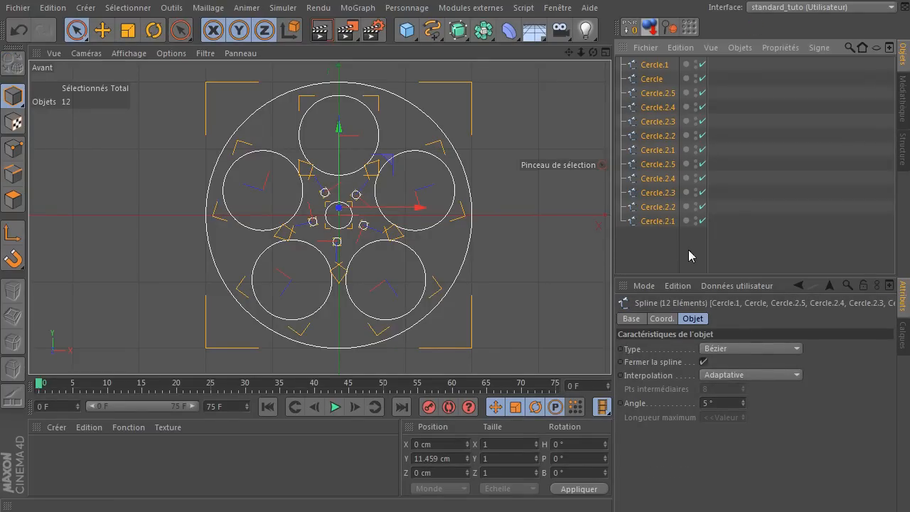
Merge the twelve circle splines with Connecter les objets +Supprimer and rename the resulting spline as profil.
right_click(655, 209)
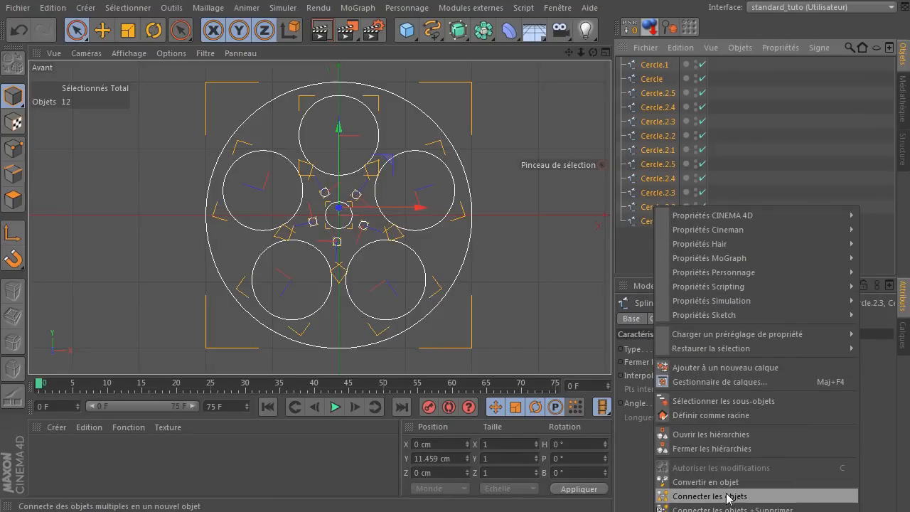
click(676, 4)
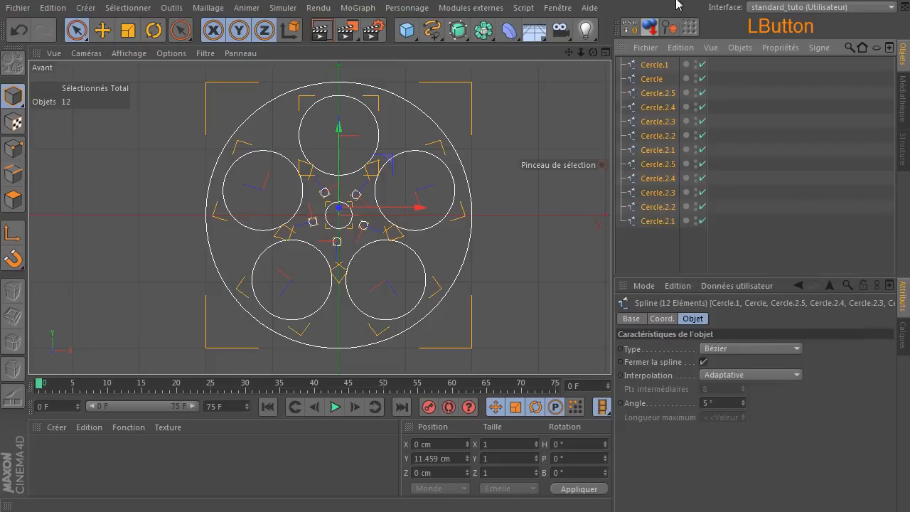
right_click(654, 67)
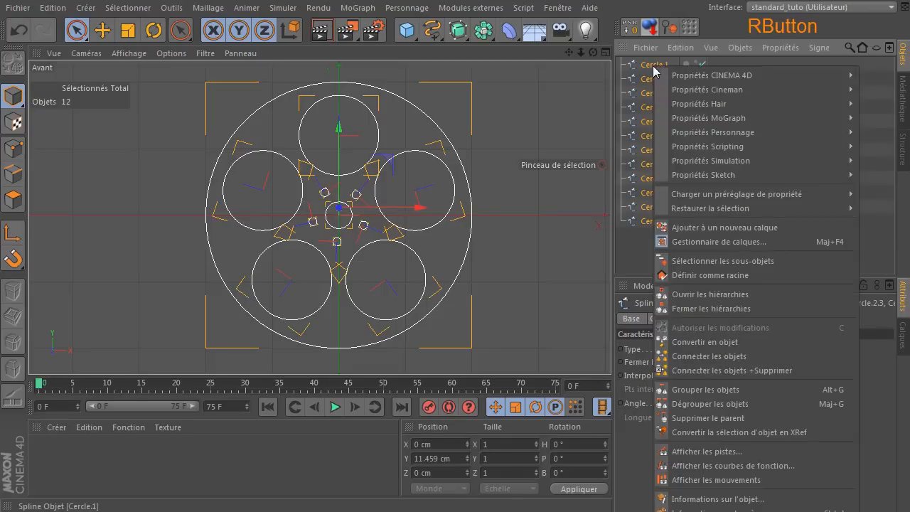
click(734, 371)
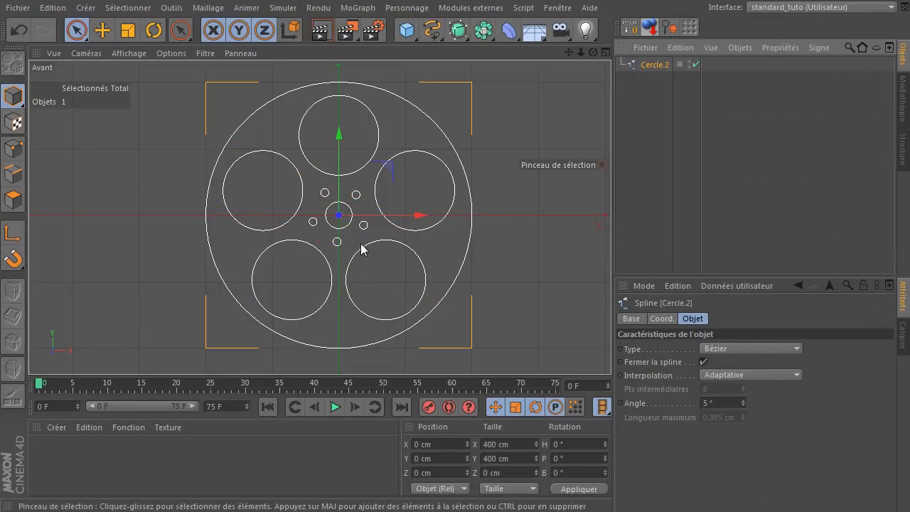
double_click(651, 67)
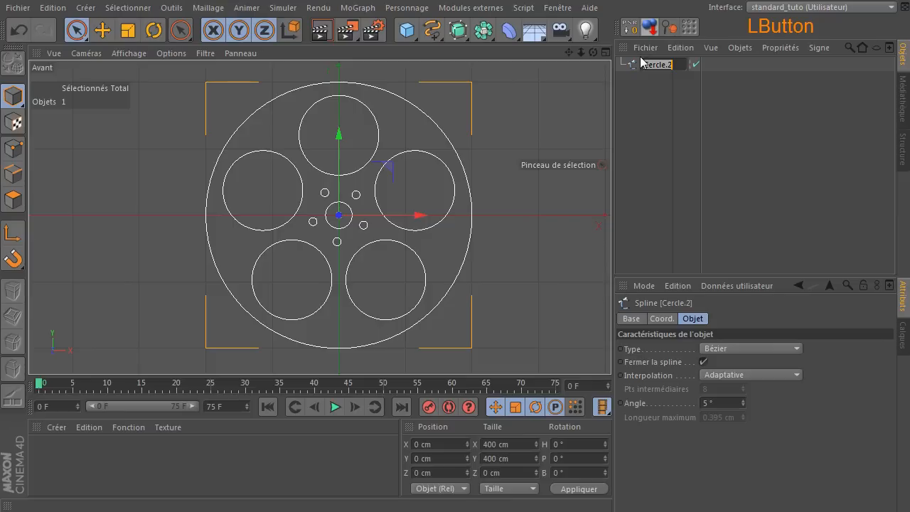
text(profil)
key(Return)
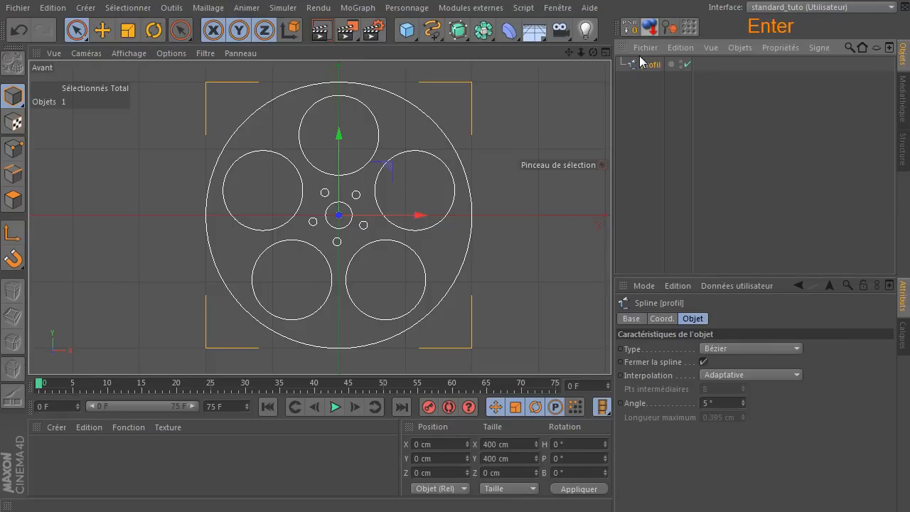
Add an Extrusion NURBS object in the perspective view and nest the profil spline inside it.
click(652, 122)
middle_click(533, 145)
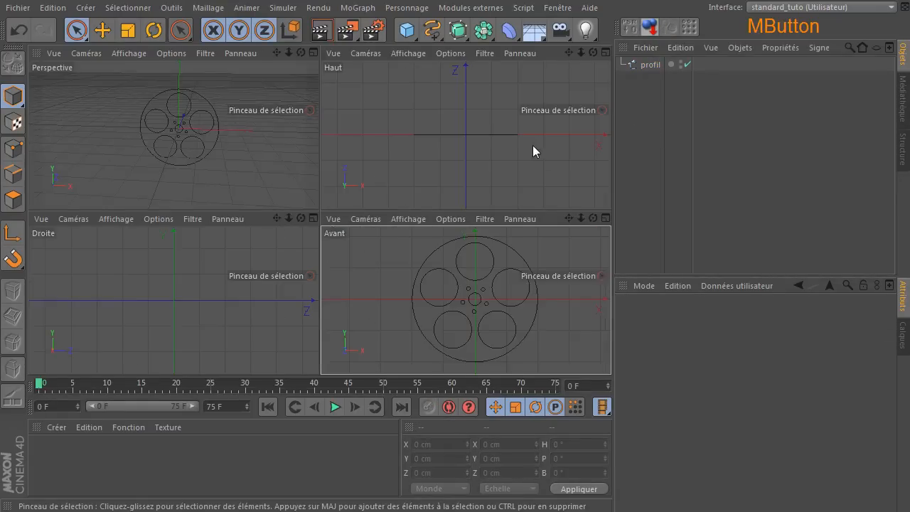
middle_click(173, 119)
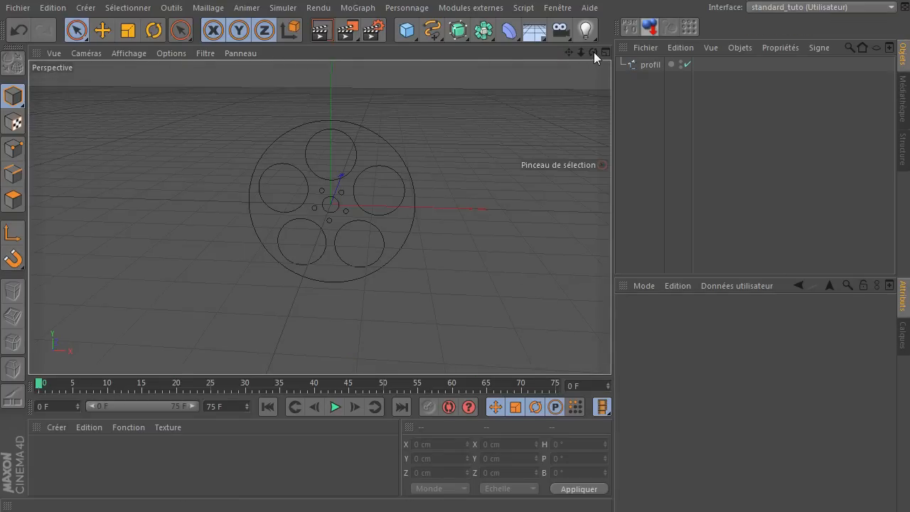
drag(594, 52, 562, 54)
drag(331, 205, 345, 213)
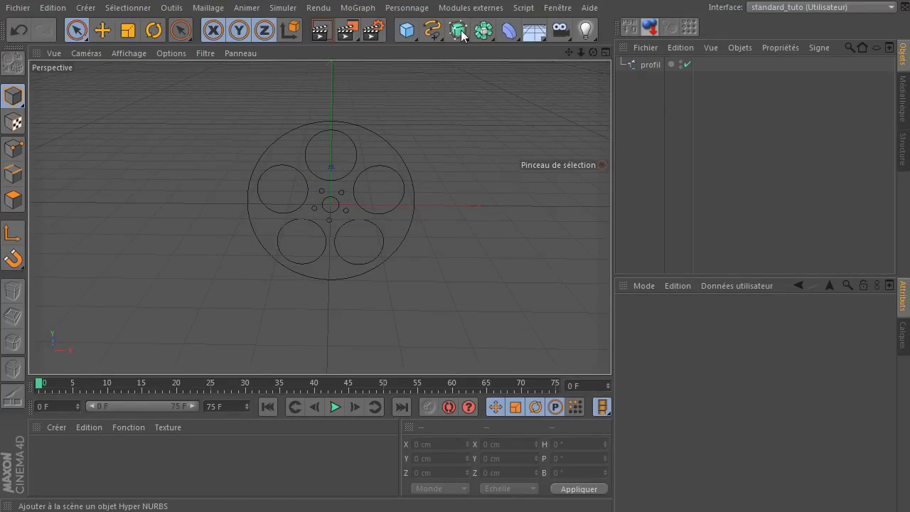
drag(461, 34, 661, 42)
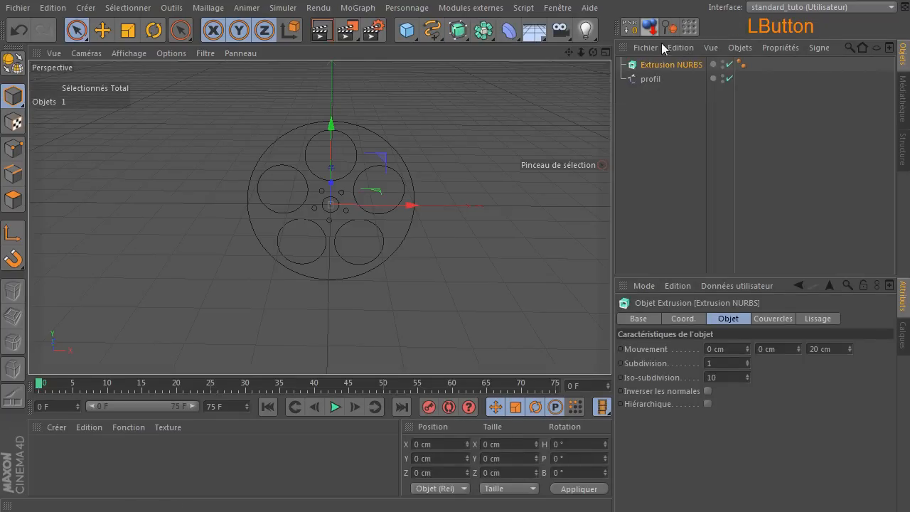
click(651, 78)
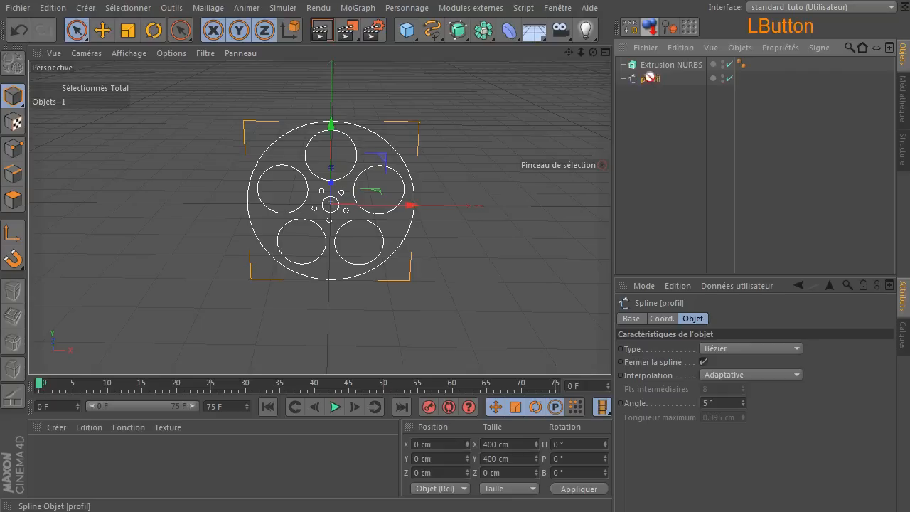
drag(669, 62, 669, 63)
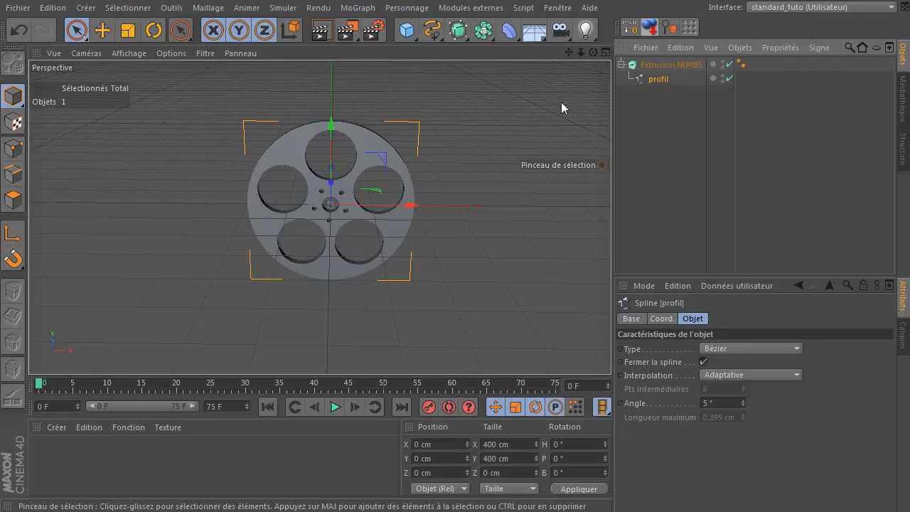
Display the extruded reel with mesh lines over its shading in the perspective view.
drag(593, 54, 377, 133)
scroll(315, 211, up, 5)
click(129, 53)
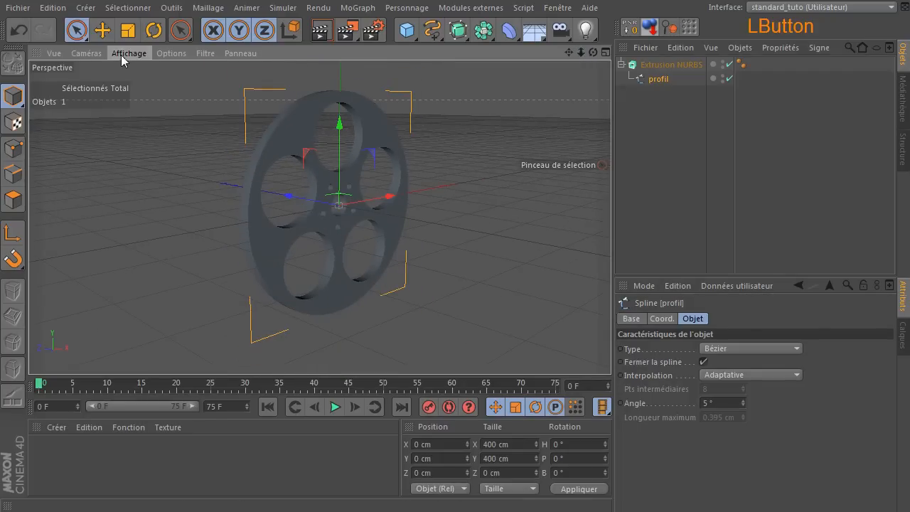
click(153, 88)
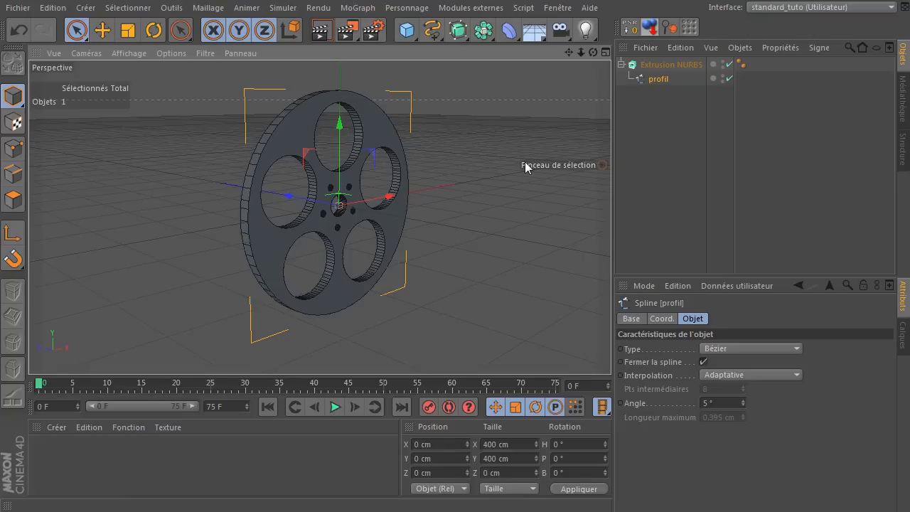
Try Z movement values of 10 cm, 5 cm and 0 cm on the Extrusion NURBS object.
click(698, 66)
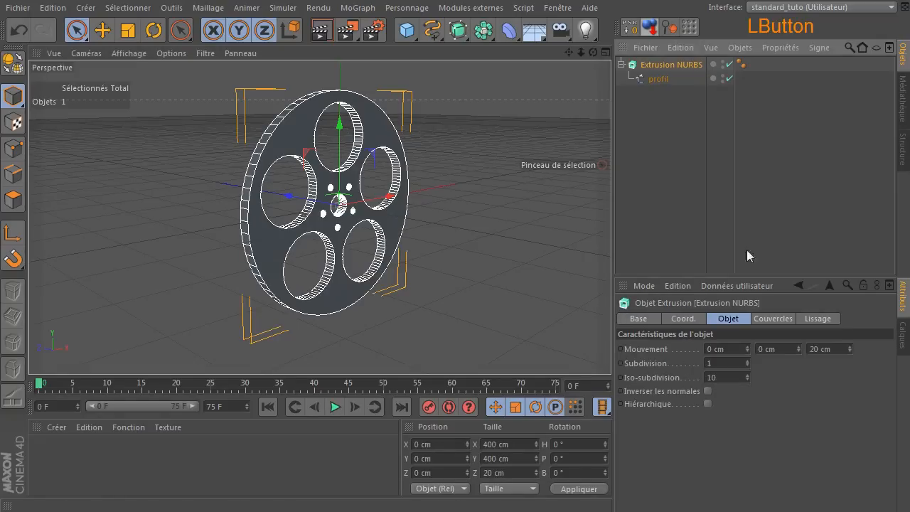
click(825, 349)
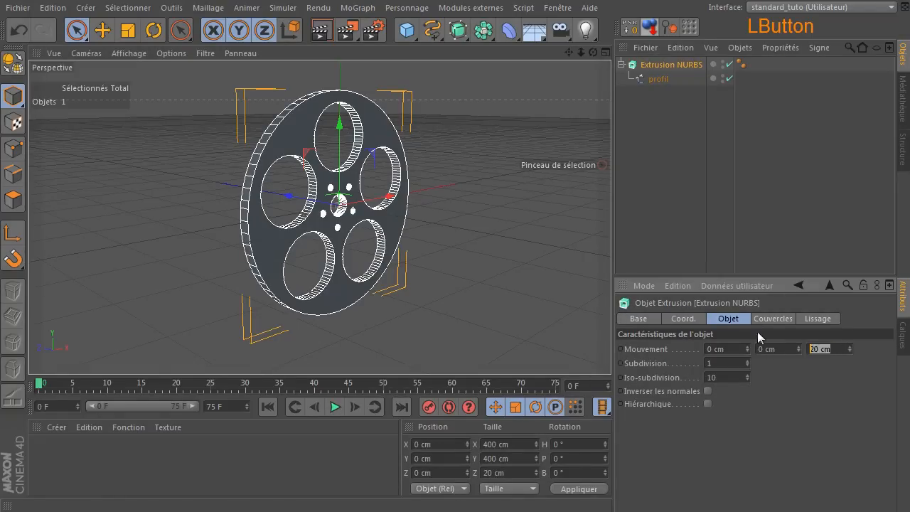
text(10)
key(Return)
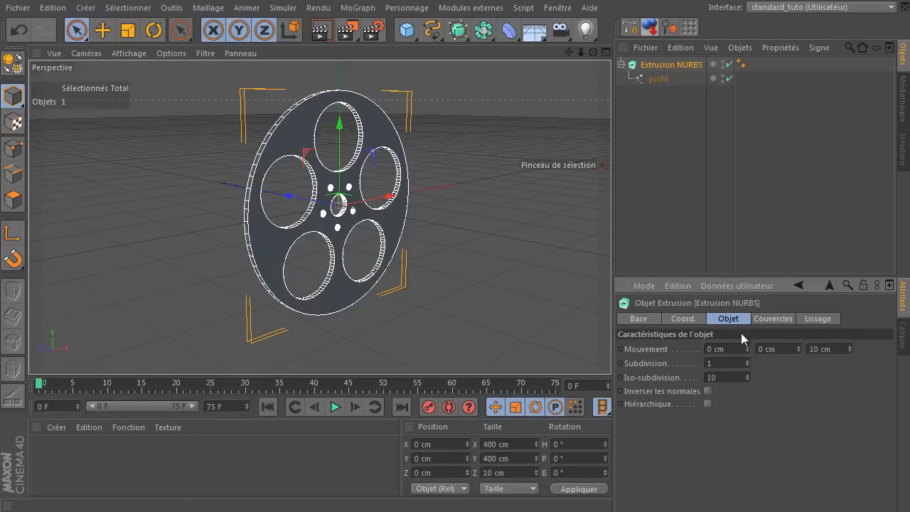
click(840, 352)
text(5)
key(Return)
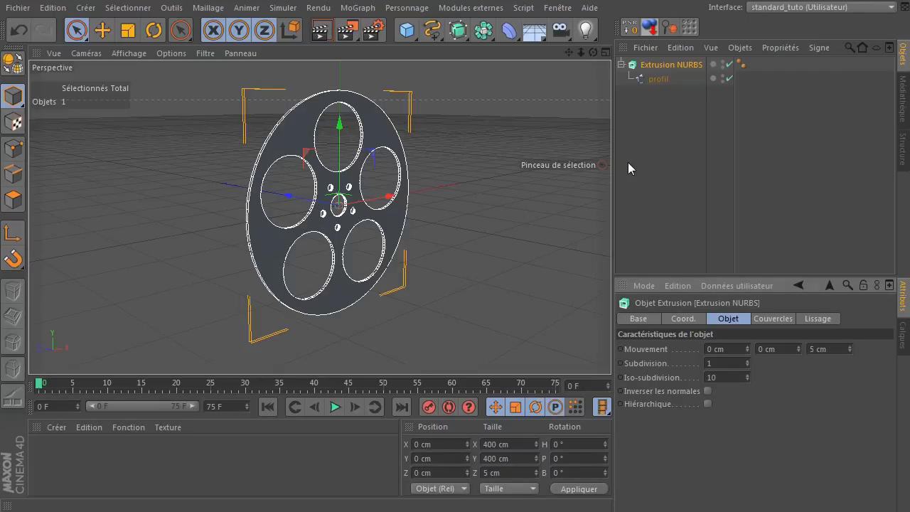
click(835, 349)
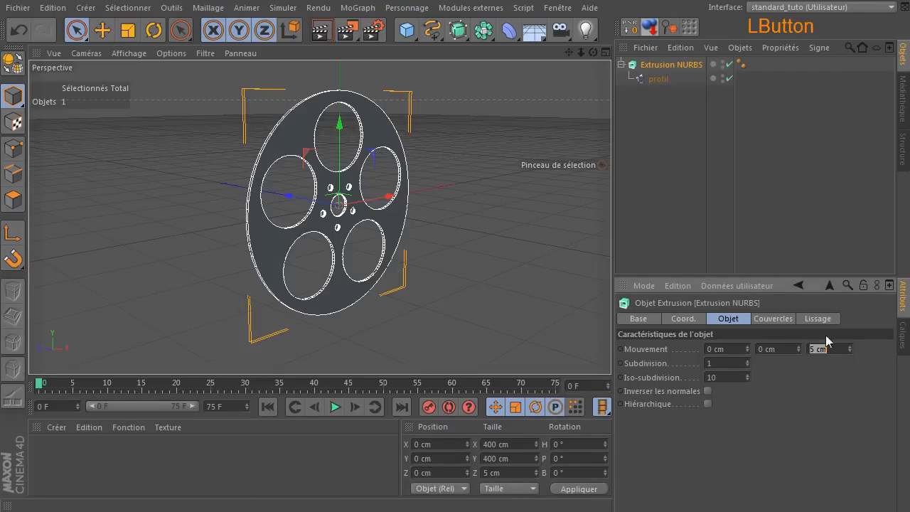
text(0)
key(Return)
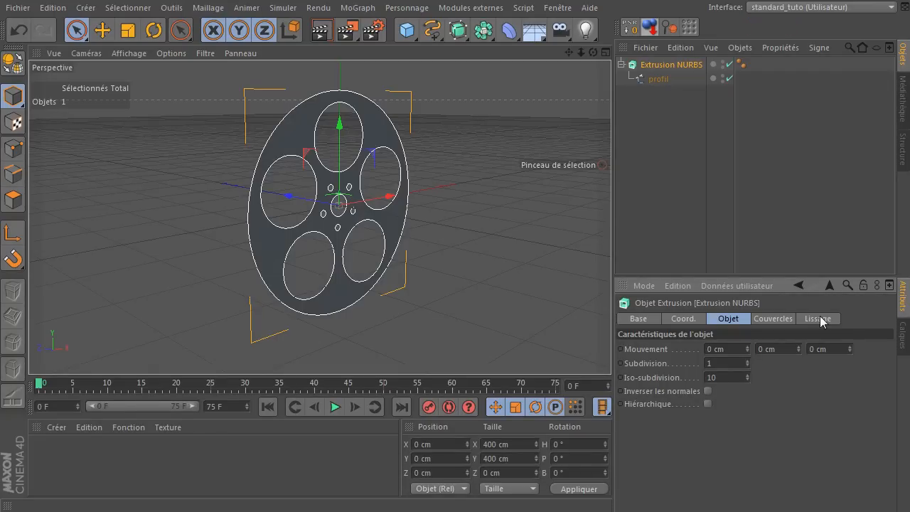
Consult the reel reference photos in the browser, return to Cinema 4D and set the extrusion's Z movement to 4 cm.
drag(909, 77, 551, 57)
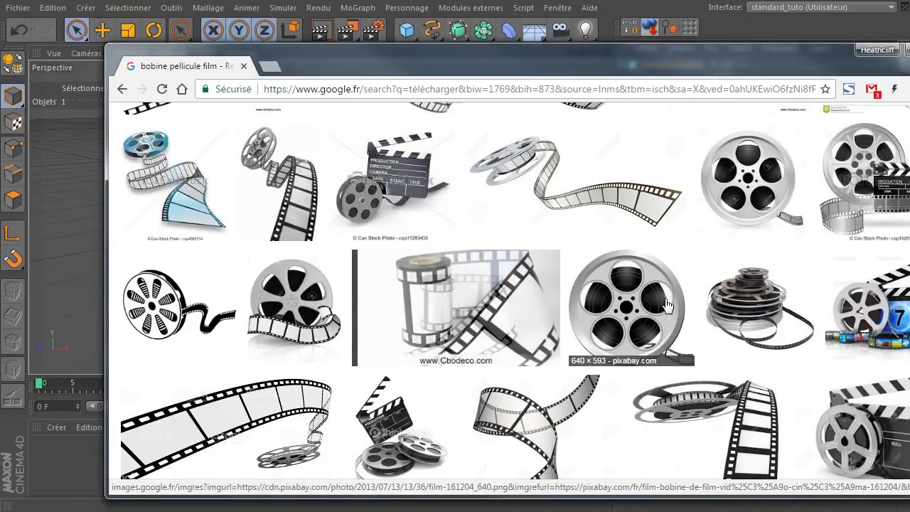
drag(497, 75, 909, 136)
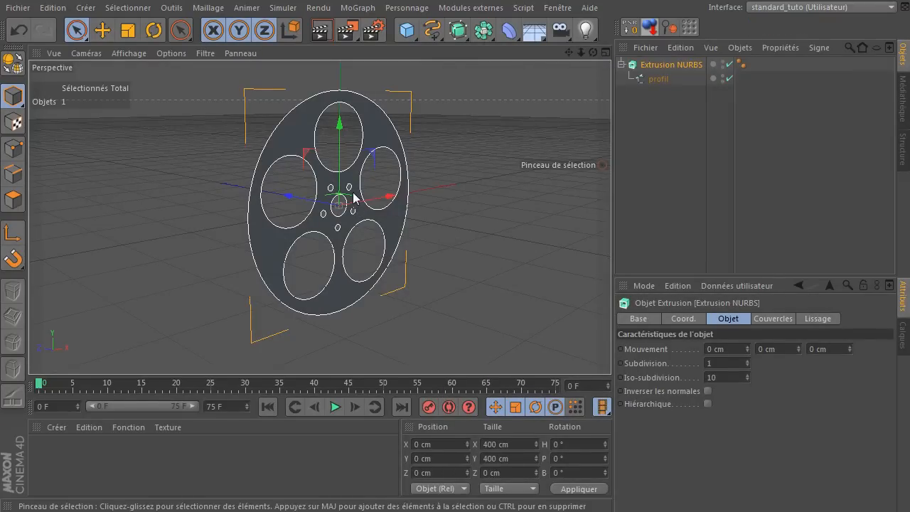
click(829, 345)
text(5)
key(Return)
click(826, 348)
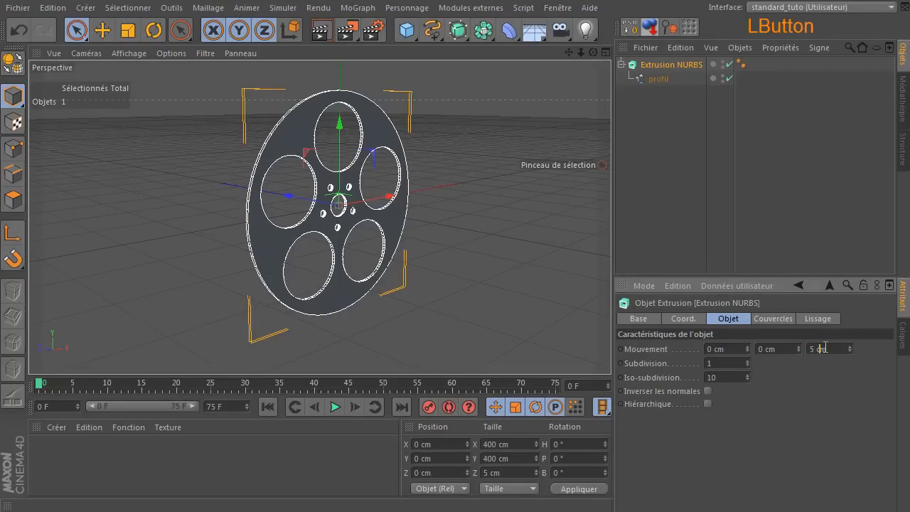
text(4)
key(Return)
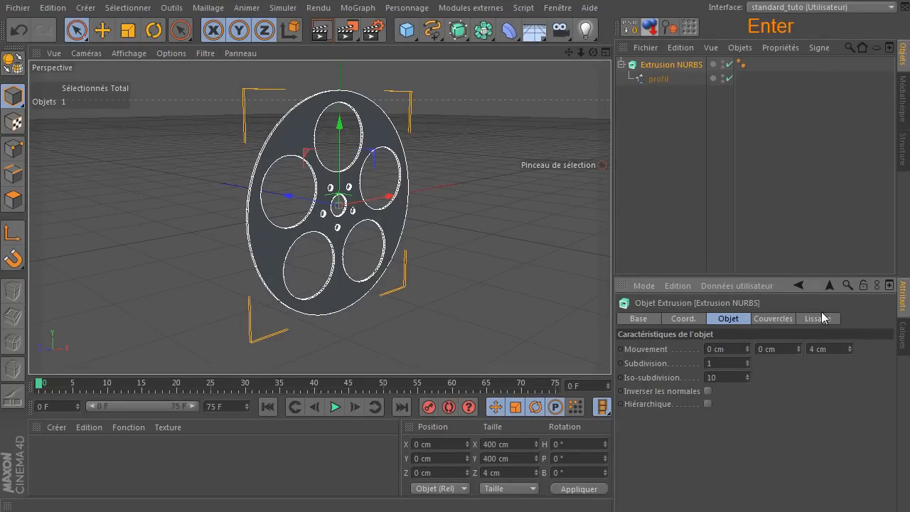
click(634, 196)
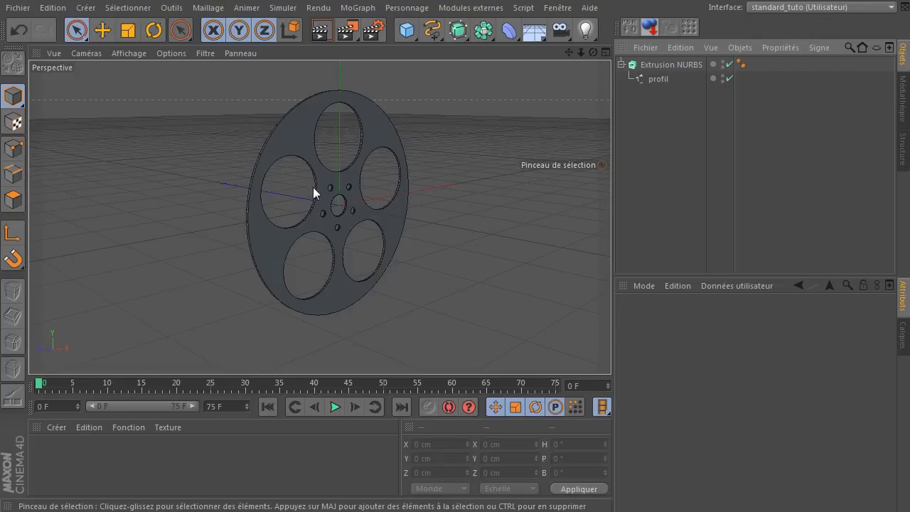
Select the Extrusion NURBS object and make it editable as a polygon object.
click(661, 64)
scroll(272, 237, up, 4)
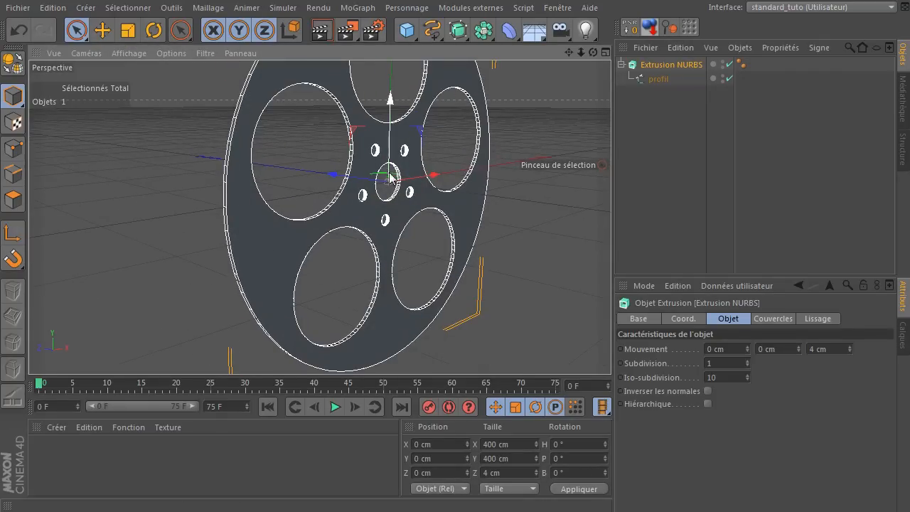
scroll(515, 272, down, 3)
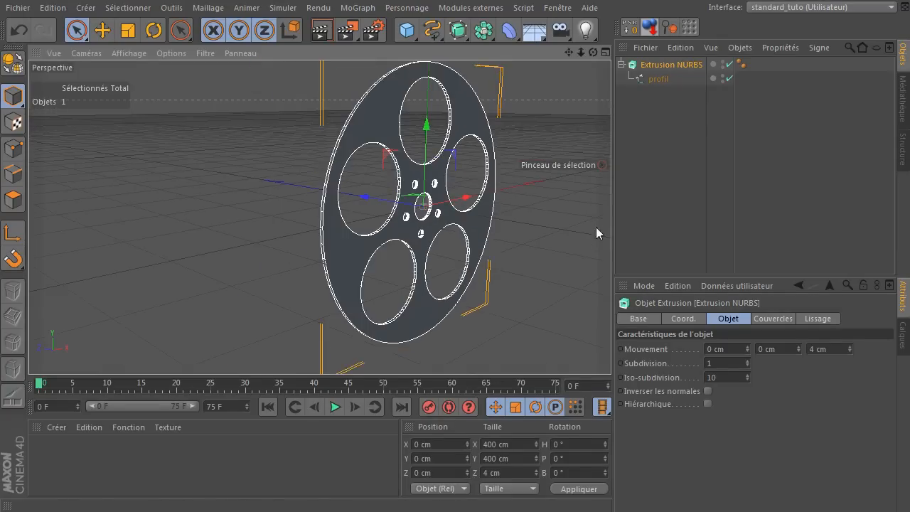
drag(569, 52, 492, 60)
click(689, 64)
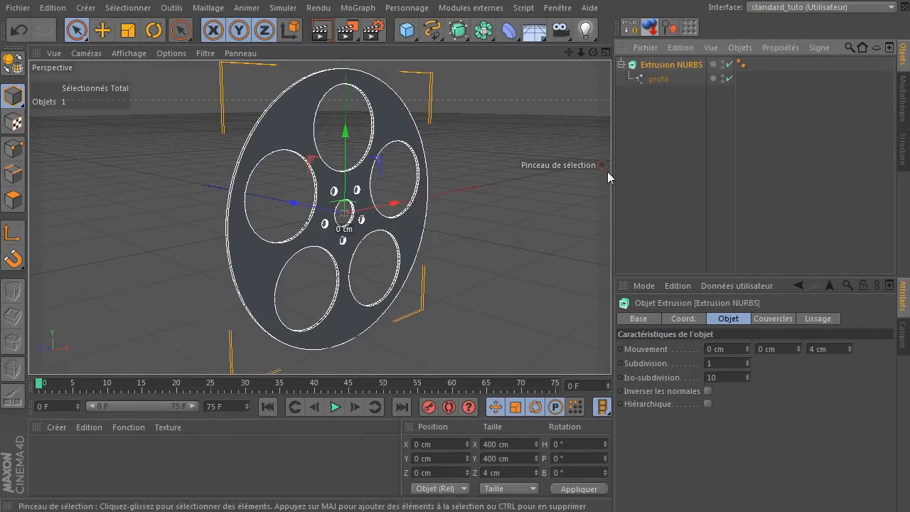
click(671, 65)
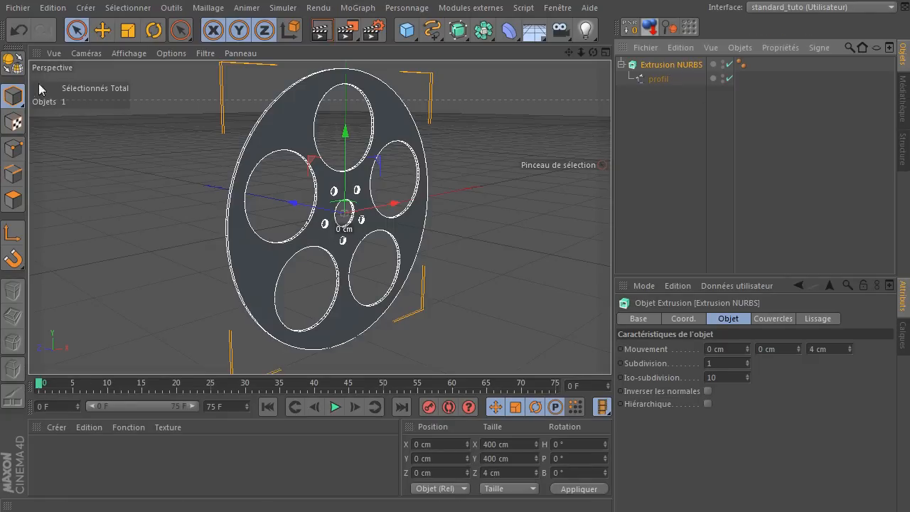
click(8, 63)
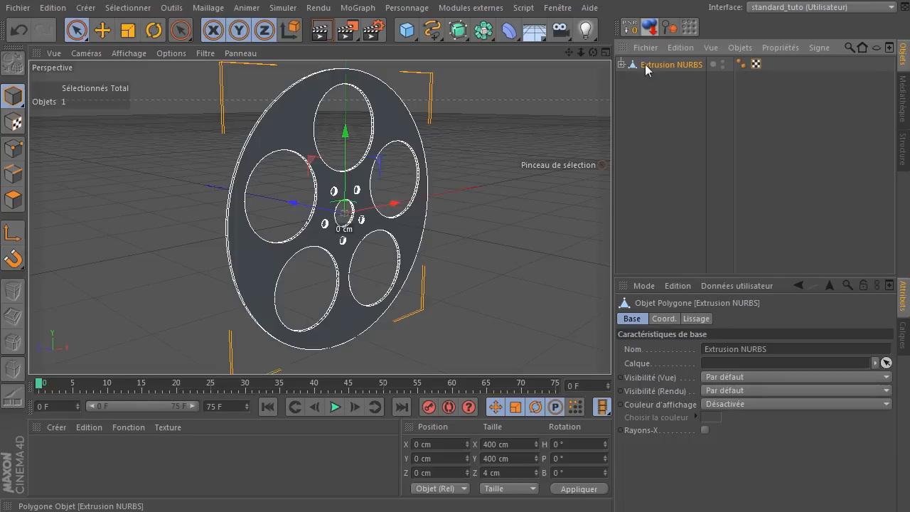
Expand the converted extrusion to examine its Couvercle cap objects and select the parent object again.
click(620, 64)
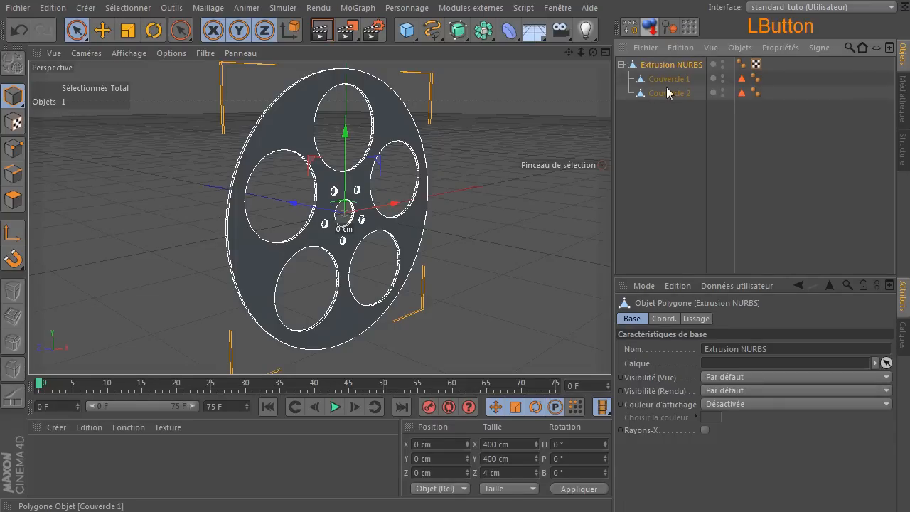
click(668, 94)
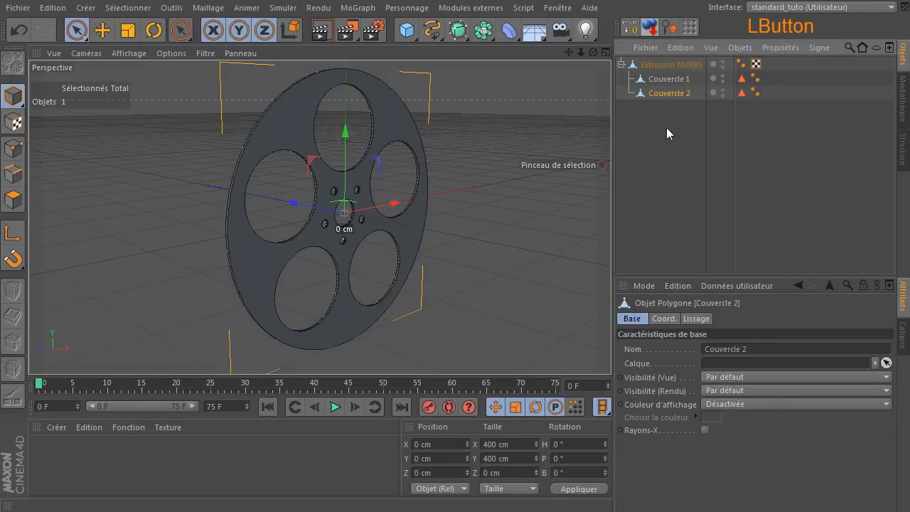
click(667, 128)
drag(593, 53, 621, 48)
click(663, 63)
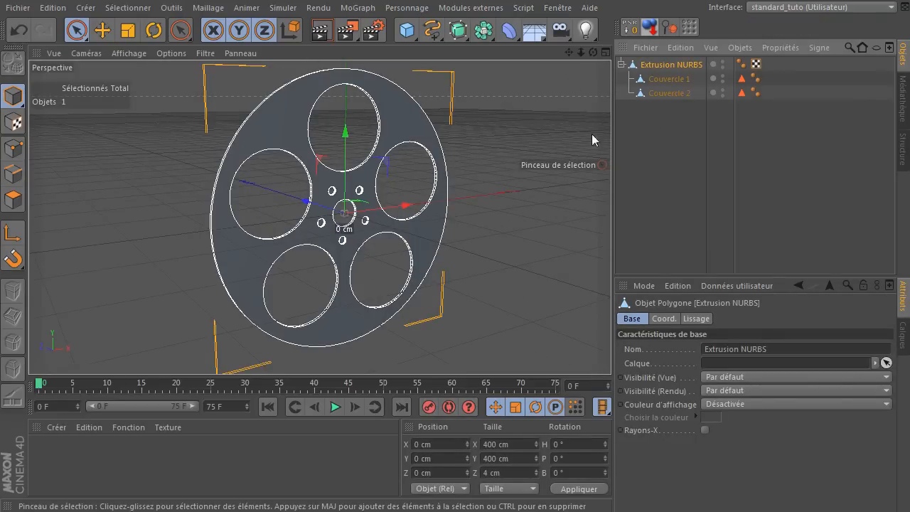
Select the Extrusion NURBS object with both Couvercle caps and merge them using Connect Objects + Delete.
drag(652, 161, 703, 67)
right_click(644, 68)
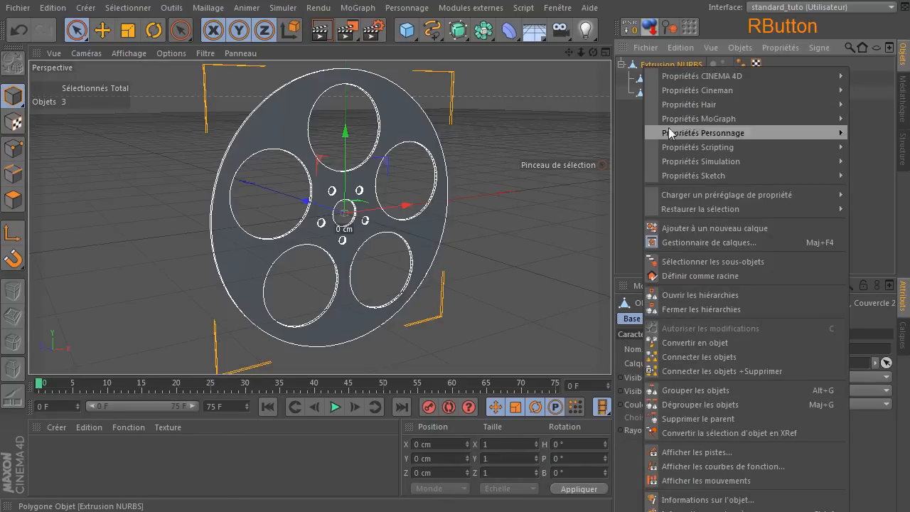
click(734, 371)
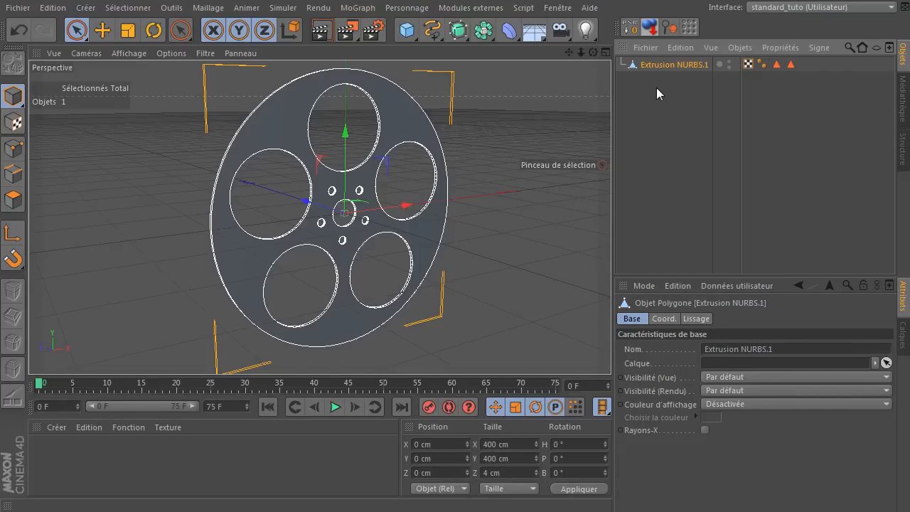
In polygon mode, pull the reel's front cap away along Z to check whether it is attached, and undo the move.
click(16, 200)
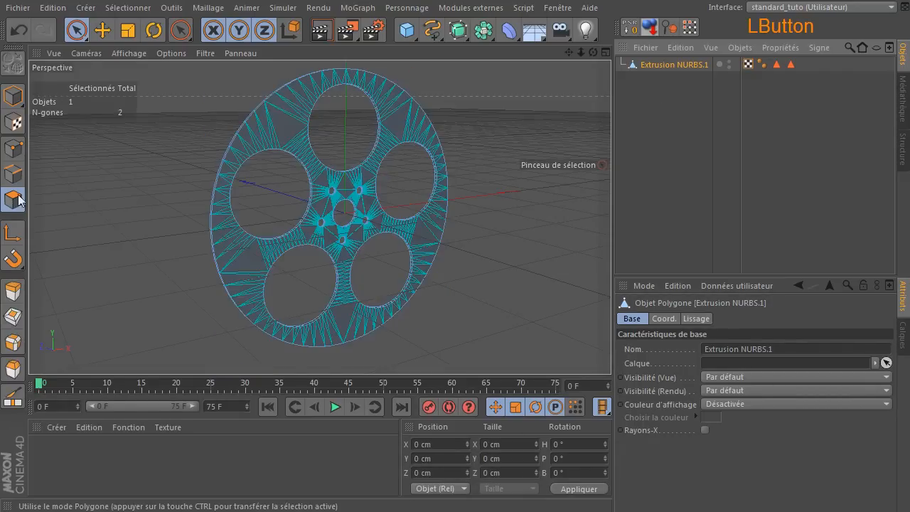
click(77, 30)
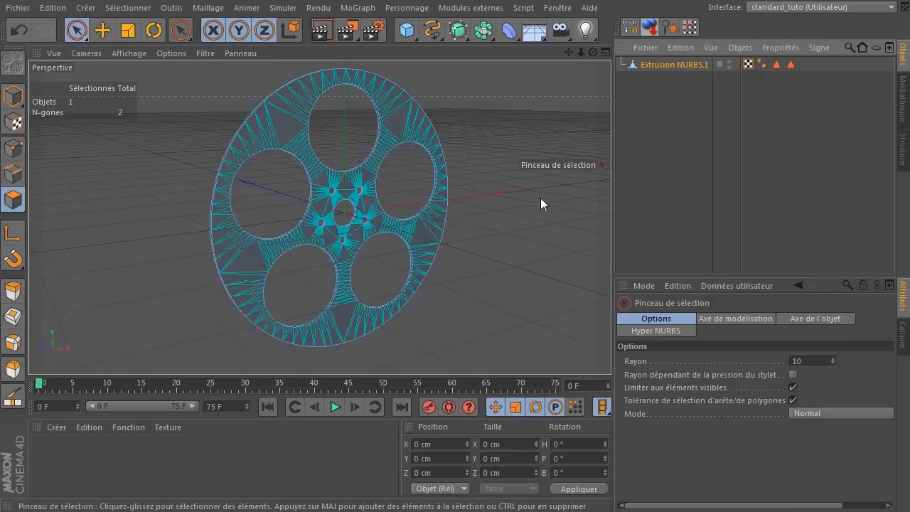
drag(593, 52, 648, 60)
click(313, 120)
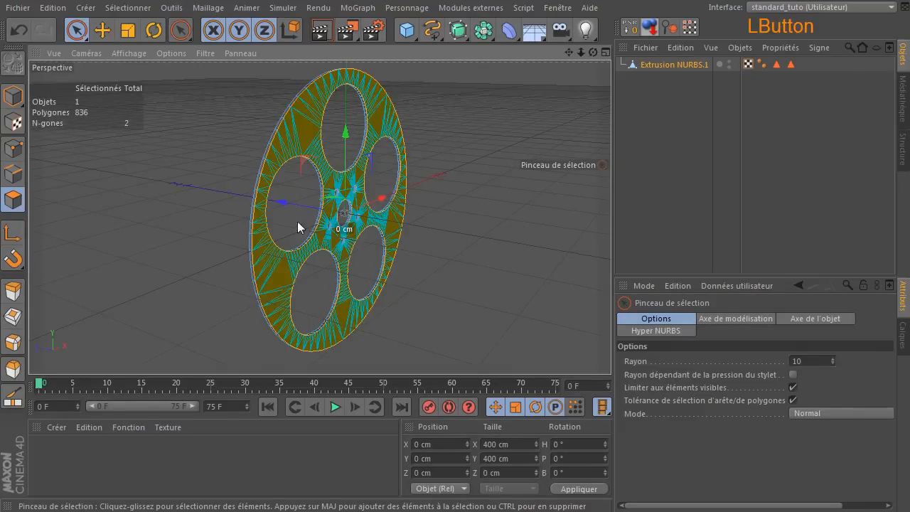
drag(279, 204, 380, 212)
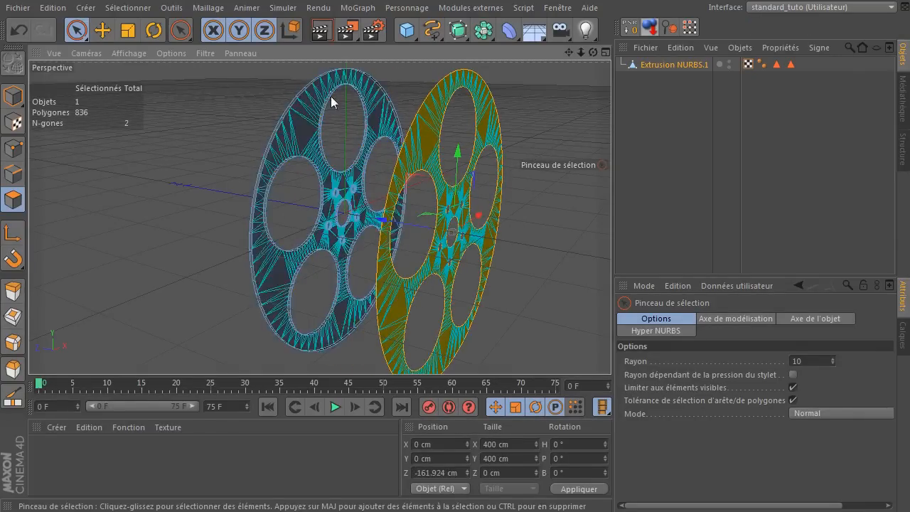
scroll(250, 111, up, 6)
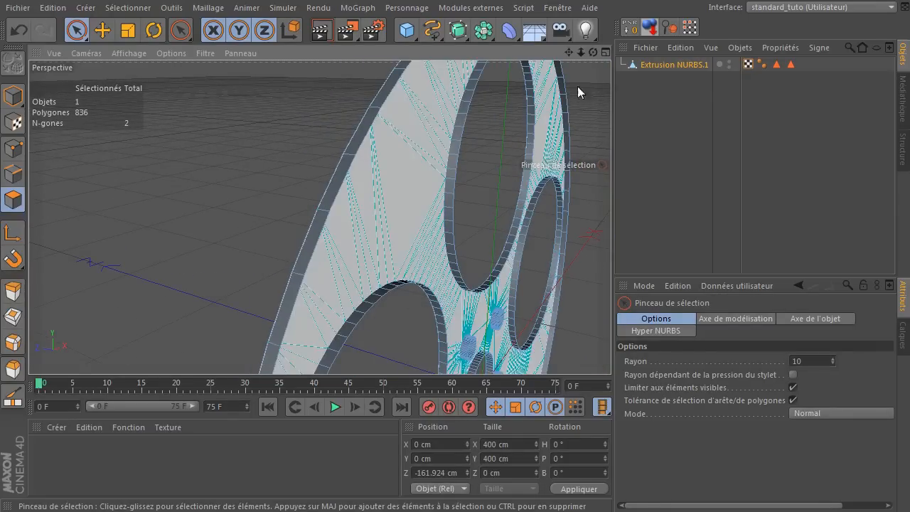
click(23, 33)
click(23, 33)
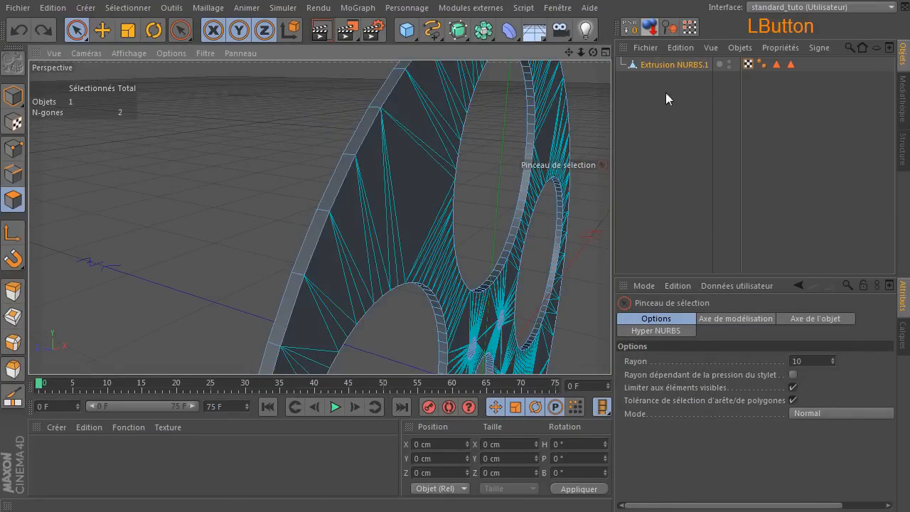
drag(582, 54, 106, 83)
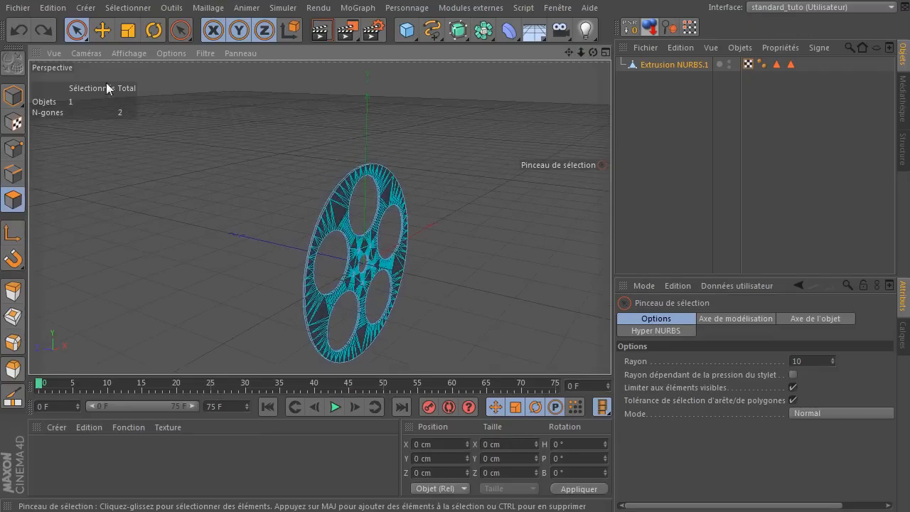
In point mode, select all points of the merged reel, weld the duplicates with Optimize, and clear the selection.
click(14, 149)
drag(478, 133, 409, 117)
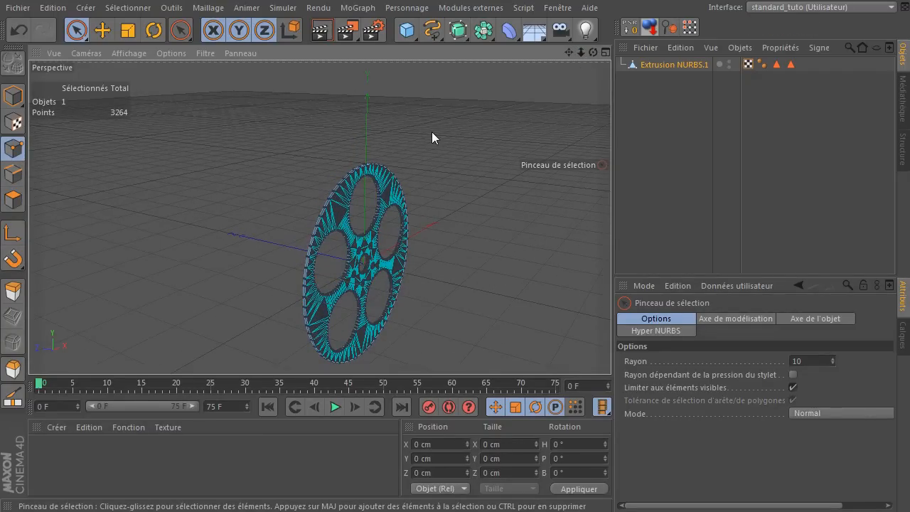
key(ctrl+a)
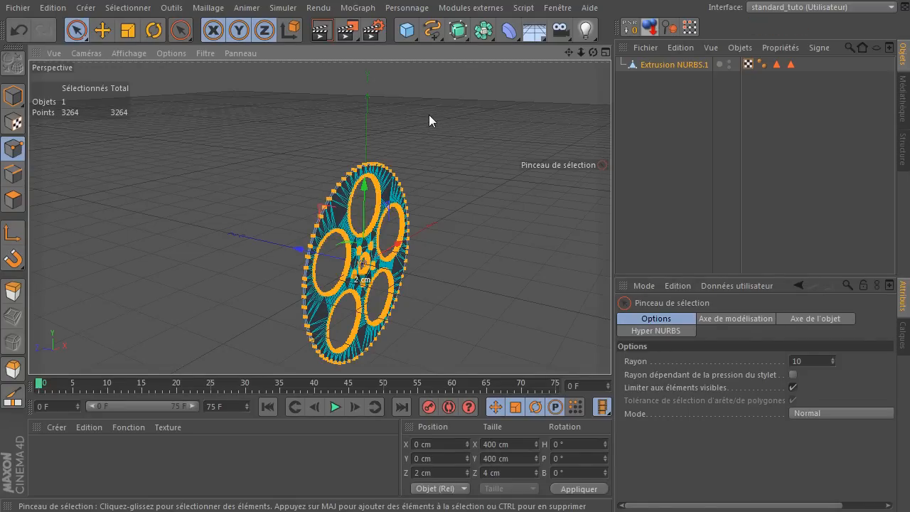
right_click(430, 75)
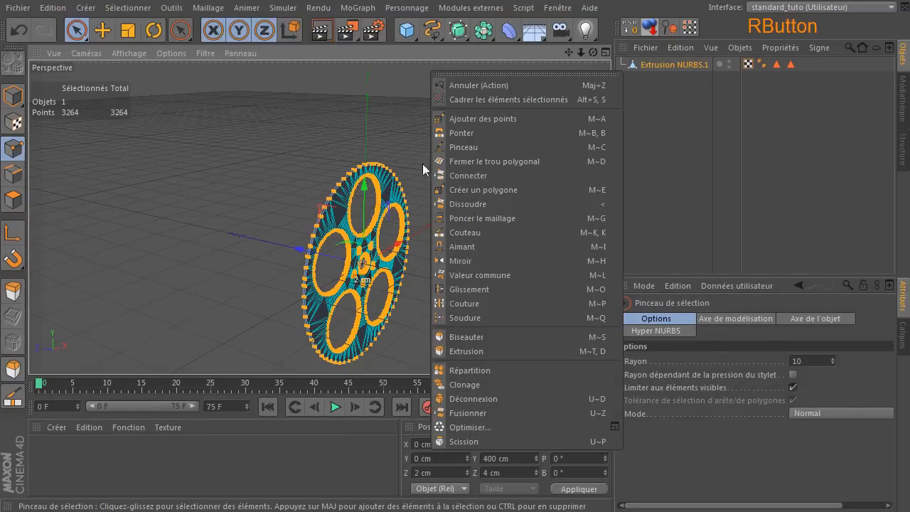
click(494, 427)
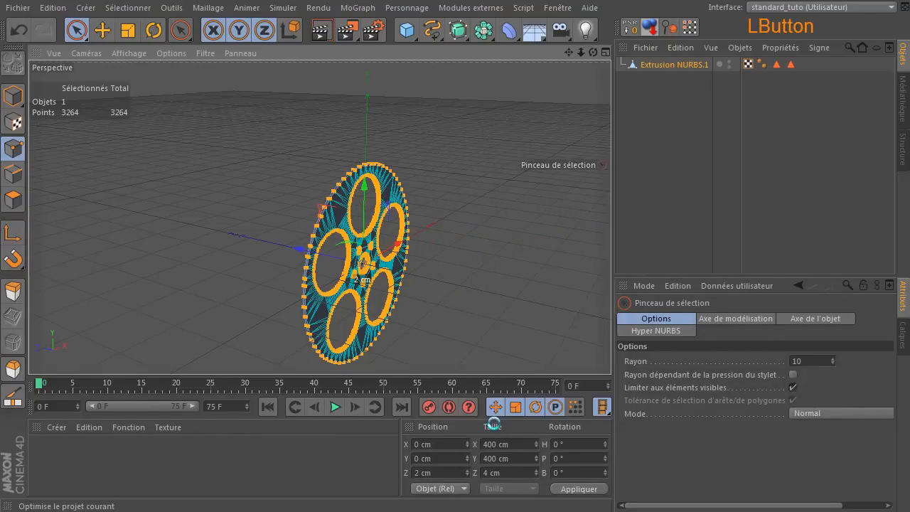
scroll(316, 238, up, 5)
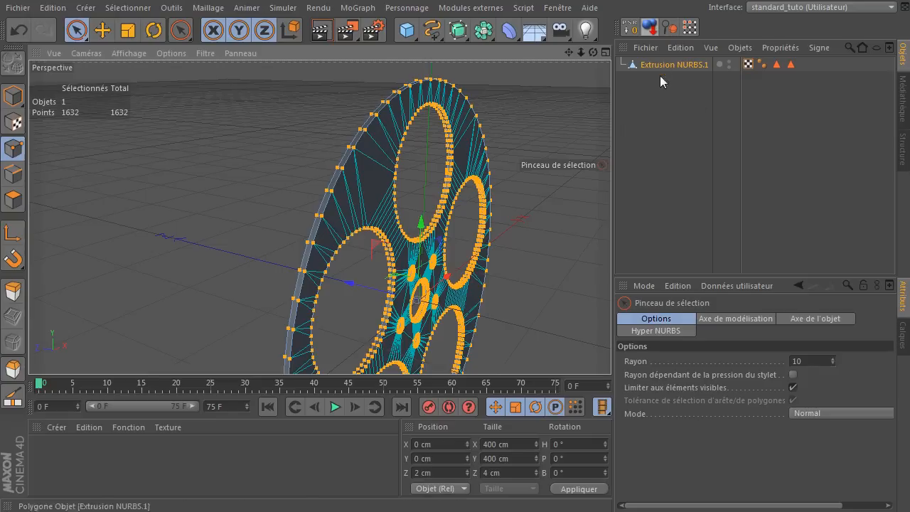
click(205, 183)
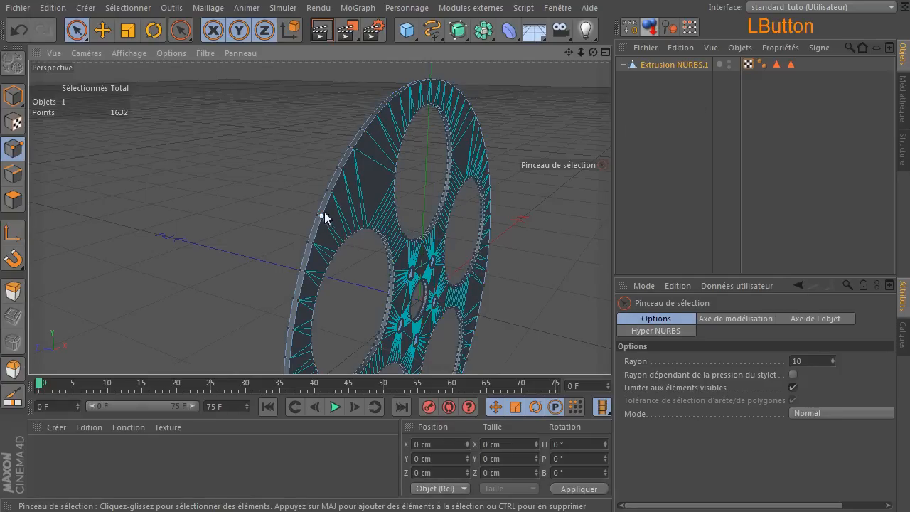
Switch the reel mesh to edge mode and activate the Loop Selection tool.
scroll(320, 211, down, 5)
mouse_move(569, 56)
mouse_down()
mouse_move(551, 1)
mouse_move(591, 53)
mouse_move(498, 53)
mouse_move(554, 54)
mouse_up()
click(10, 176)
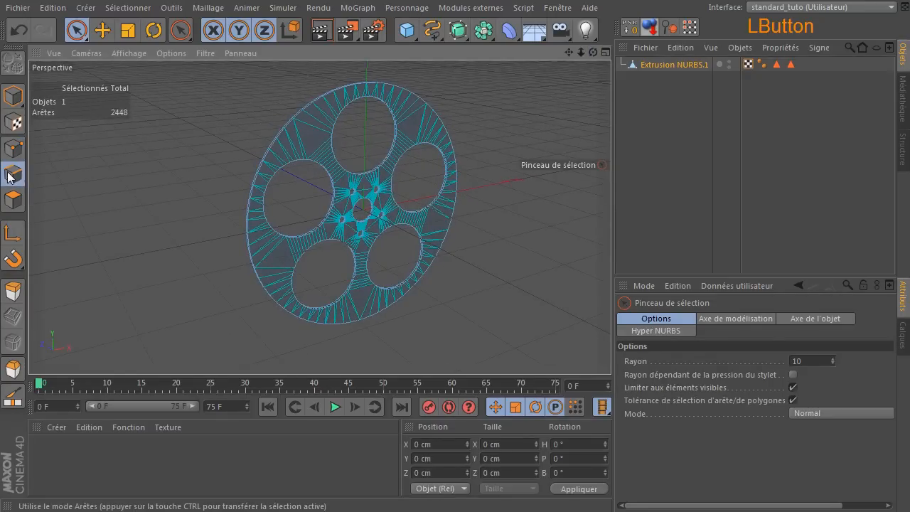
click(13, 176)
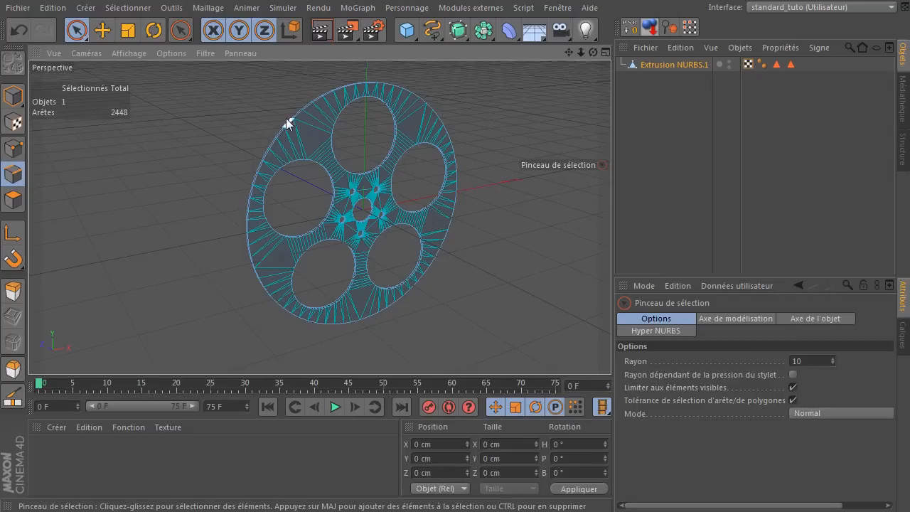
key(u)
key(l)
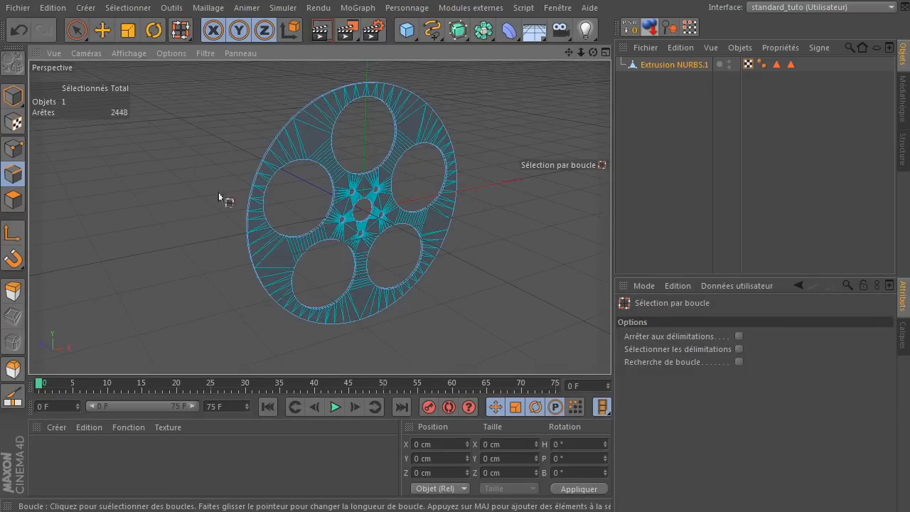
click(18, 178)
drag(568, 52, 354, 213)
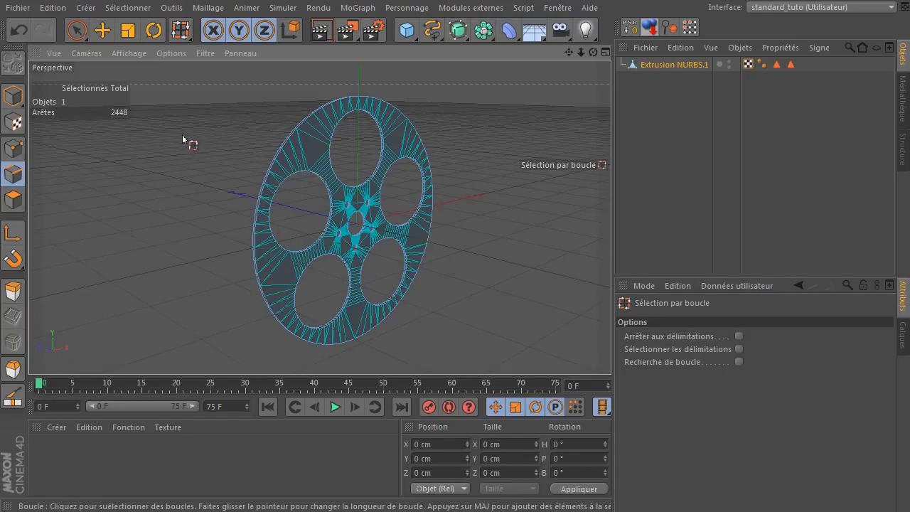
key(u)
key(l)
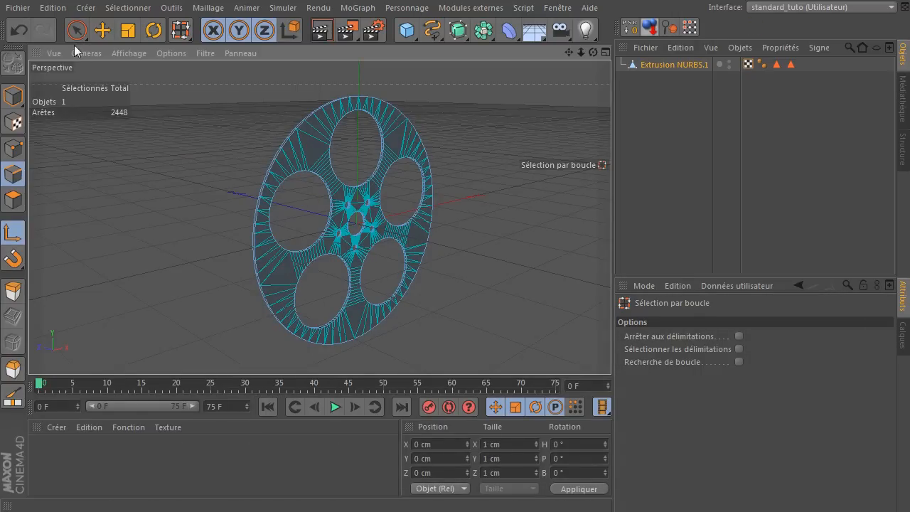
key(l)
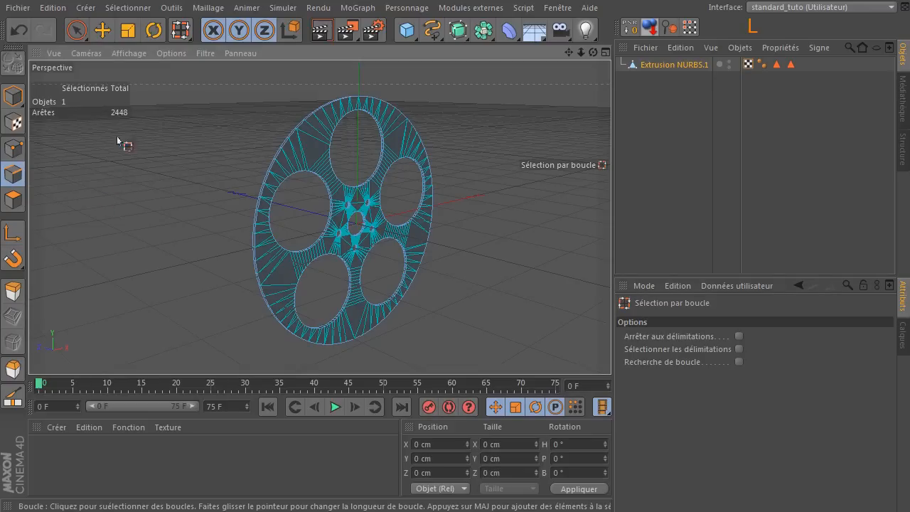
Switch back and forth between brush selection and Loop Selection for the reel's edges.
click(77, 31)
click(97, 33)
click(76, 36)
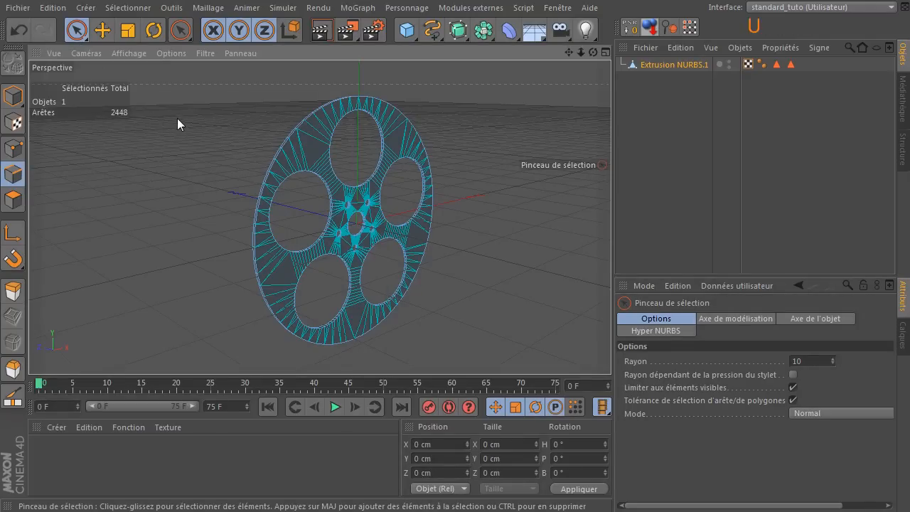
key(u)
key(l)
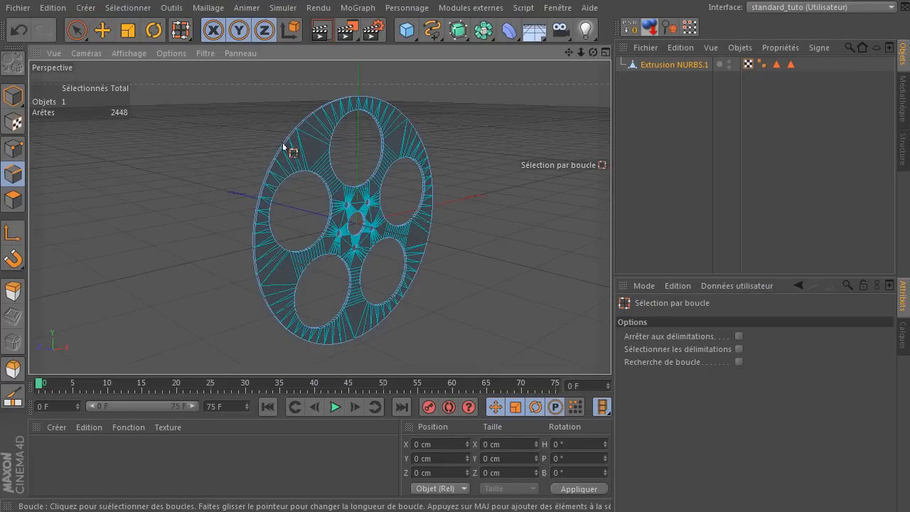
click(77, 30)
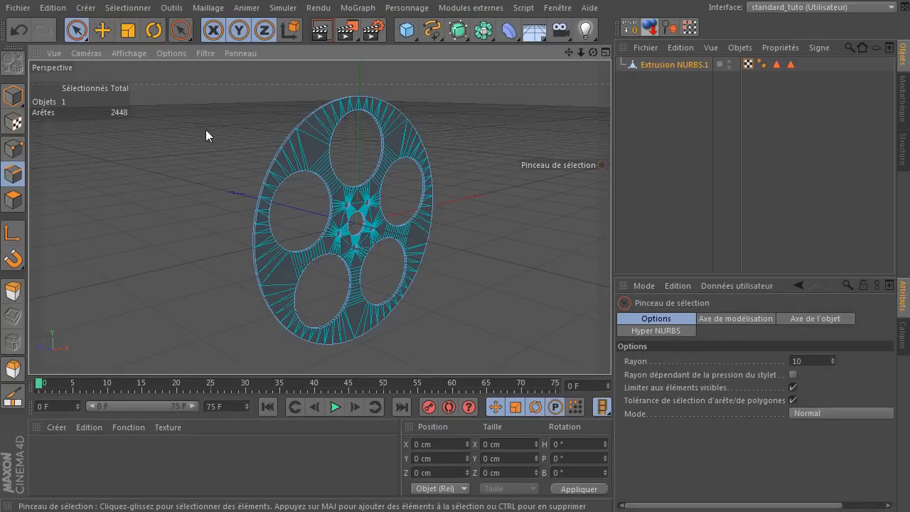
key(u)
key(l)
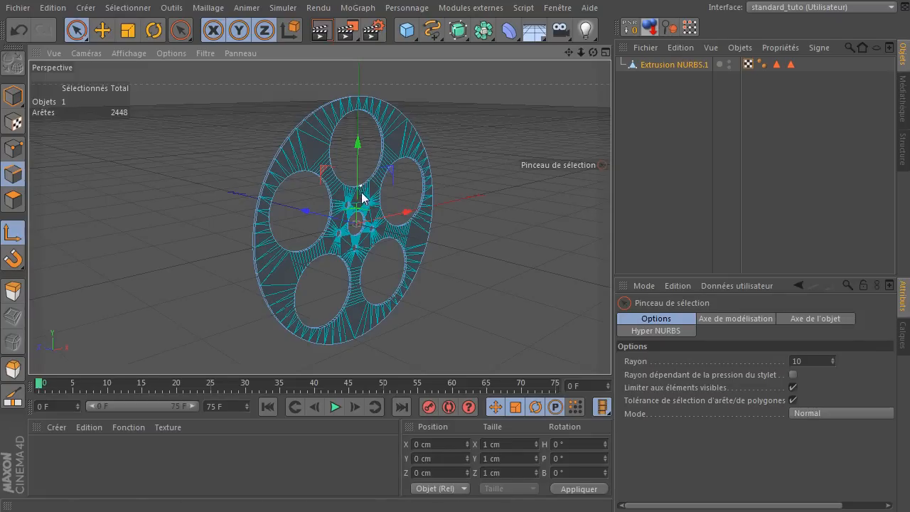
key(l)
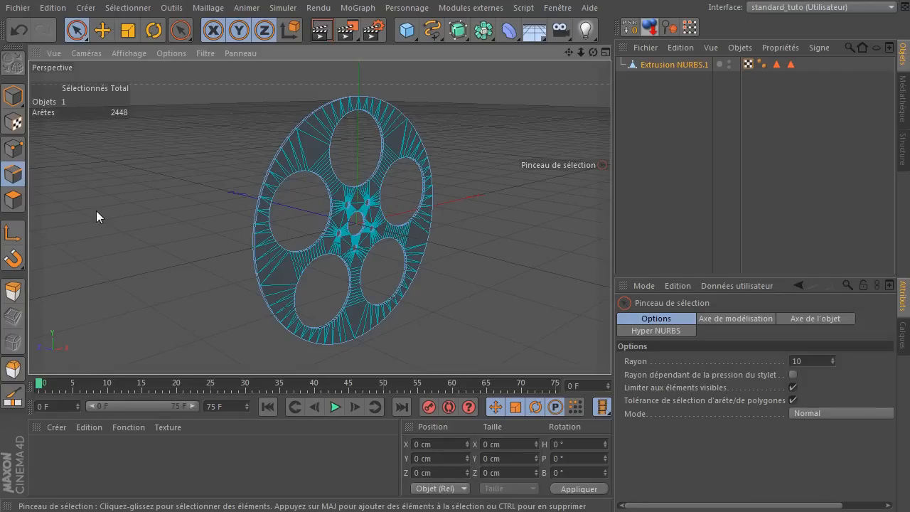
key(u)
Activate Loop Selection and select the front edge loop around the reel's outer rim.
click(146, 11)
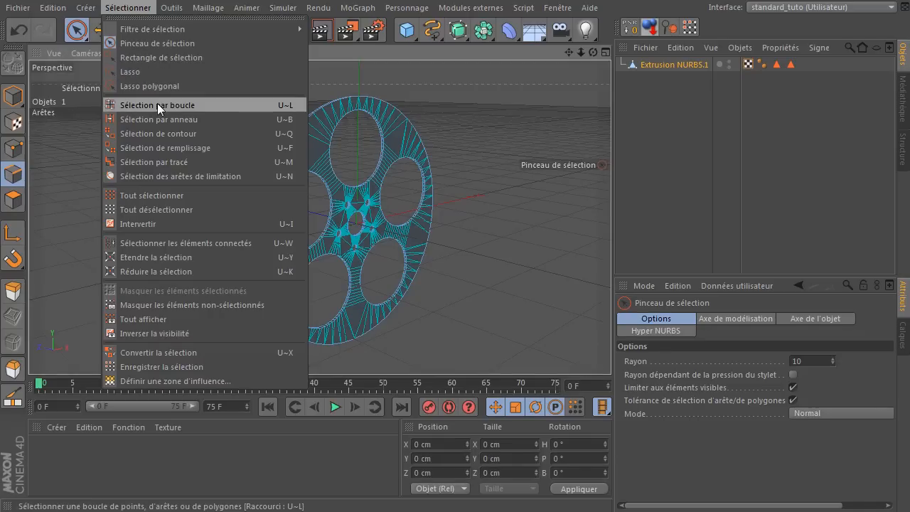
click(260, 105)
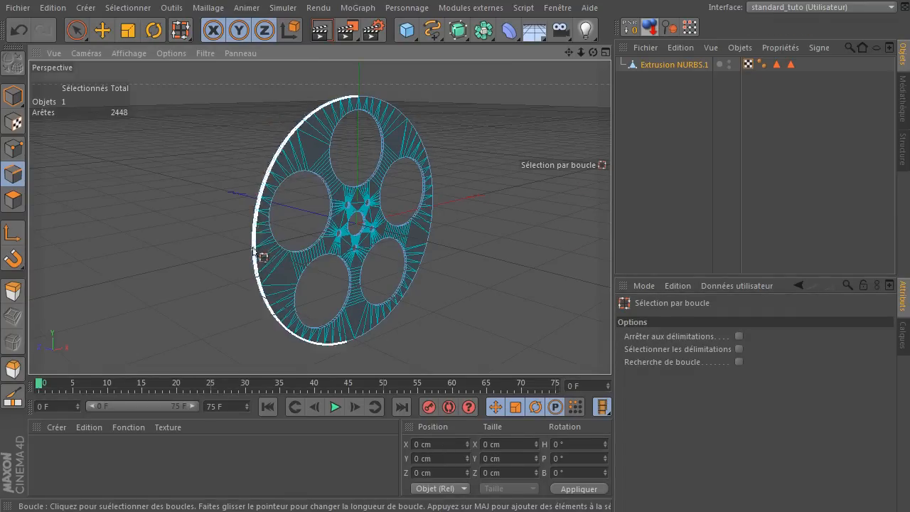
scroll(258, 250, up, 5)
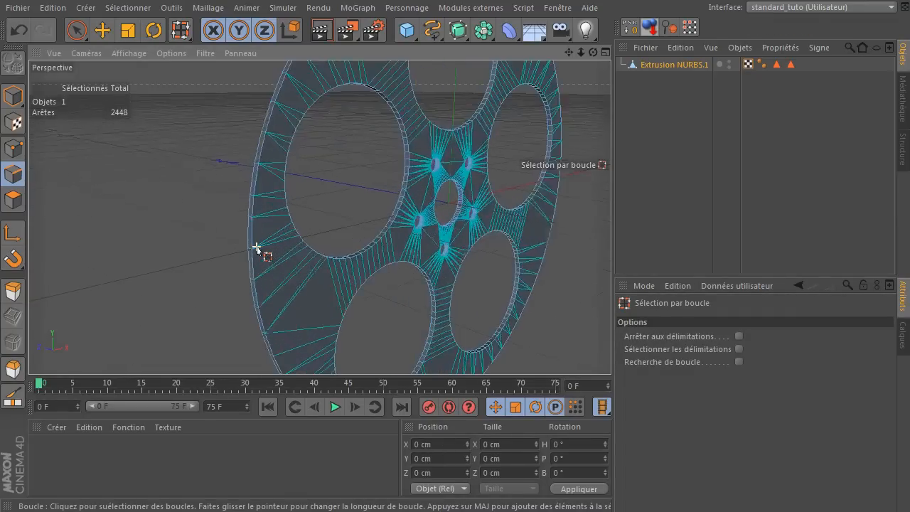
click(256, 239)
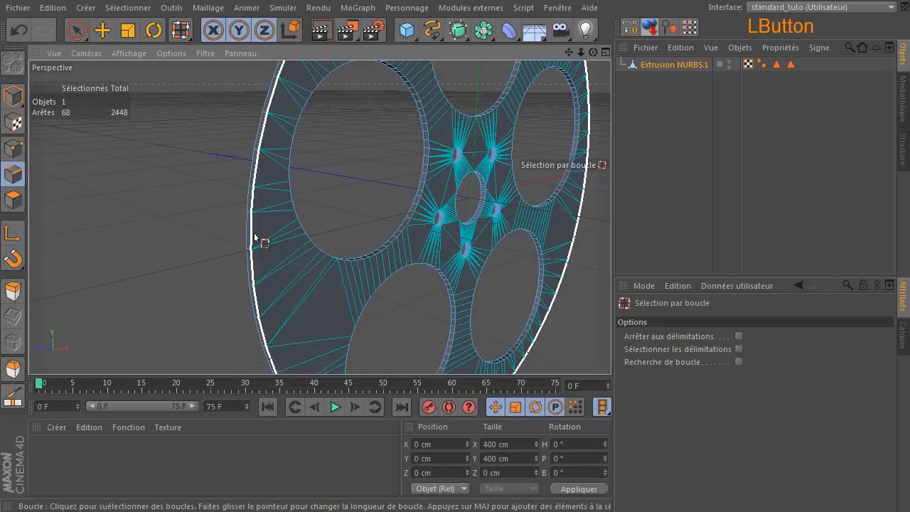
Add the front edge loops of the reel's upper-left, lower-left and lower-right large holes to the rim loop selection.
shift+click(292, 144)
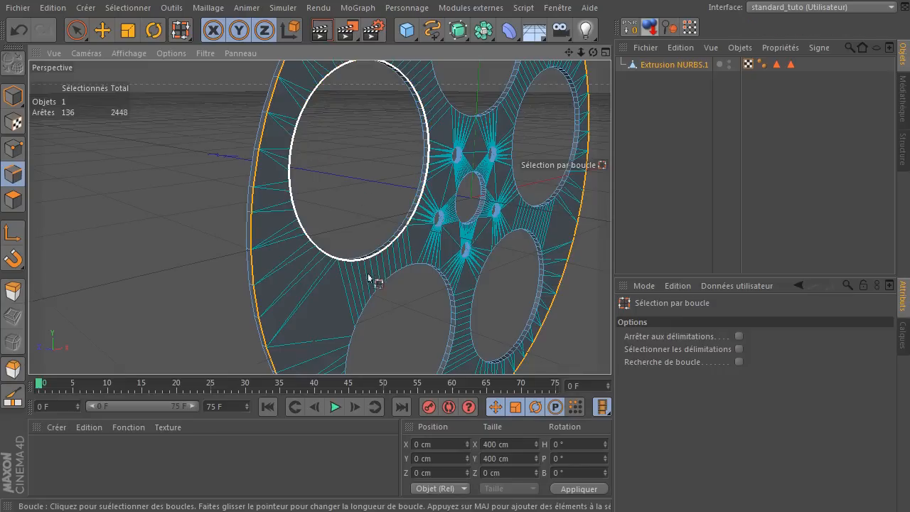
shift+click(354, 331)
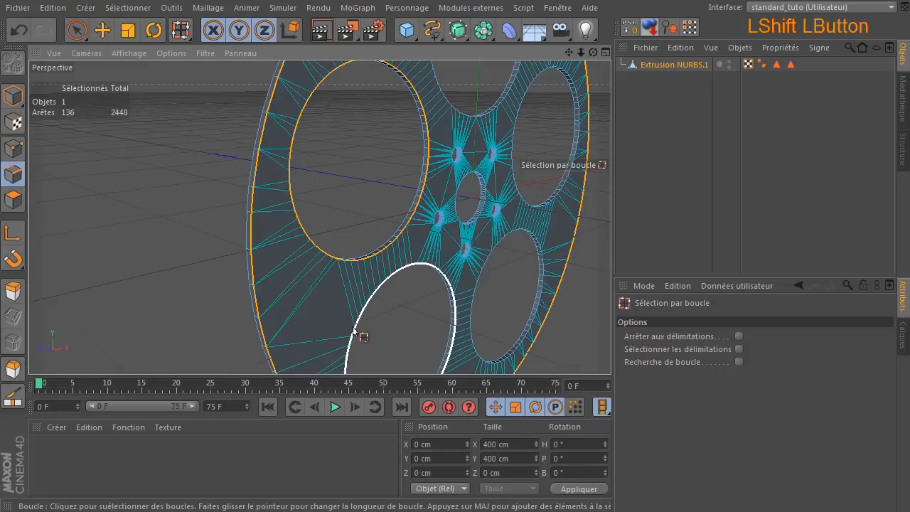
shift+click(353, 333)
drag(593, 55, 579, 204)
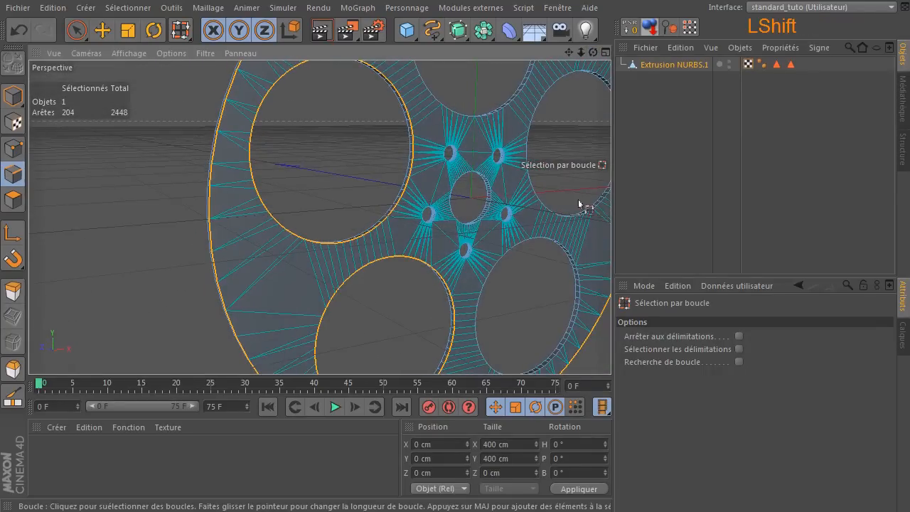
shift+click(531, 251)
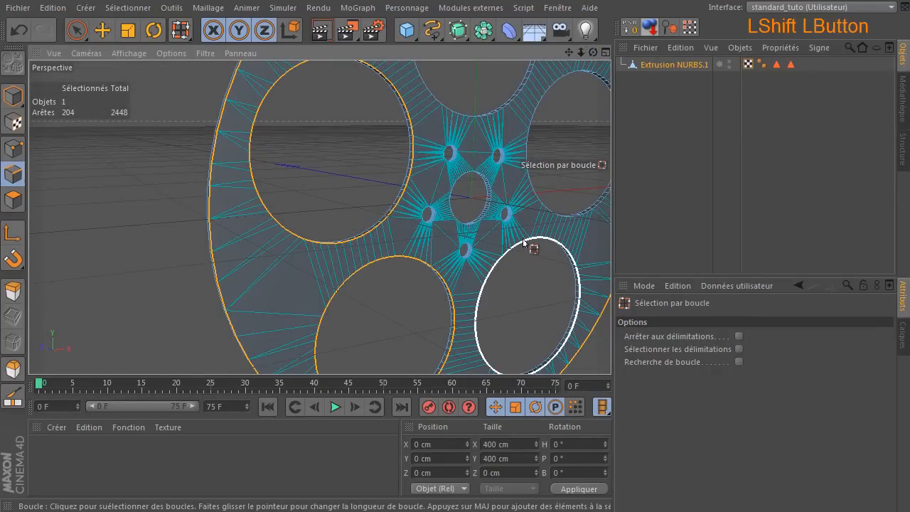
shift+click(574, 263)
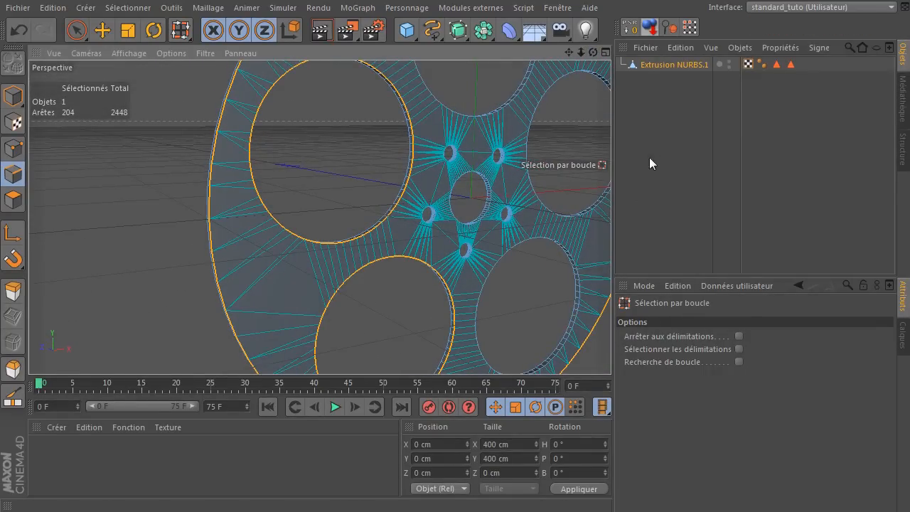
shift+click(578, 277)
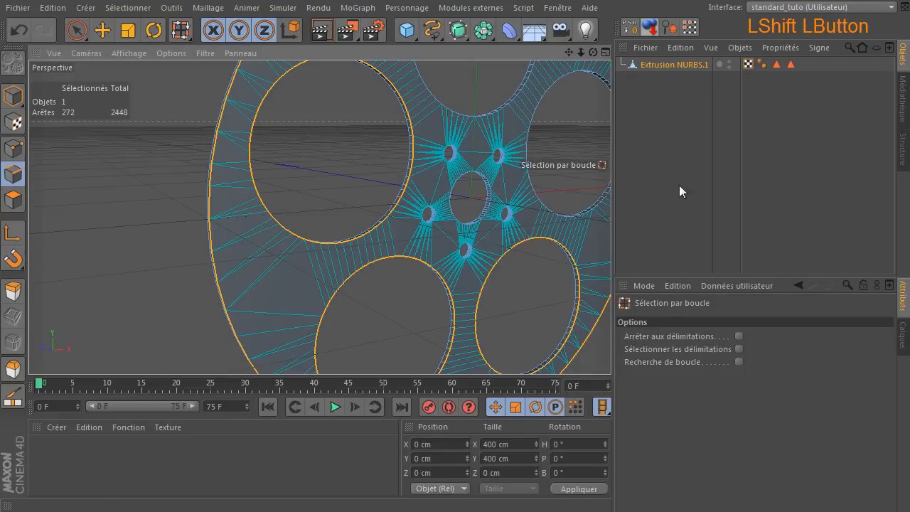
Add the front edge loops of the upper-right and top large holes to the edge selection.
shift+click(528, 132)
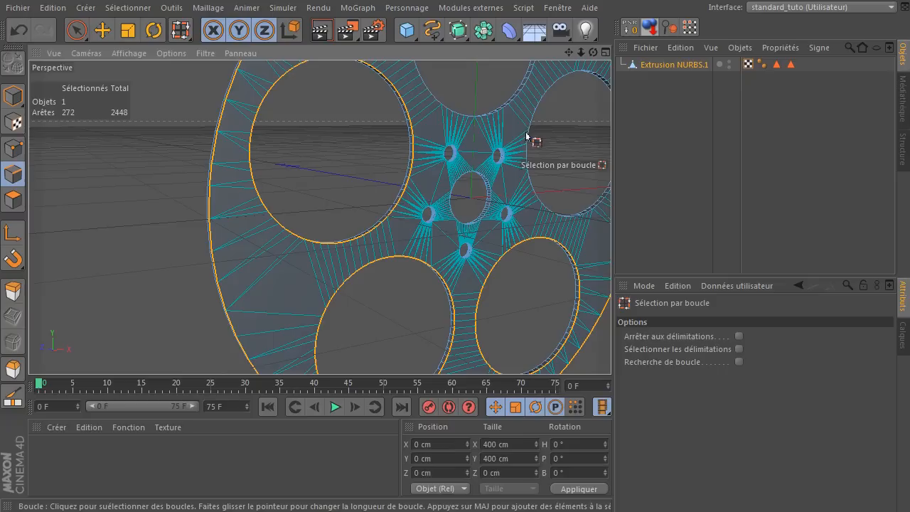
shift+click(529, 131)
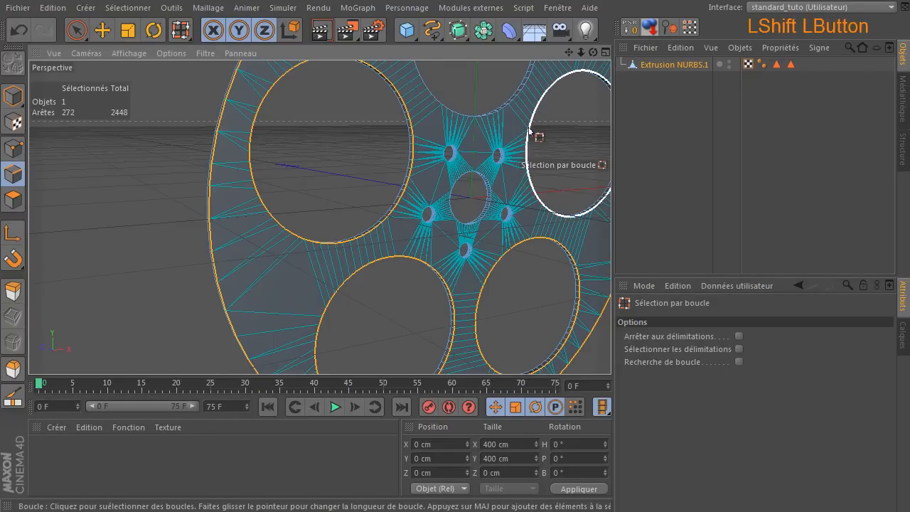
shift+click(529, 131)
drag(569, 52, 569, 104)
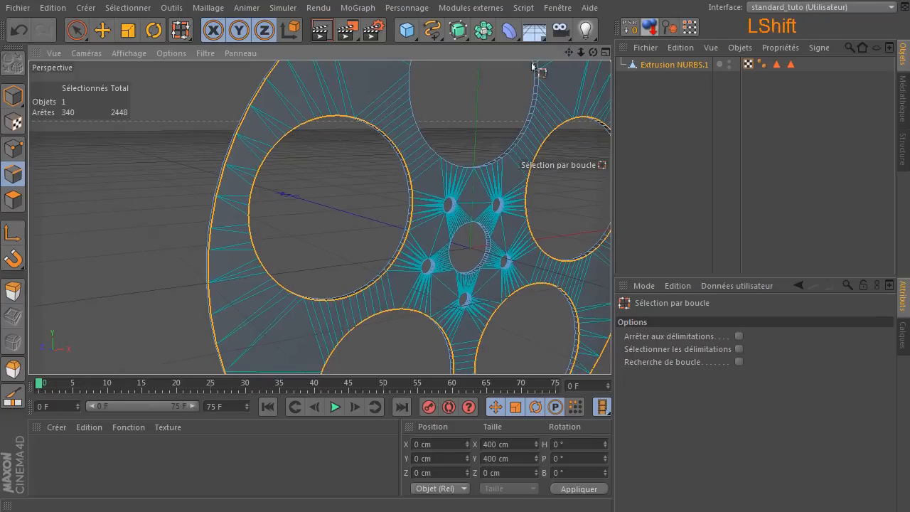
shift+click(411, 71)
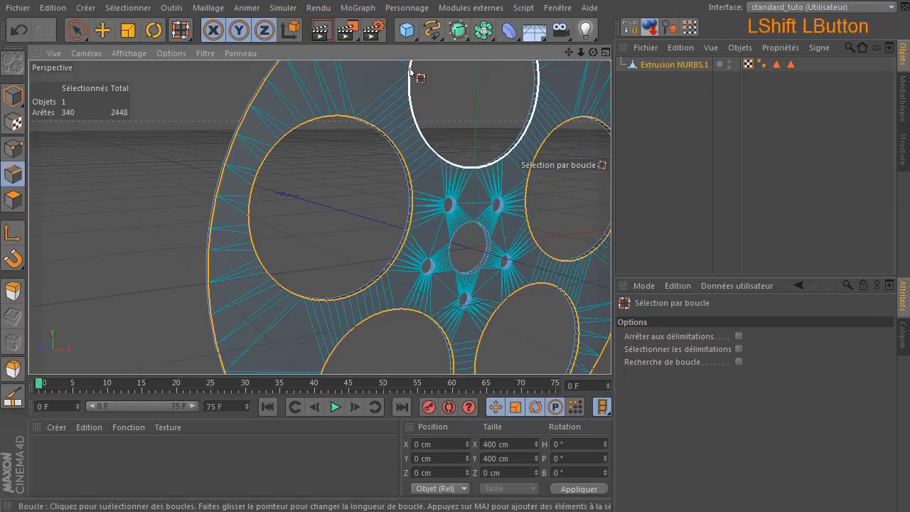
Convert the selected rim and hole edge loops into a spline and clear the mesh's edge selection.
scroll(443, 130, down, 2)
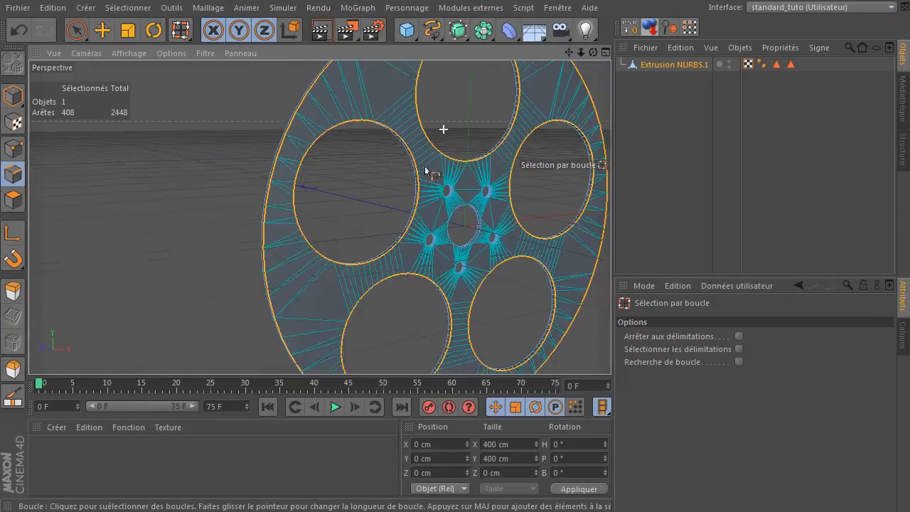
drag(593, 53, 562, 64)
drag(456, 217, 477, 126)
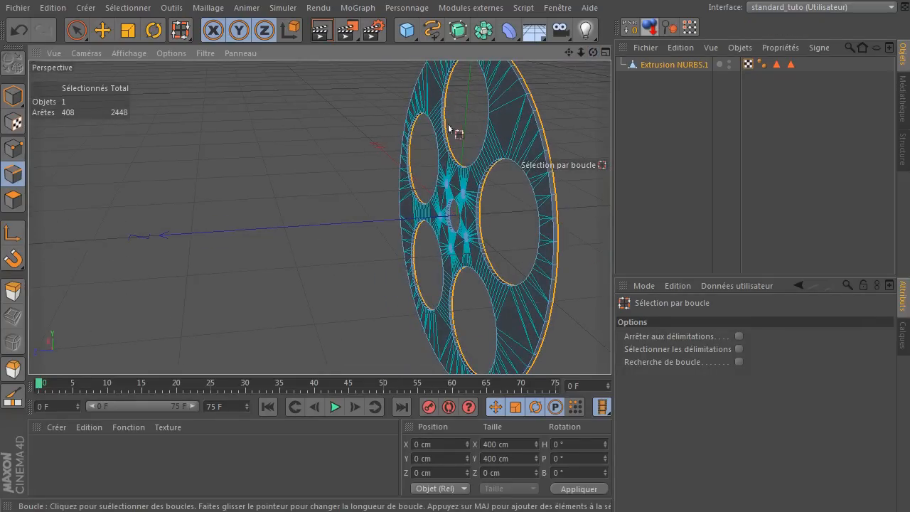
scroll(544, 178, up, 4)
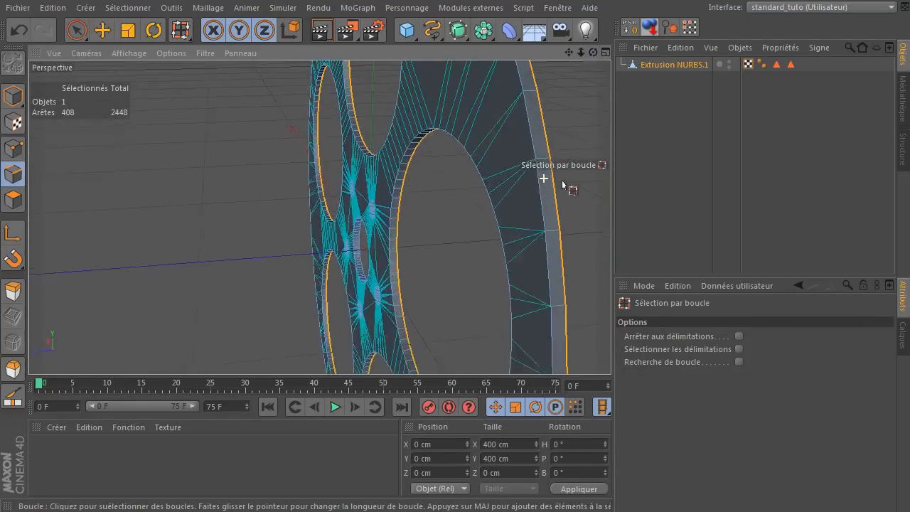
scroll(562, 183, up, 1)
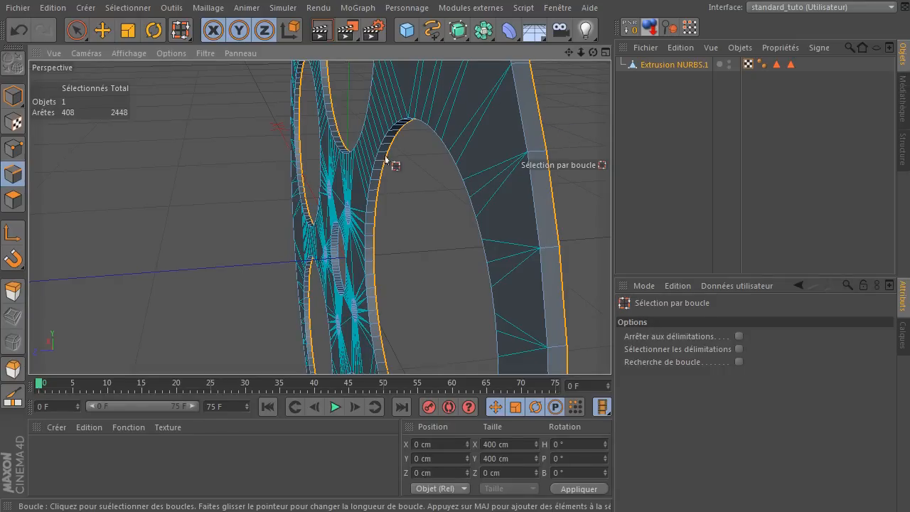
drag(581, 53, 490, 39)
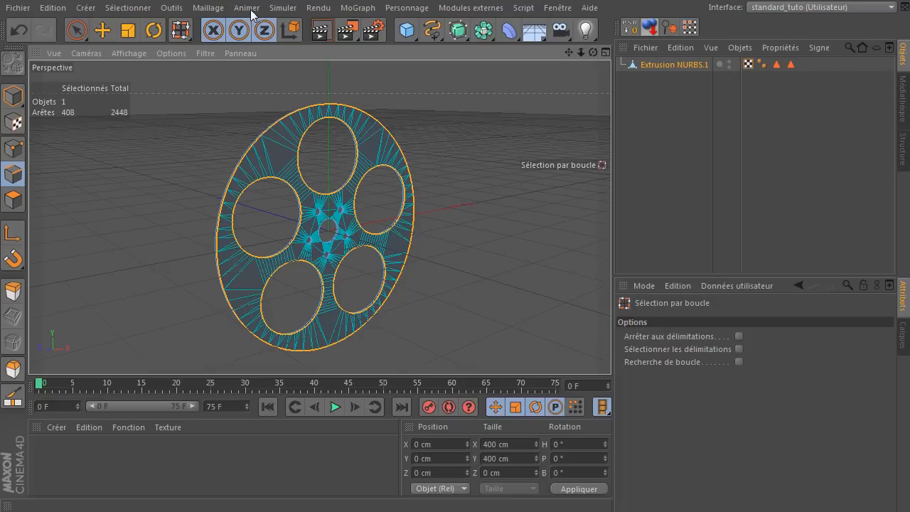
click(208, 8)
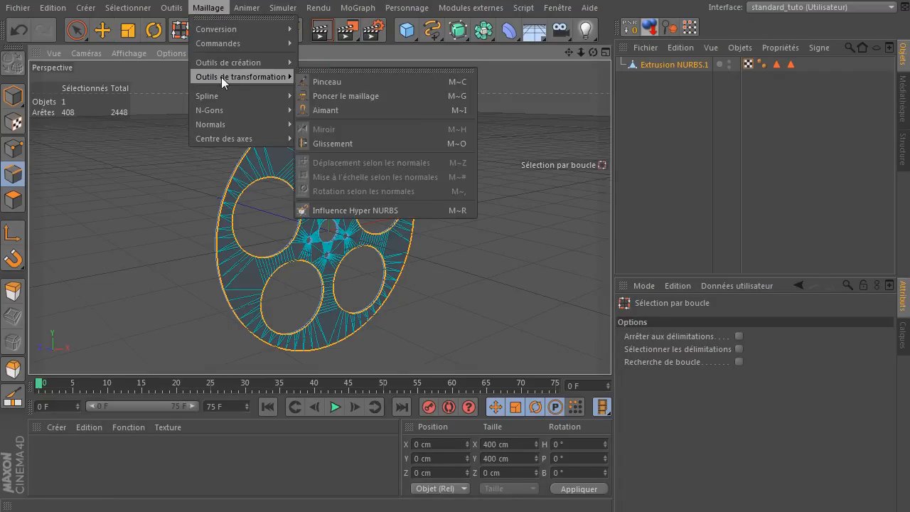
mouse_move(228, 63)
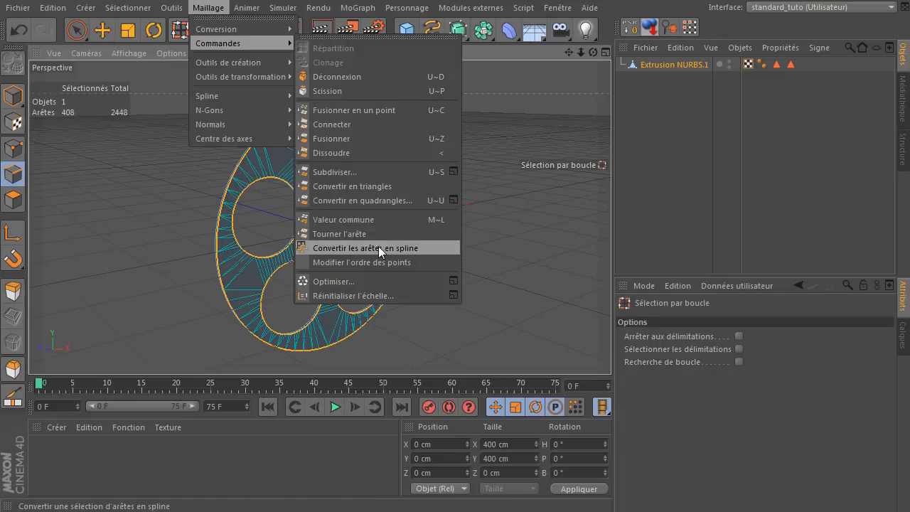
click(425, 247)
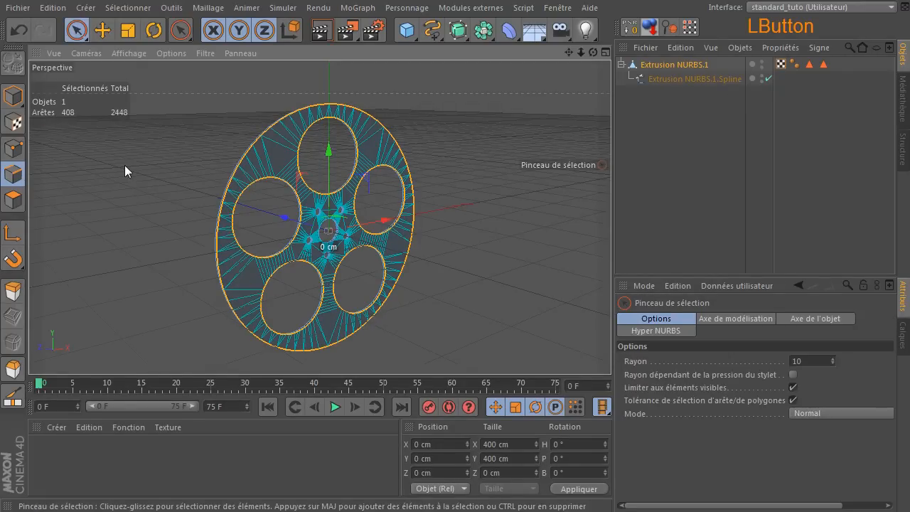
click(150, 168)
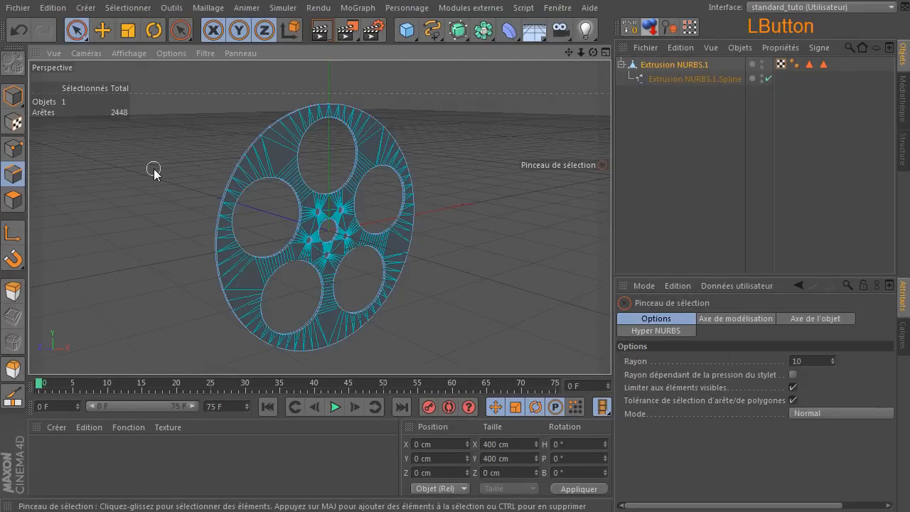
Move the extracted spline out of the reel mesh to the top level, and briefly hide the mesh to check the spline.
click(700, 79)
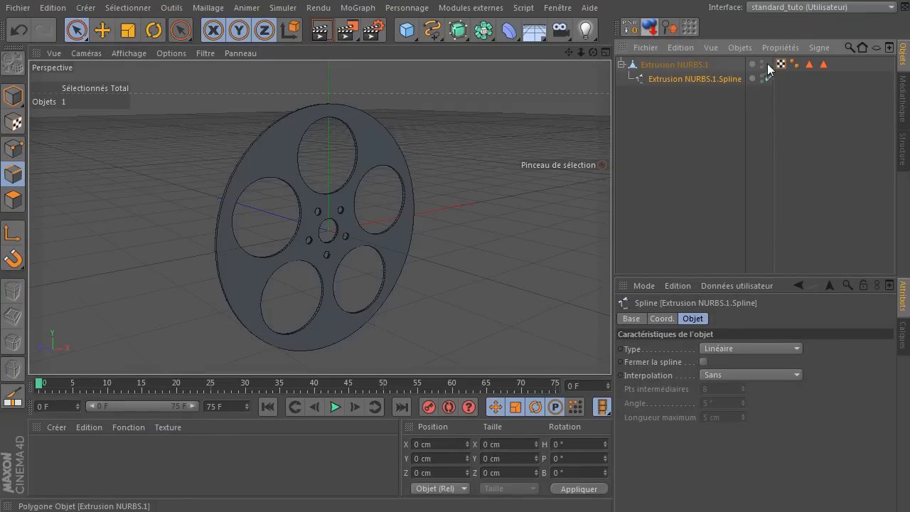
click(680, 132)
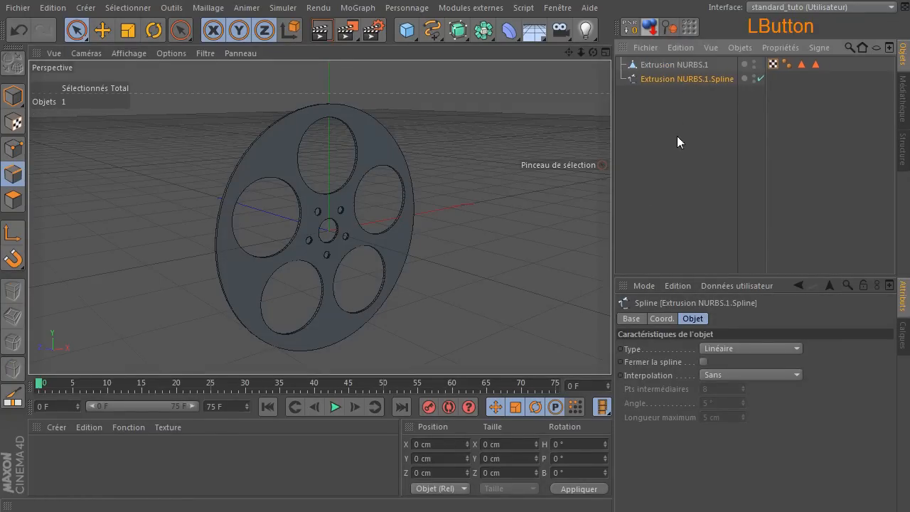
click(744, 63)
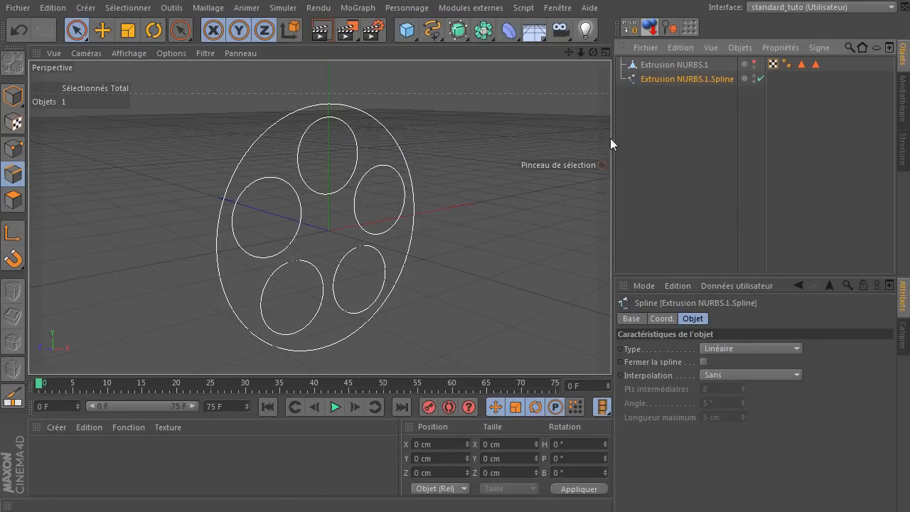
click(755, 62)
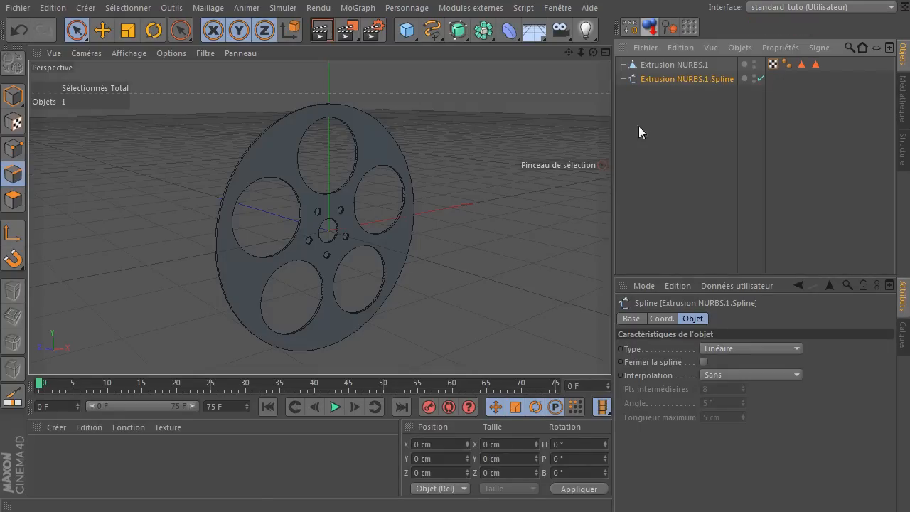
Add a circle spline at the centre of the reel and set its radius to 10 cm.
drag(432, 30, 581, 96)
scroll(329, 230, up, 10)
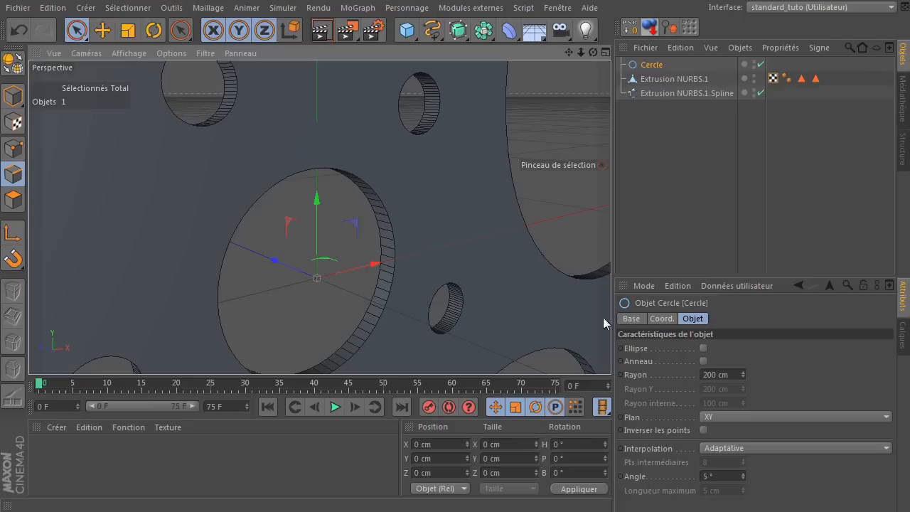
click(736, 374)
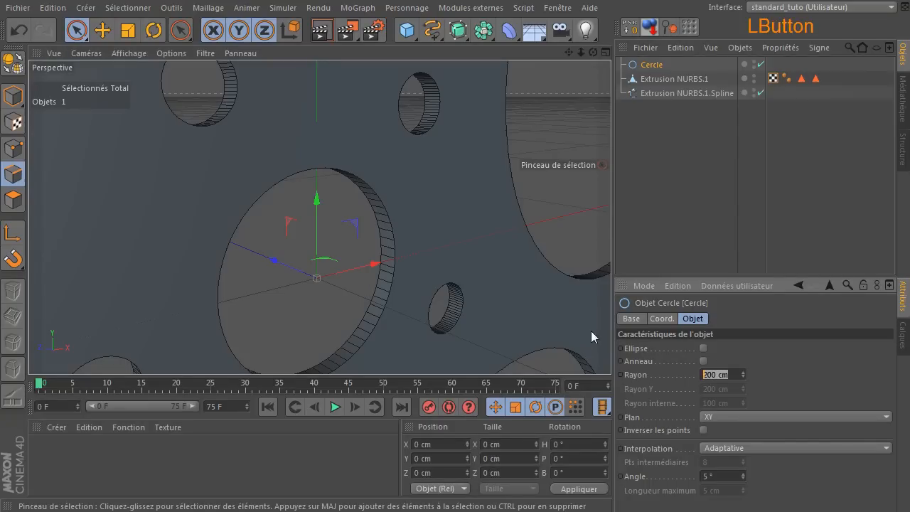
text(10)
key(Return)
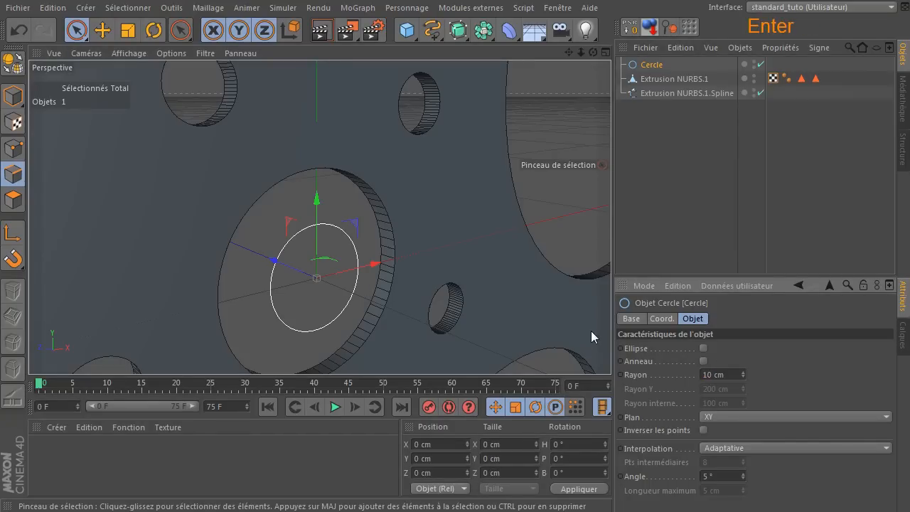
Reduce the circle's radius to 2 cm and finally to 1 cm, and deselect the circle.
click(731, 375)
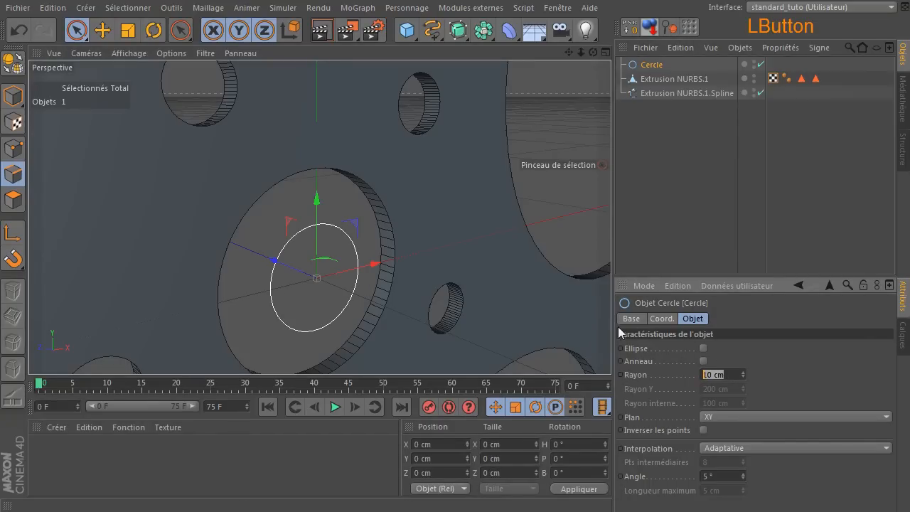
text(2)
key(Return)
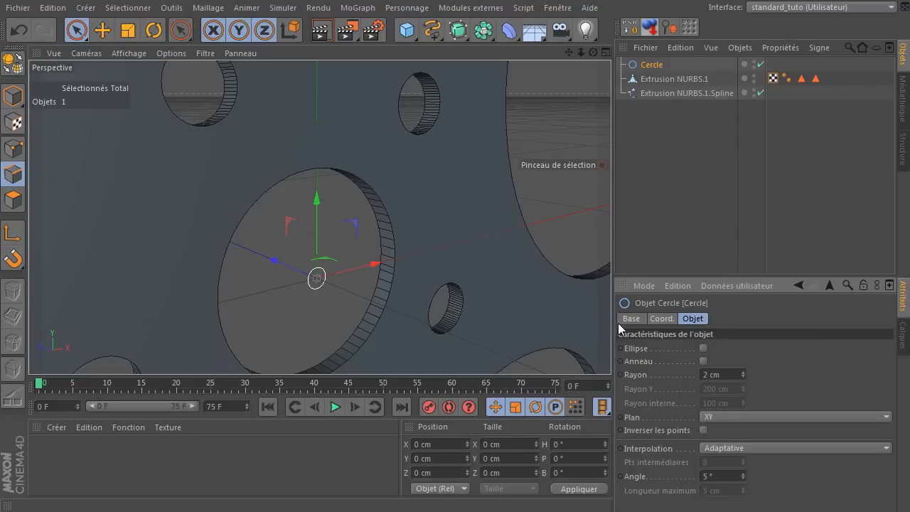
click(707, 375)
text(1)
key(Return)
drag(547, 213, 569, 205)
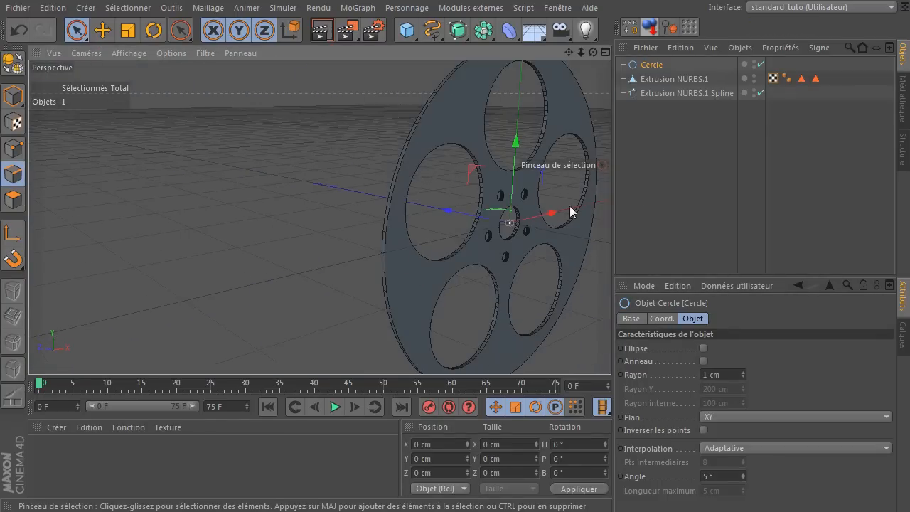
click(673, 189)
drag(569, 52, 408, 38)
click(700, 194)
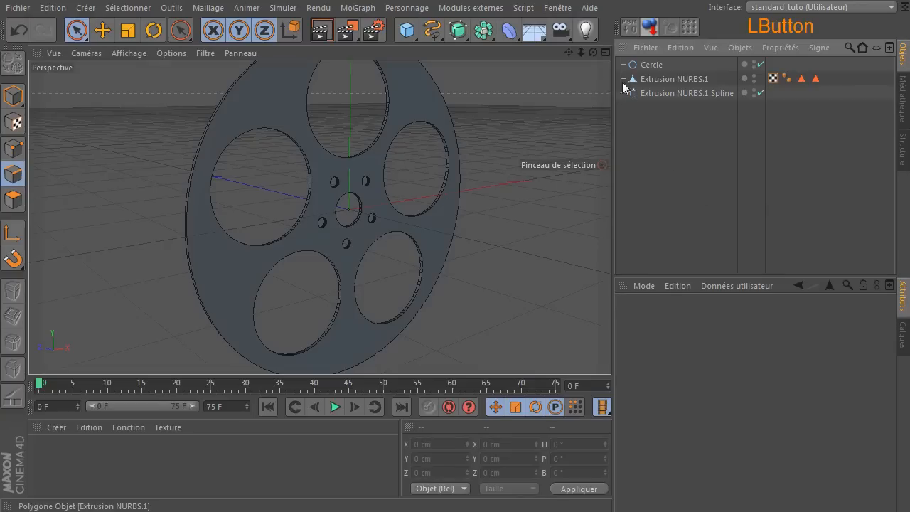
Add an Extrusion contrôlée NURBS and nest the circle as its profile above the extracted spline as its path.
click(459, 30)
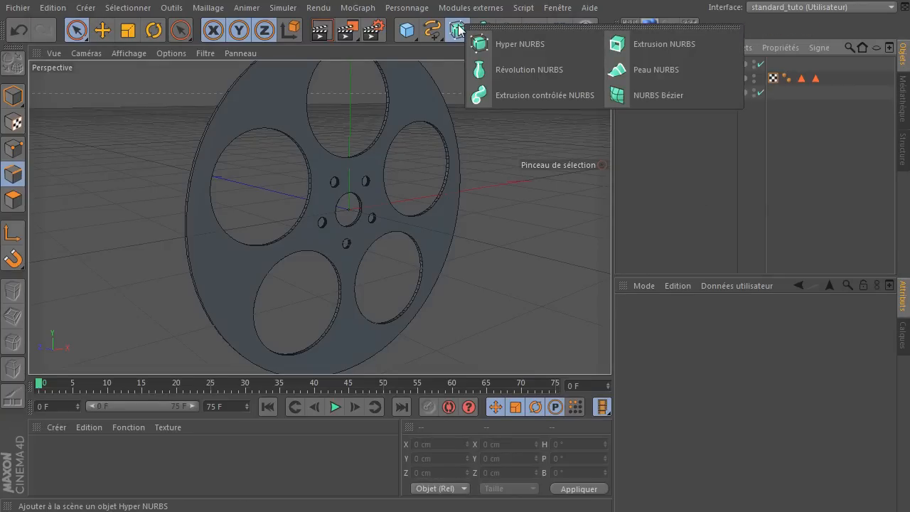
click(538, 97)
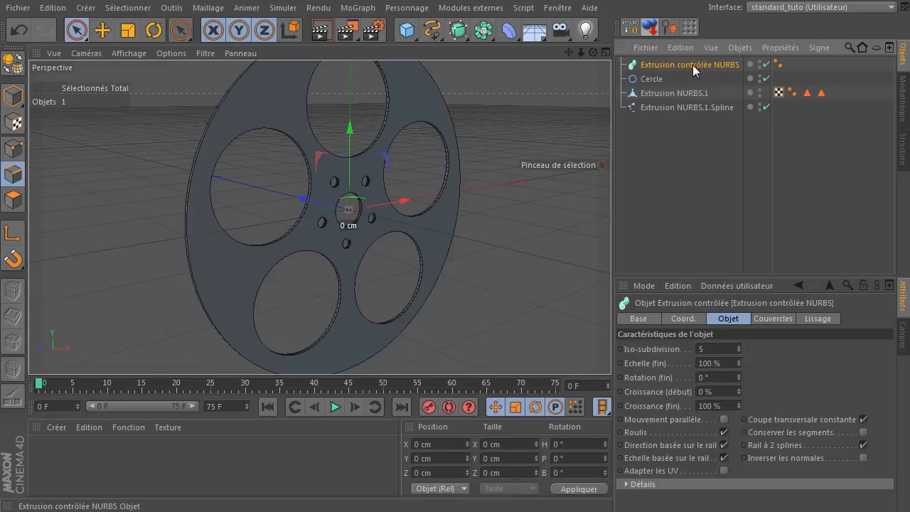
drag(650, 80, 674, 63)
click(665, 108)
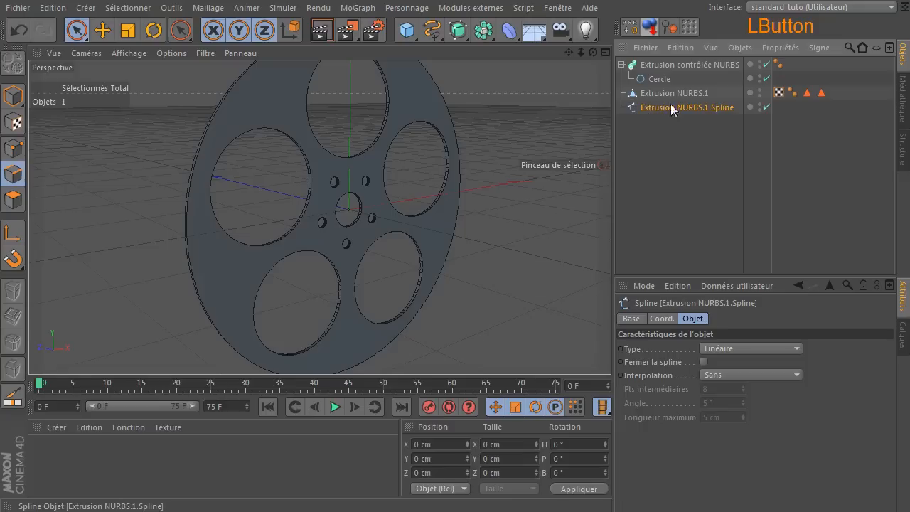
click(676, 110)
drag(687, 80, 682, 84)
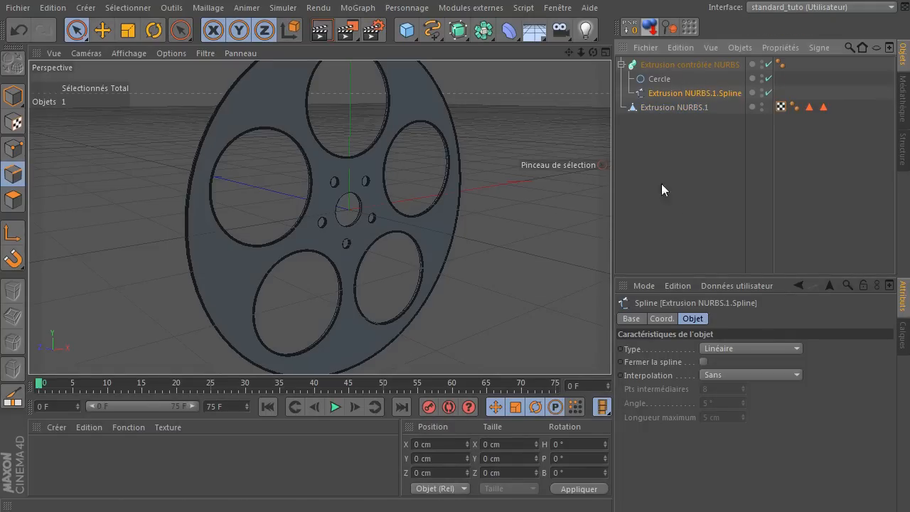
click(484, 216)
scroll(234, 222, up, 6)
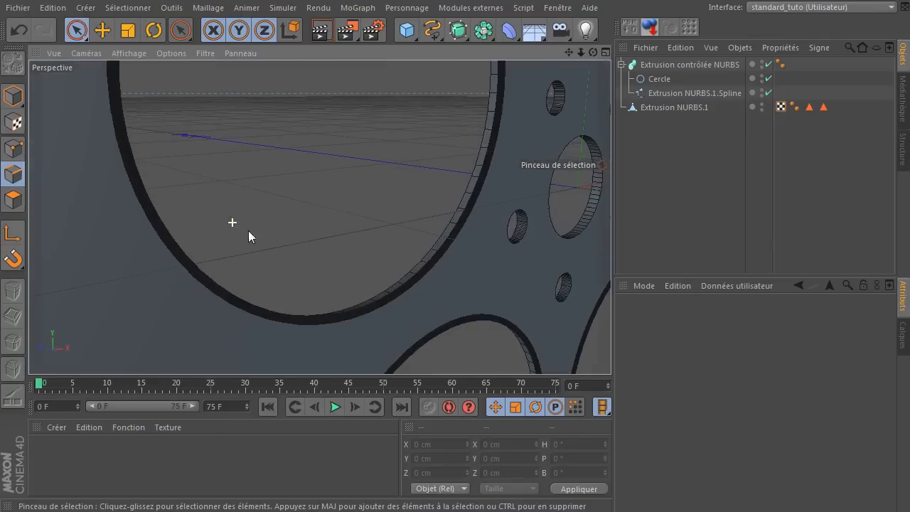
Set the radius of the circle profile in the Extrusion contrôlée NURBS to 2 cm.
scroll(459, 232, down, 3)
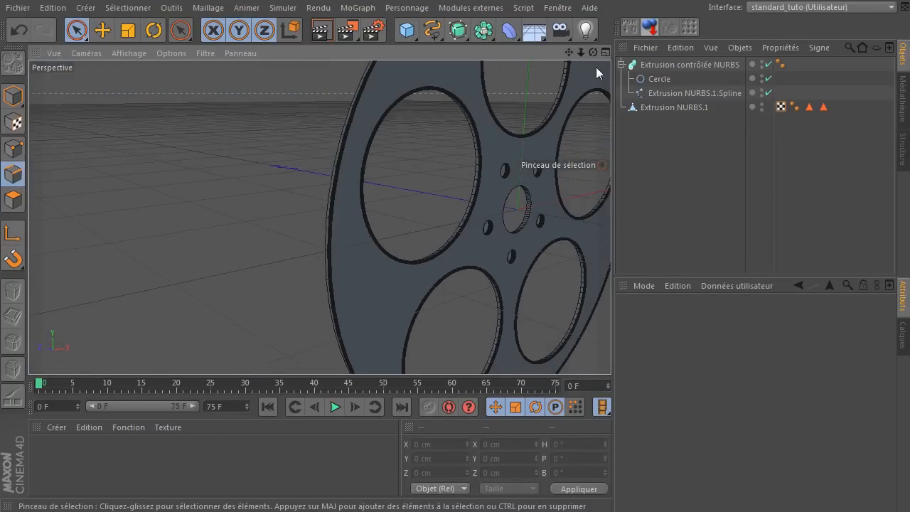
drag(593, 52, 570, 54)
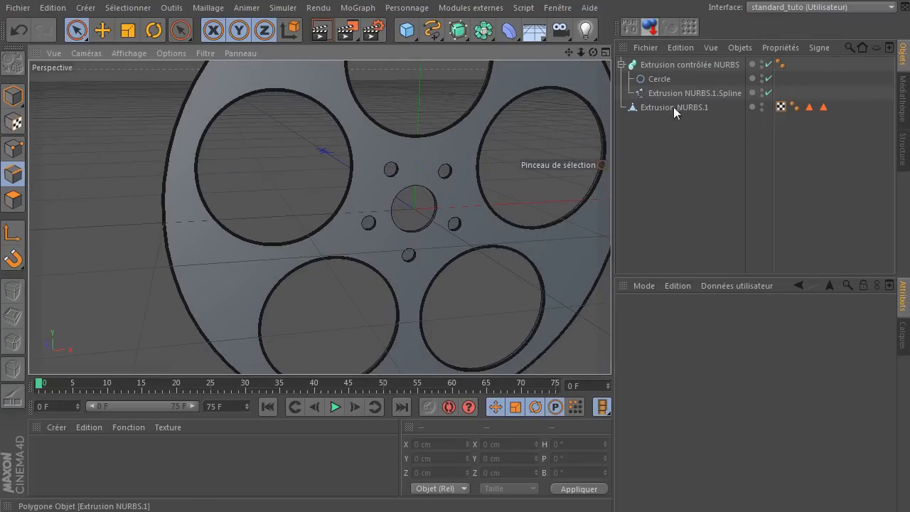
click(661, 79)
text(2)
key(Return)
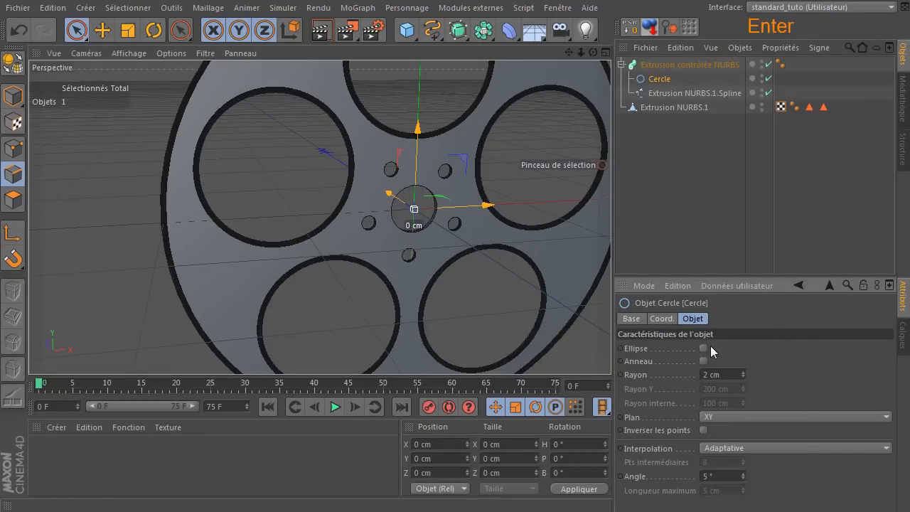
scroll(422, 217, down, 4)
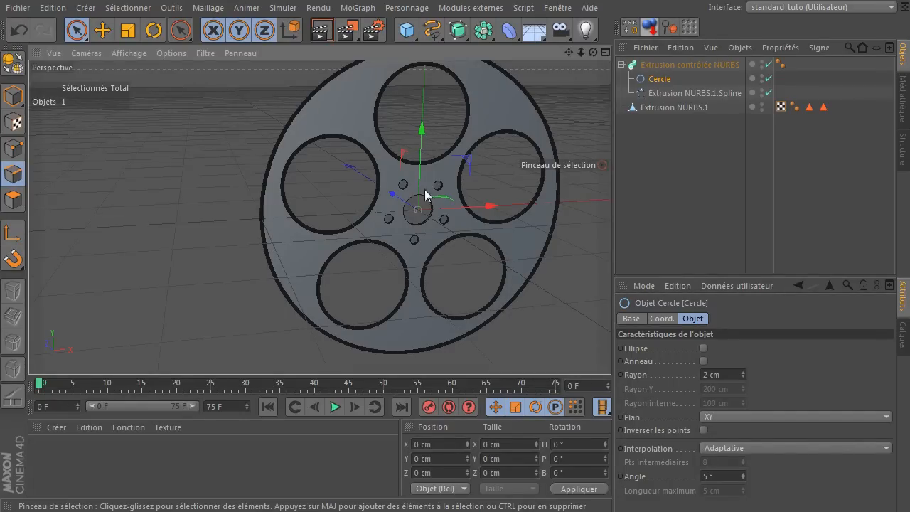
Set the profile circle's interpolation to Naturelle, trying 1 and 2 intermediate points before settling on 3.
drag(751, 276, 751, 191)
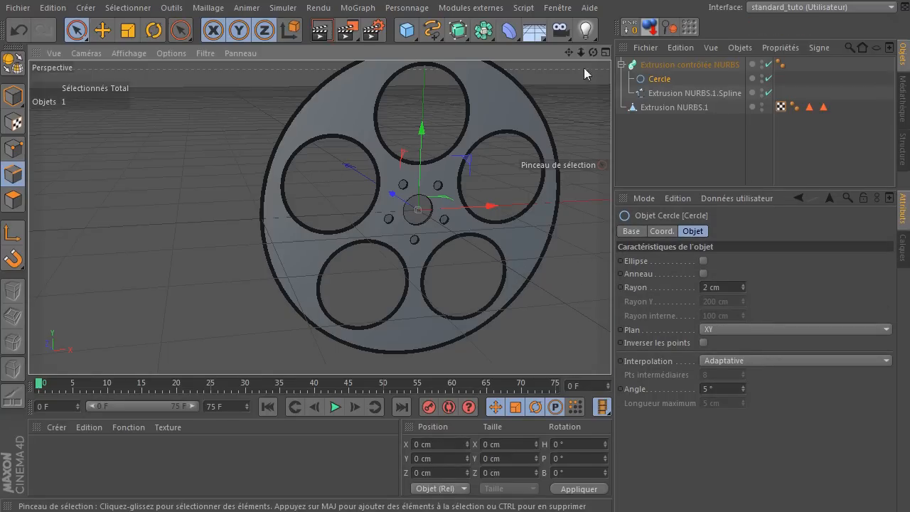
drag(592, 51, 551, 32)
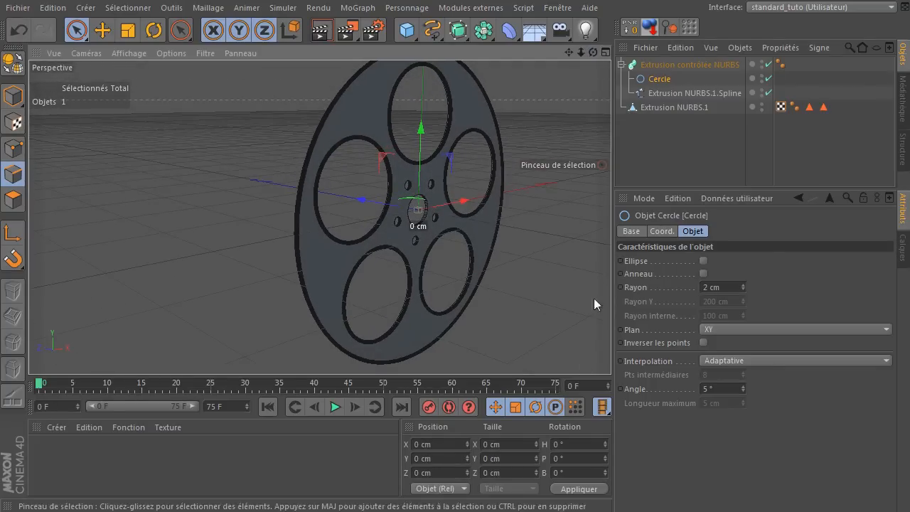
click(667, 78)
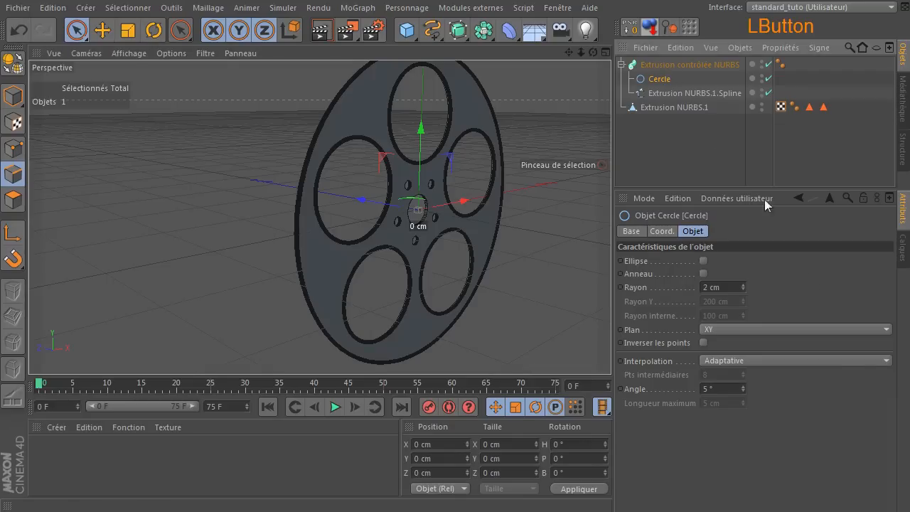
click(754, 360)
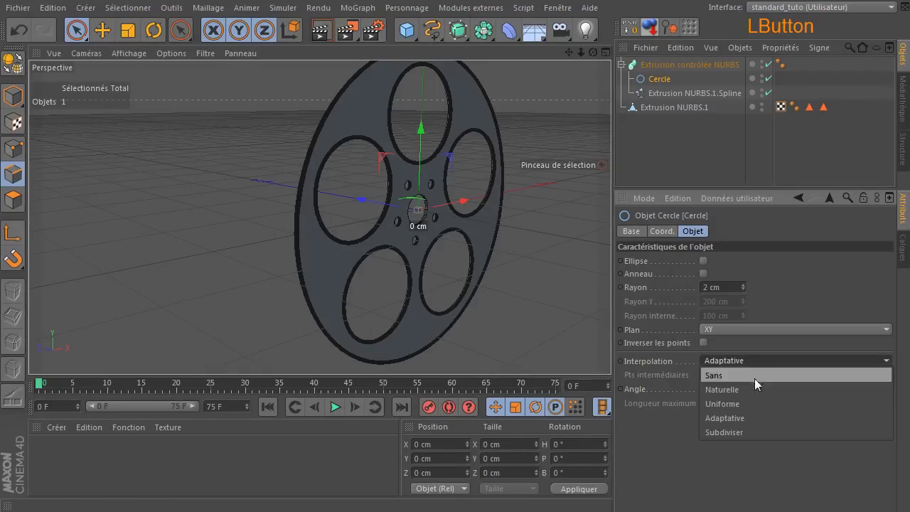
click(752, 387)
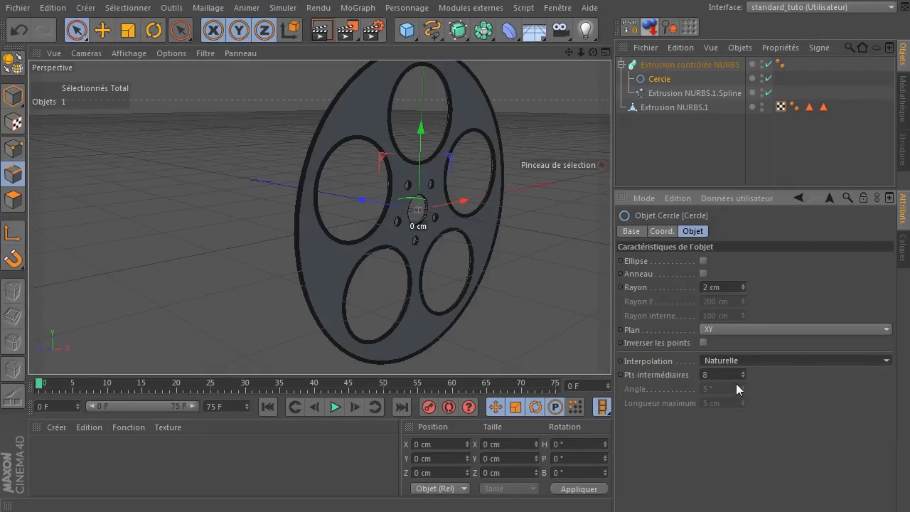
click(743, 377)
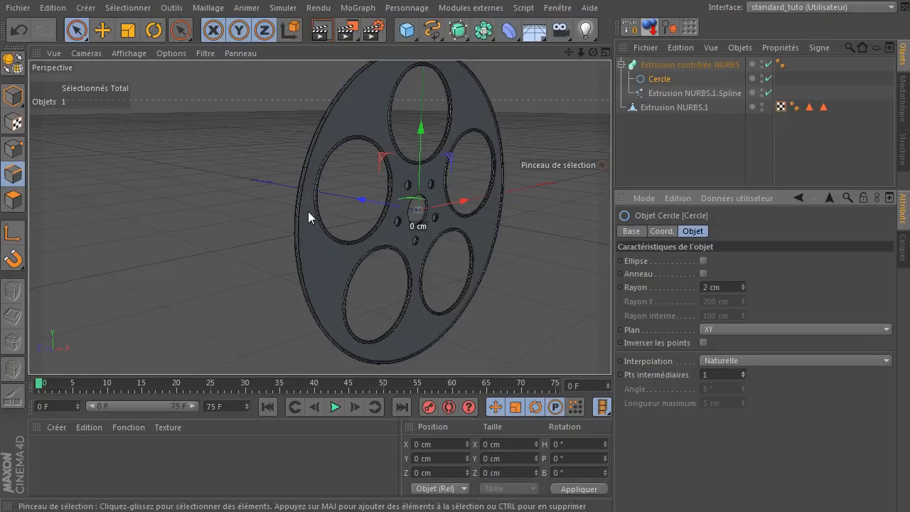
scroll(313, 215, up, 10)
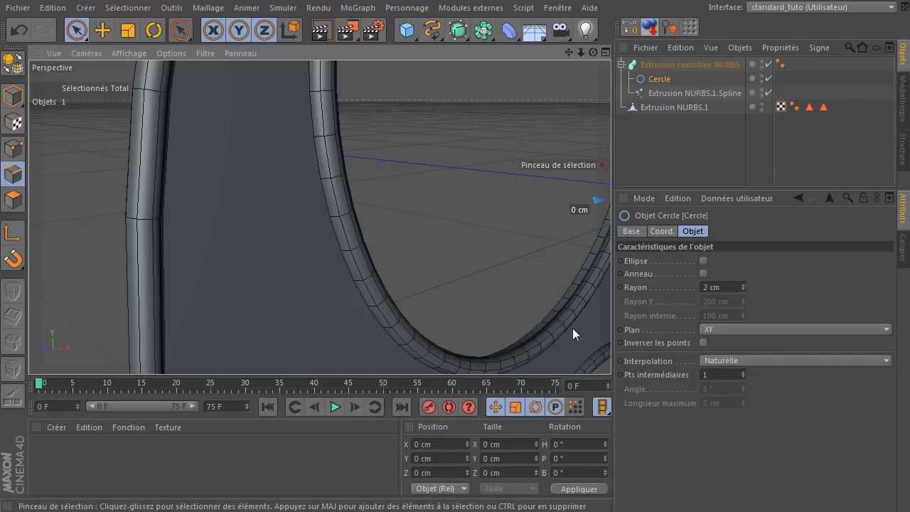
click(743, 370)
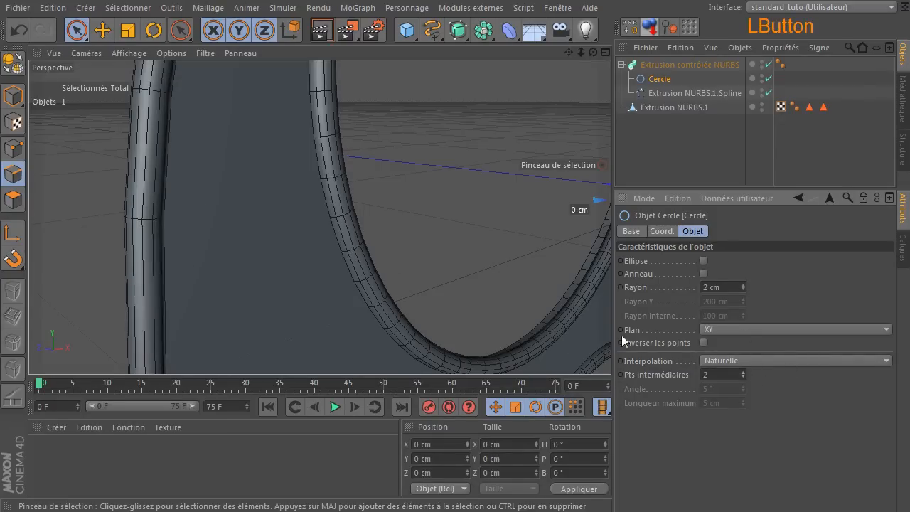
click(743, 371)
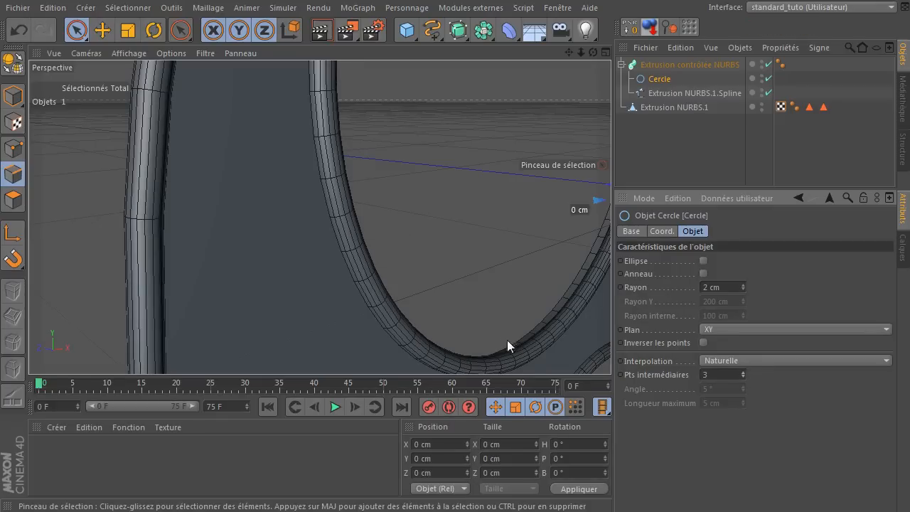
scroll(404, 293, down, 7)
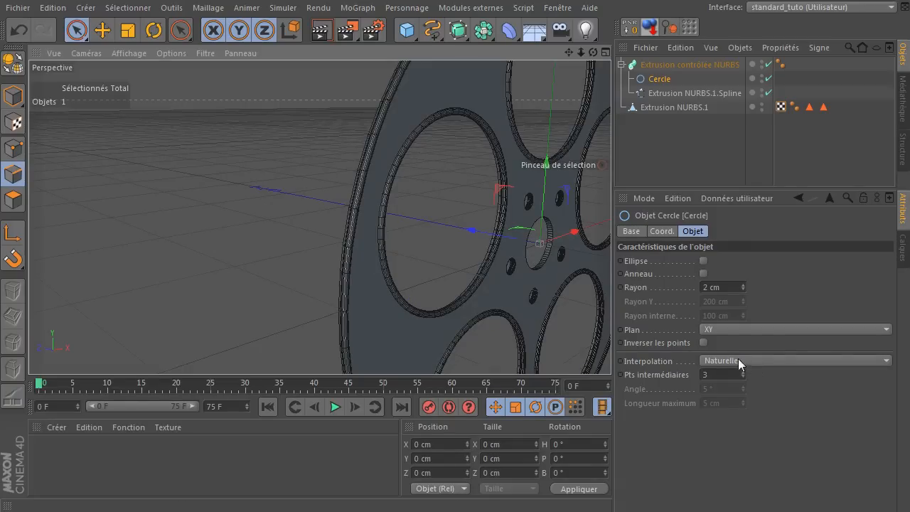
Set the extracted path spline's interpolation to Naturelle and reduce its intermediate points to 1.
click(714, 93)
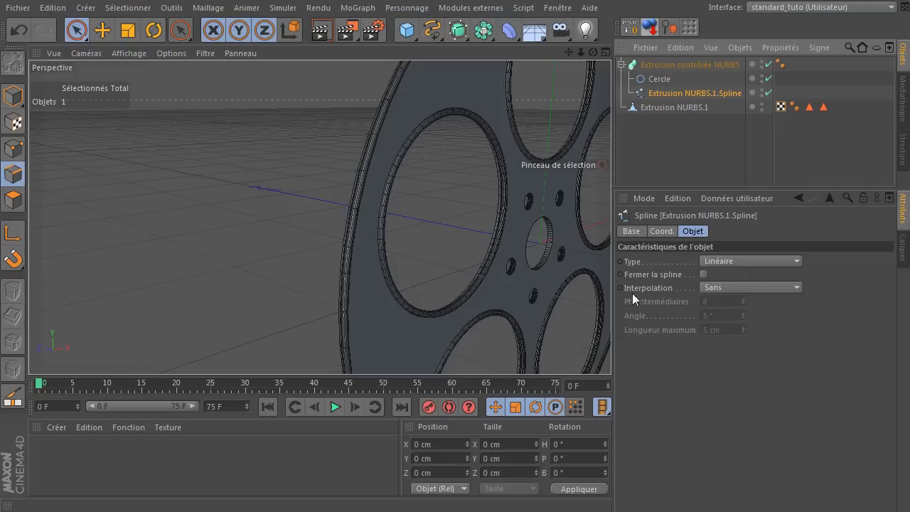
click(780, 287)
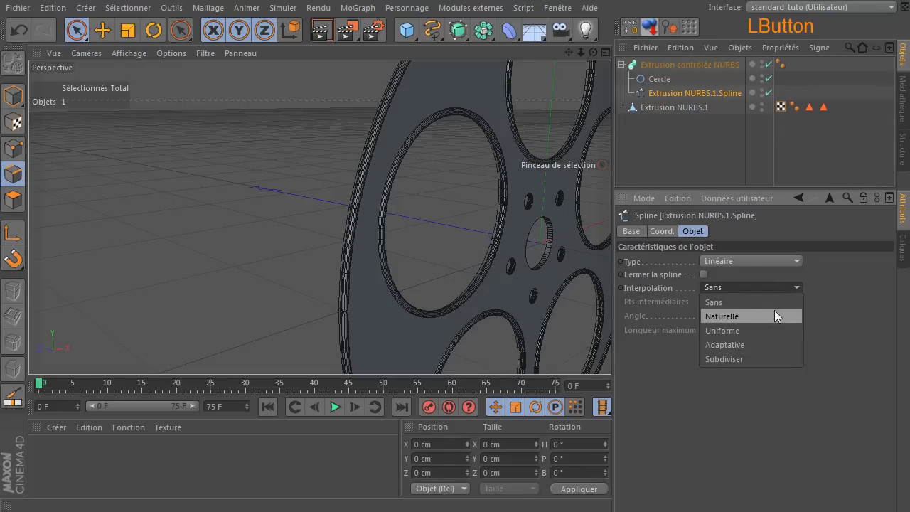
click(774, 315)
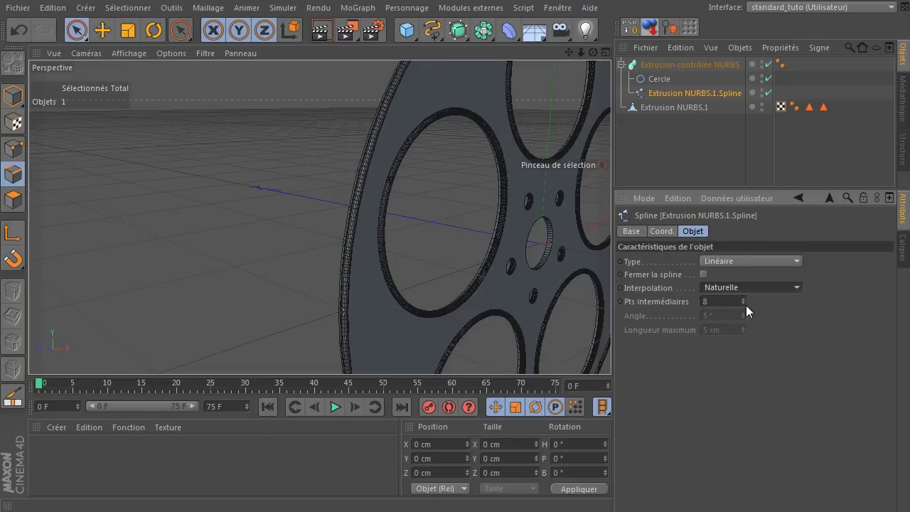
click(745, 305)
click(745, 304)
click(745, 304)
click(745, 304)
click(744, 304)
click(745, 304)
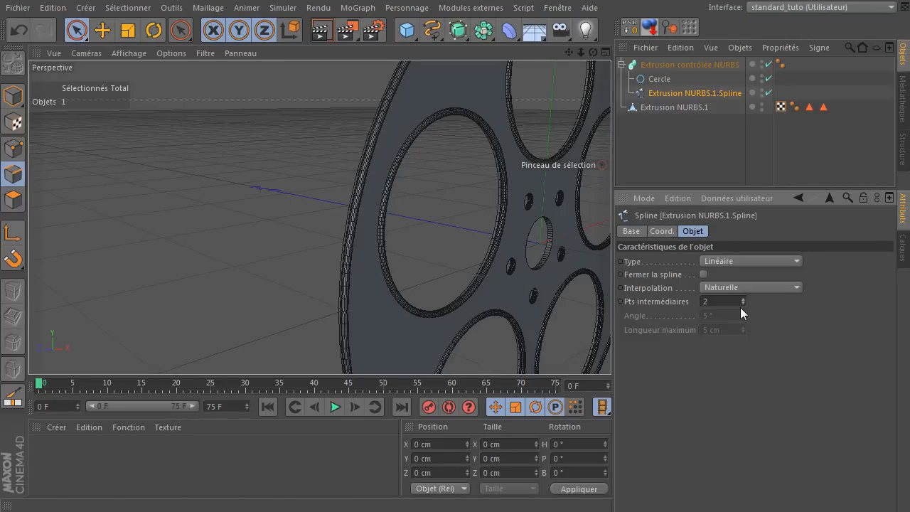
click(745, 305)
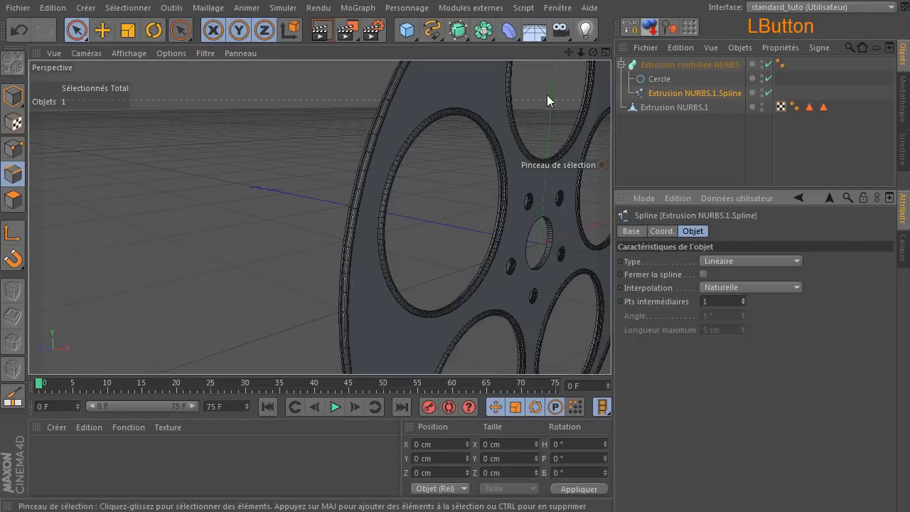
Try a 1 cm radius on the profile circle, then set it back to 2 cm.
drag(569, 52, 319, 213)
drag(593, 53, 395, 256)
click(569, 52)
drag(319, 216, 319, 215)
mouse_move(581, 52)
mouse_down()
mouse_move(319, 217)
mouse_move(578, 51)
mouse_move(572, 57)
mouse_move(593, 52)
mouse_up()
click(660, 79)
click(744, 290)
click(656, 157)
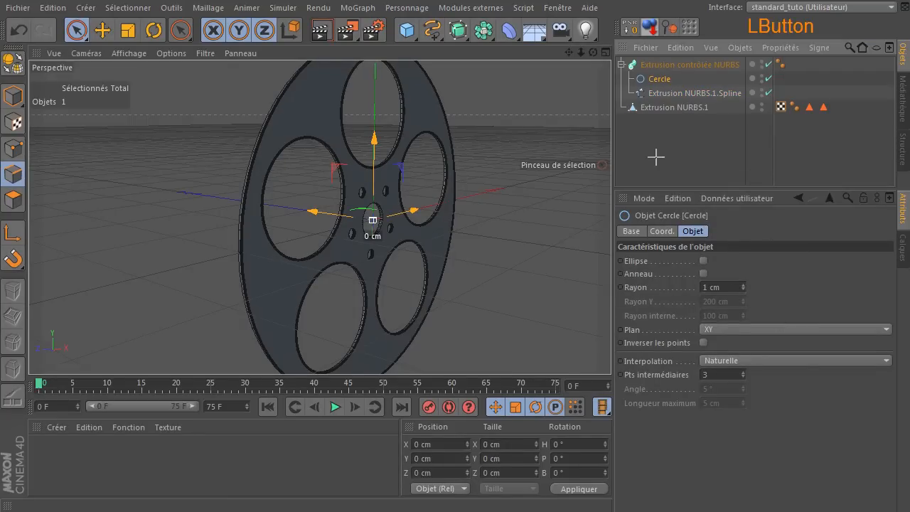
click(657, 153)
click(660, 79)
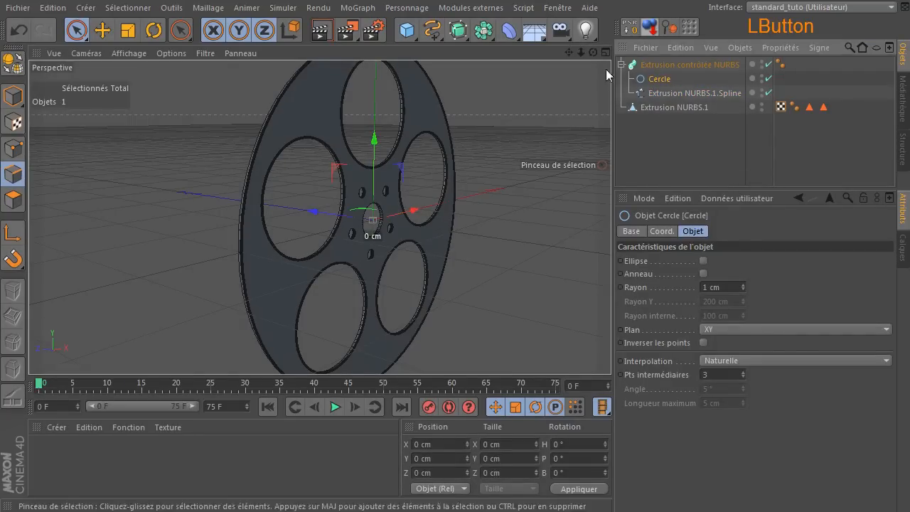
drag(593, 52, 555, 45)
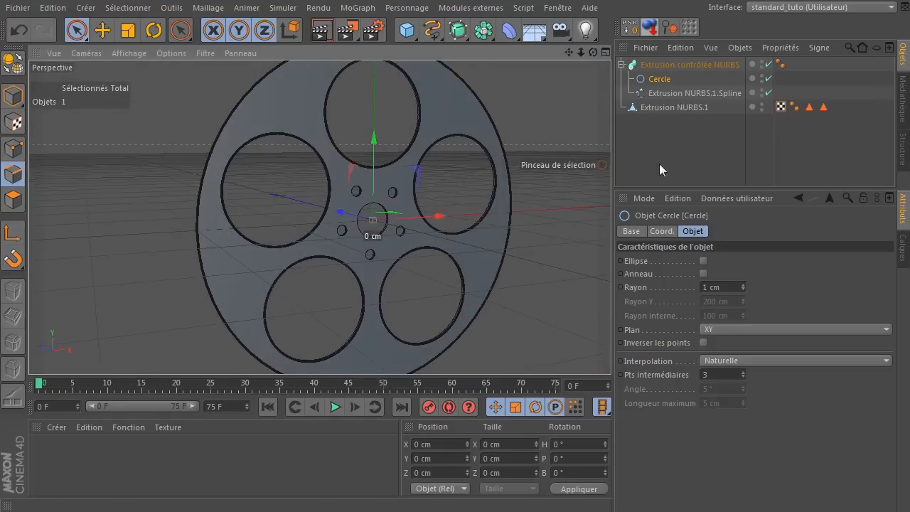
click(745, 284)
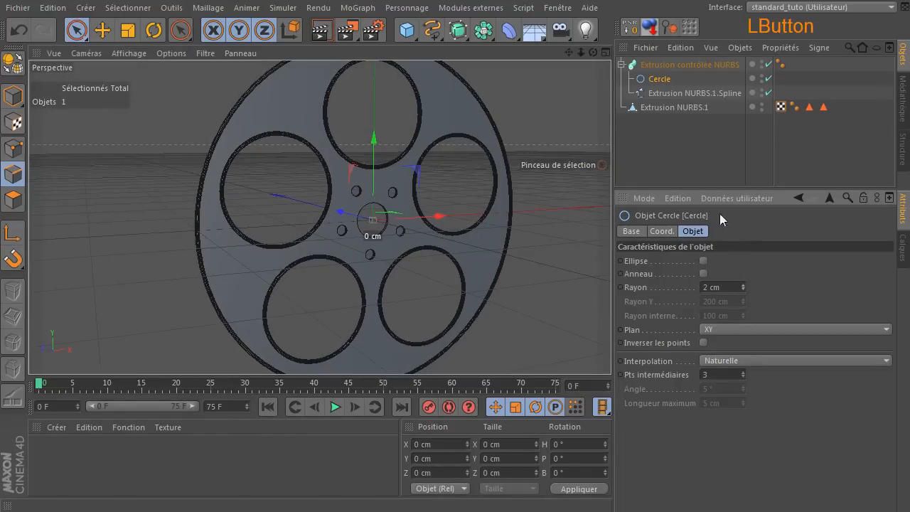
Raise the path spline's intermediate points to 2, 3 and finally 4, rendering the view before and after the changes to compare the borders.
click(329, 35)
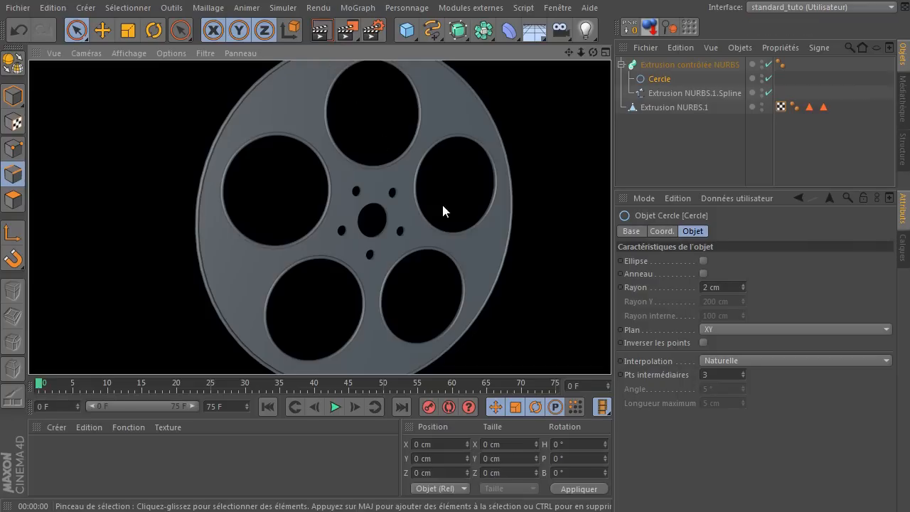
click(694, 93)
click(745, 299)
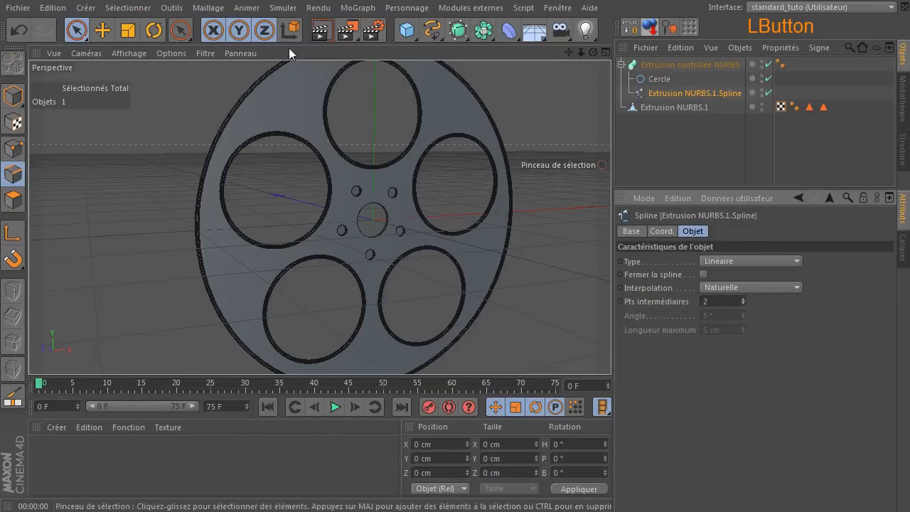
click(322, 34)
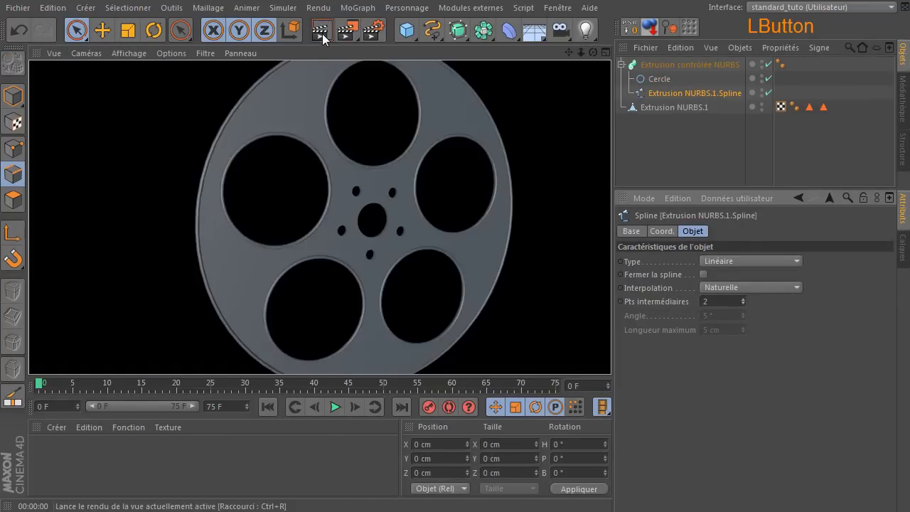
click(744, 299)
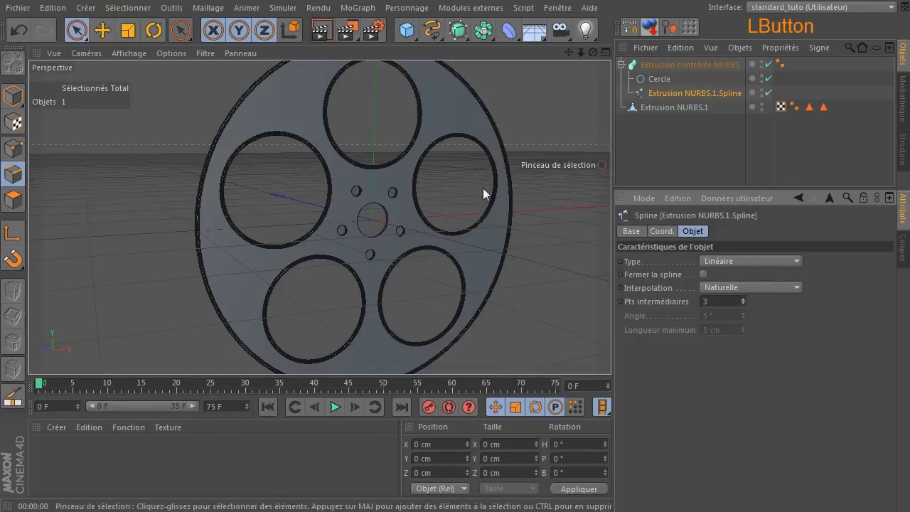
click(322, 33)
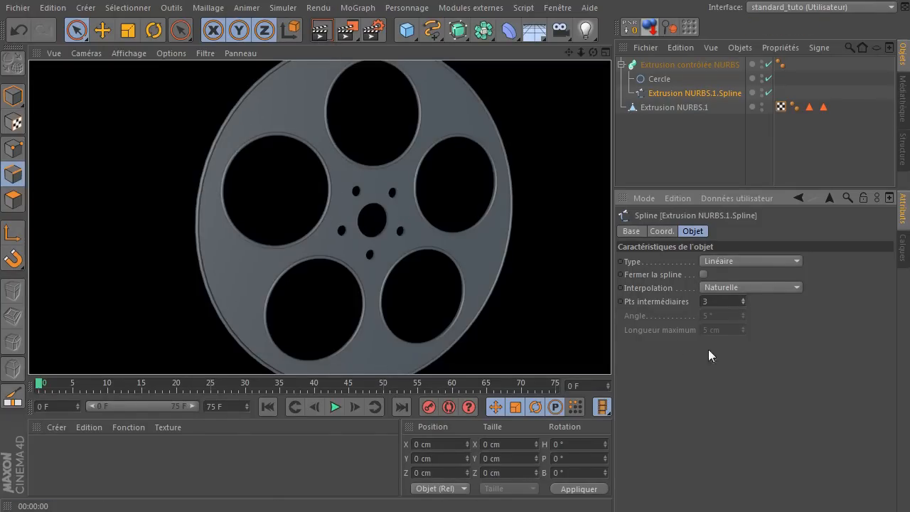
click(743, 299)
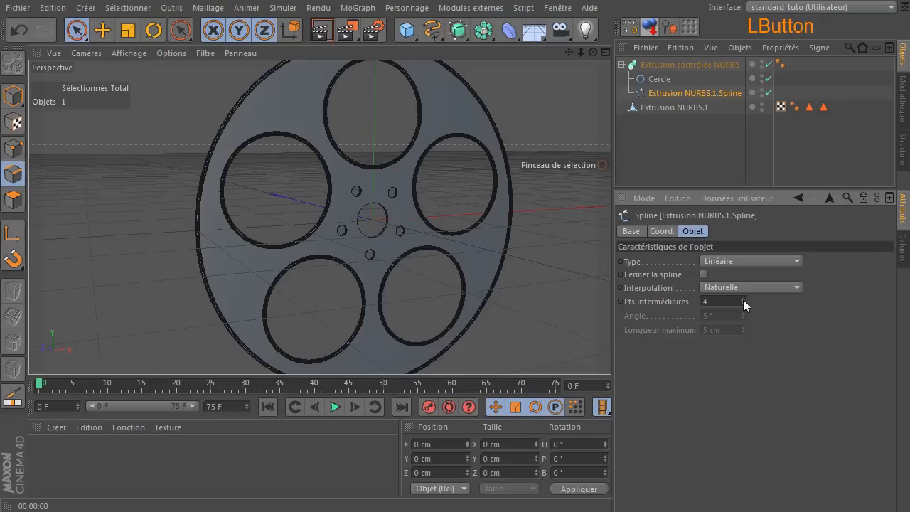
click(331, 35)
drag(591, 54, 553, 54)
click(321, 34)
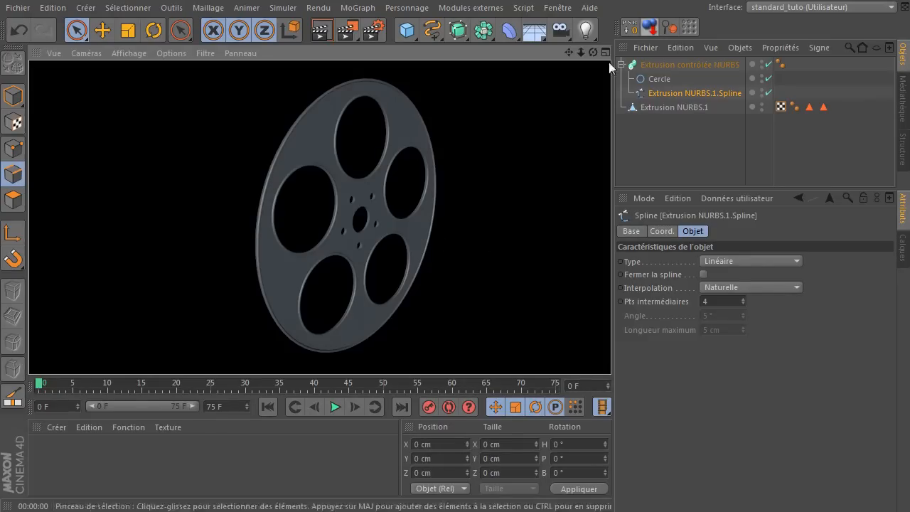
drag(593, 53, 492, 57)
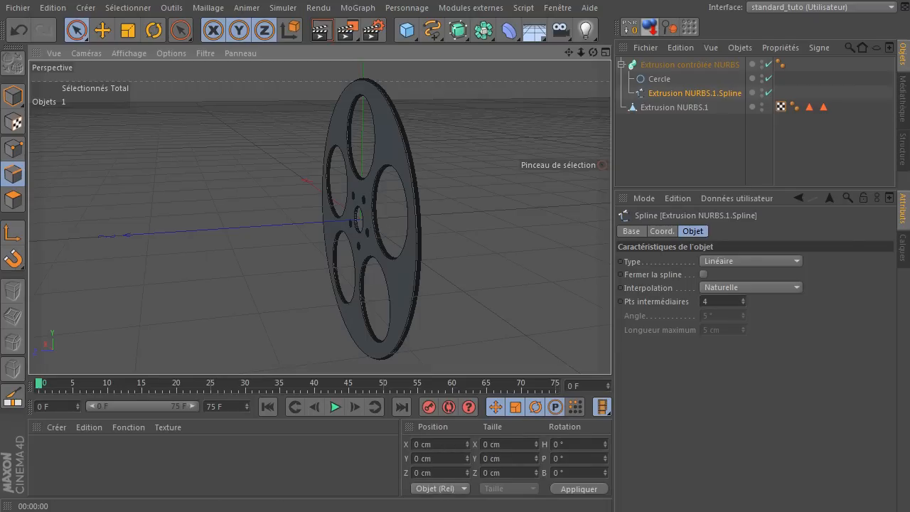
Switch to the web browser, open the full-size 123rf film reel reference image and enlarge it to examine the reel's borders and holes.
drag(525, 148, 320, 77)
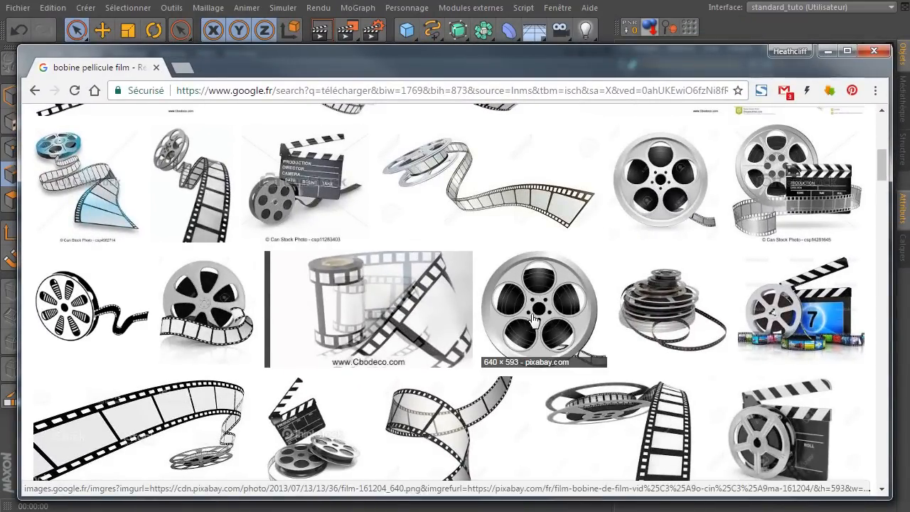
click(668, 177)
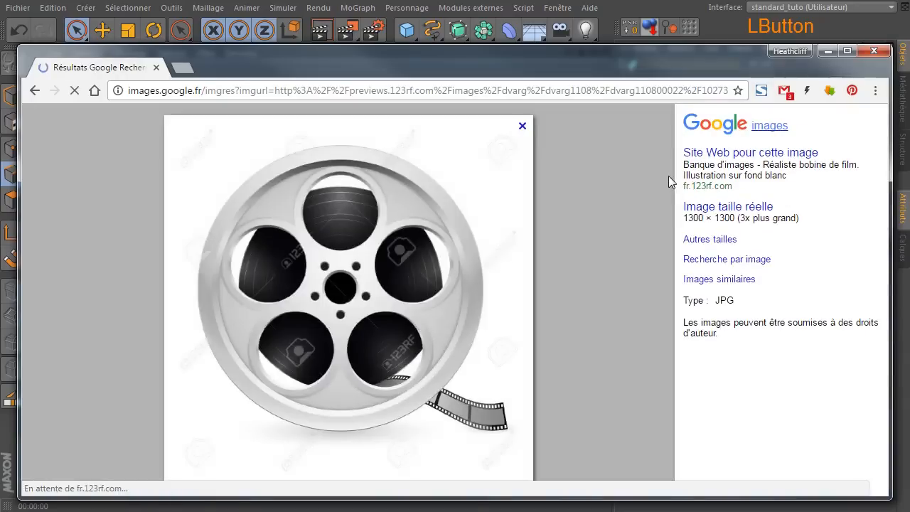
click(714, 209)
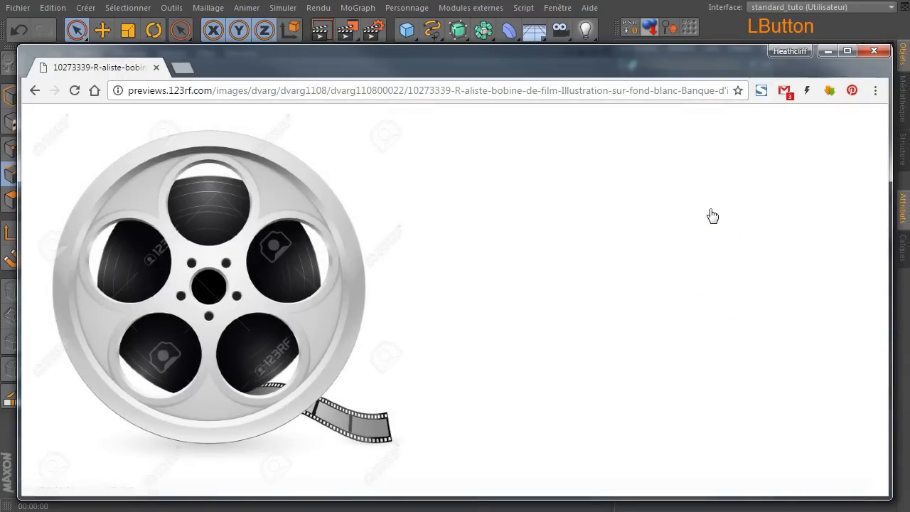
click(177, 288)
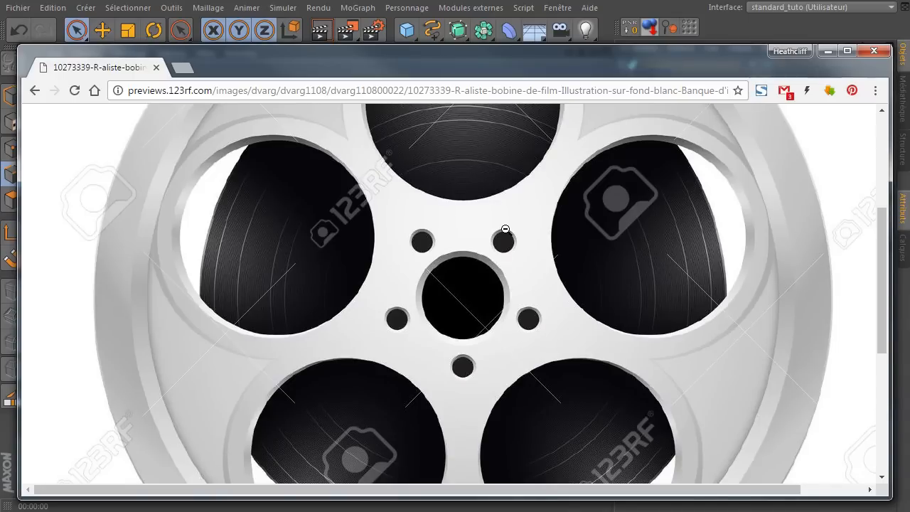
Return to the "bobine pellicule film" image results and browse them for further film reel references.
click(33, 91)
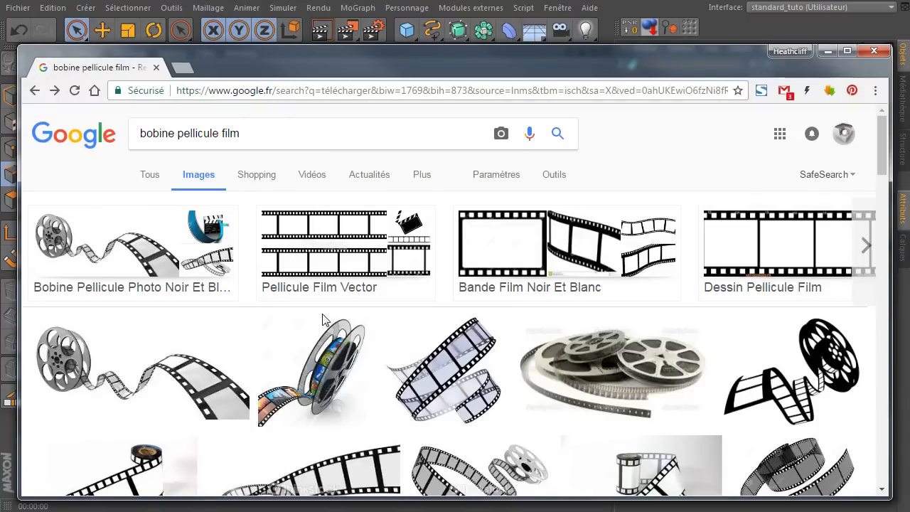
scroll(313, 320, down, 2)
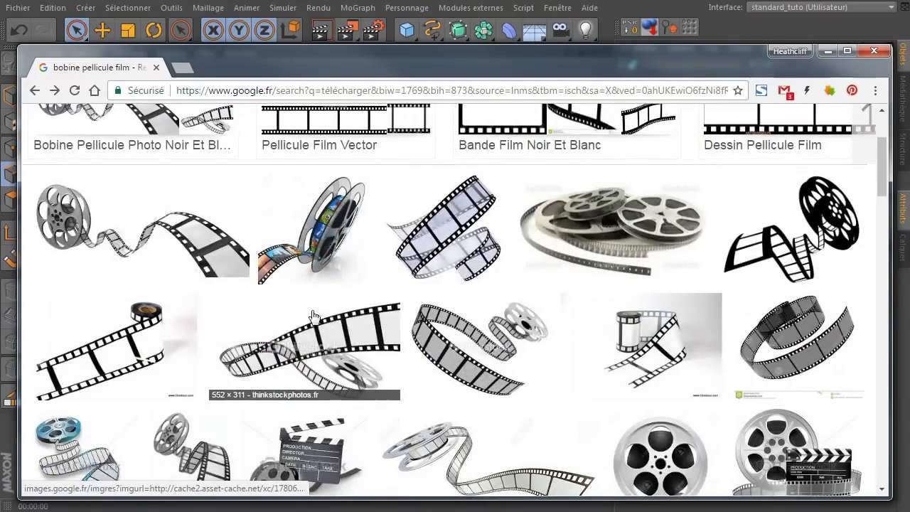
scroll(318, 315, down, 1)
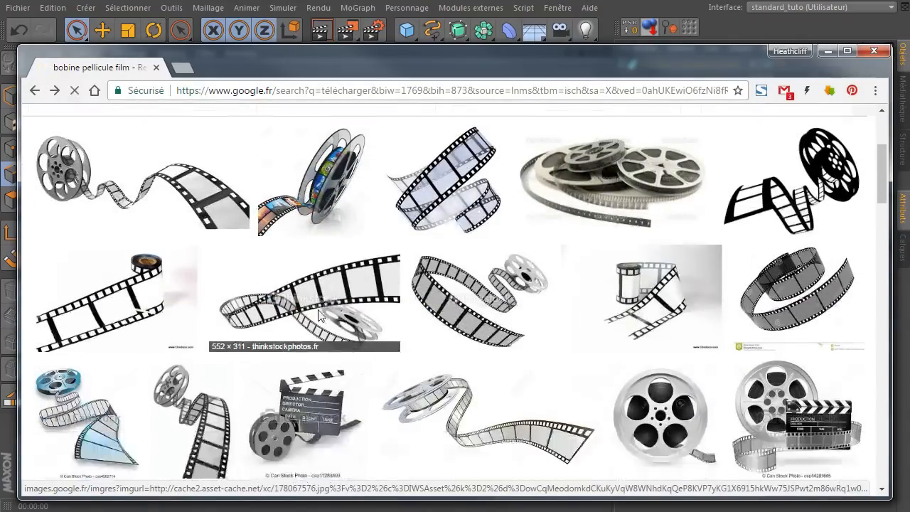
scroll(319, 315, down, 2)
scroll(320, 315, down, 3)
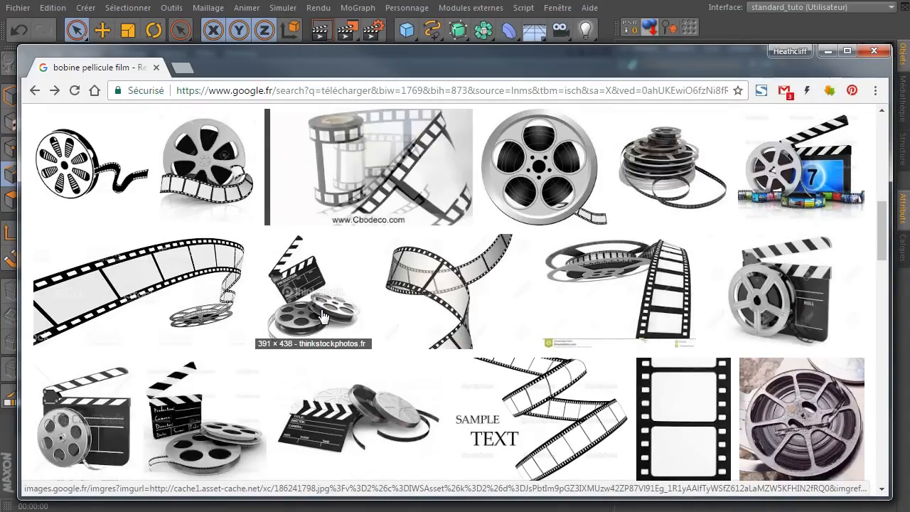
scroll(321, 317, down, 3)
scroll(321, 317, up, 2)
scroll(323, 317, down, 1)
scroll(324, 317, down, 2)
scroll(324, 318, up, 3)
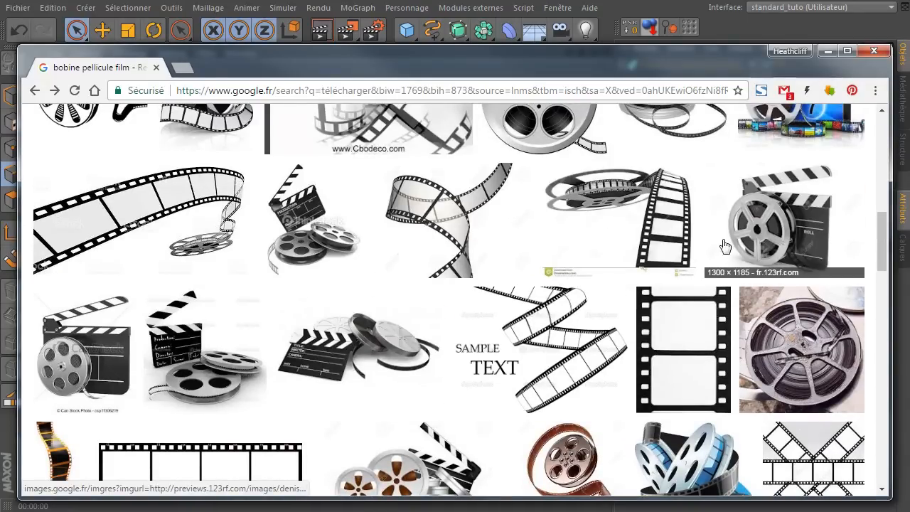
scroll(486, 296, down, 2)
scroll(486, 296, down, 2)
scroll(483, 299, down, 3)
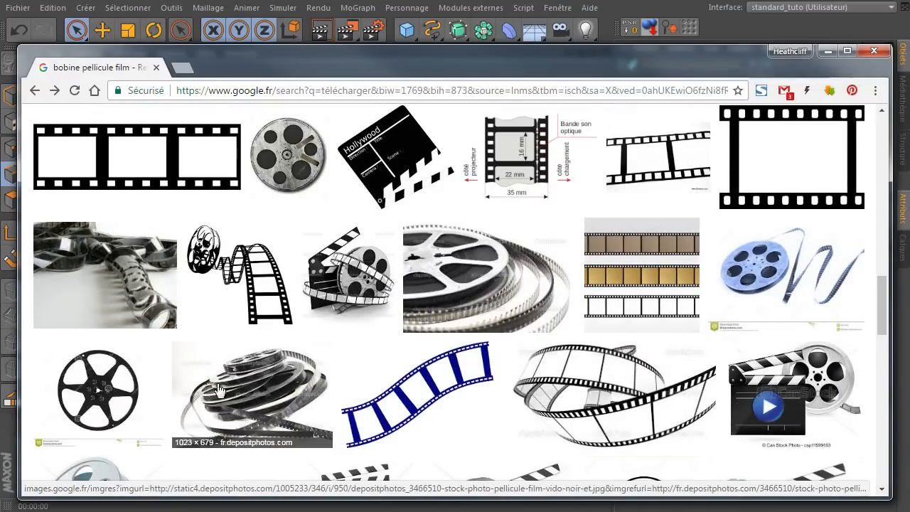
scroll(235, 388, down, 2)
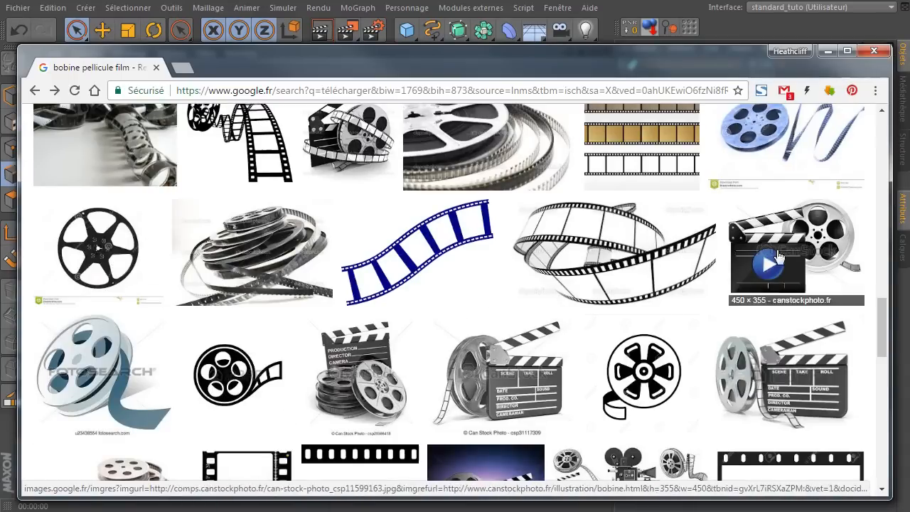
scroll(757, 333, down, 2)
scroll(590, 271, down, 2)
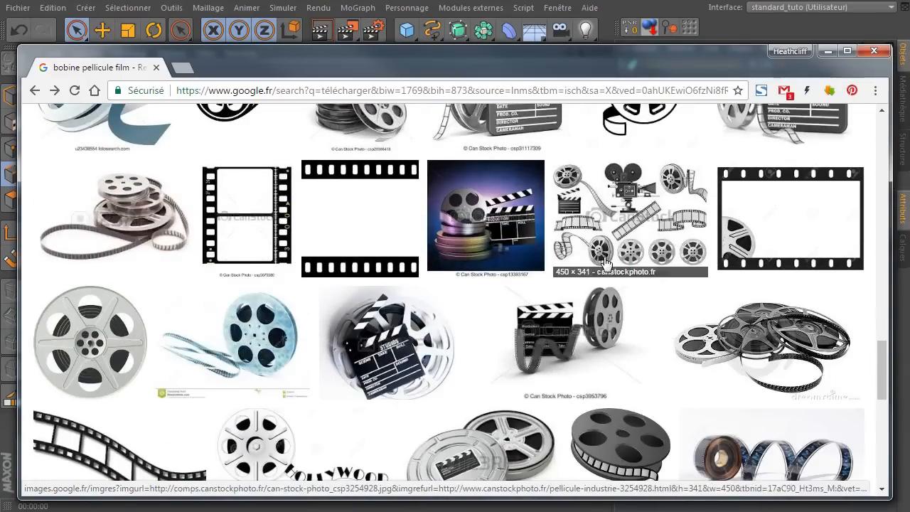
scroll(300, 337, down, 2)
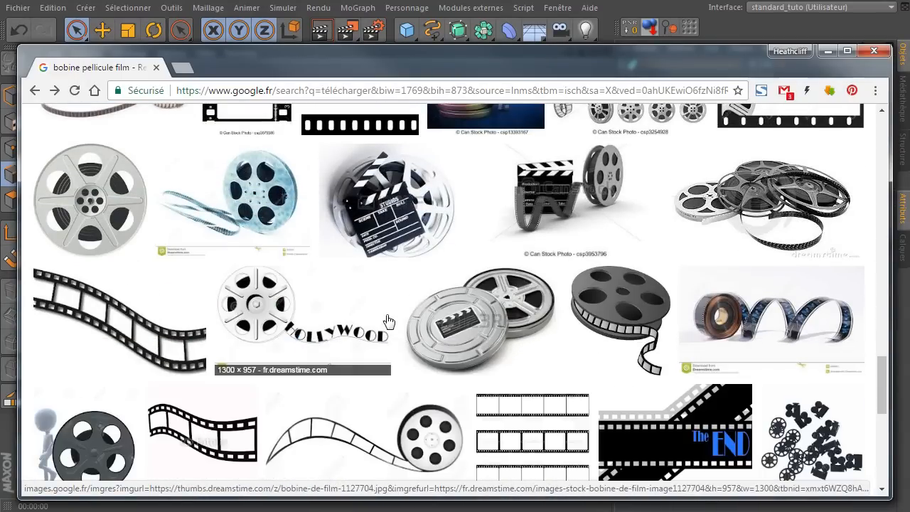
scroll(517, 353, down, 2)
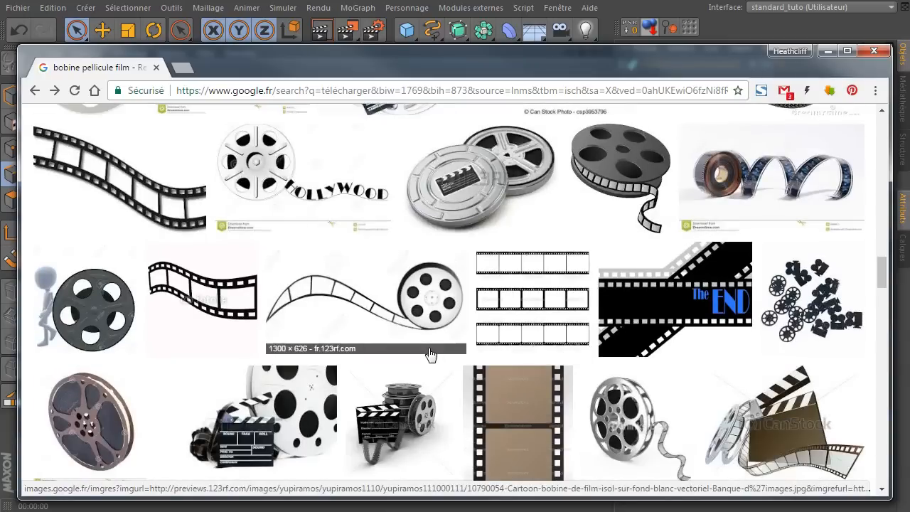
scroll(426, 349, down, 1)
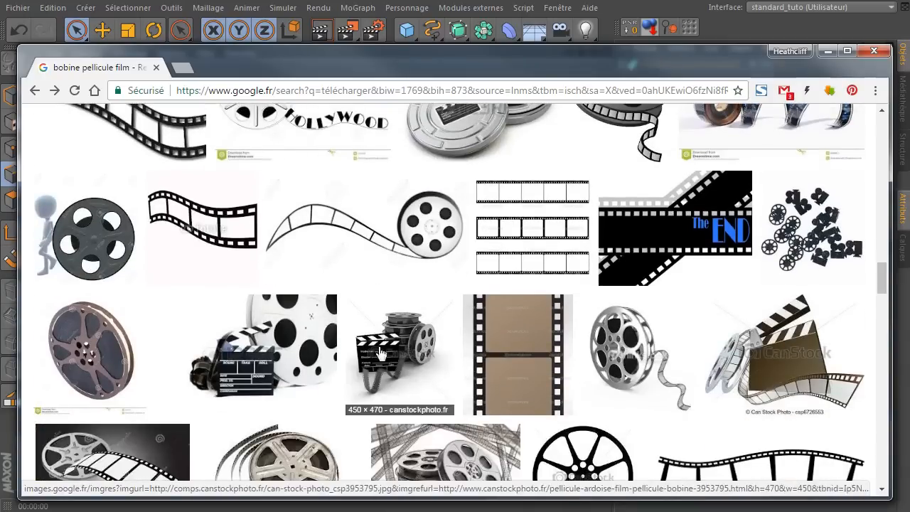
Open the Dreamstime old 16mm film reel image in a separate browser tab, examine its hub and flanges, and close the tab.
right_click(87, 359)
click(130, 368)
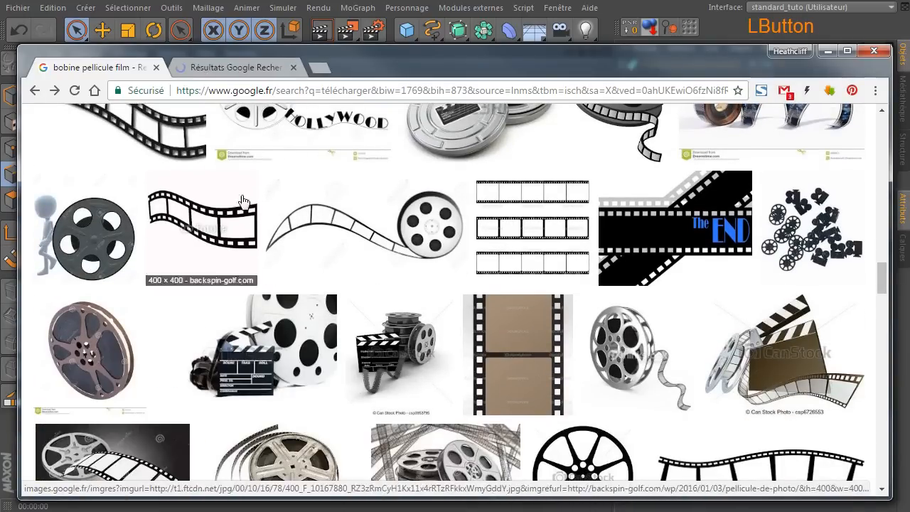
click(220, 70)
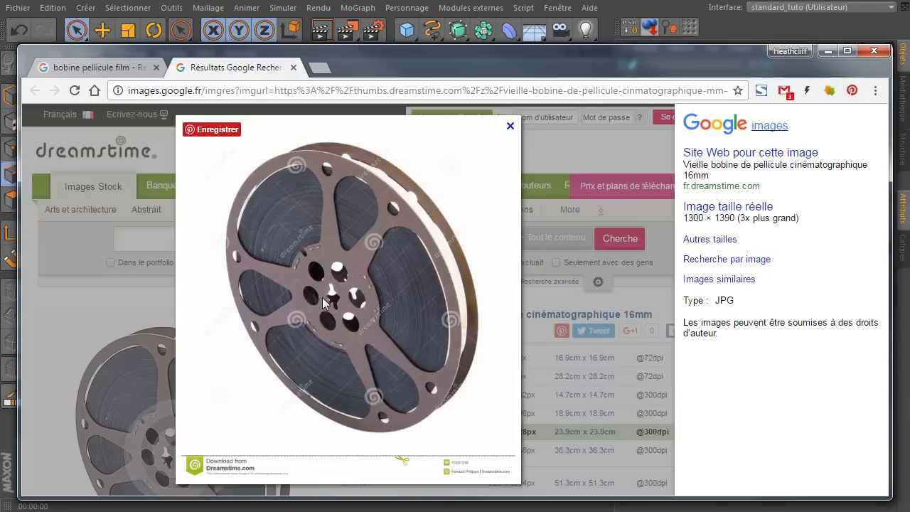
click(293, 68)
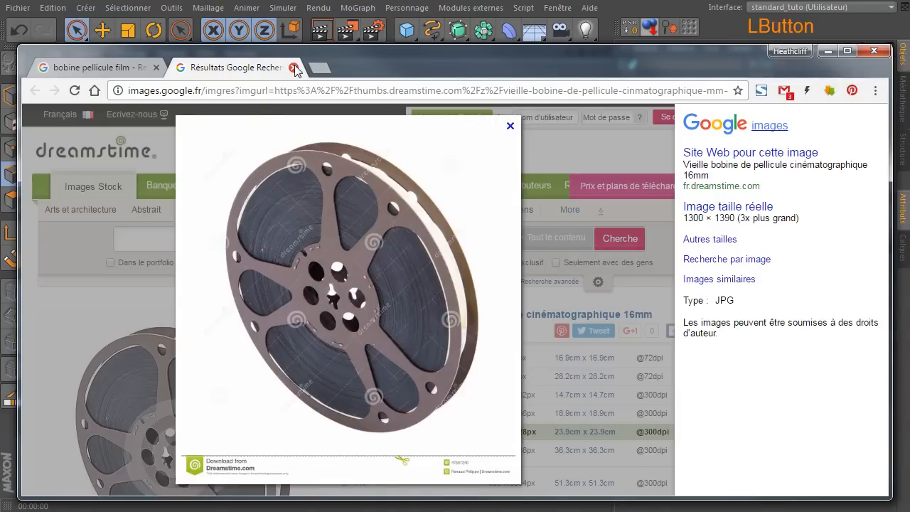
Browse further reel images, open the flat-lying brown 16 mm reel to examine its hub, and return to the results.
scroll(412, 334, down, 3)
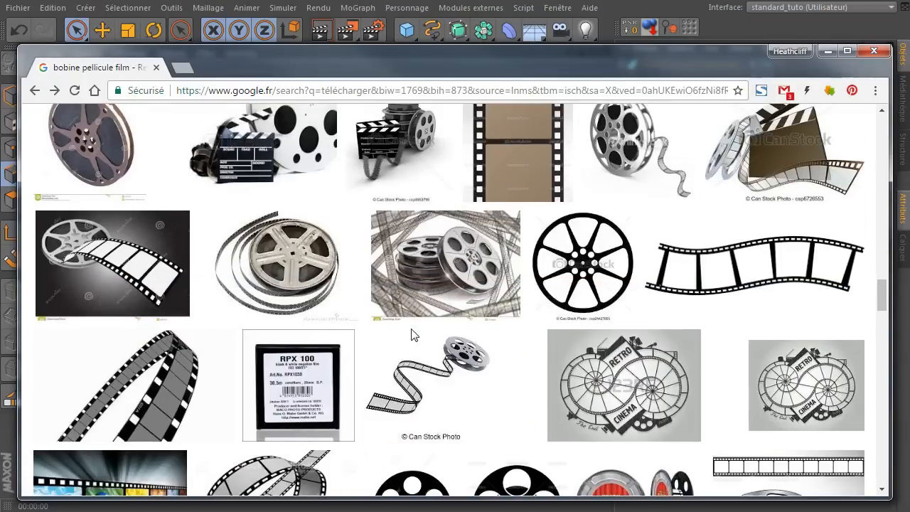
scroll(427, 329, down, 3)
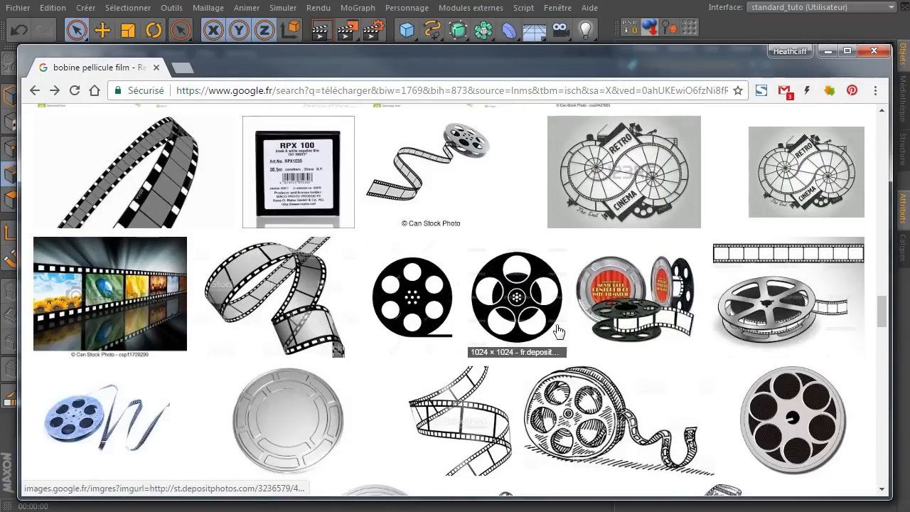
scroll(498, 334, down, 3)
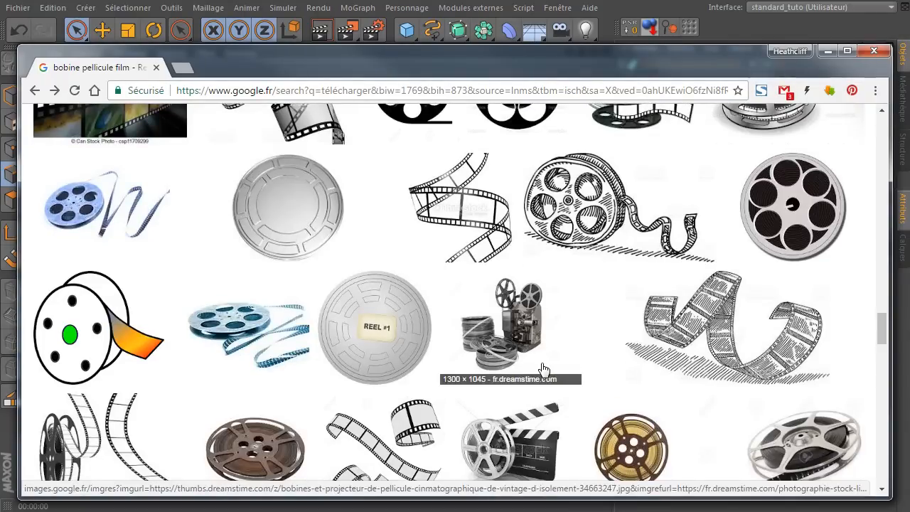
scroll(542, 369, down, 1)
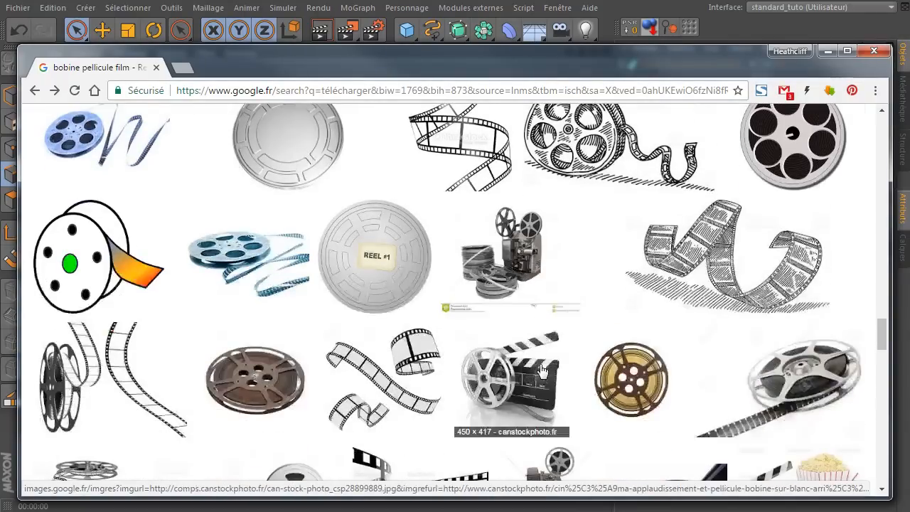
click(250, 377)
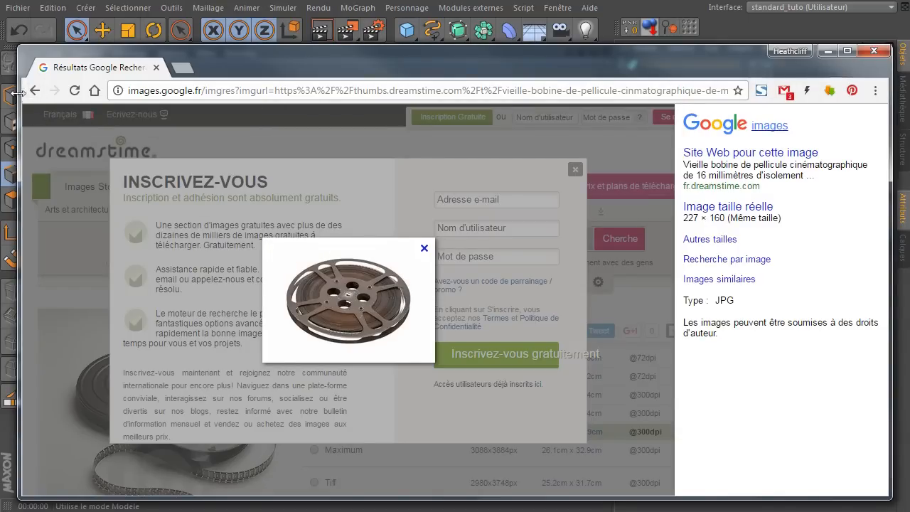
click(34, 90)
scroll(473, 360, down, 3)
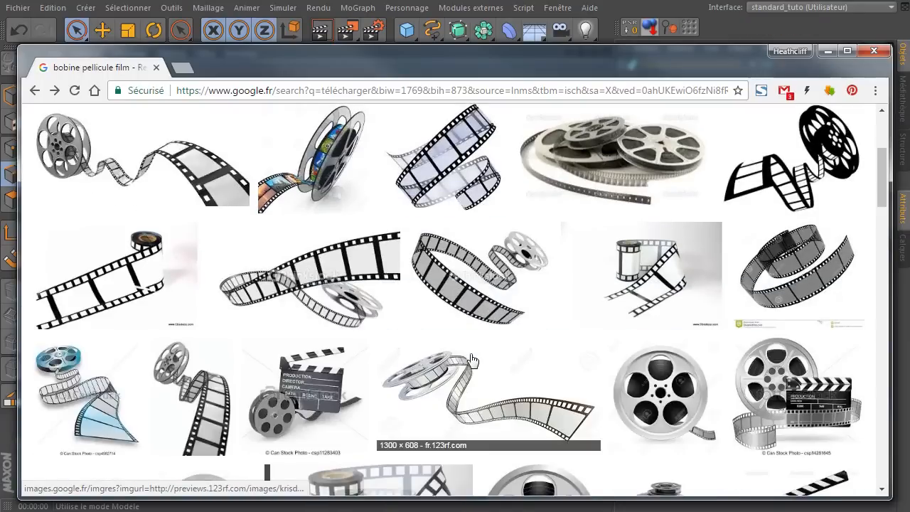
scroll(471, 358, up, 3)
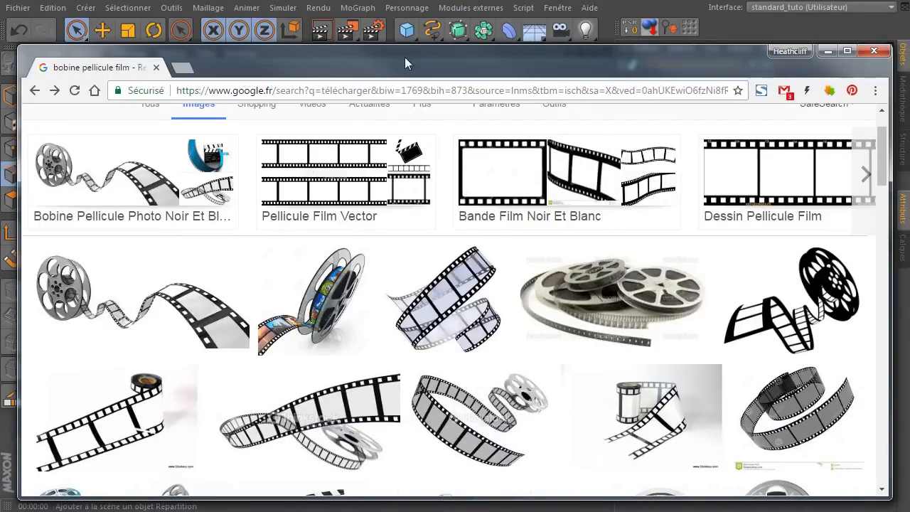
Switch back to Cinema 4D and add a cylinder at the reel's centre with its orientation set to +Z.
drag(405, 57, 909, 61)
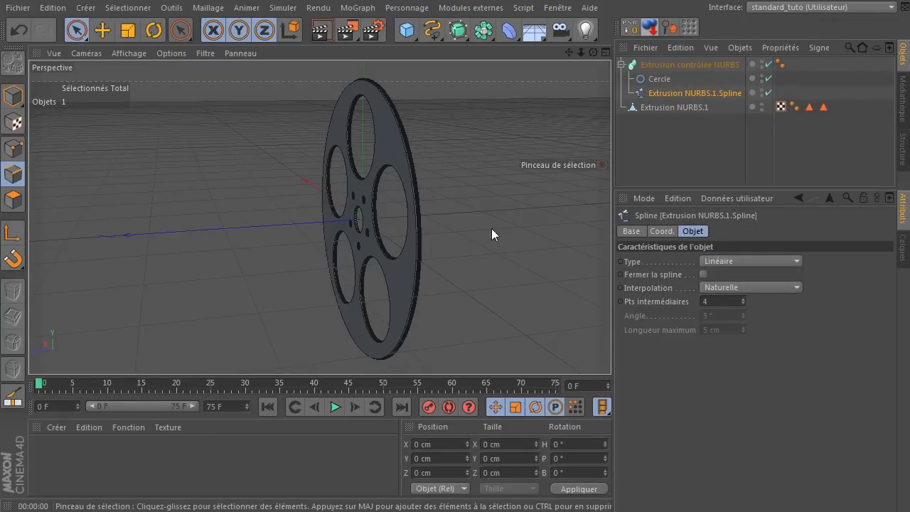
drag(410, 36, 779, 44)
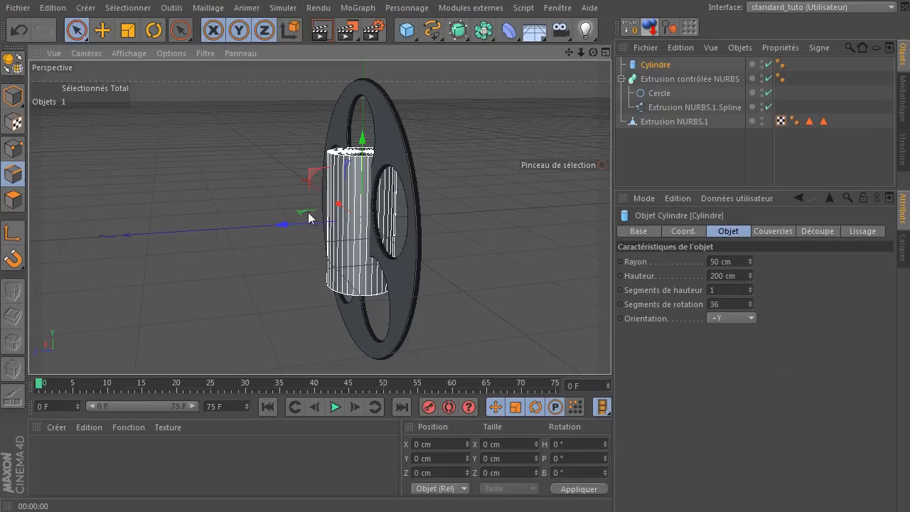
click(730, 319)
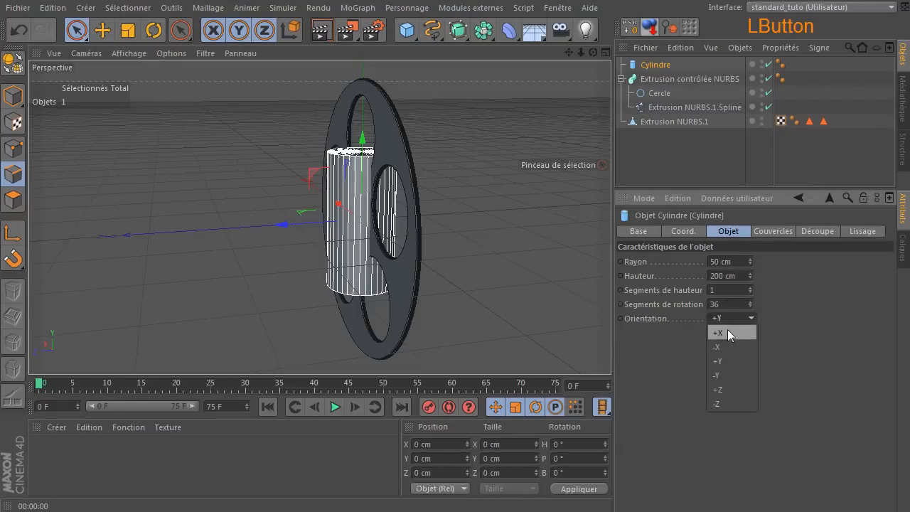
click(726, 387)
Compare the cylinder's outline with the central hole and the five small hub holes in the front view.
drag(599, 54, 446, 138)
middle_click(427, 158)
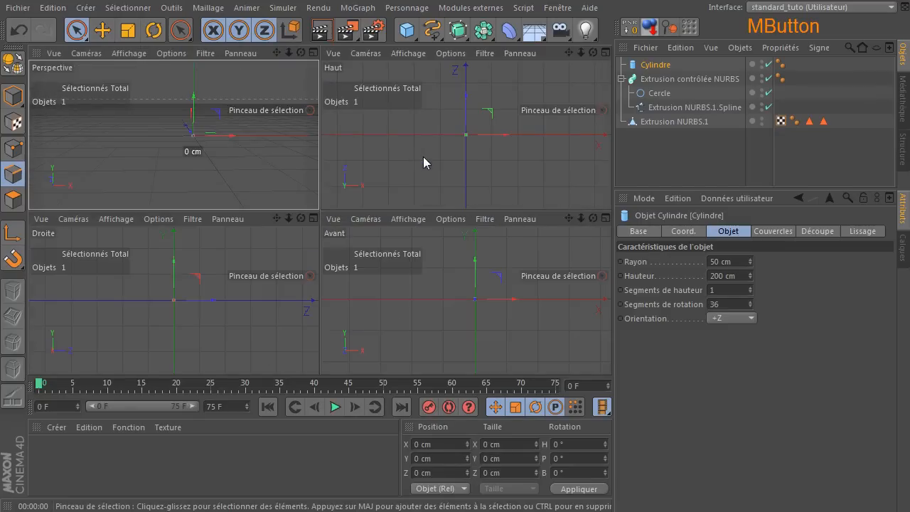
middle_click(483, 297)
scroll(325, 197, up, 5)
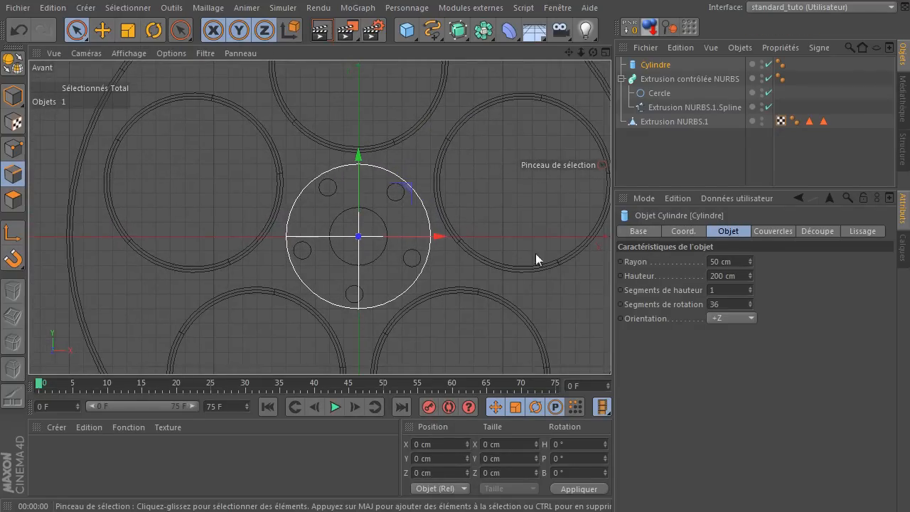
scroll(436, 279, up, 5)
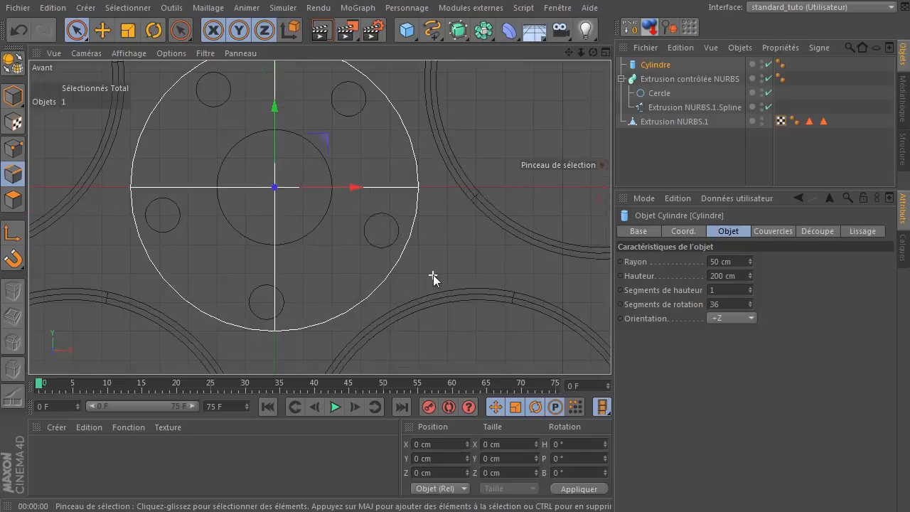
scroll(433, 274, down, 8)
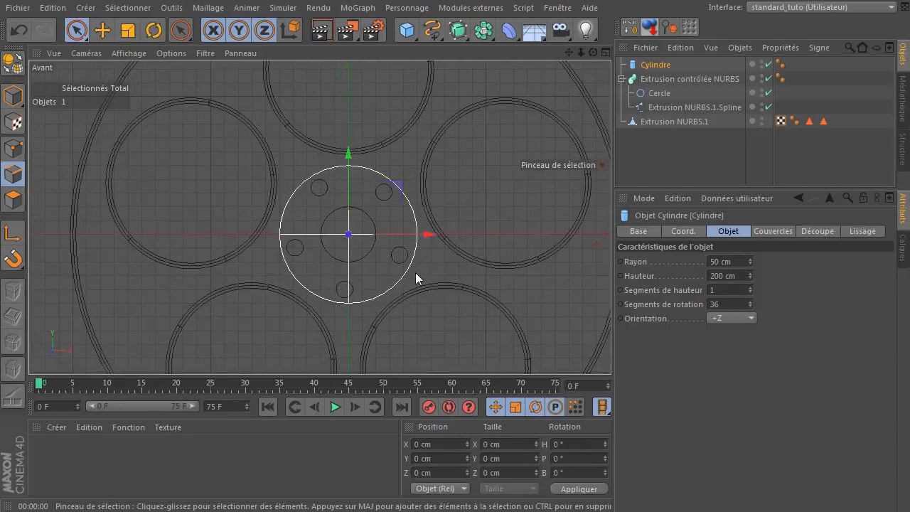
scroll(410, 275, down, 6)
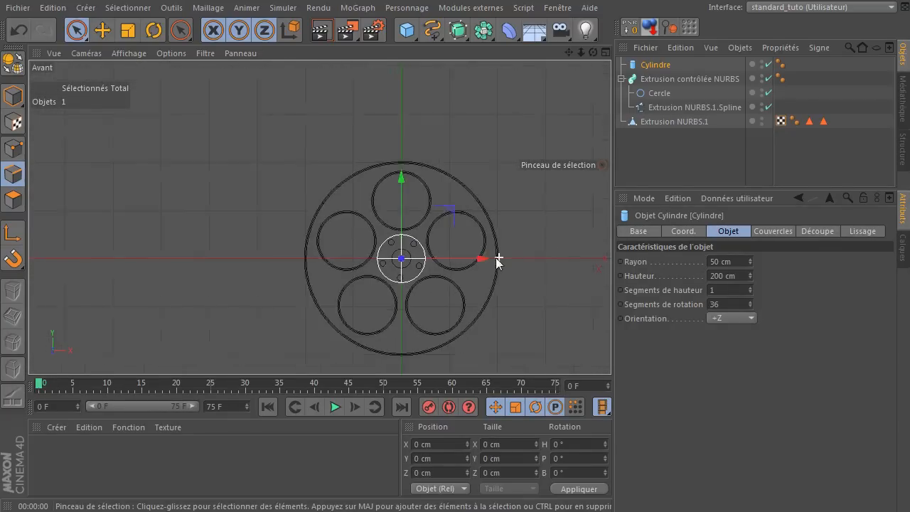
middle_click(379, 199)
middle_click(240, 146)
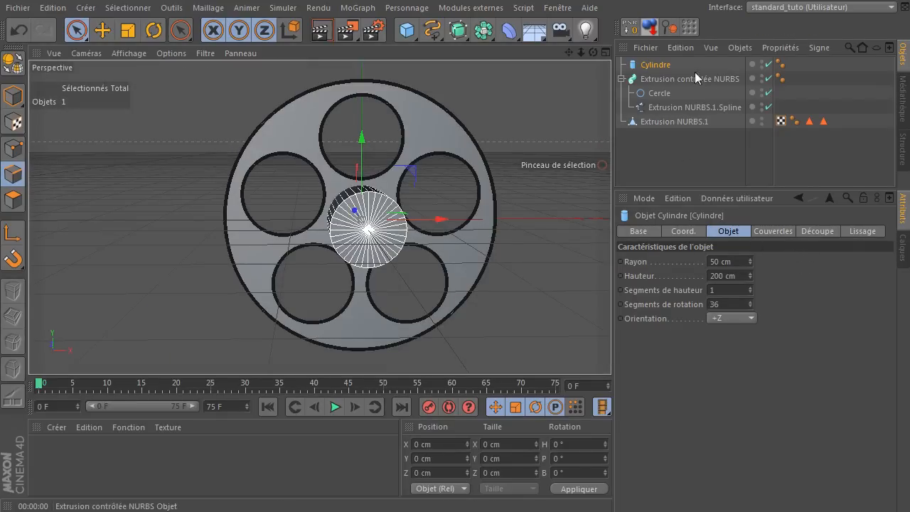
Turn off the cylinder's caps so that it is open at both ends.
click(654, 65)
click(775, 231)
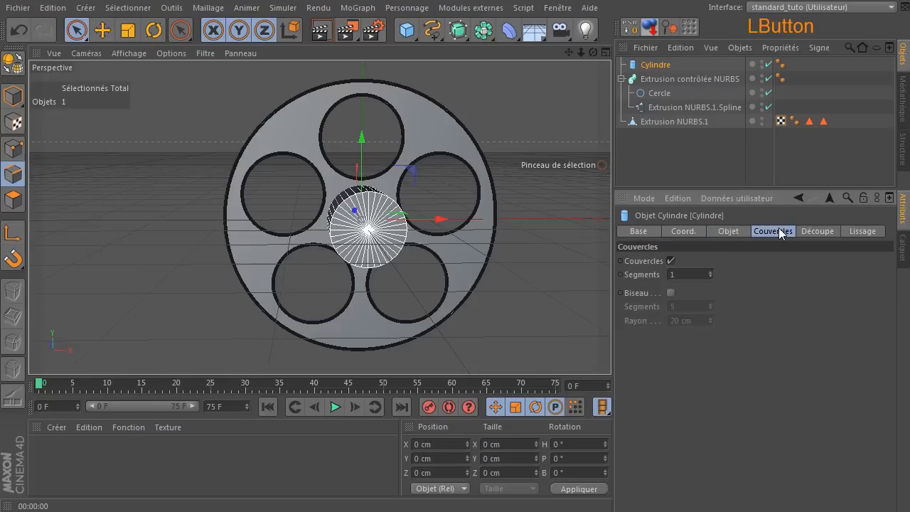
click(670, 260)
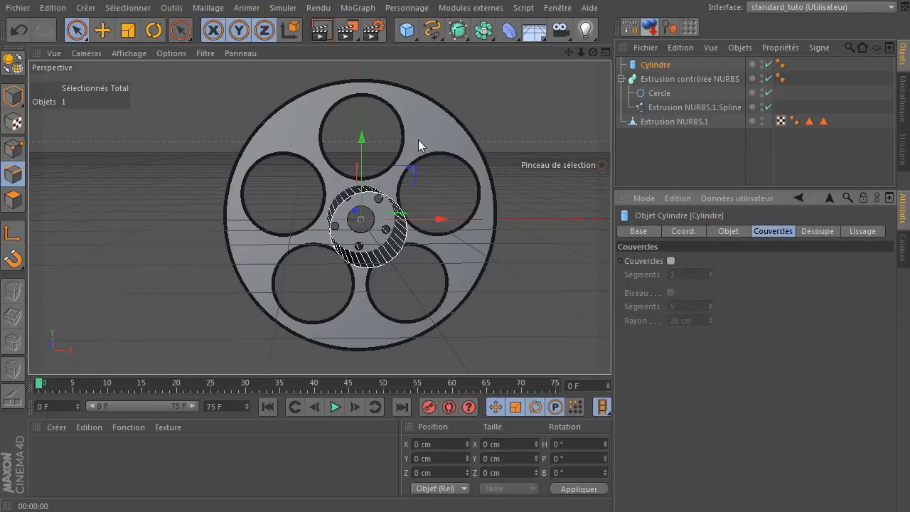
Display the object properties of the central cylinder.
drag(593, 52, 620, 52)
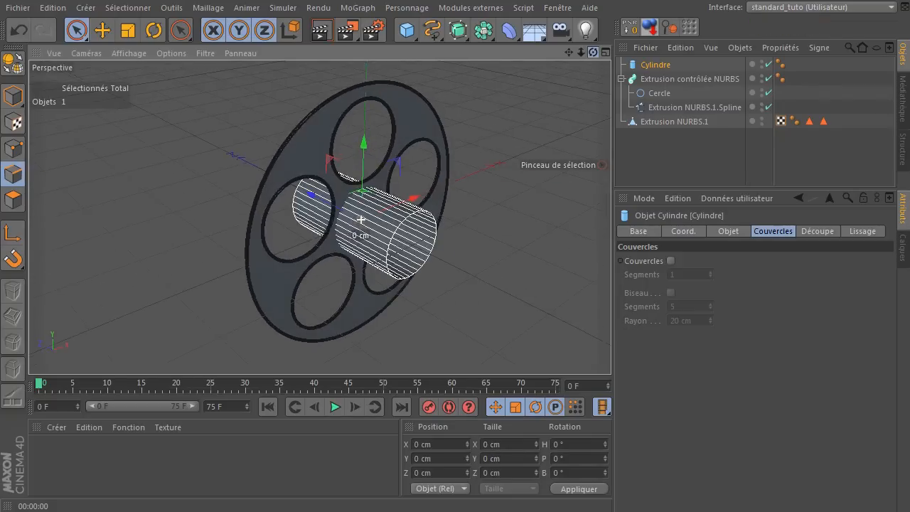
click(657, 65)
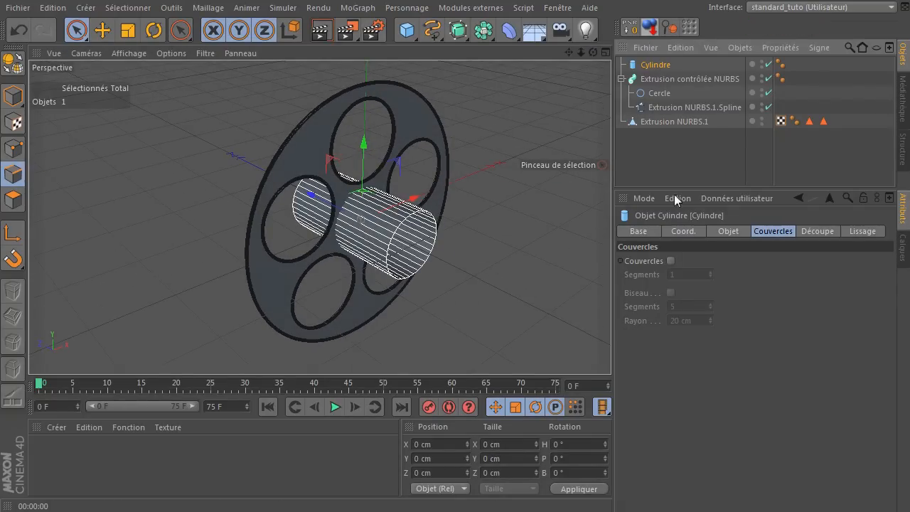
click(729, 231)
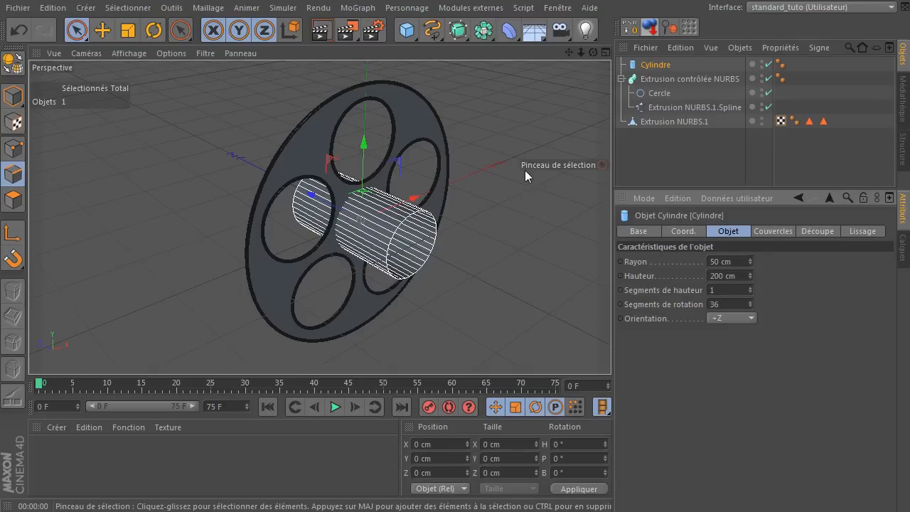
click(746, 261)
text(10)
key(Return)
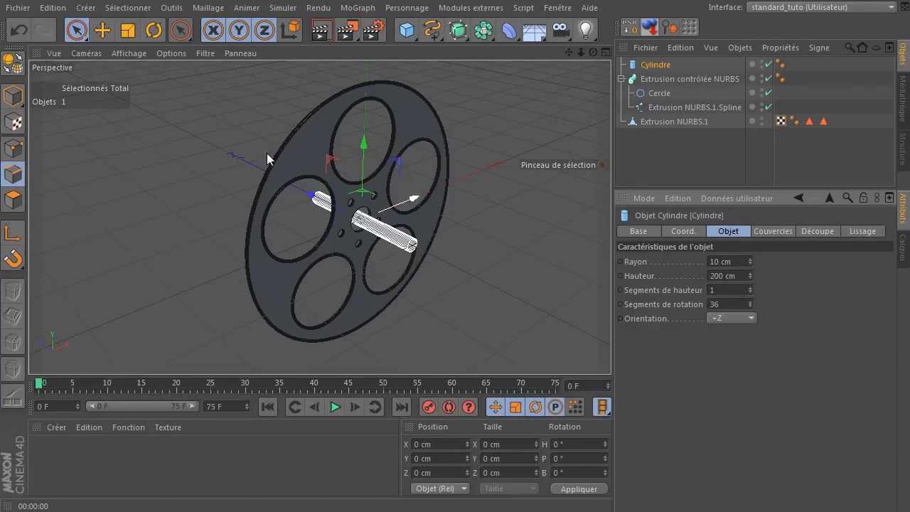
click(19, 30)
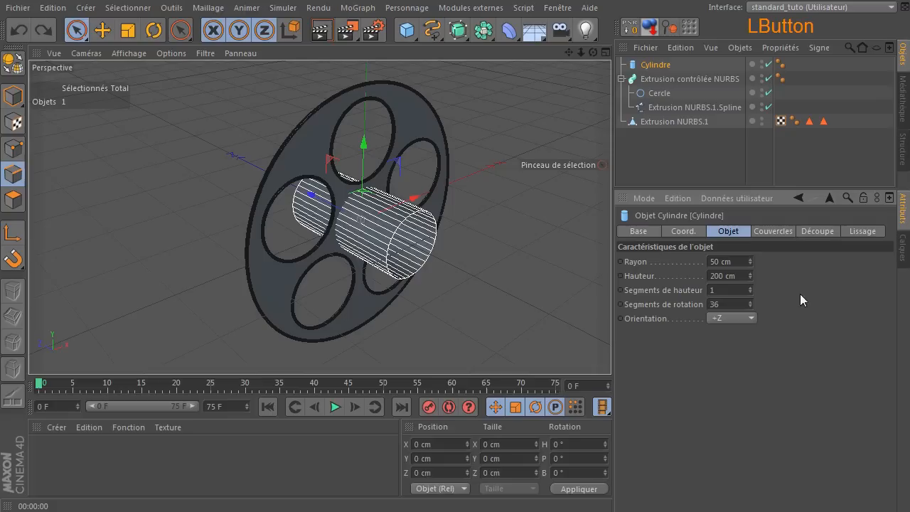
Try a height of 20 cm for the central cylinder.
double_click(737, 276)
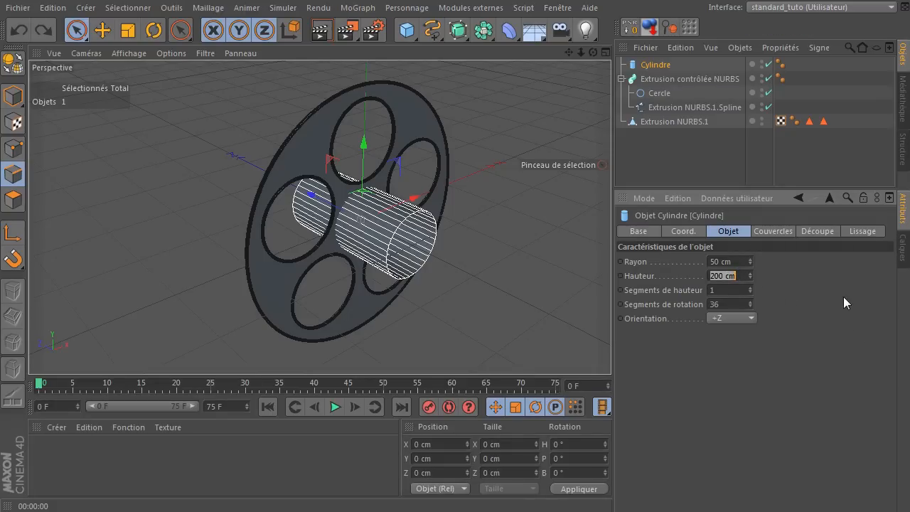
text(20)
key(Return)
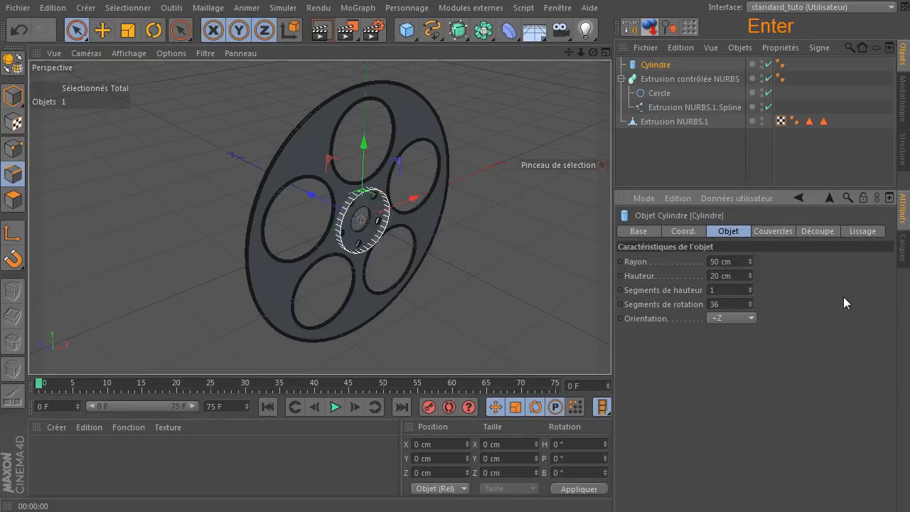
Set the central cylinder's height to 40 cm and check its depth against the flange from several angles.
drag(593, 52, 680, 52)
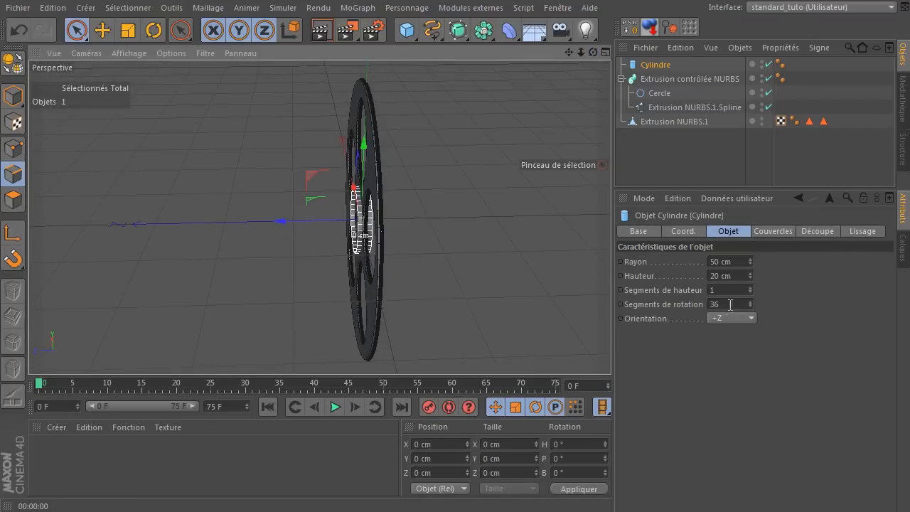
click(734, 276)
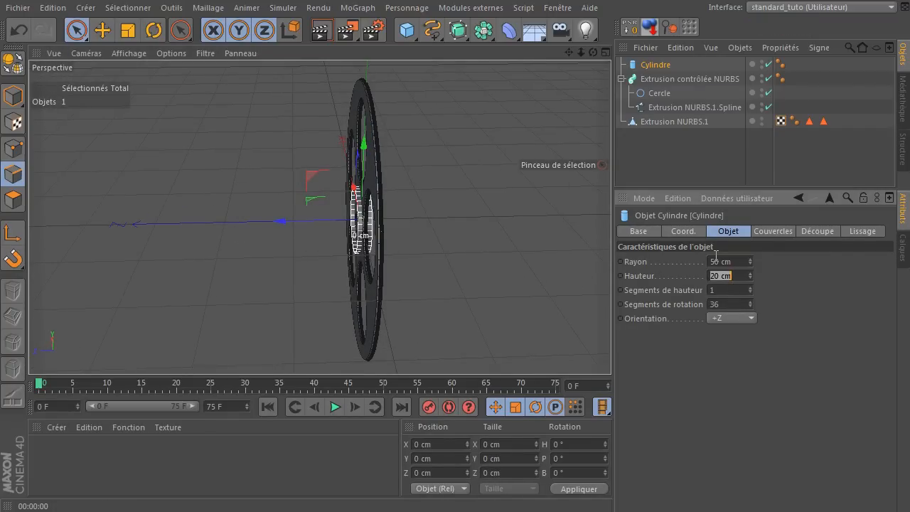
text(40)
key(Return)
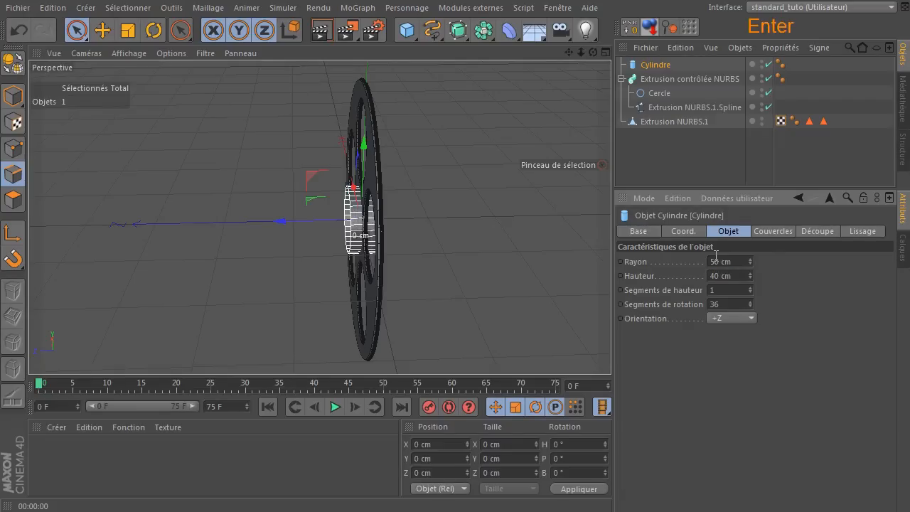
drag(593, 57, 544, 59)
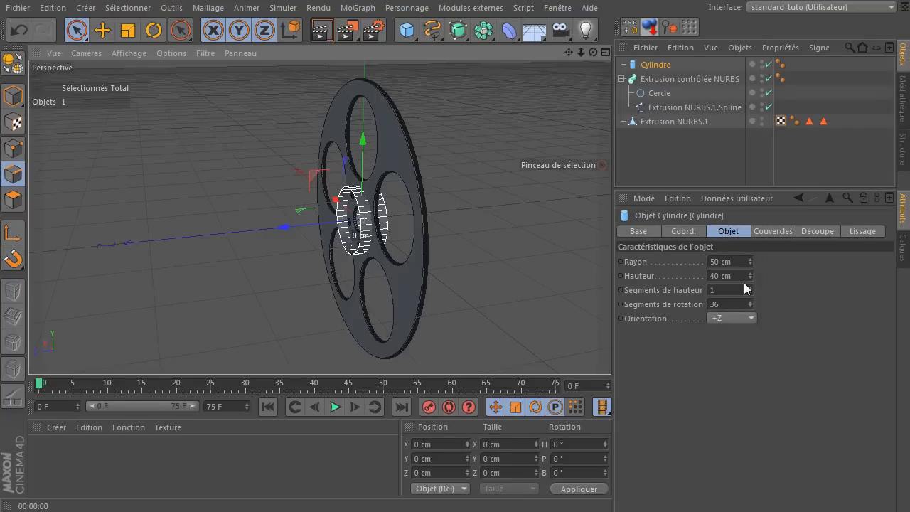
drag(593, 53, 567, 53)
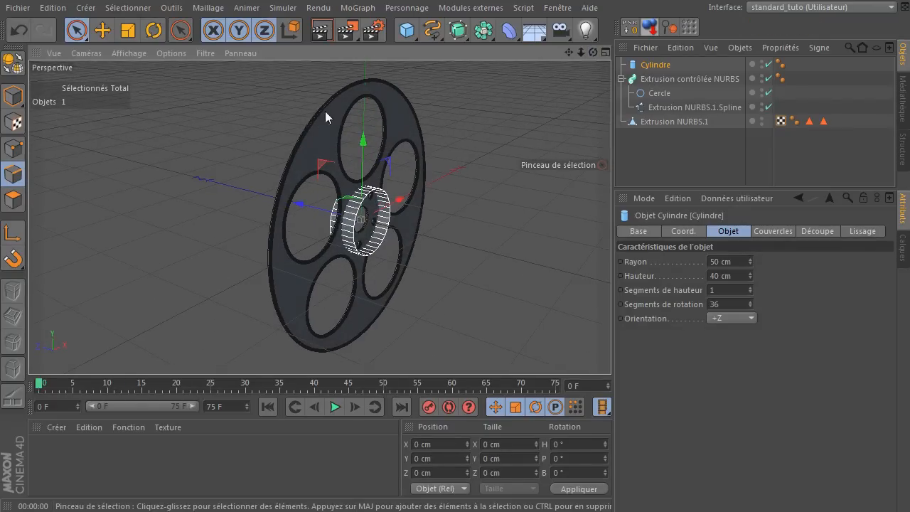
Group the flange polygon object and its swept border under a null object named disque.
click(653, 122)
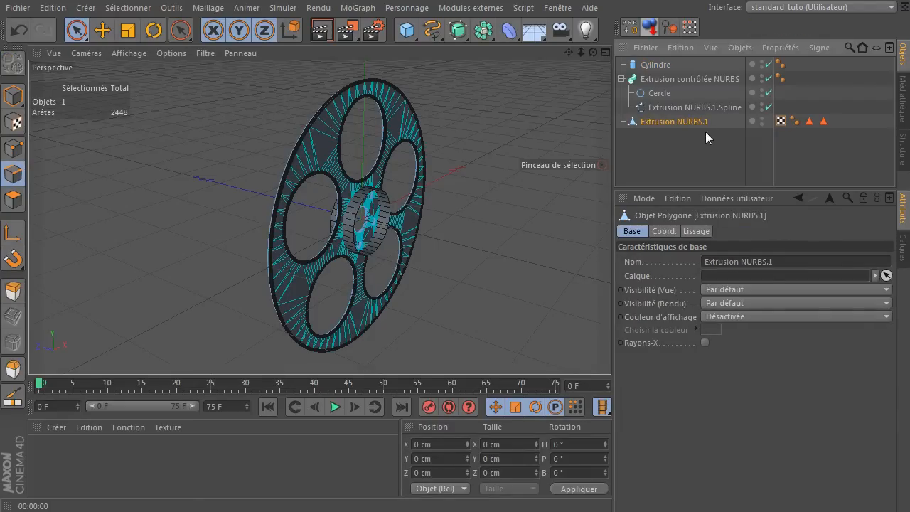
ctrl+click(666, 79)
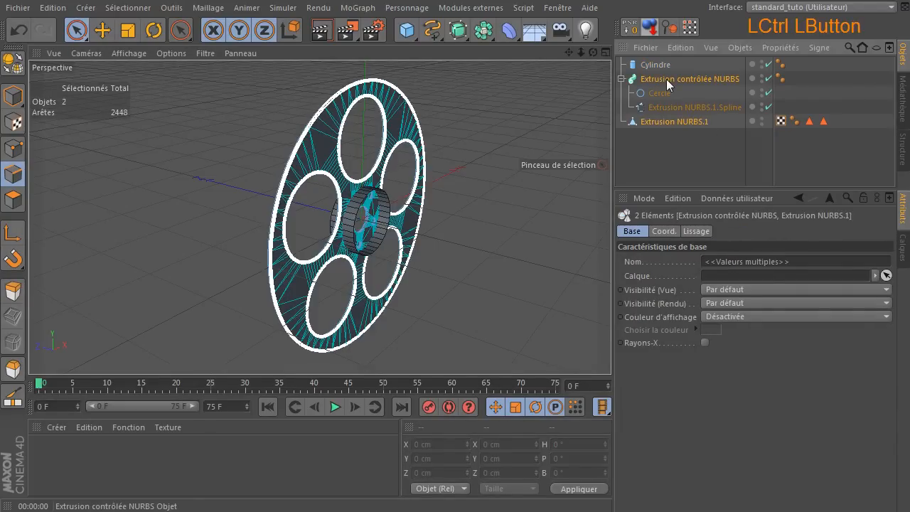
key(alt)
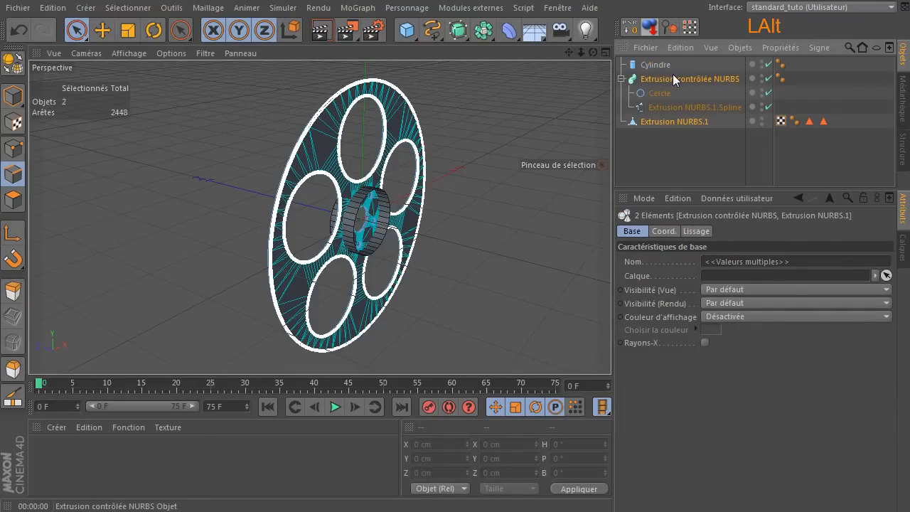
key(alt+g)
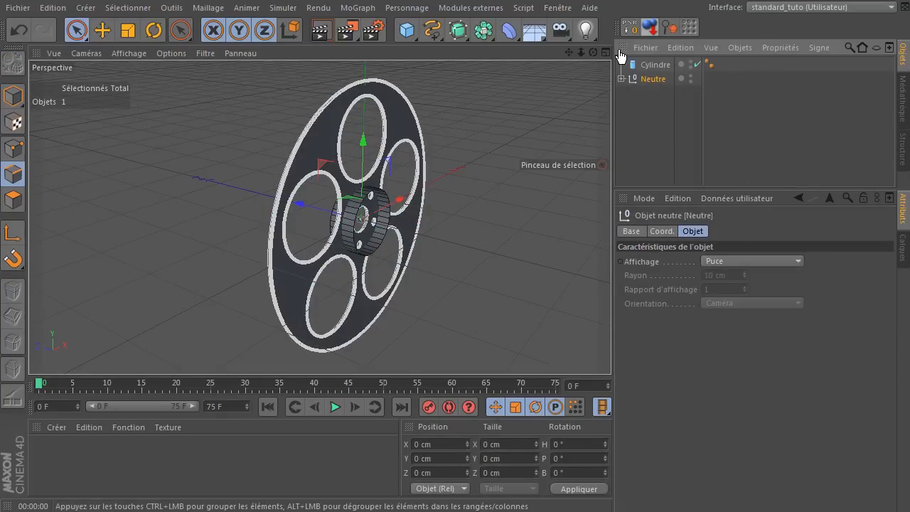
double_click(654, 80)
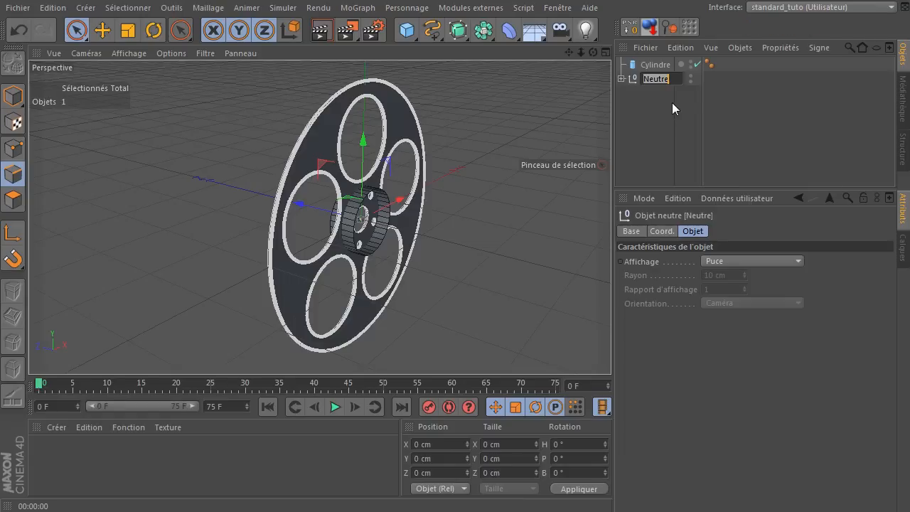
text(disque)
key(Return)
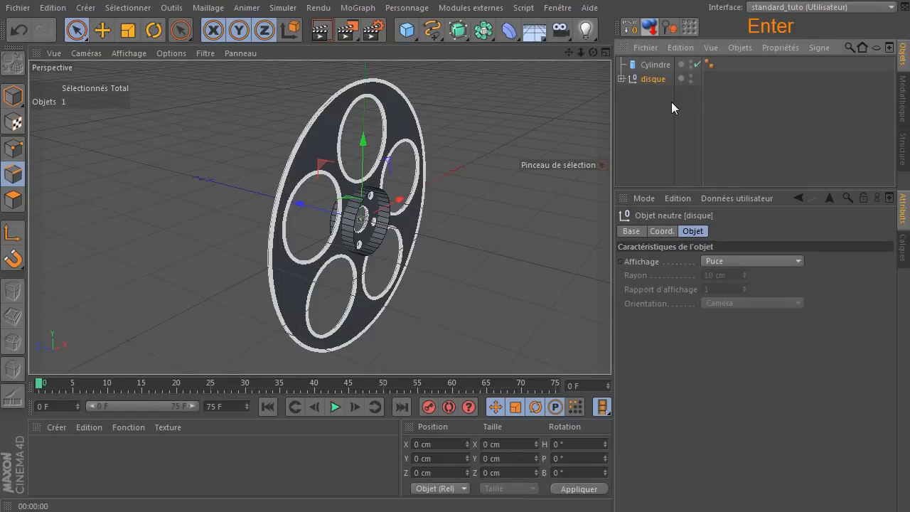
In the right view, move the disque group along negative Z until it is clear of the cylinder's end.
middle_click(380, 246)
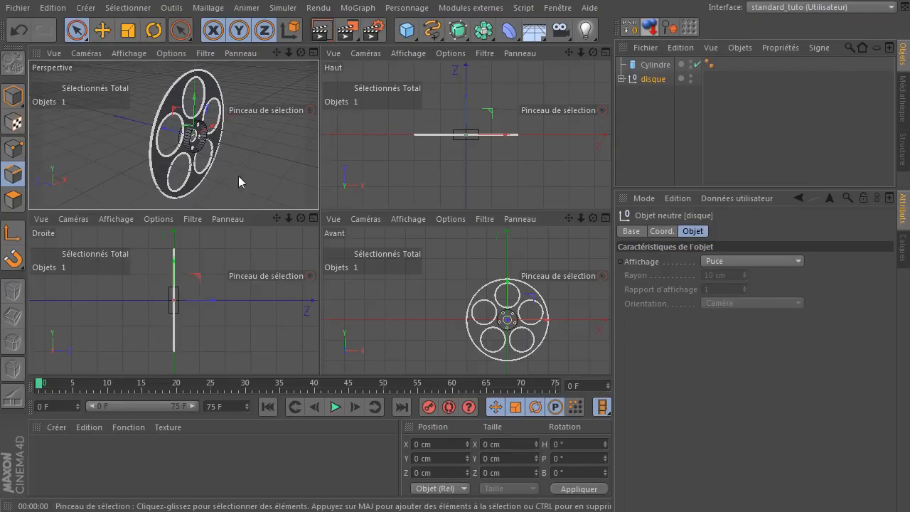
middle_click(213, 154)
middle_click(469, 169)
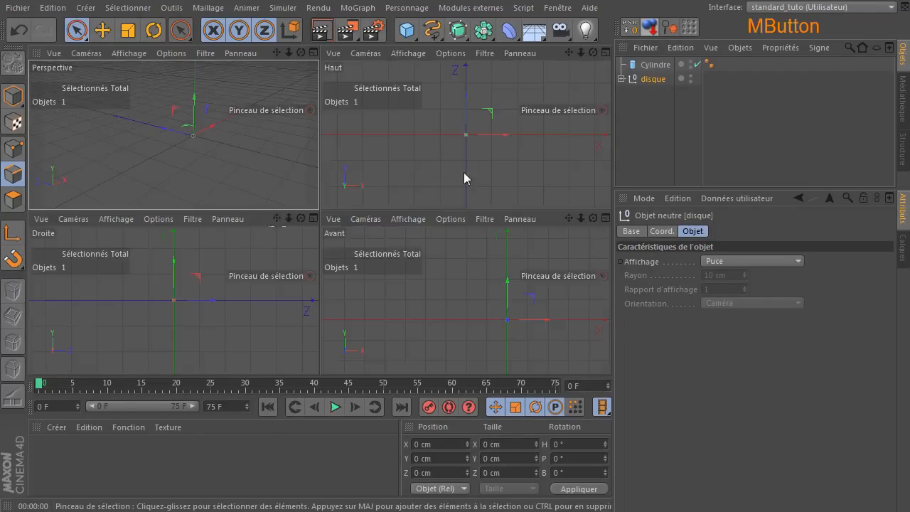
middle_click(206, 306)
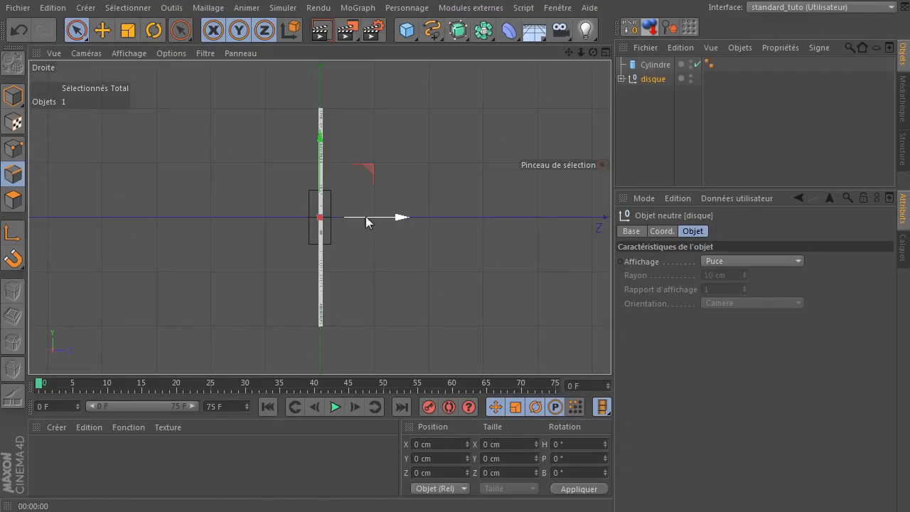
scroll(341, 224, up, 2)
click(390, 215)
drag(391, 215, 370, 223)
scroll(238, 242, up, 5)
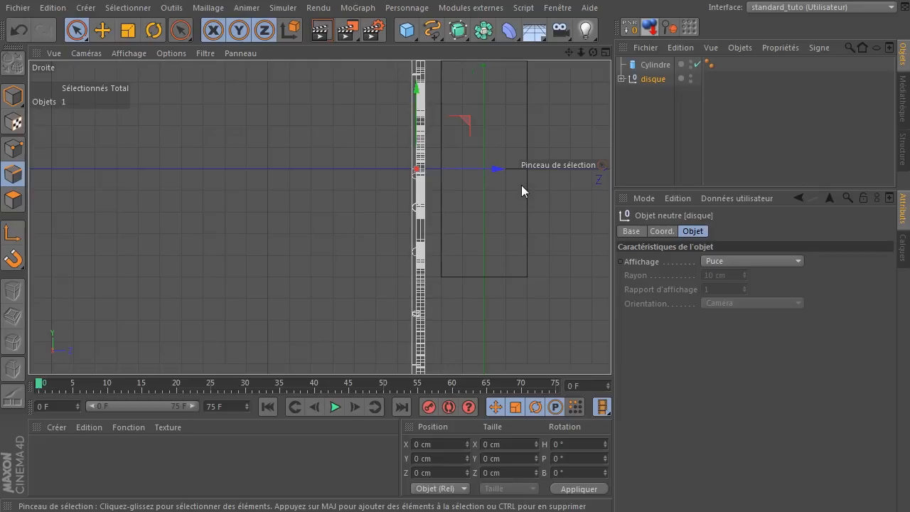
middle_click(505, 197)
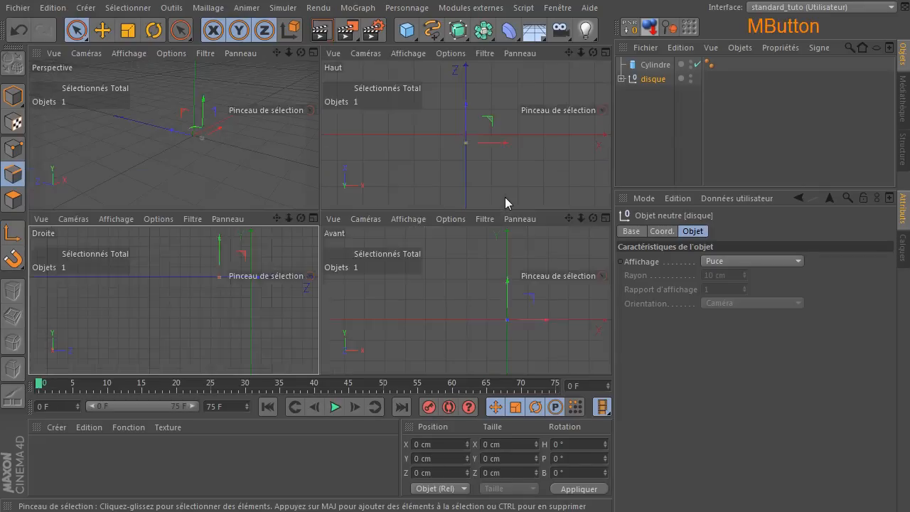
middle_click(293, 146)
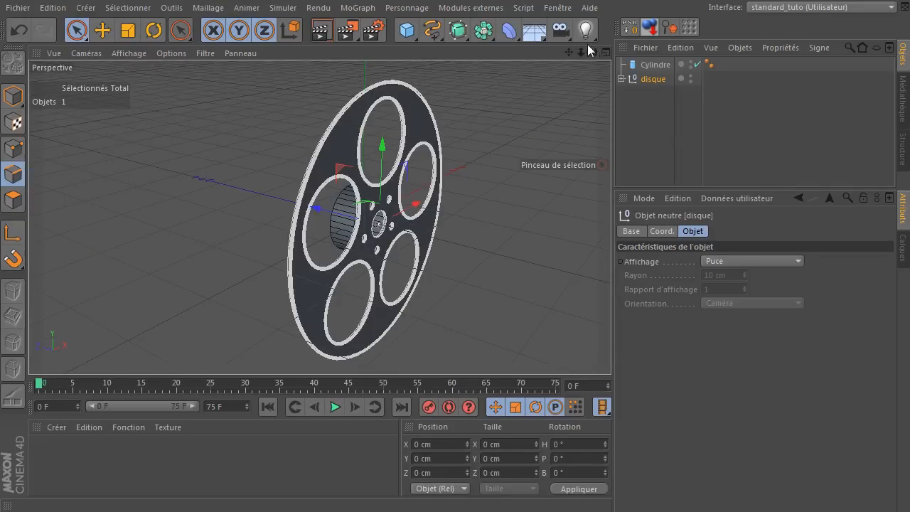
mouse_move(593, 52)
mouse_down()
mouse_move(530, 53)
mouse_move(594, 52)
mouse_up()
Move the disque group back along Z in the right view so the flange meets the cylinder's end edge.
middle_click(413, 149)
middle_click(253, 253)
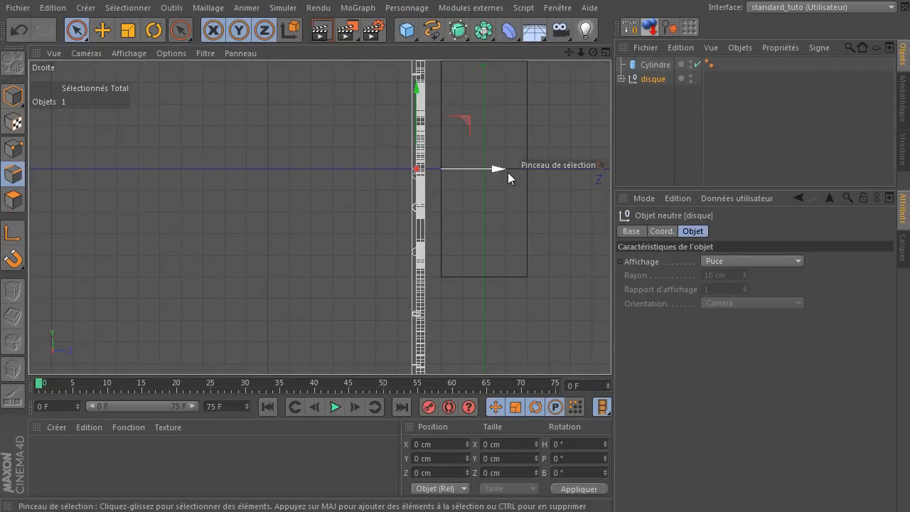
scroll(497, 190, up, 10)
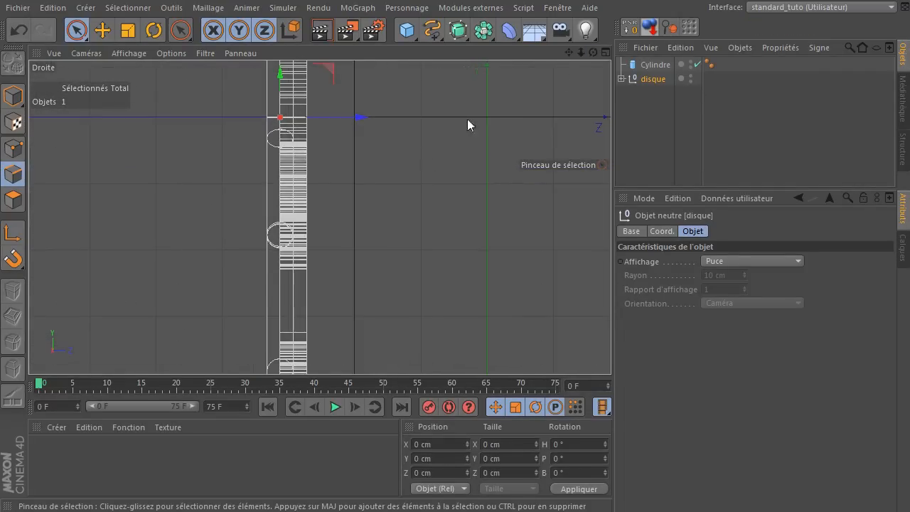
drag(569, 53, 403, 187)
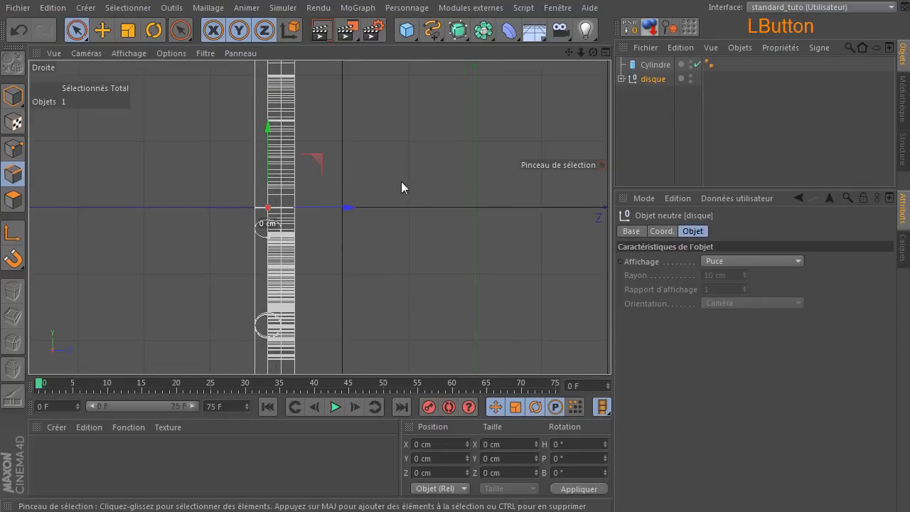
drag(347, 208, 399, 198)
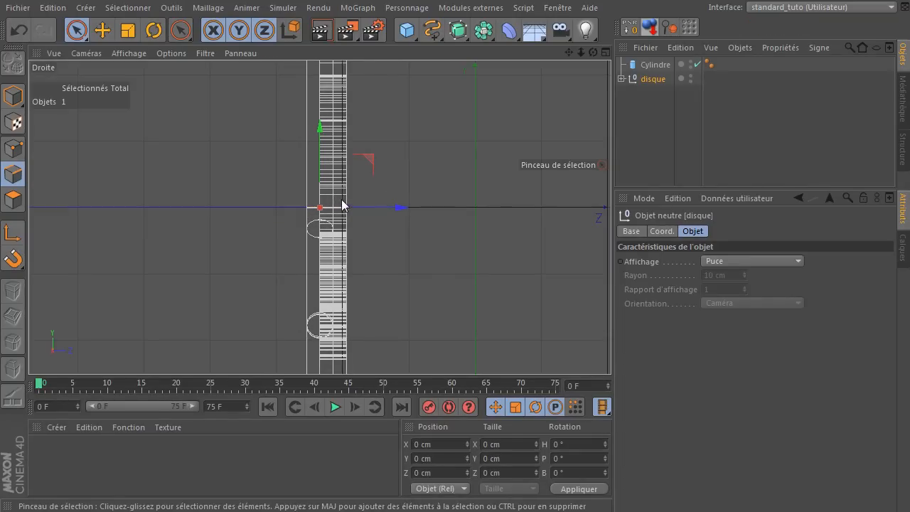
middle_click(247, 223)
middle_click(267, 135)
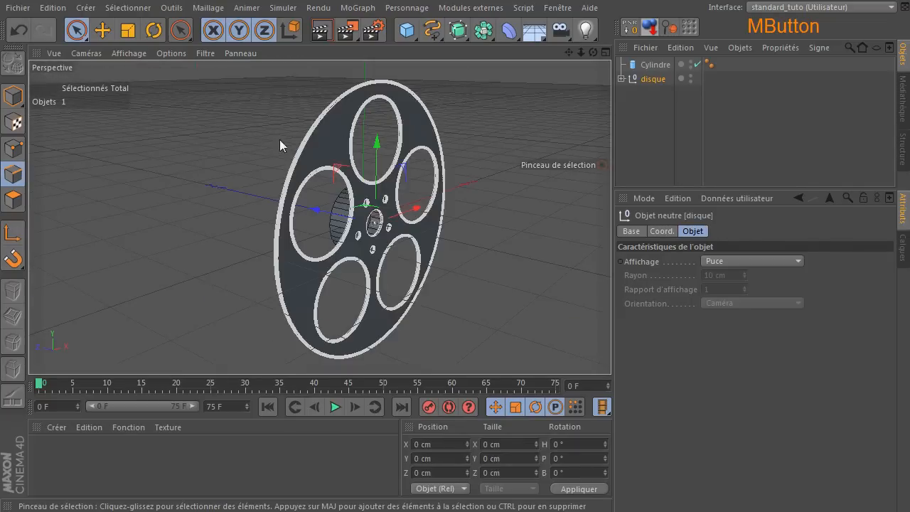
drag(593, 53, 555, 55)
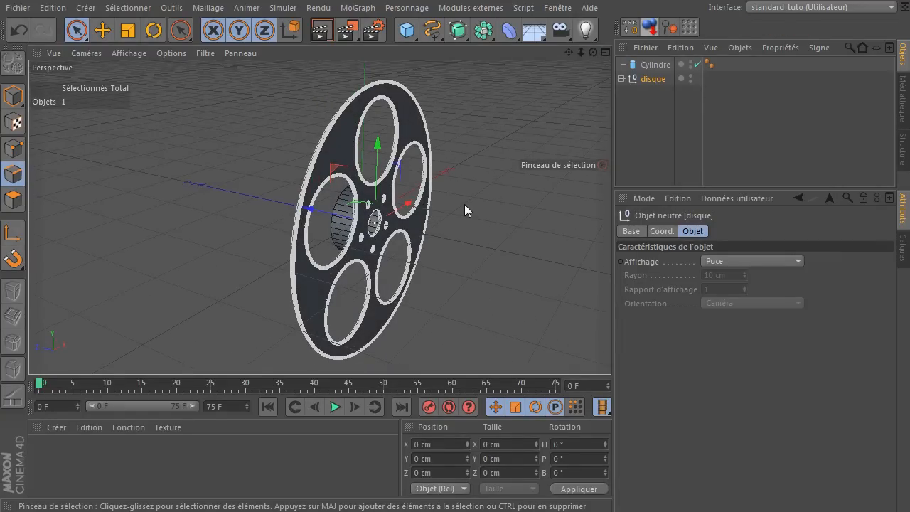
Add a Symmetry object and make the disque group its child.
drag(458, 30, 664, 9)
drag(482, 30, 667, 96)
click(653, 94)
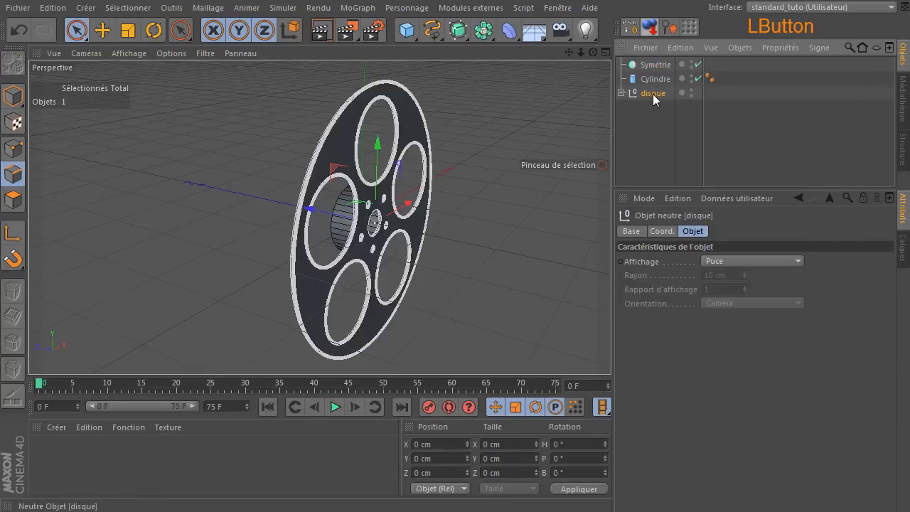
drag(662, 65, 662, 63)
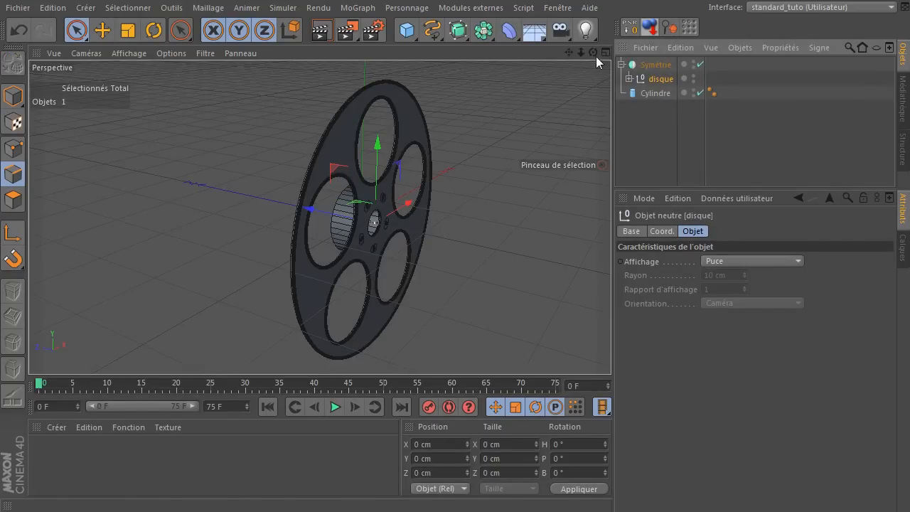
Set the Symmetry object's mirror plane to XY so the disque flange is duplicated at the cylinder's other end.
drag(593, 52, 618, 56)
drag(375, 224, 375, 222)
scroll(327, 225, up, 4)
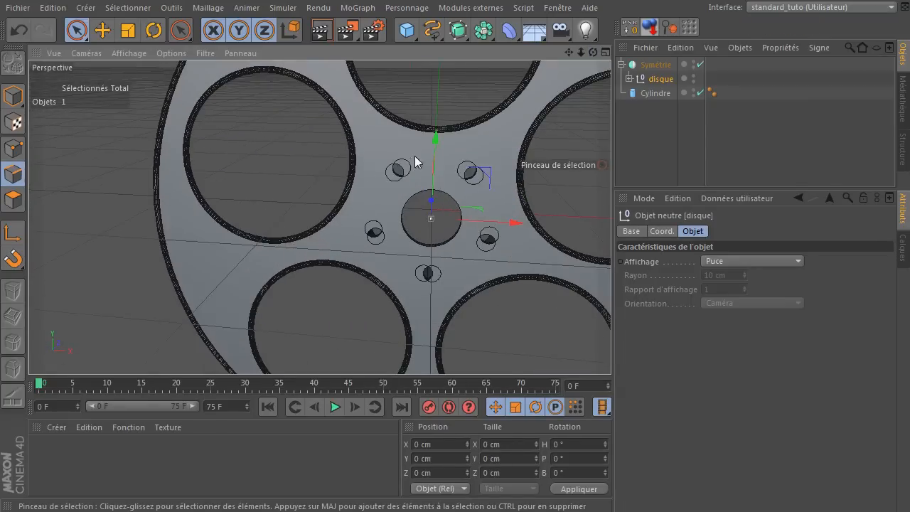
drag(596, 52, 583, 54)
click(661, 64)
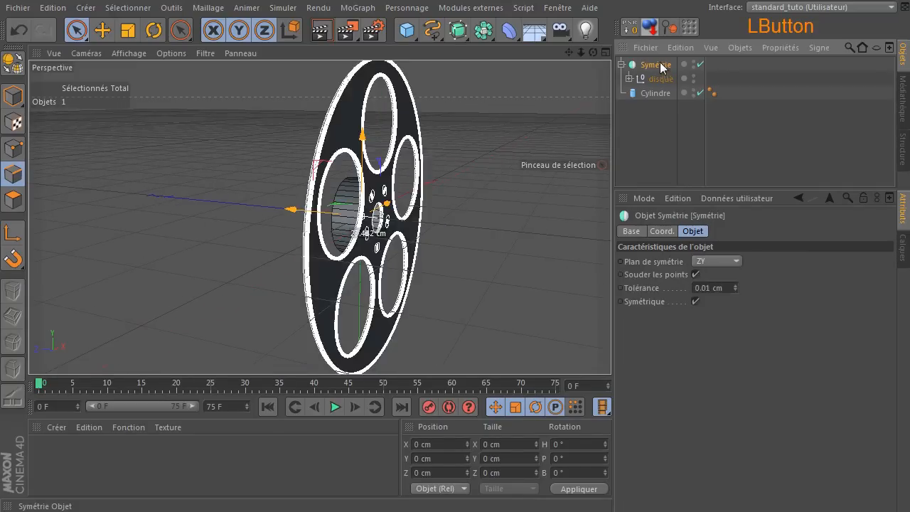
click(715, 262)
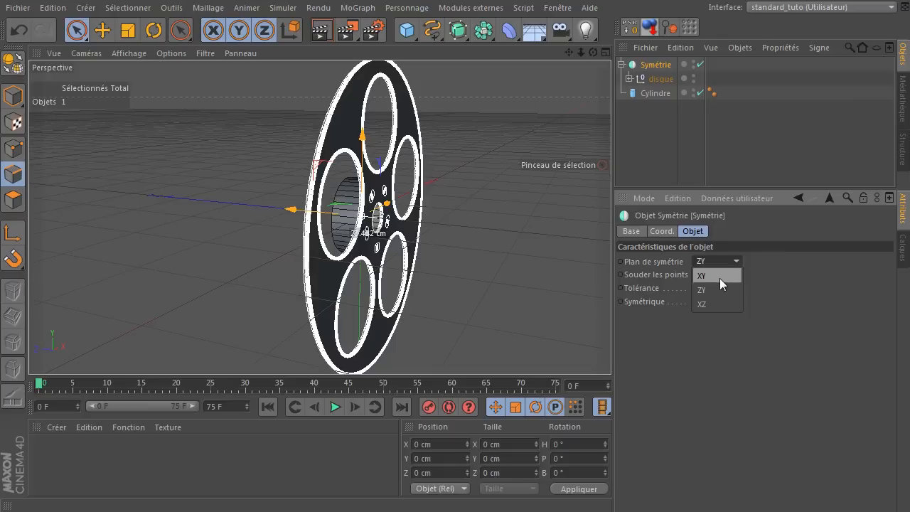
click(719, 278)
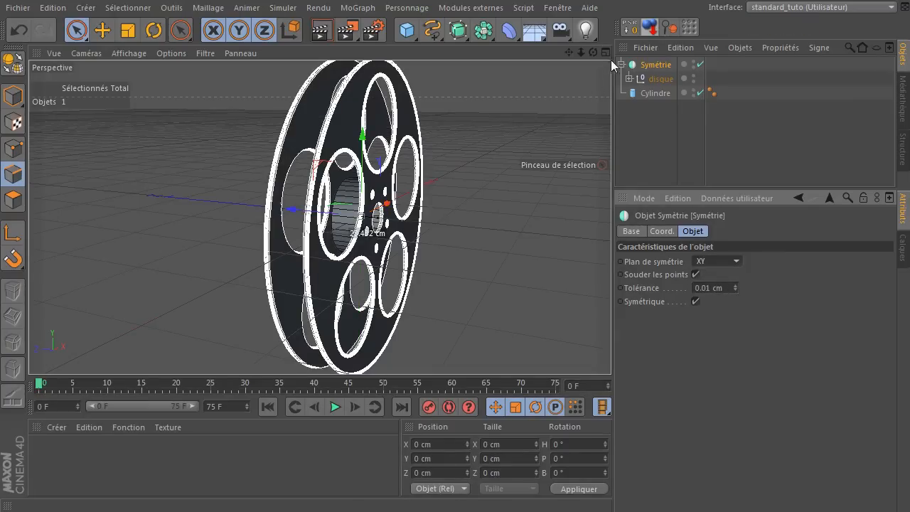
Render previews of the whole reel and of the flange's central holes in the perspective view to check the mirrored model.
mouse_move(594, 53)
mouse_down()
mouse_move(565, 54)
mouse_move(623, 54)
mouse_move(611, 47)
mouse_move(588, 56)
mouse_up()
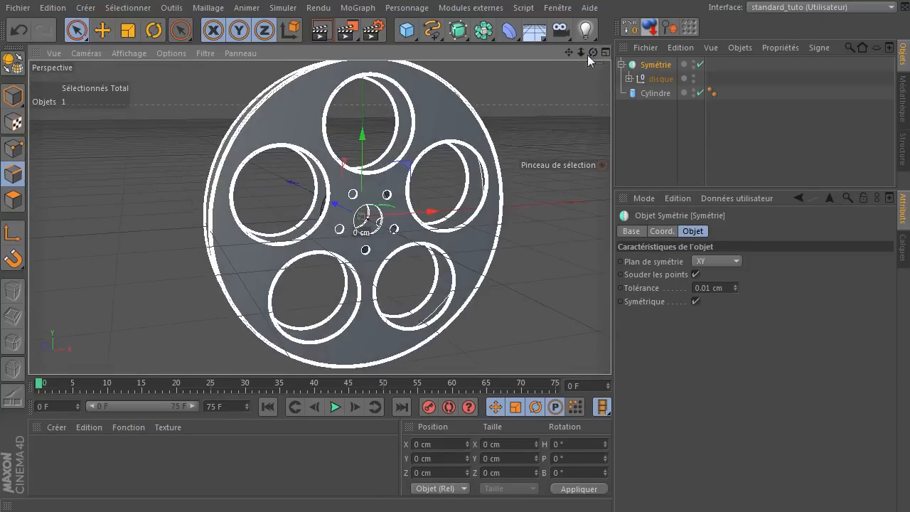
click(318, 36)
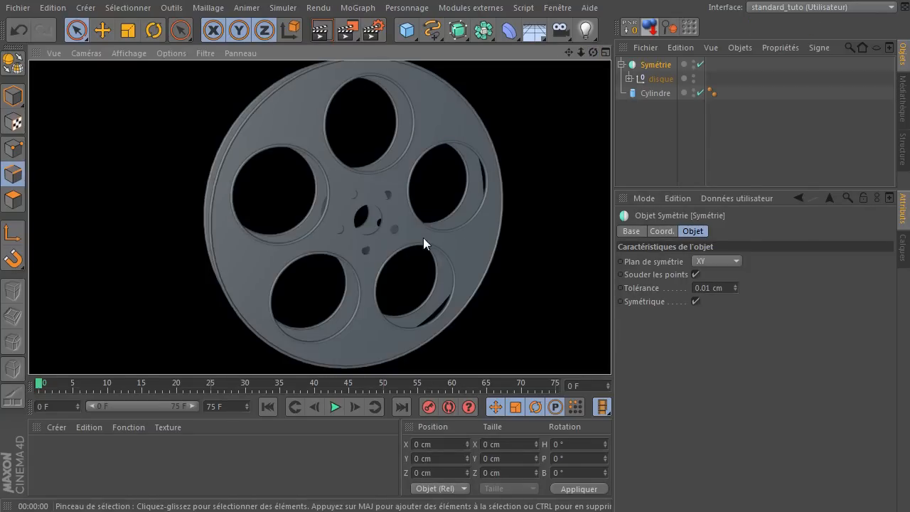
scroll(371, 234, up, 10)
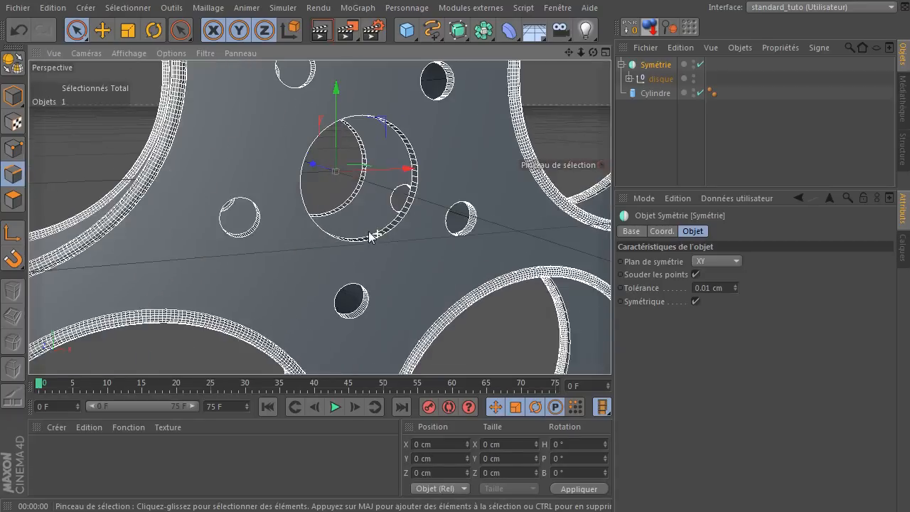
click(321, 32)
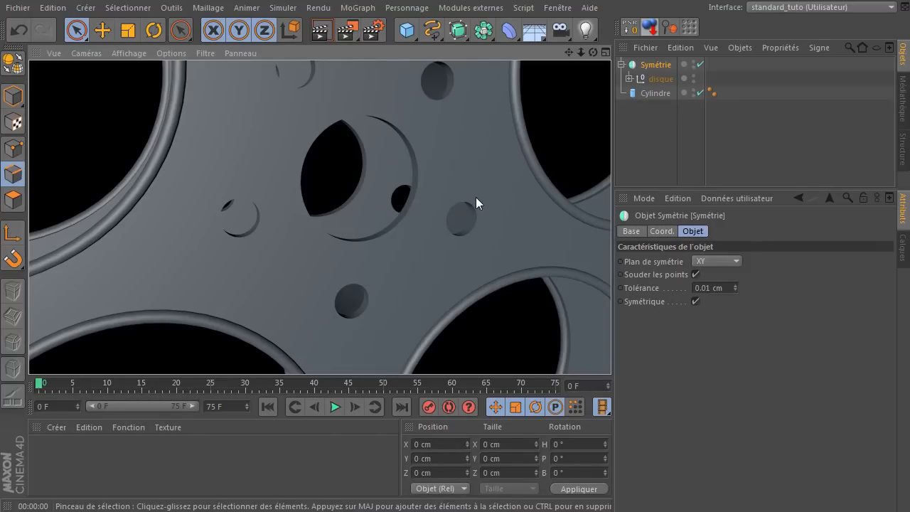
scroll(440, 204, down, 10)
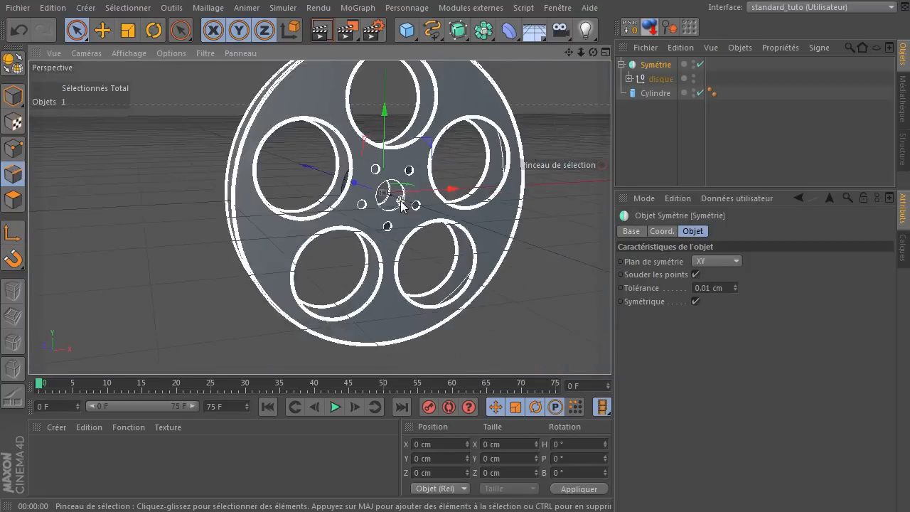
scroll(402, 206, down, 3)
drag(593, 52, 508, 72)
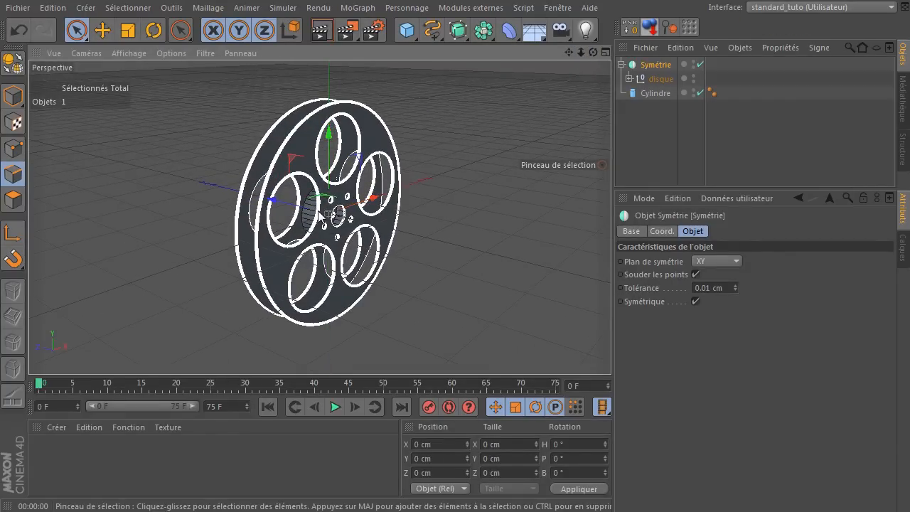
Activate Loop Selection in edge mode and select the Extrusion NURBS.1 polygon object inside disque.
click(14, 175)
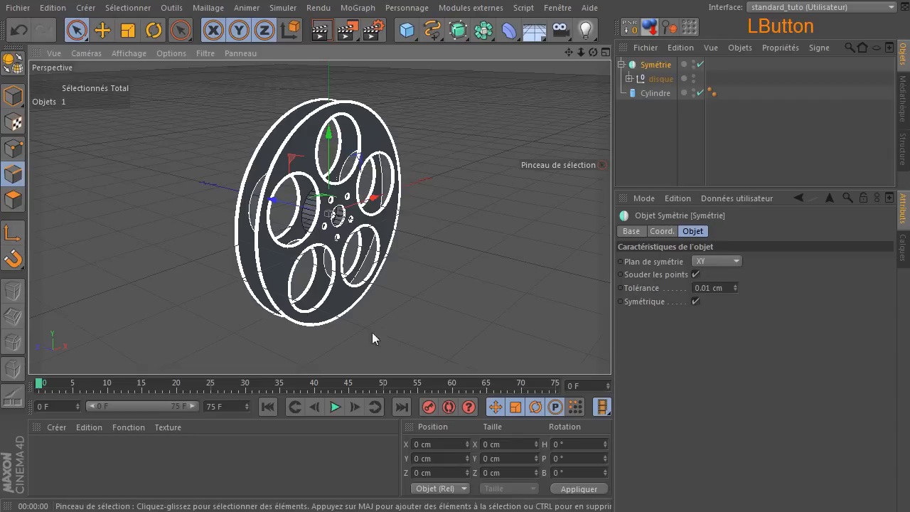
key(u)
key(l)
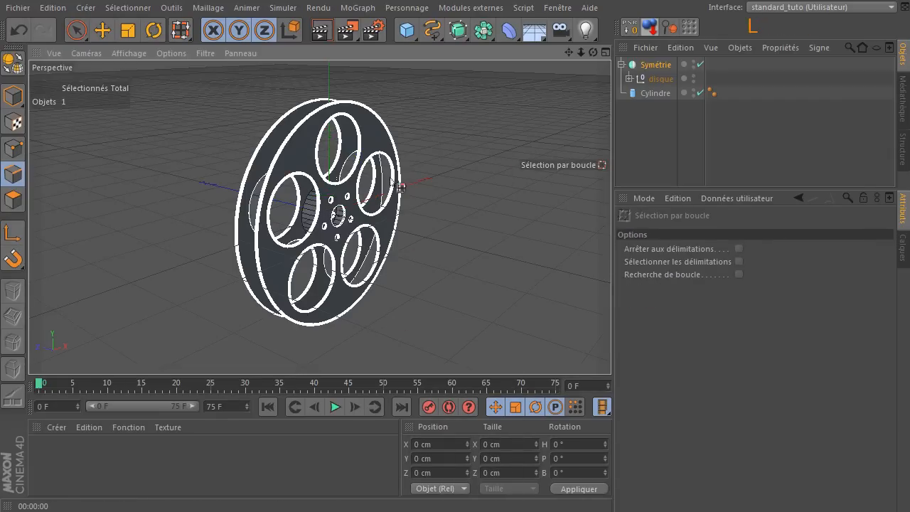
click(637, 79)
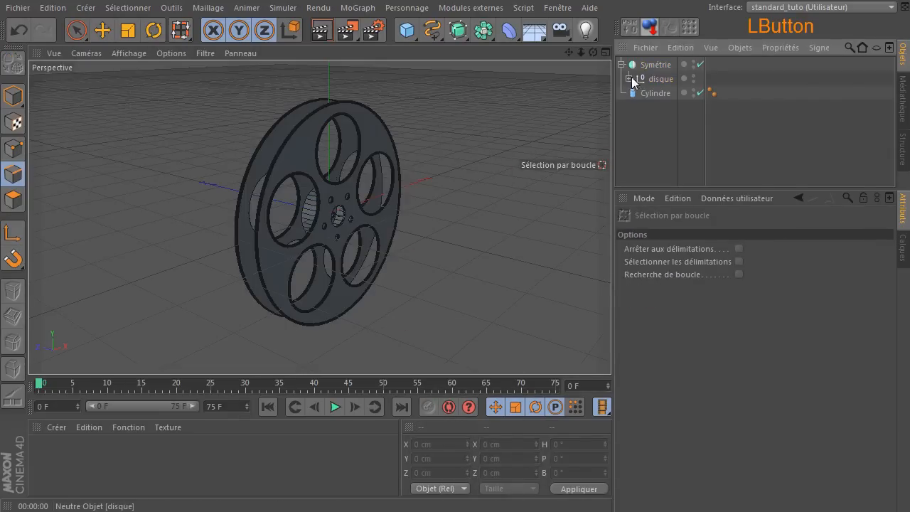
click(630, 79)
click(683, 136)
Select the front edge loop of the disc's central hole and bevel it with a 0.4 cm inner offset.
scroll(287, 239, up, 3)
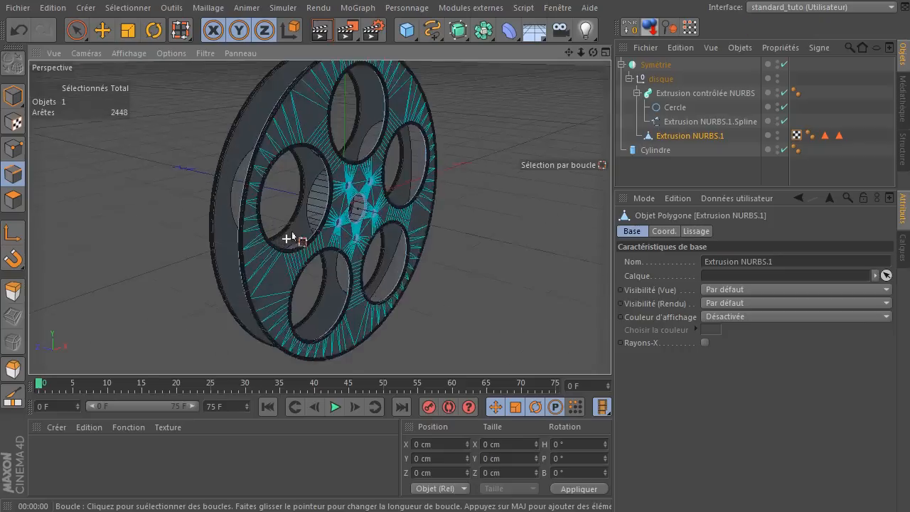
scroll(287, 239, up, 4)
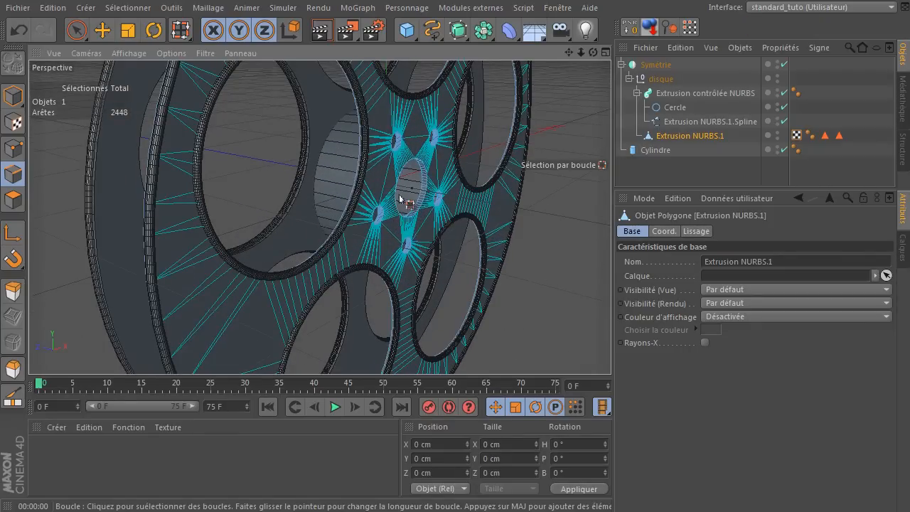
click(397, 195)
click(429, 184)
scroll(392, 205, up, 6)
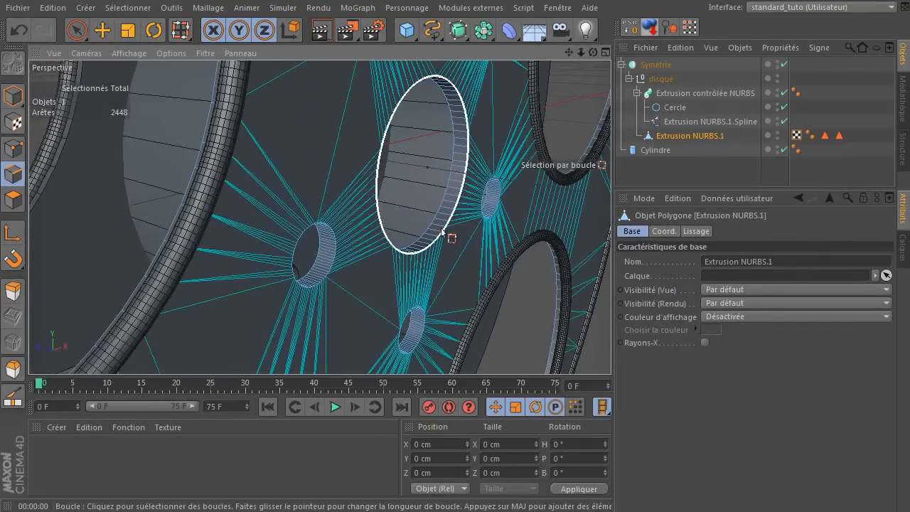
click(452, 235)
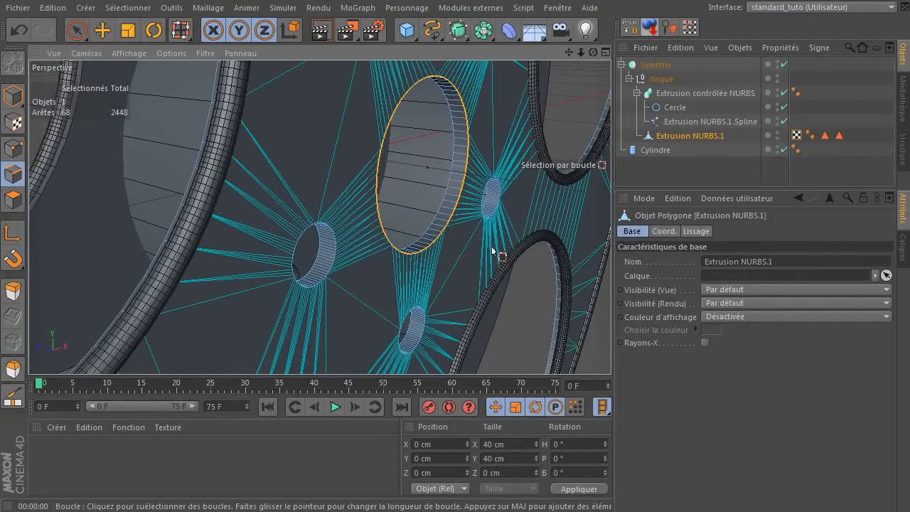
key(m)
key(s)
mouse_move(403, 195)
mouse_down()
mouse_move(437, 195)
mouse_move(388, 195)
mouse_move(475, 195)
mouse_move(406, 197)
mouse_up()
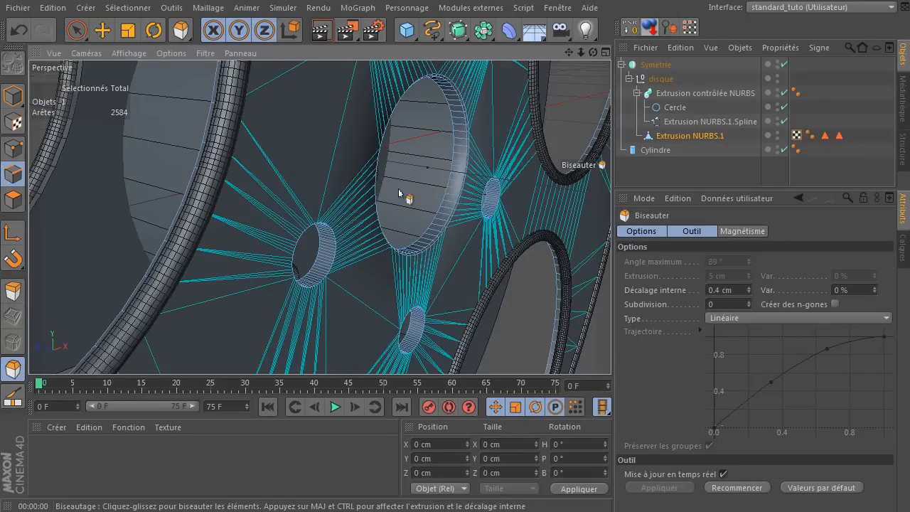
Set the bevel type to Convexe with a subdivision of 2.
click(766, 317)
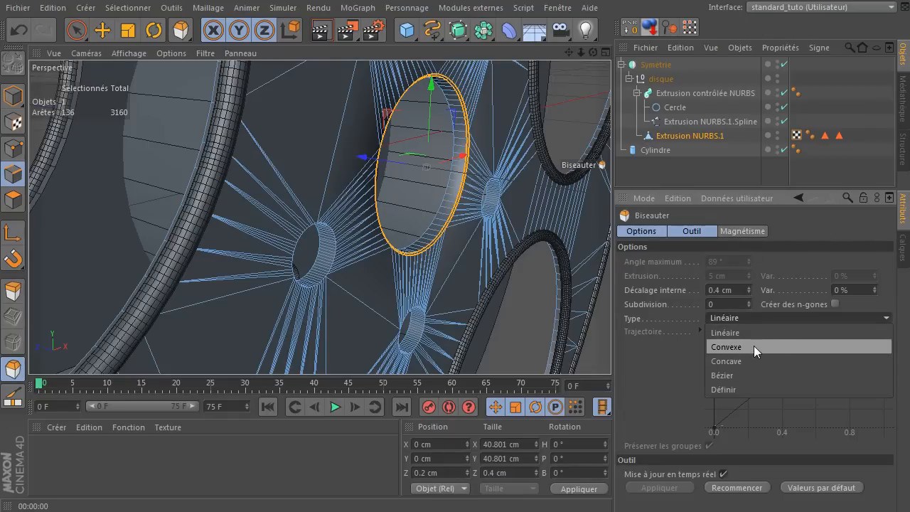
click(754, 346)
scroll(472, 114, up, 5)
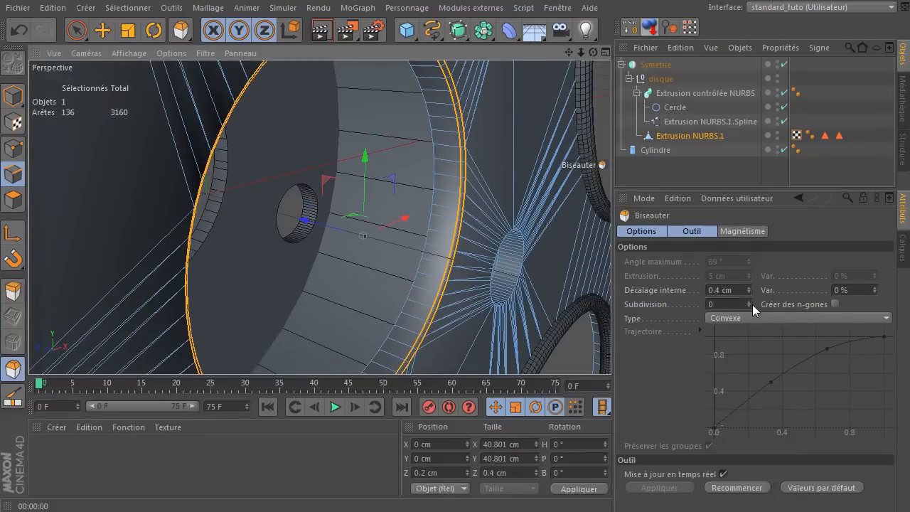
click(749, 302)
click(749, 303)
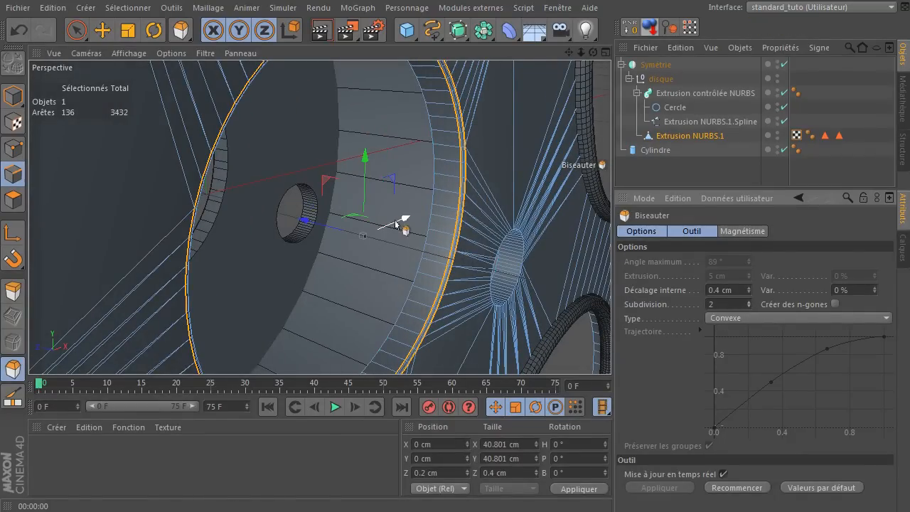
Render the view to check the central hole's bevel, and undo the bevel and its edge selection.
scroll(389, 237, down, 3)
click(318, 34)
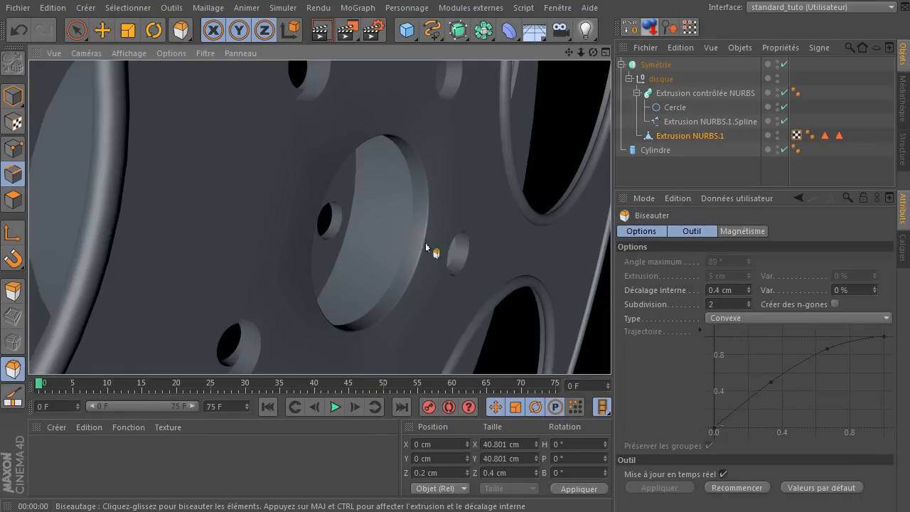
click(21, 36)
click(21, 35)
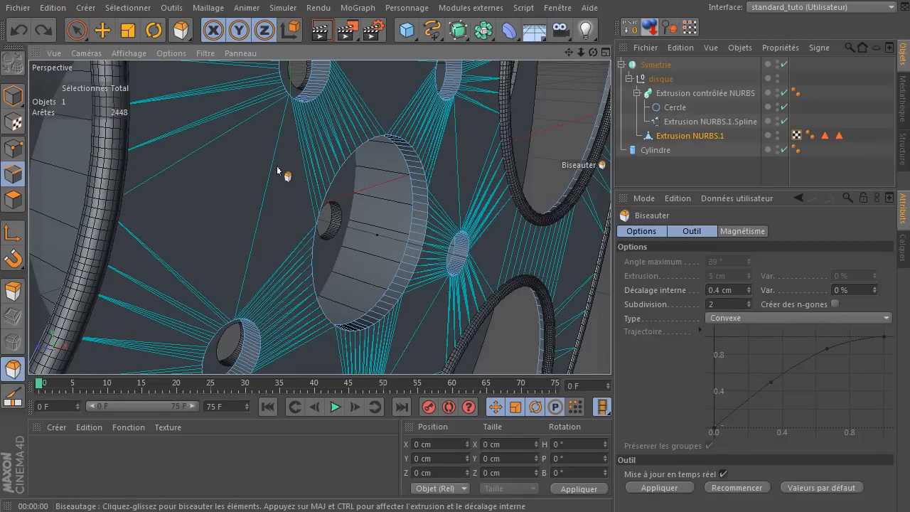
Loop-select the front edges of the two small holes above the central hole.
scroll(278, 165, down, 2)
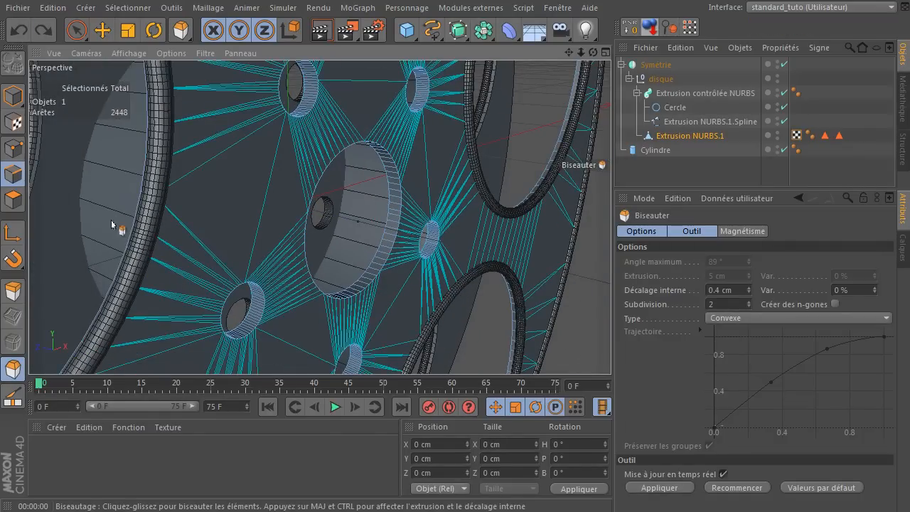
key(u)
key(l)
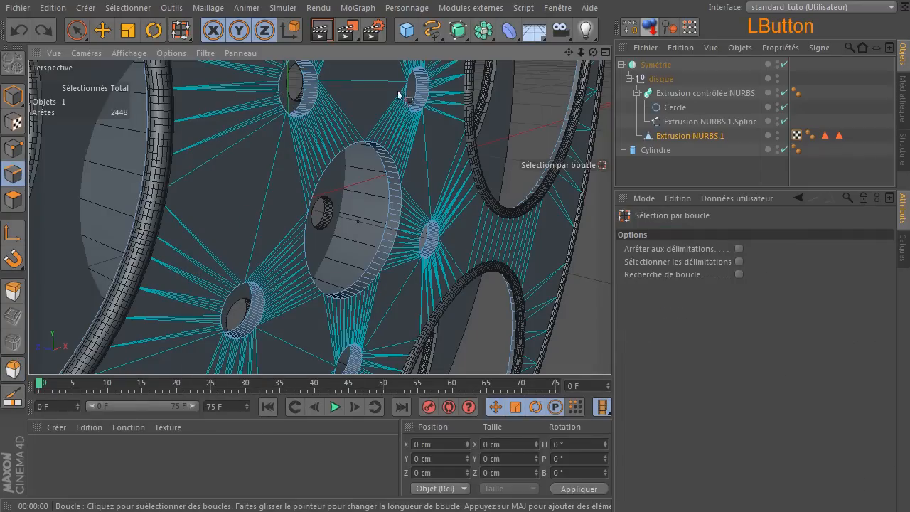
click(285, 86)
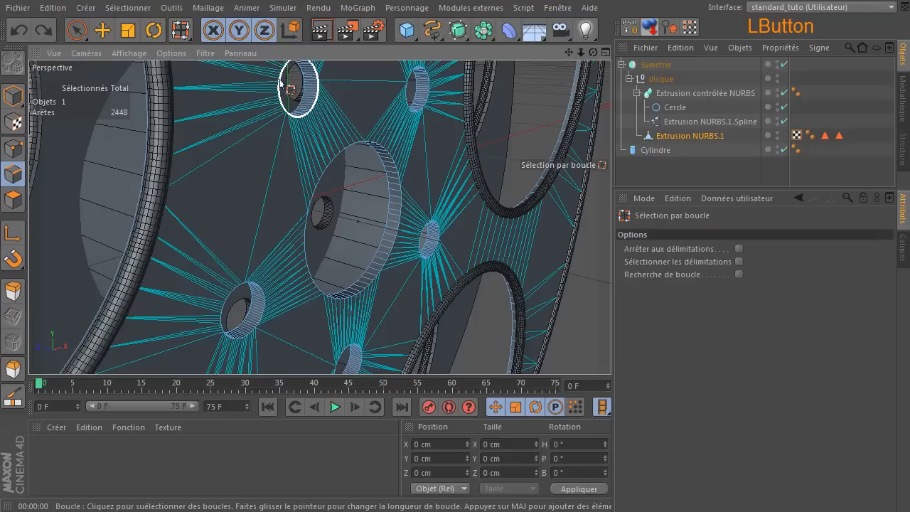
click(408, 86)
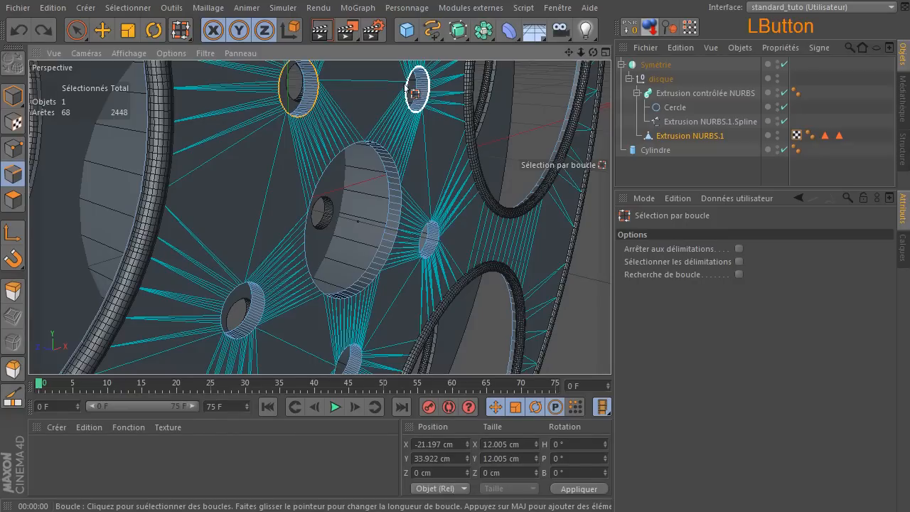
shift+click(414, 91)
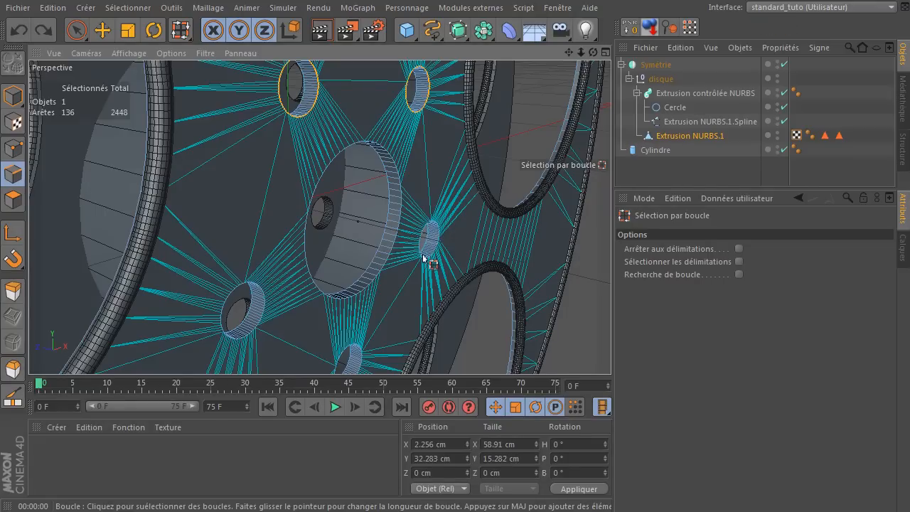
Add the front edge loops of the small hole right of the centre and the central hole to the selection.
scroll(427, 260, up, 4)
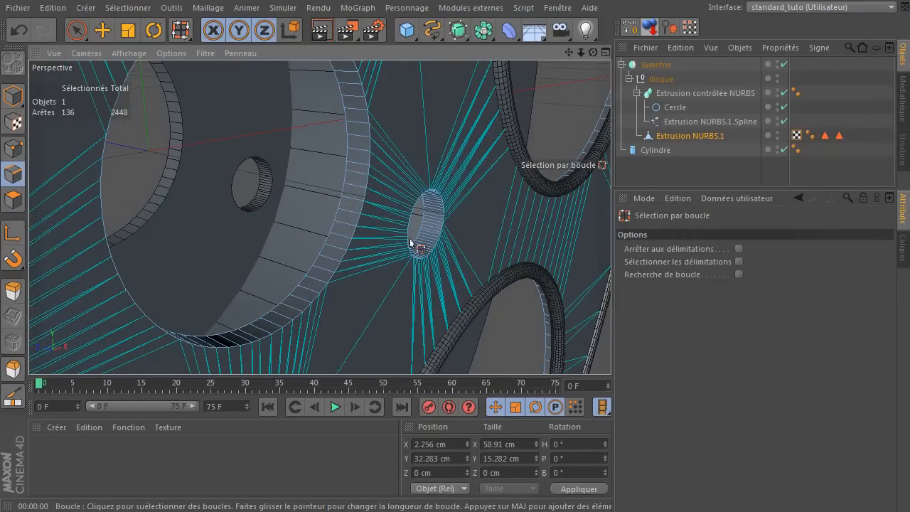
shift+click(412, 245)
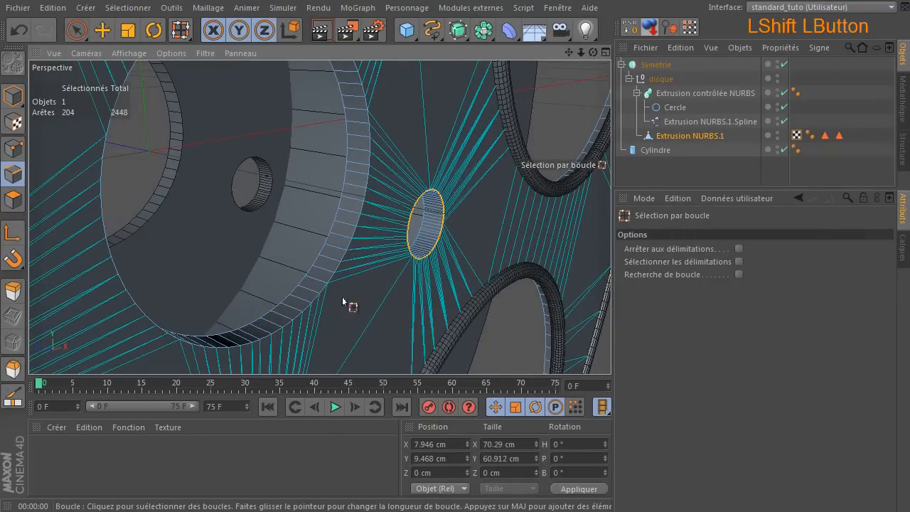
shift+click(343, 257)
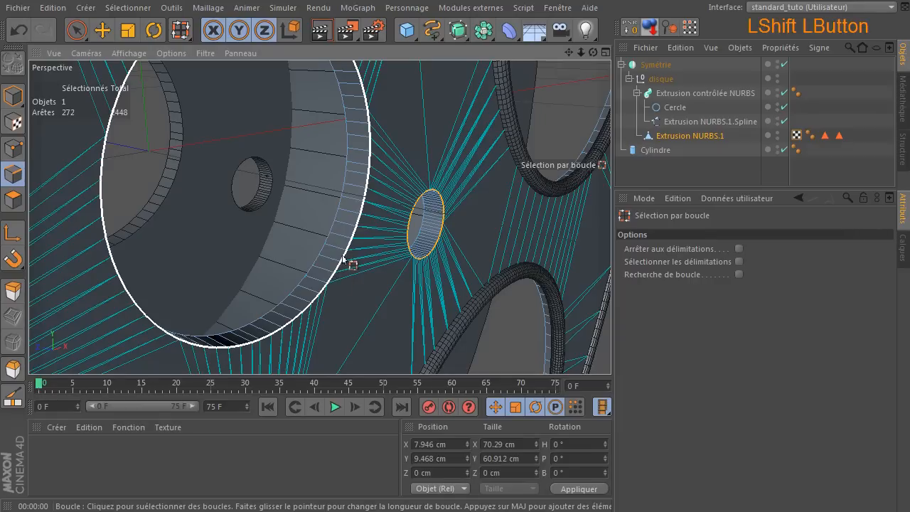
Add the front edge loops of the remaining two small holes, below and left of the central hole, to the selection.
drag(569, 52, 640, 3)
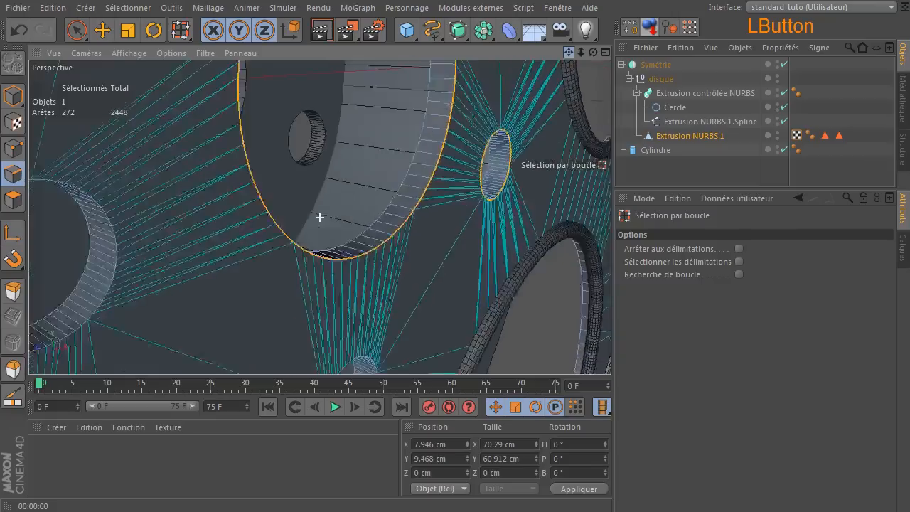
drag(319, 217, 540, 109)
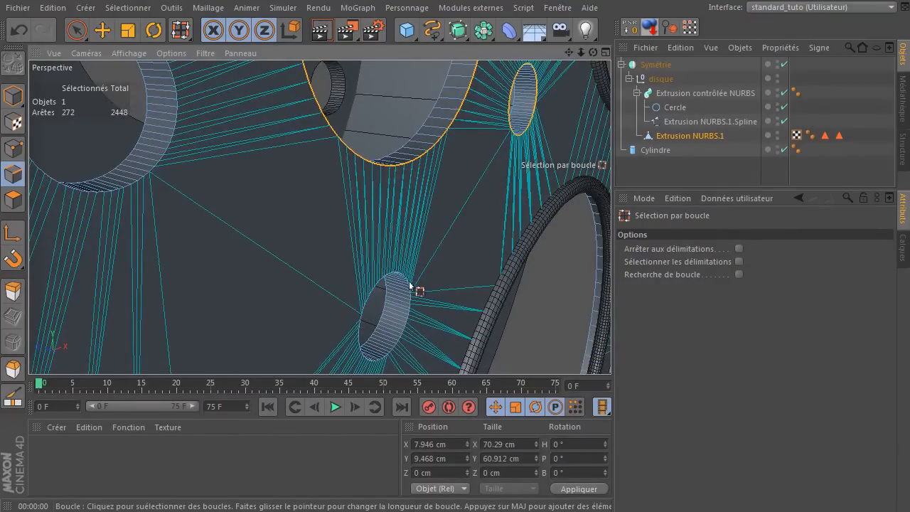
shift+click(415, 322)
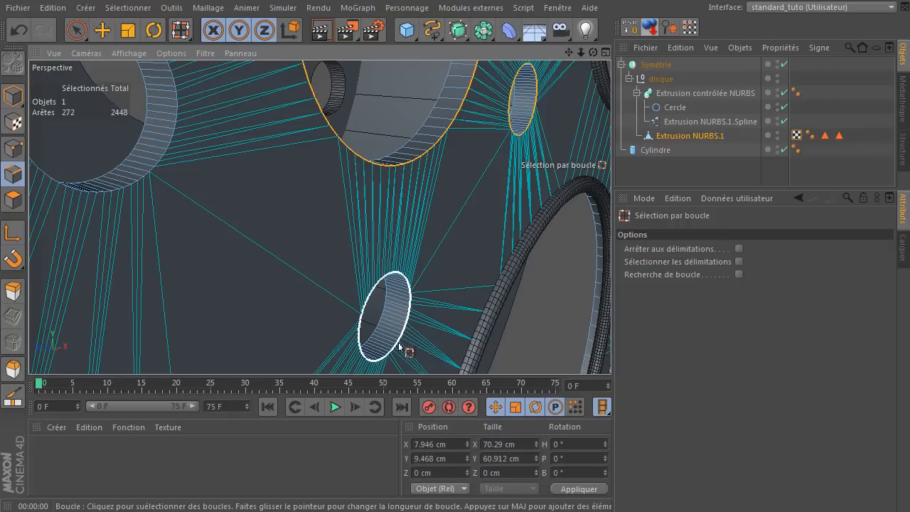
shift+click(402, 345)
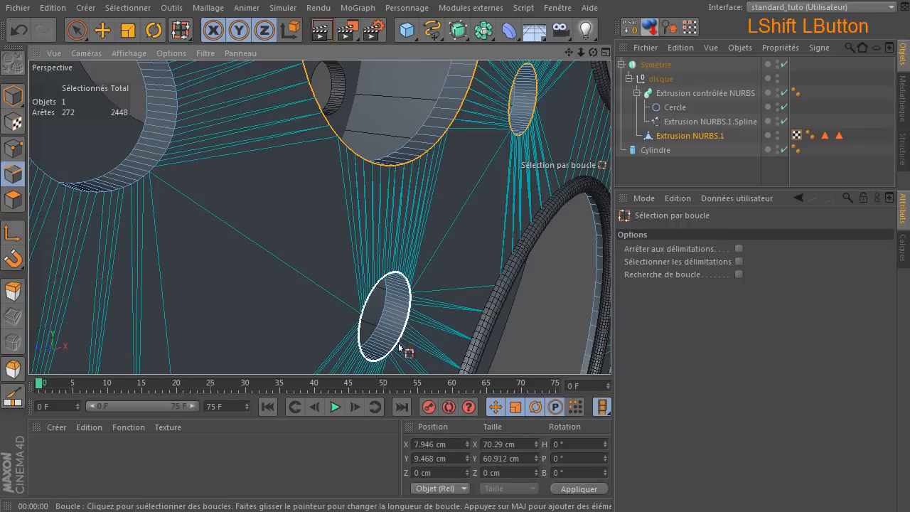
shift+click(131, 192)
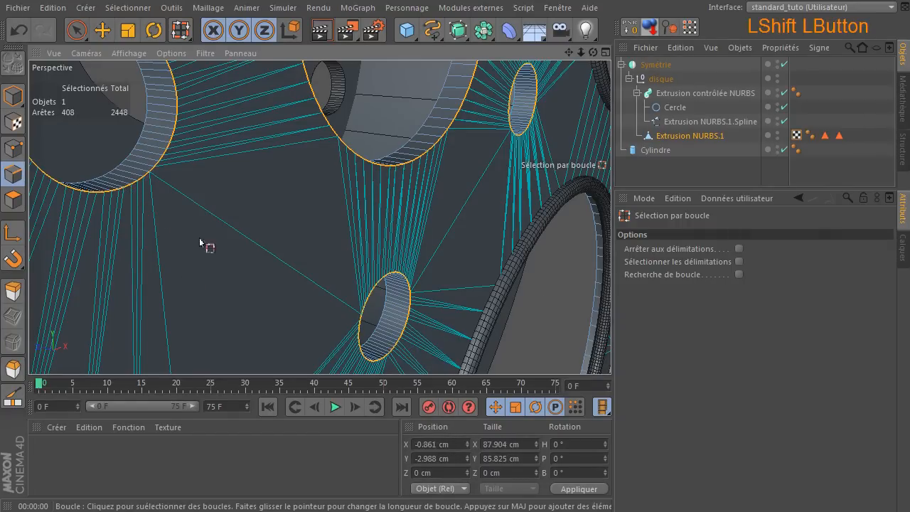
Bevel the selected edge loops of the central hole and five small holes with an inner offset of about 0.31 cm.
scroll(194, 273, down, 6)
scroll(194, 274, up, 3)
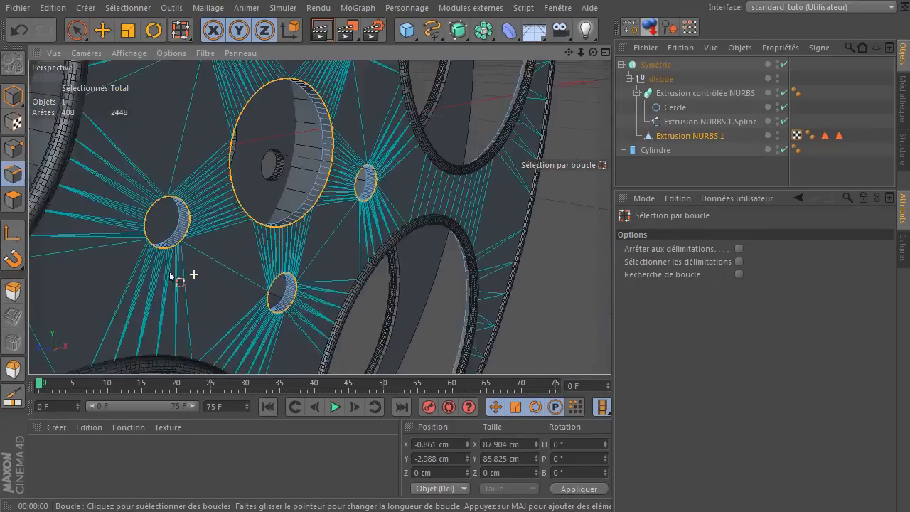
scroll(171, 275, up, 2)
key(m)
key(s)
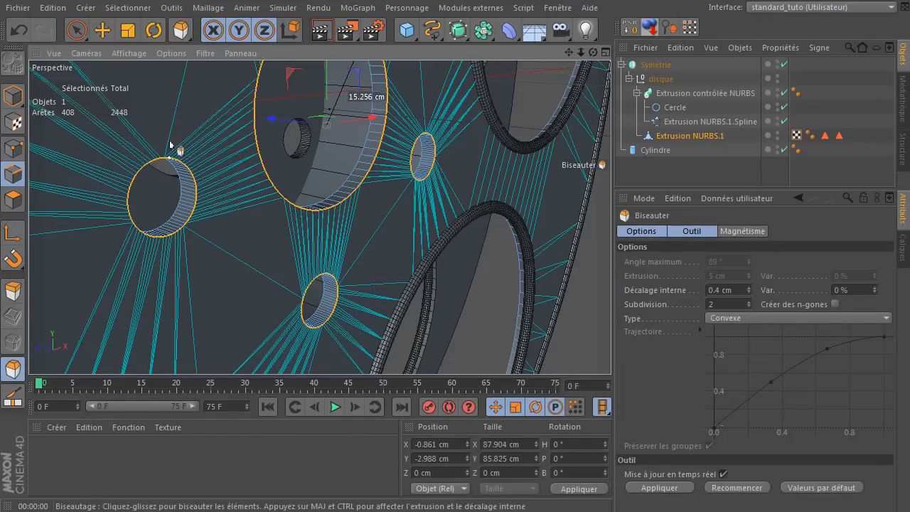
click(208, 8)
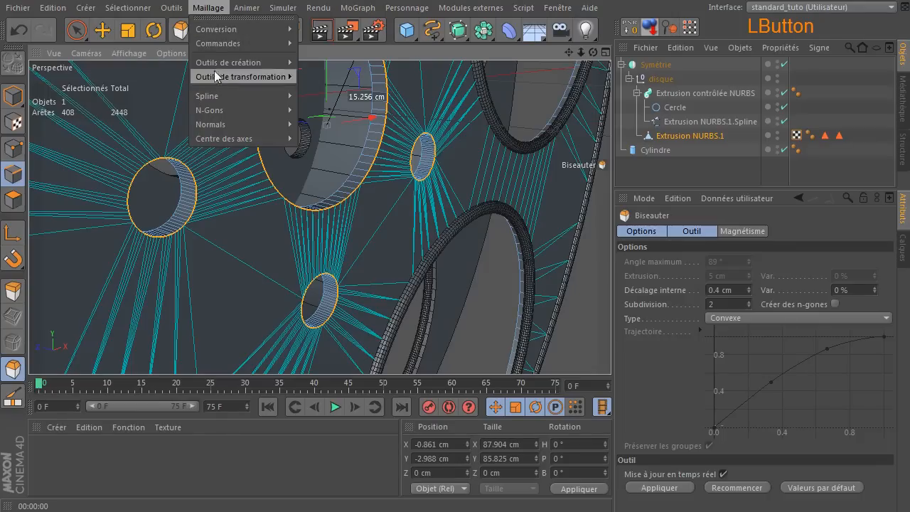
mouse_move(227, 62)
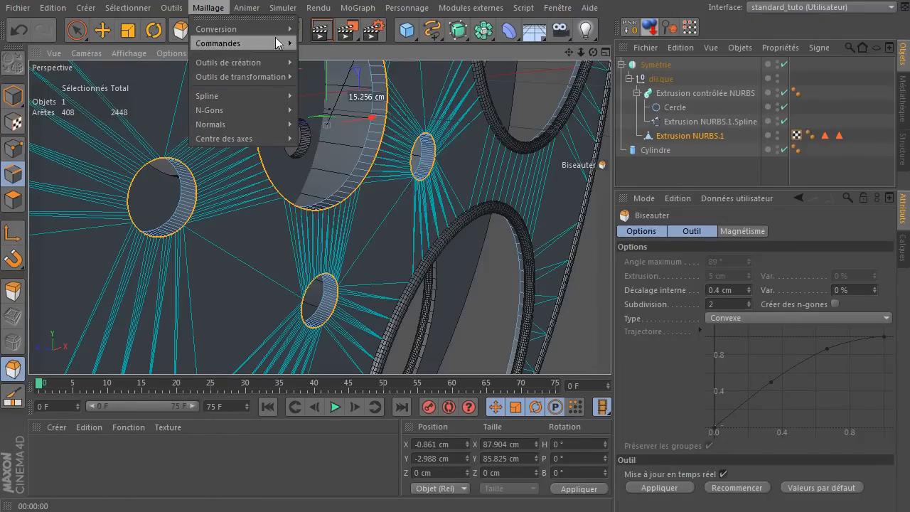
click(209, 8)
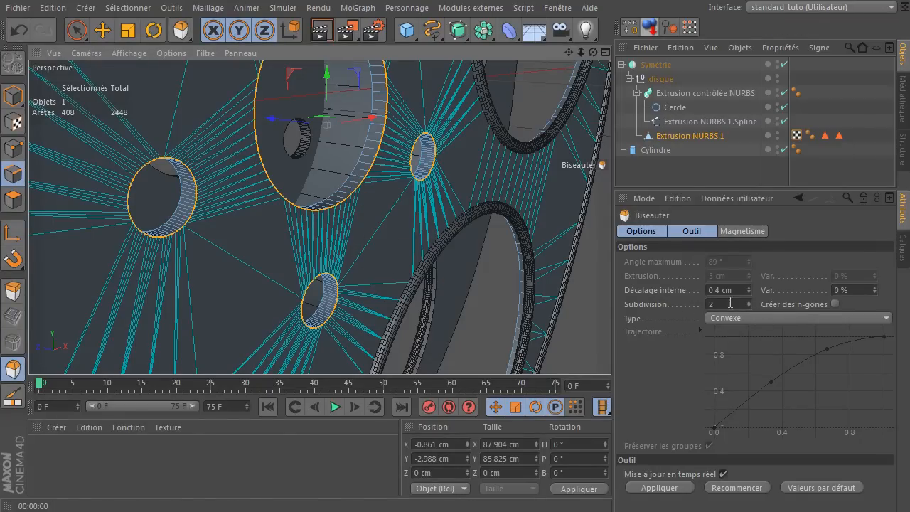
scroll(277, 313, up, 4)
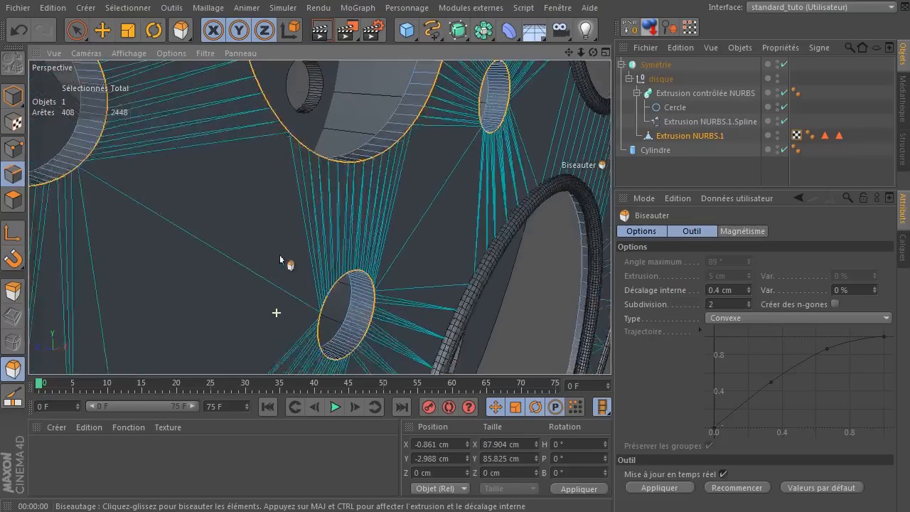
mouse_move(250, 256)
mouse_down()
mouse_move(213, 256)
mouse_move(235, 256)
mouse_up()
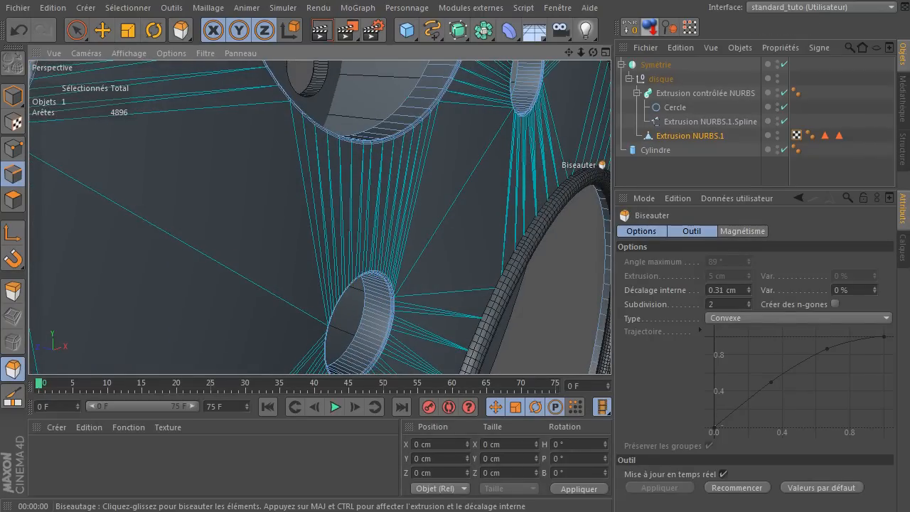
Set the inner offset of the hole bevels to 0.3 cm.
click(720, 290)
text(0.30)
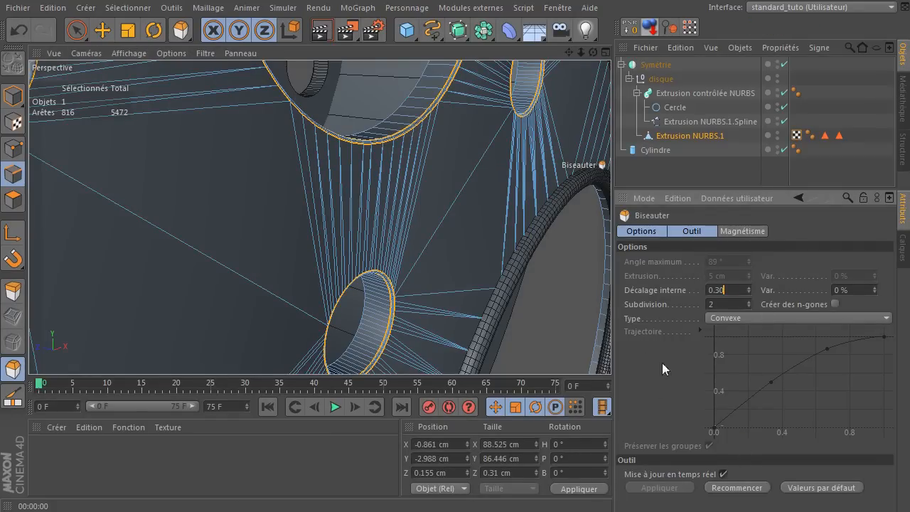
click(651, 383)
scroll(486, 296, down, 2)
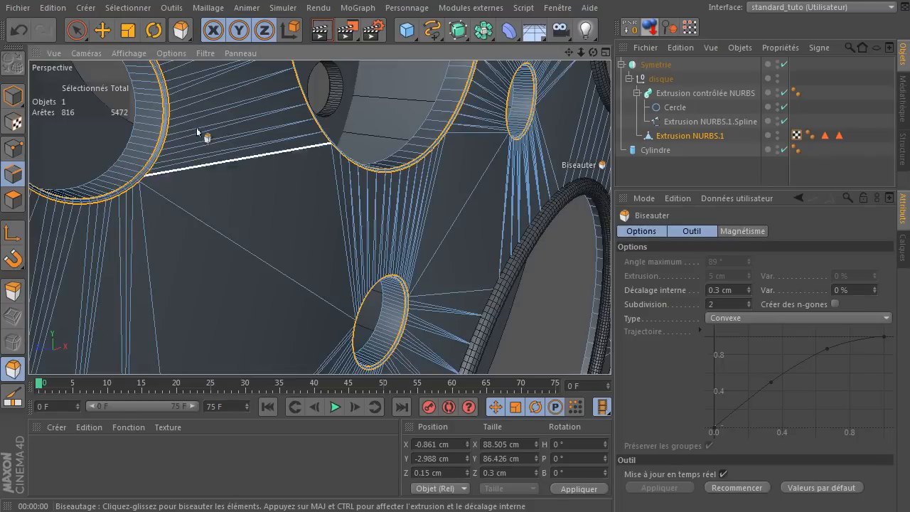
Clear the edge selection and render the view from several angles to examine the bevelled central and small holes.
click(83, 32)
click(519, 296)
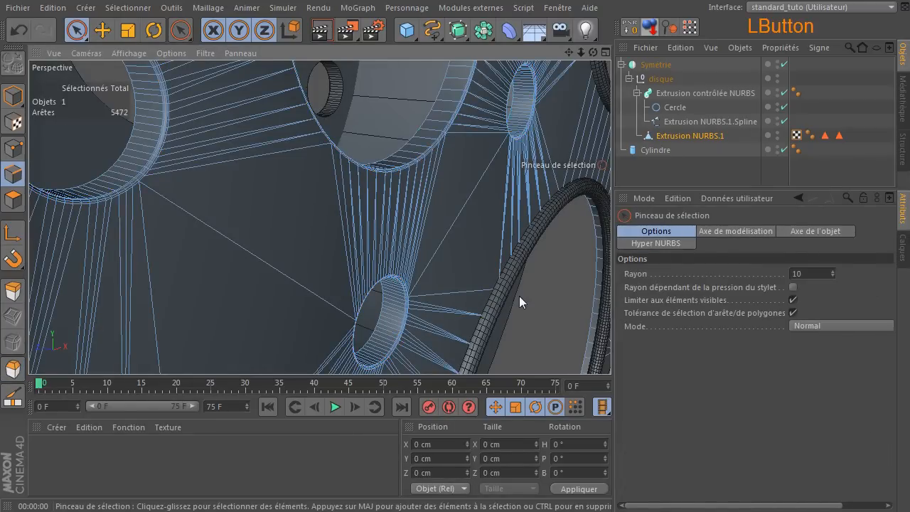
scroll(519, 296, down, 3)
click(321, 29)
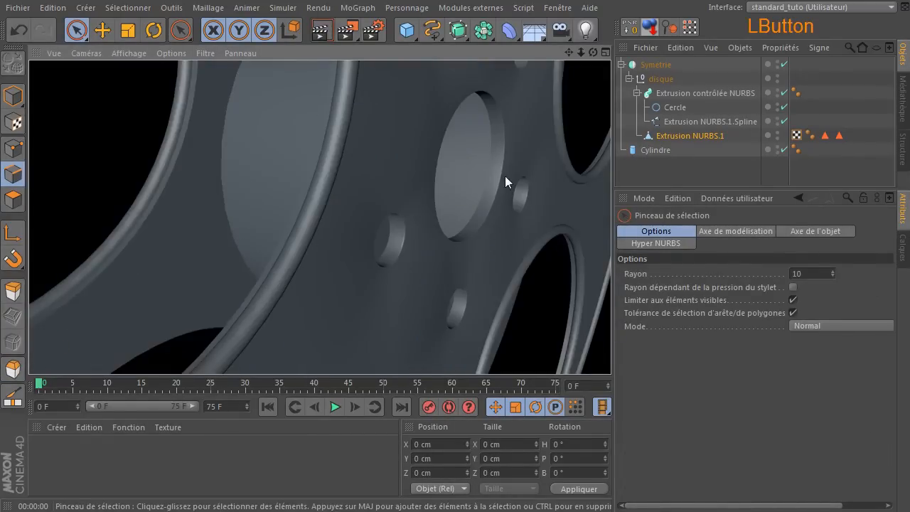
scroll(470, 268, down, 2)
drag(592, 52, 349, 231)
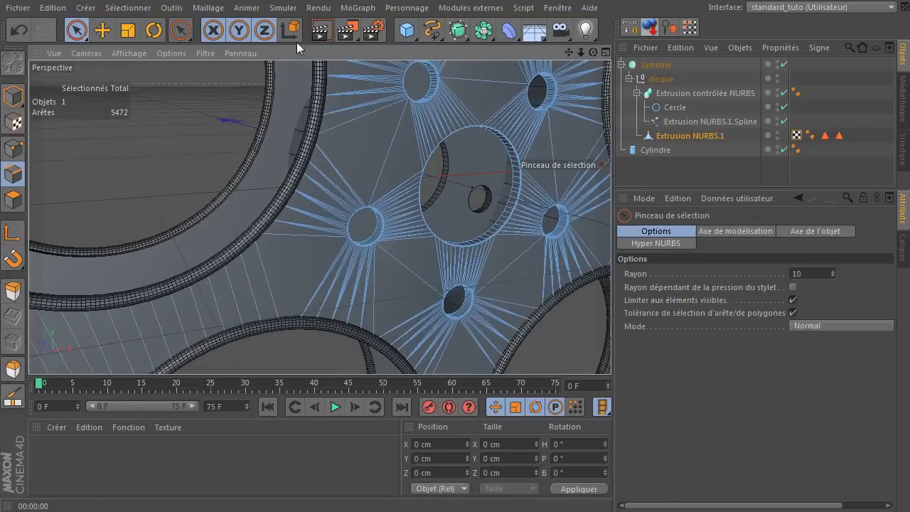
click(321, 30)
scroll(444, 268, down, 2)
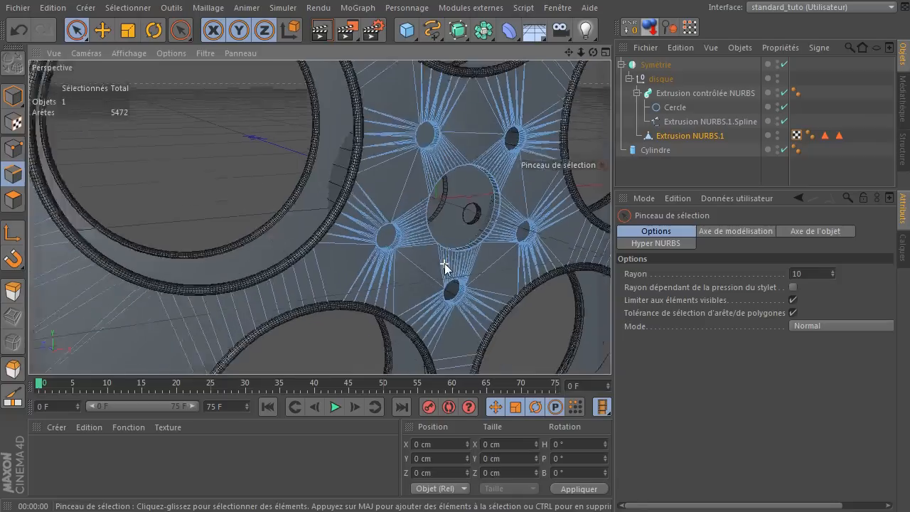
click(322, 30)
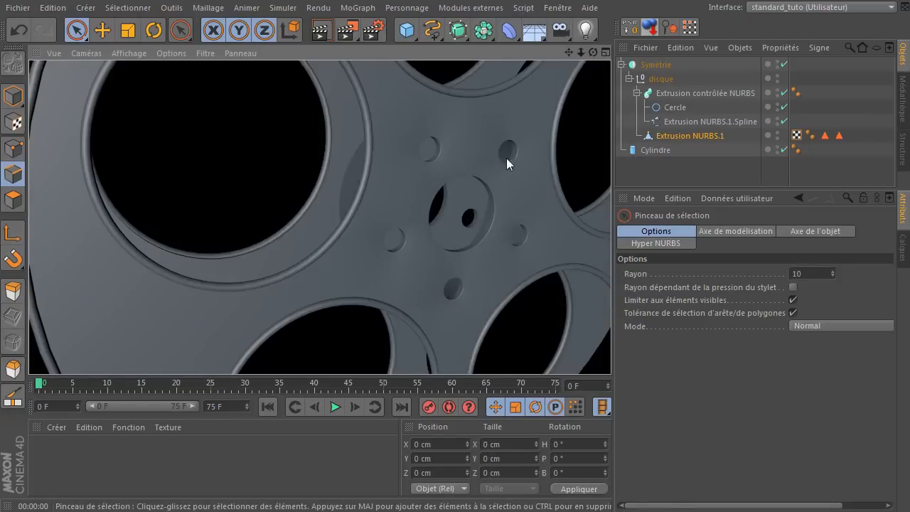
click(507, 272)
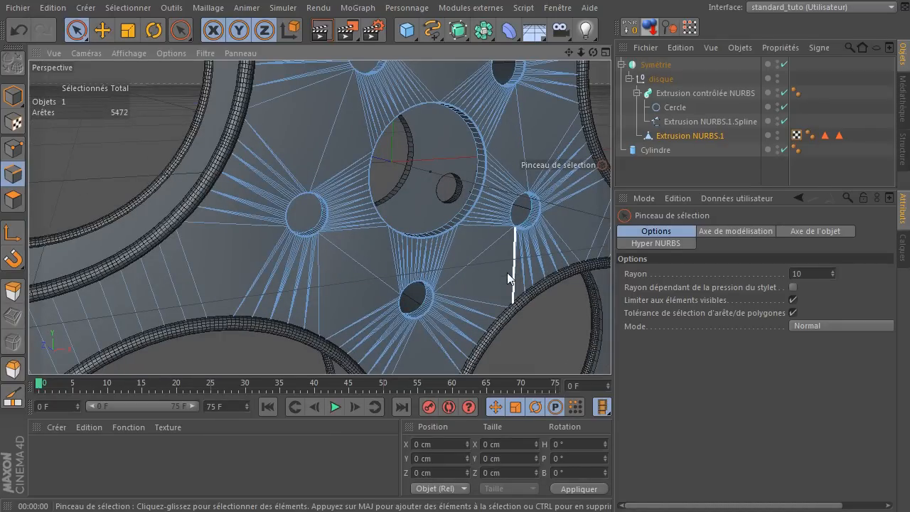
Loop-select the outermost front bevel edge of the small hole left of the central hole.
key(ctrl+z)
scroll(365, 242, up, 6)
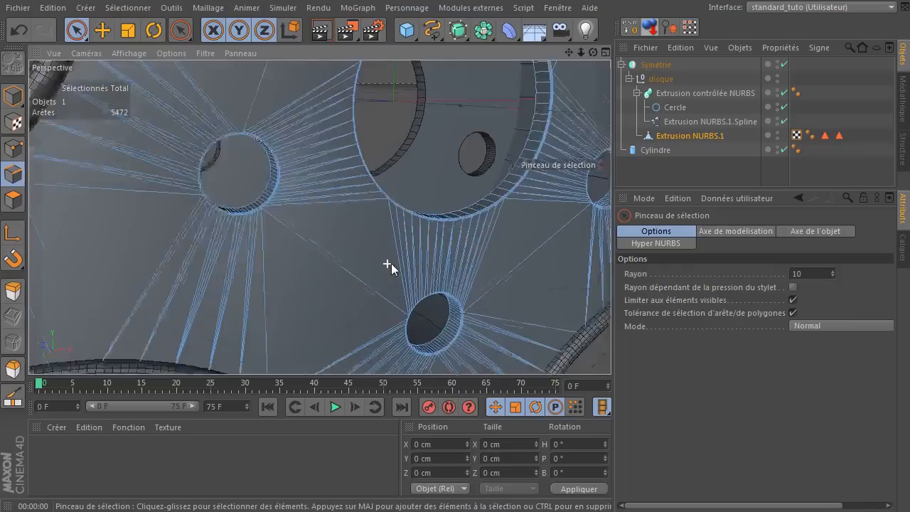
drag(398, 261, 411, 263)
key(ctrl+z)
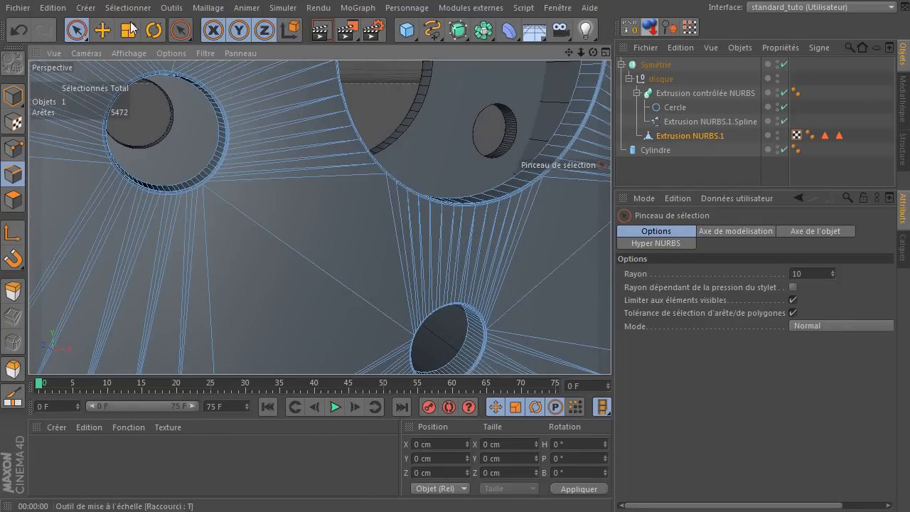
key(u)
key(l)
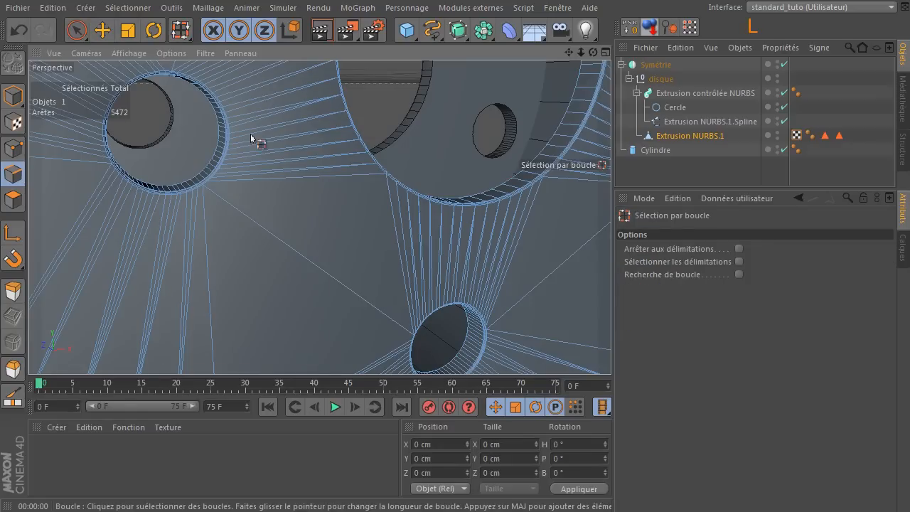
click(220, 171)
click(220, 171)
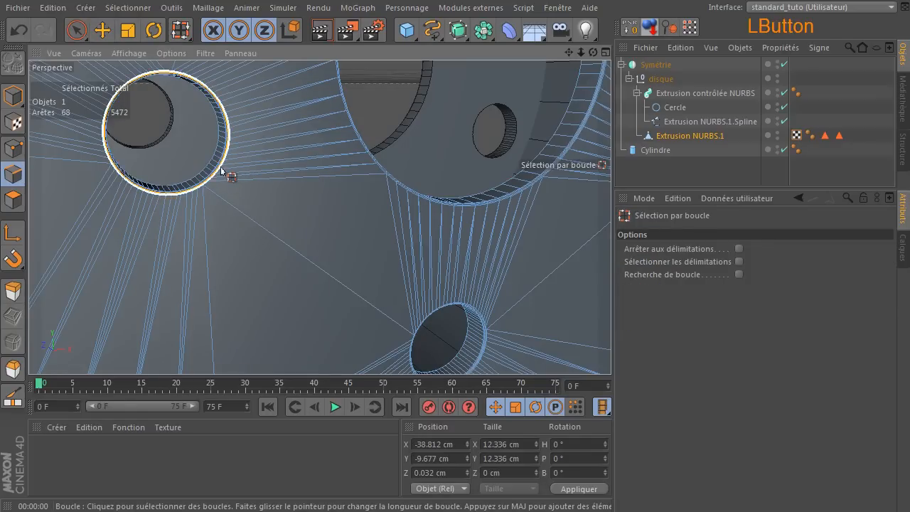
scroll(220, 173, up, 5)
scroll(213, 202, up, 2)
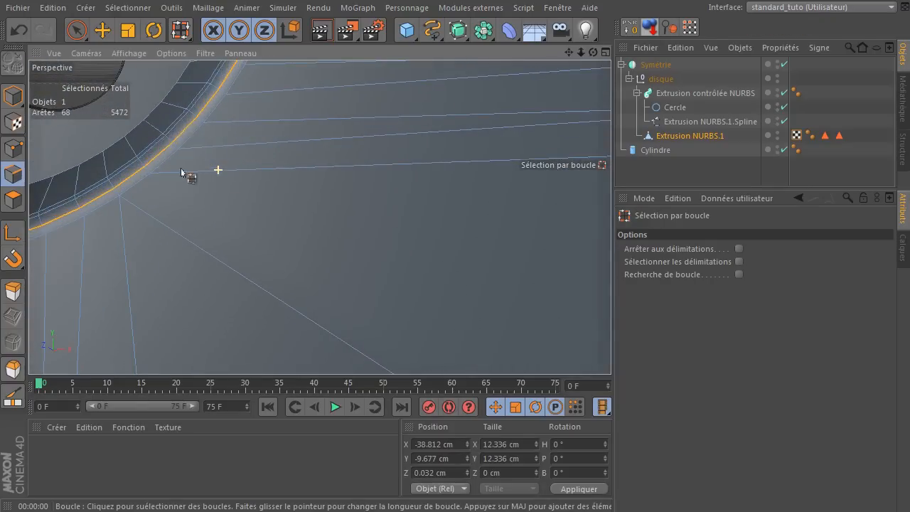
click(163, 169)
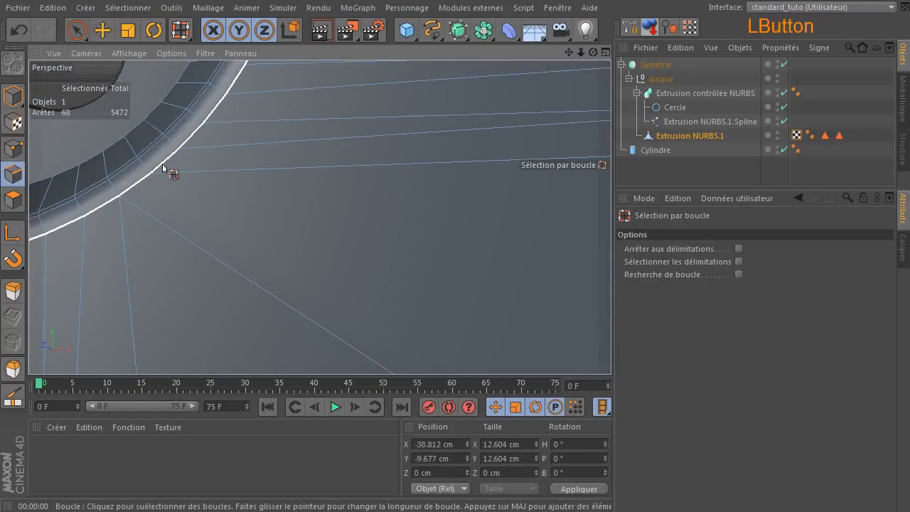
Add the outermost front bevel edge loop of the central hole to the selection.
scroll(354, 244, down, 6)
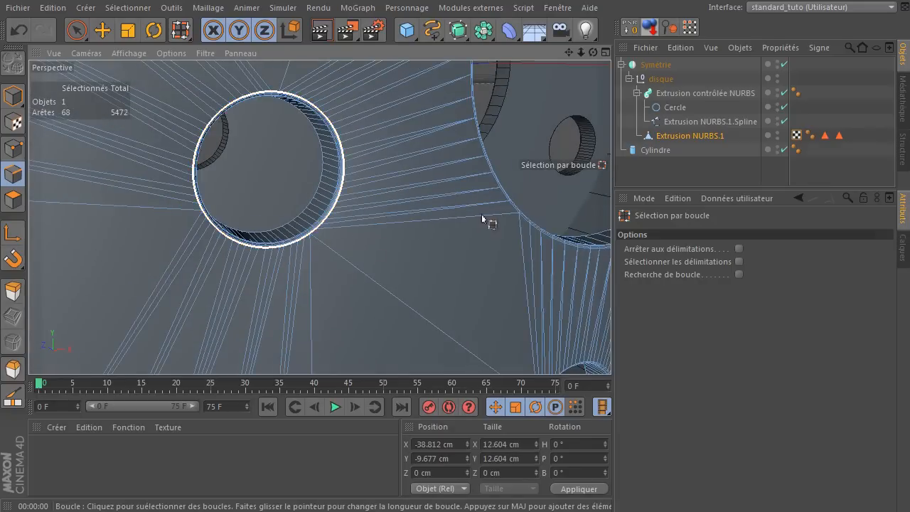
scroll(487, 214, up, 6)
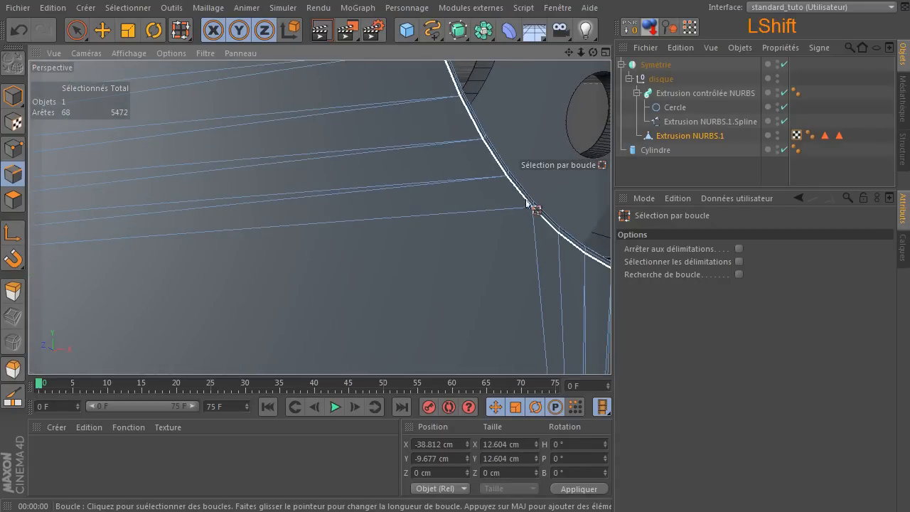
shift+click(529, 212)
scroll(523, 281, down, 3)
scroll(523, 280, down, 2)
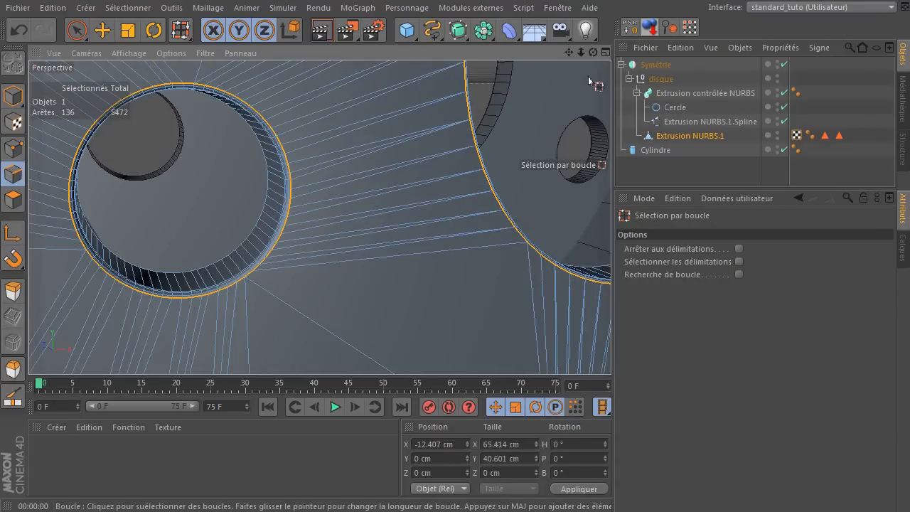
Add the outermost bevel edge loops of the small holes below and right of the central hole to the selection.
drag(569, 52, 320, 217)
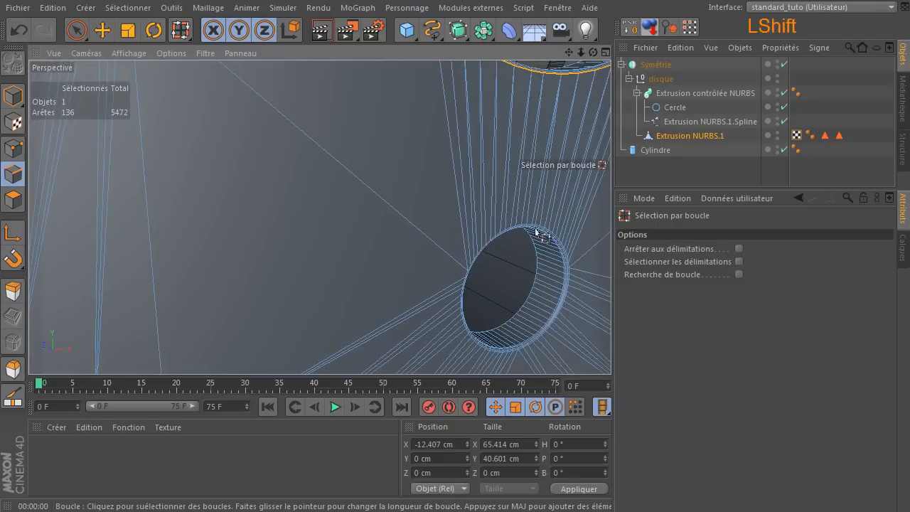
shift+scroll(448, 276, up, 4)
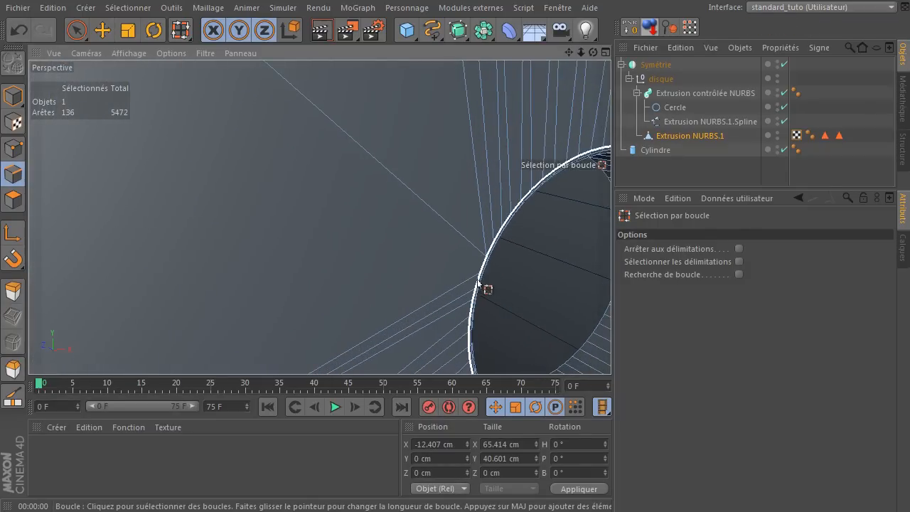
shift+click(482, 271)
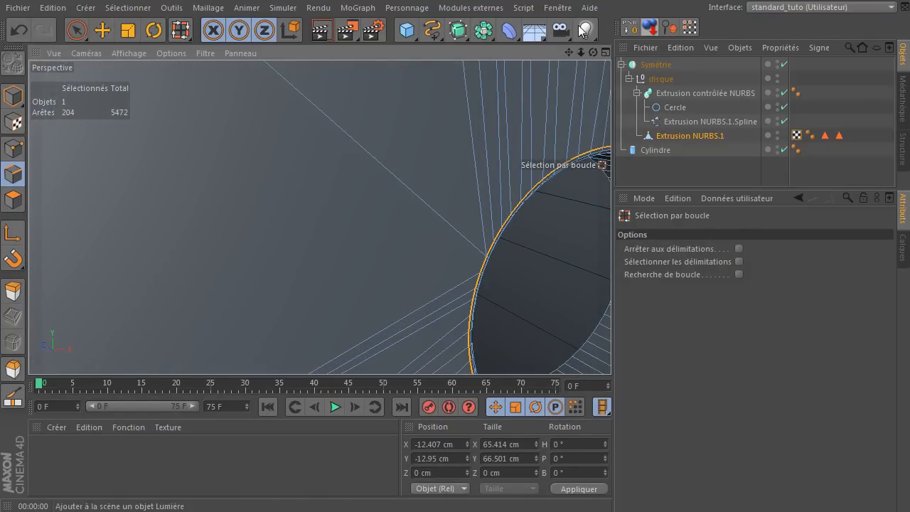
drag(569, 52, 319, 218)
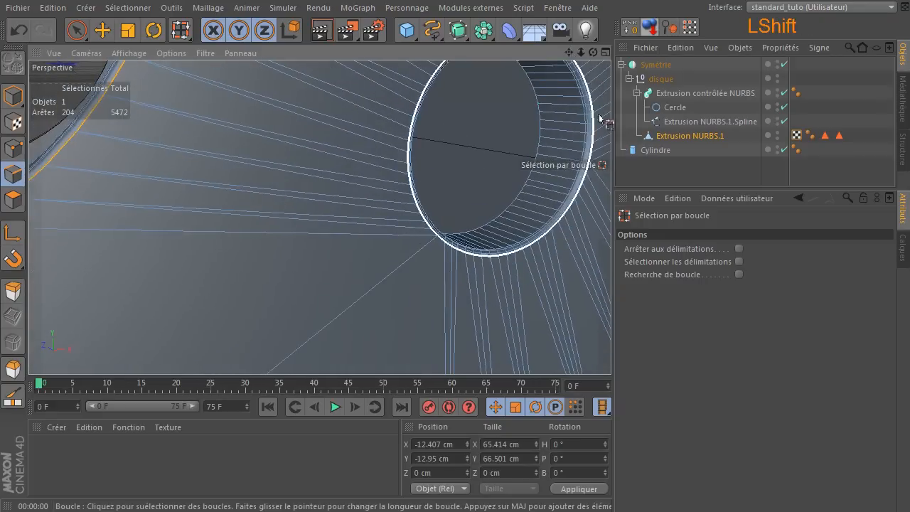
shift+click(415, 205)
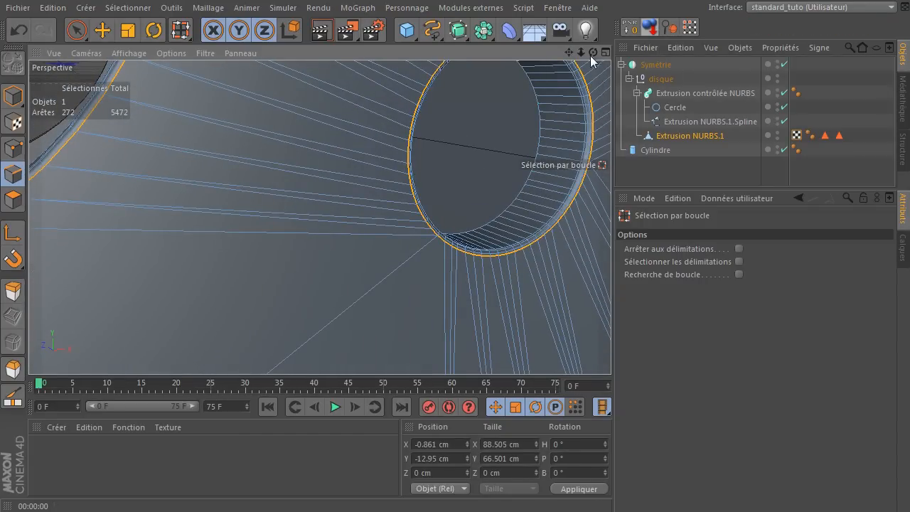
Add the outermost bevel edge loops of the two small holes above the central hole to the selection.
drag(570, 53, 324, 214)
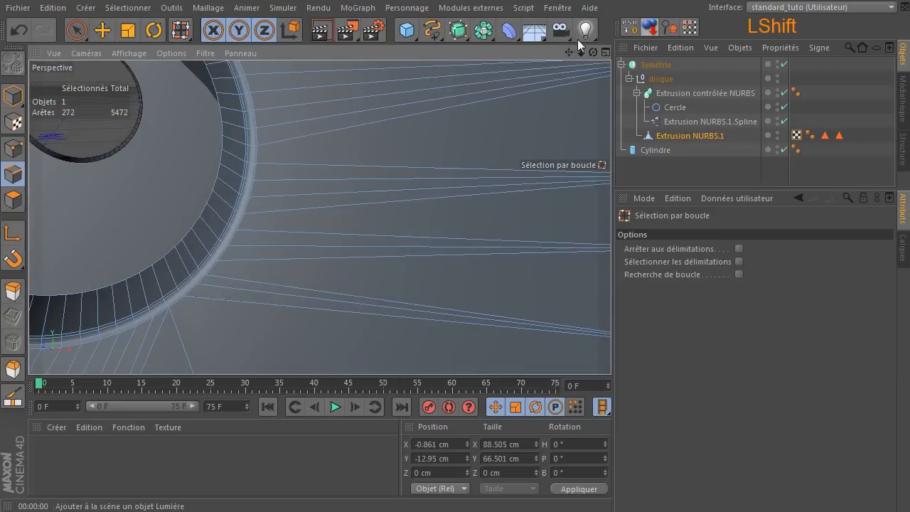
shift+click(261, 153)
drag(569, 52, 266, 166)
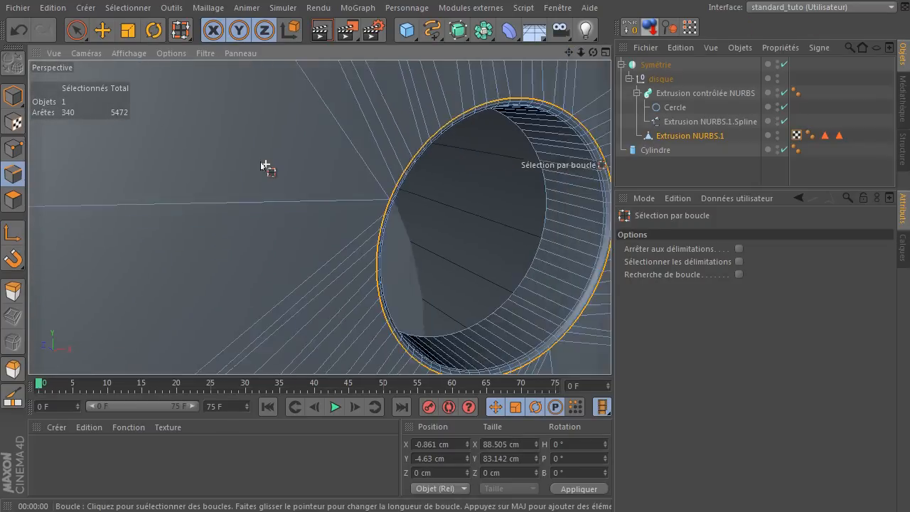
scroll(261, 164, down, 2)
drag(568, 54, 299, 231)
shift+scroll(291, 236, up, 5)
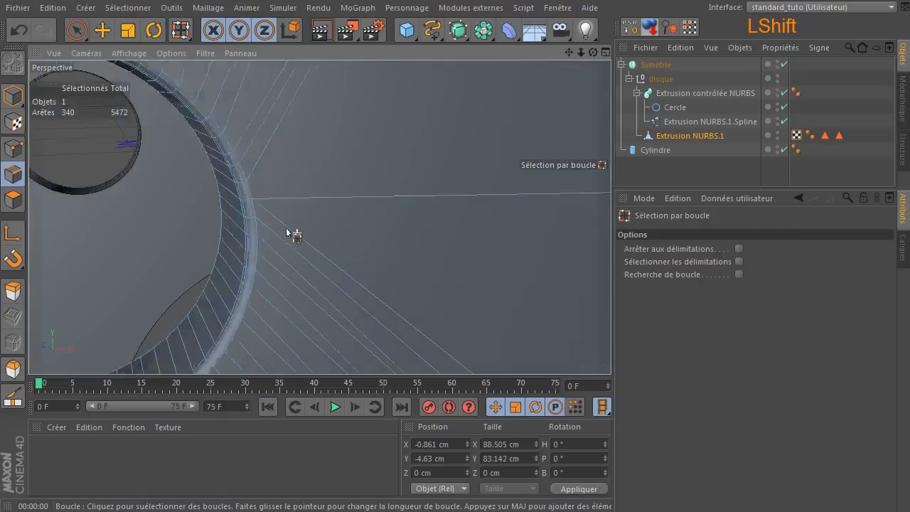
shift+click(245, 211)
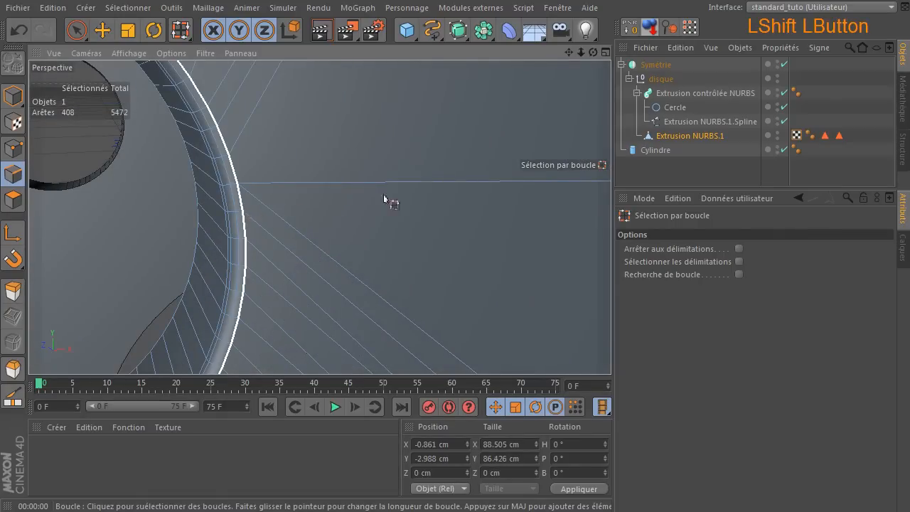
drag(581, 53, 572, 54)
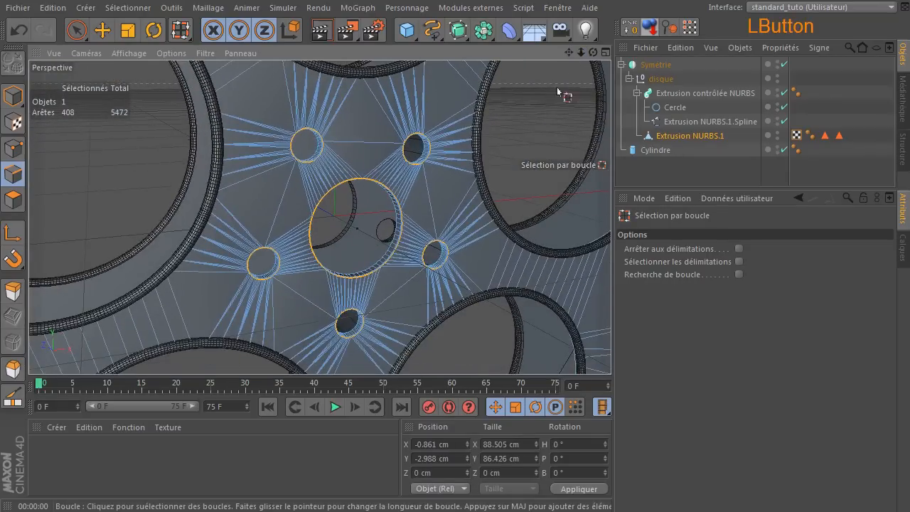
key(i)
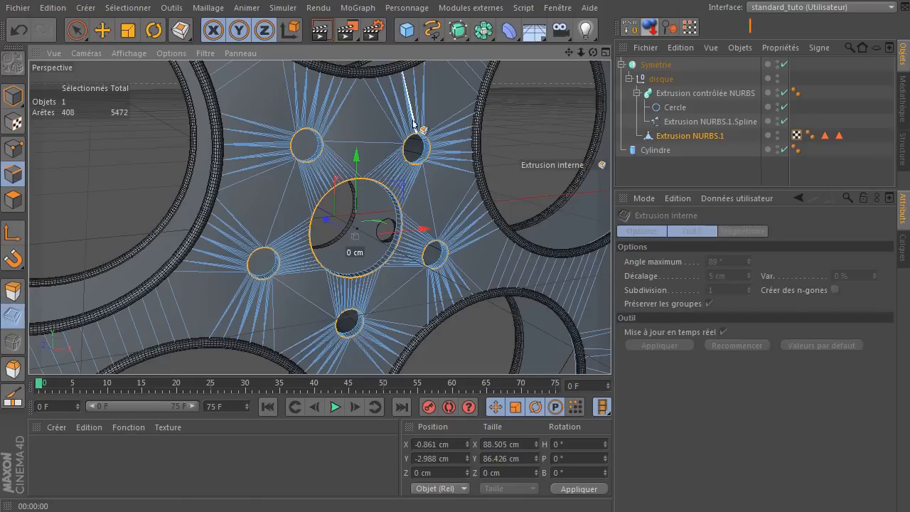
click(517, 118)
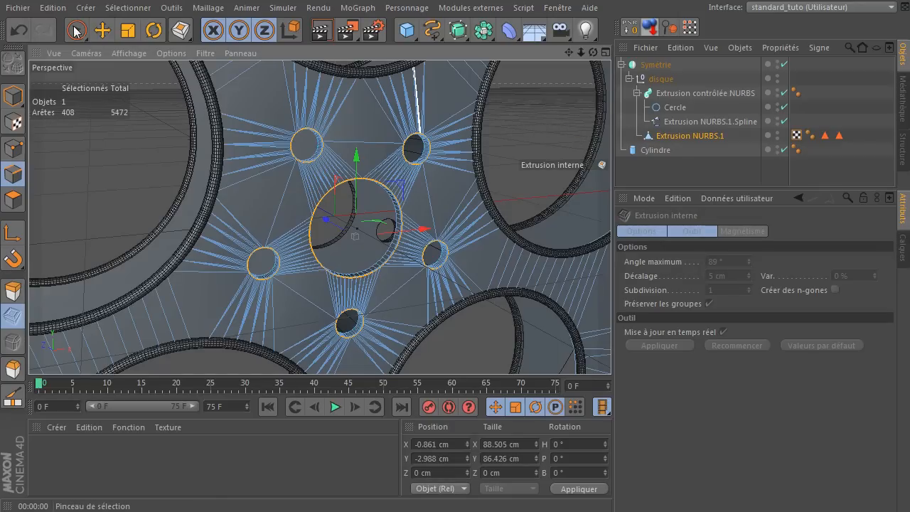
click(510, 104)
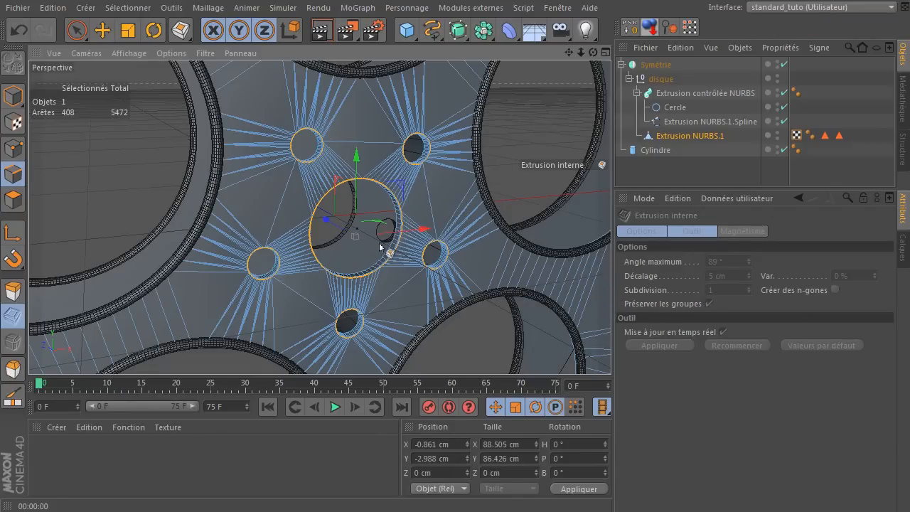
scroll(383, 245, up, 5)
scroll(379, 245, down, 5)
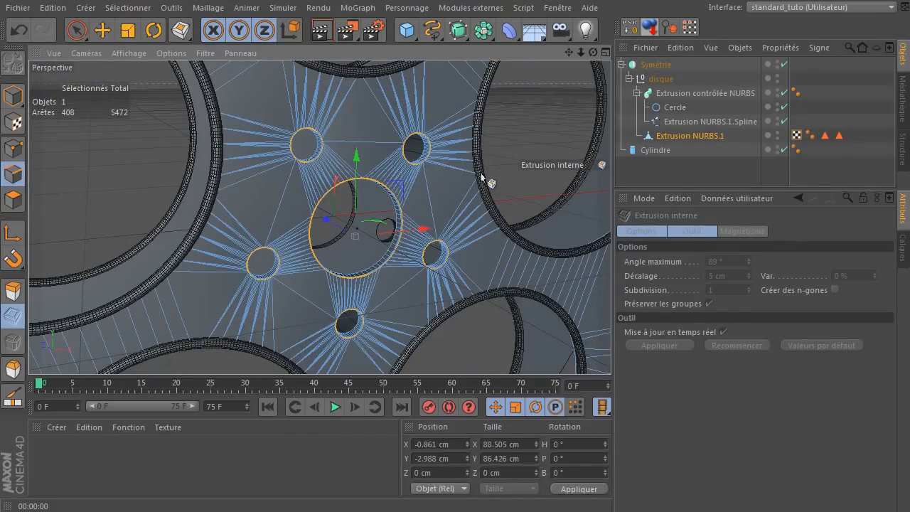
Render the central area of the disc to examine the shading around the bevelled holes.
scroll(399, 212, down, 8)
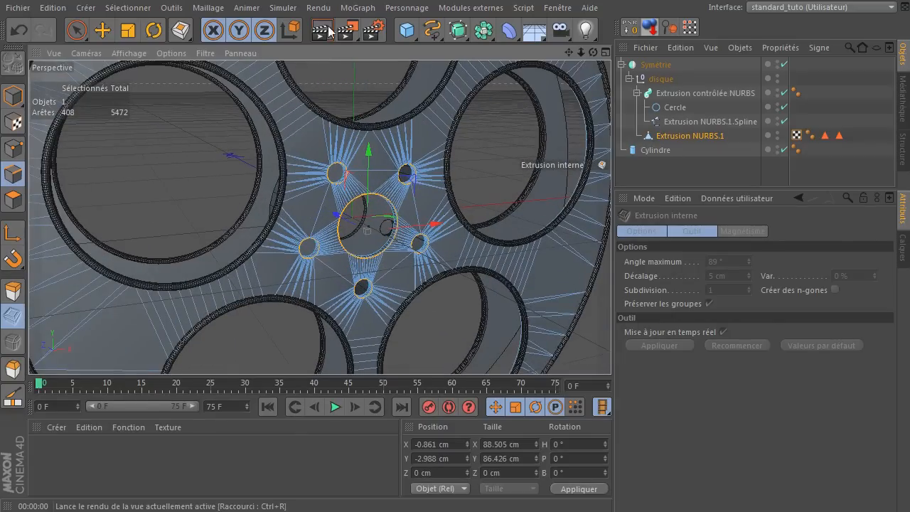
click(322, 29)
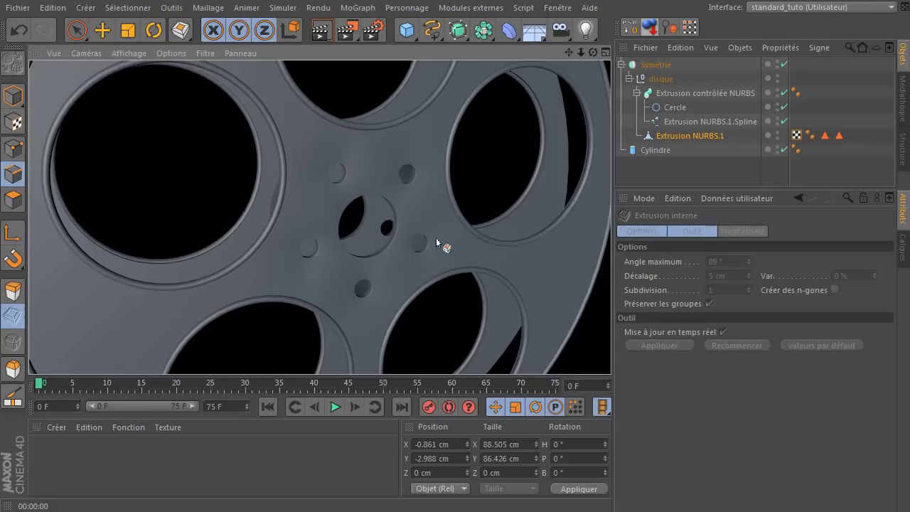
scroll(442, 291, down, 5)
Leave edge editing for model mode and render the whole film reel to check its bevels.
click(76, 30)
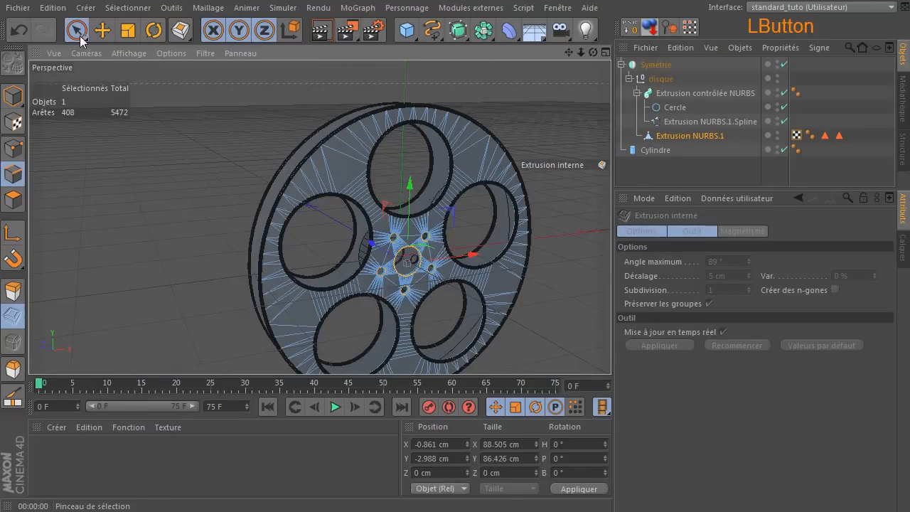
click(13, 96)
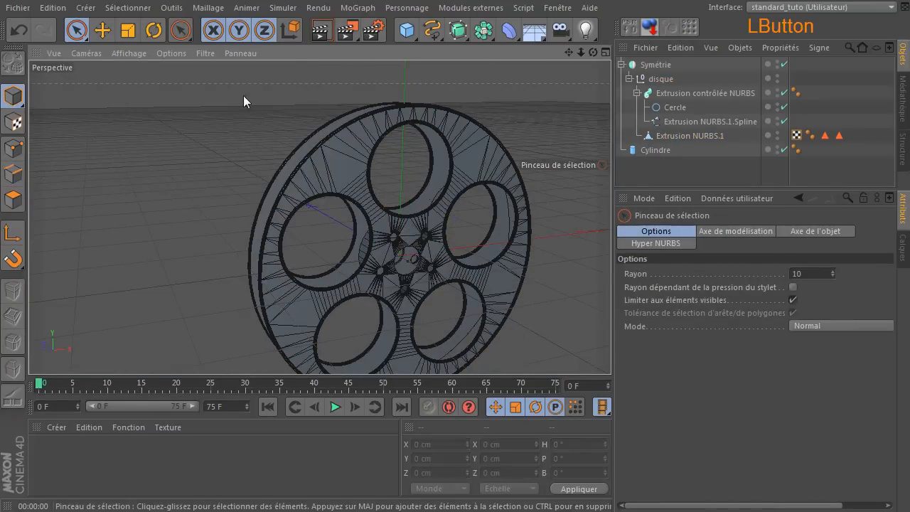
click(321, 31)
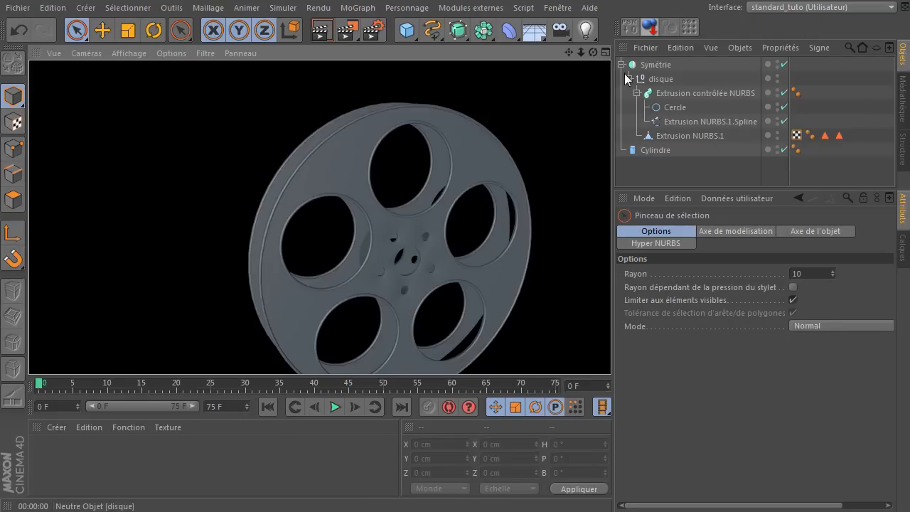
drag(593, 52, 601, 54)
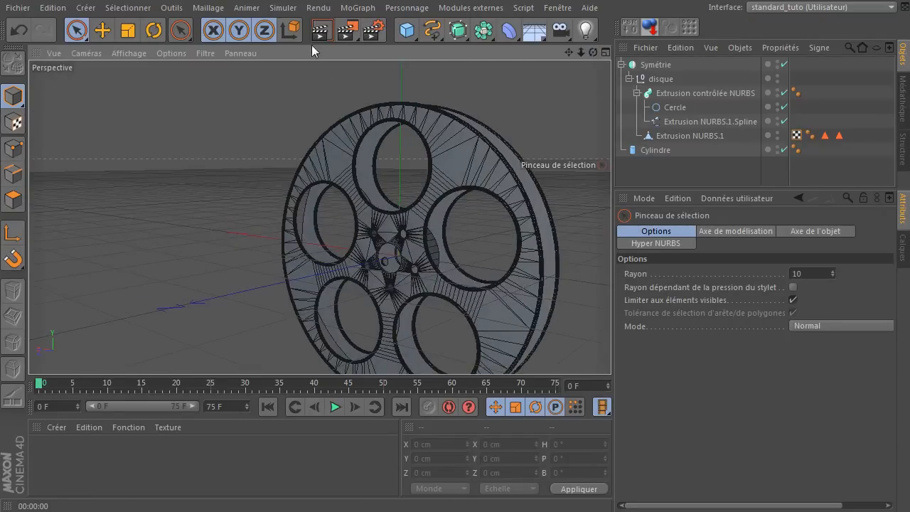
Render the reel once more and undo the convex bevel on the disc's central and five small holes.
click(322, 31)
drag(593, 52, 283, 89)
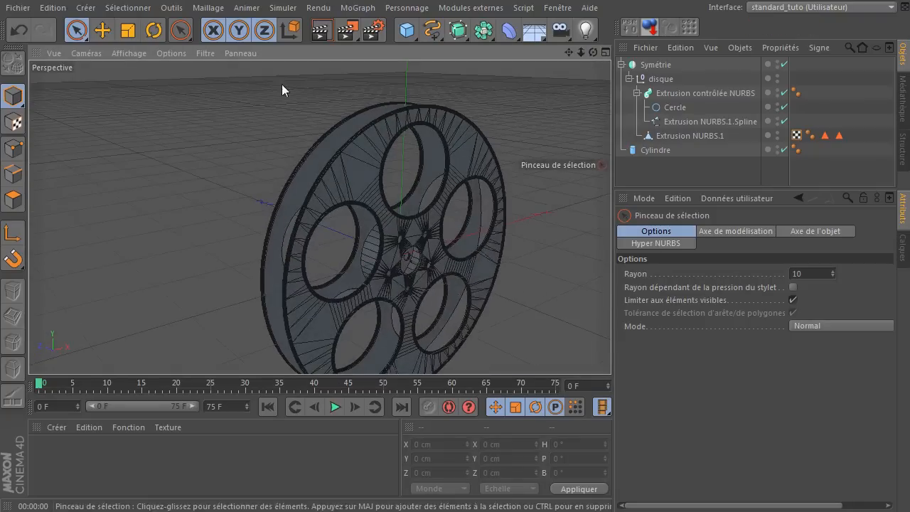
click(18, 31)
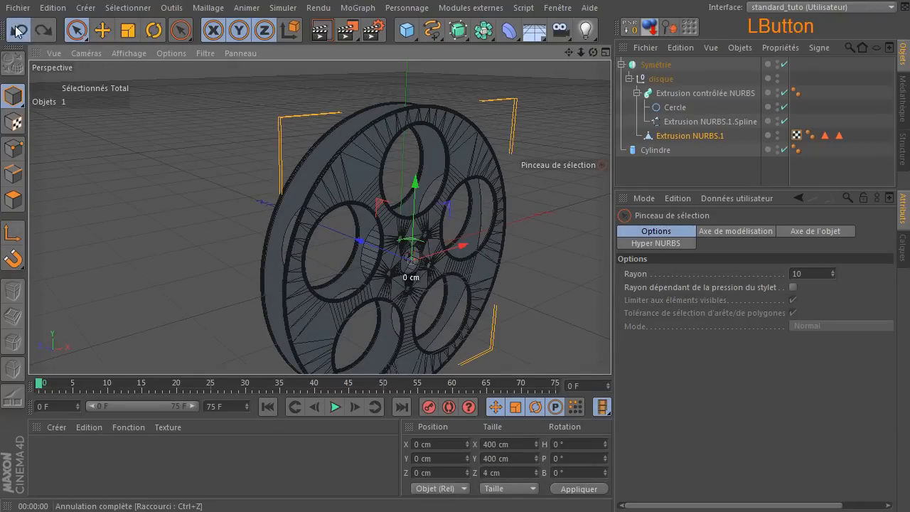
scroll(468, 293, up, 3)
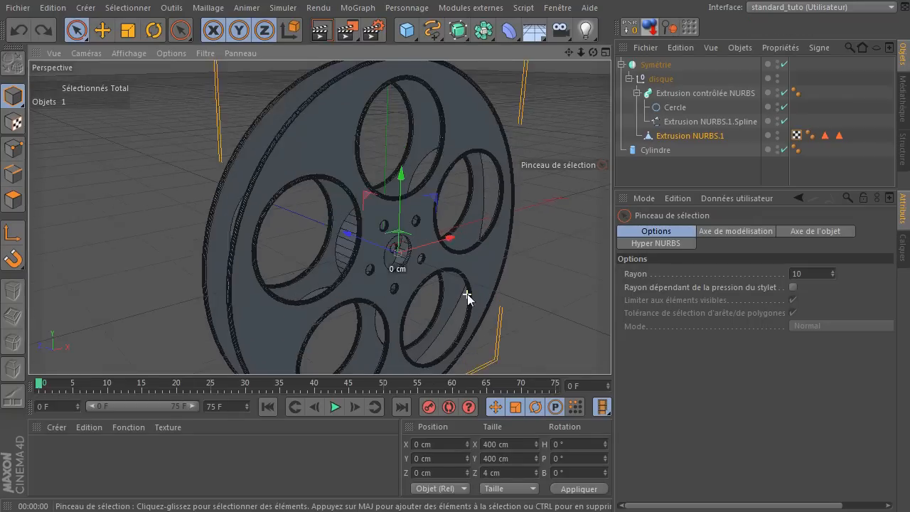
scroll(468, 294, up, 5)
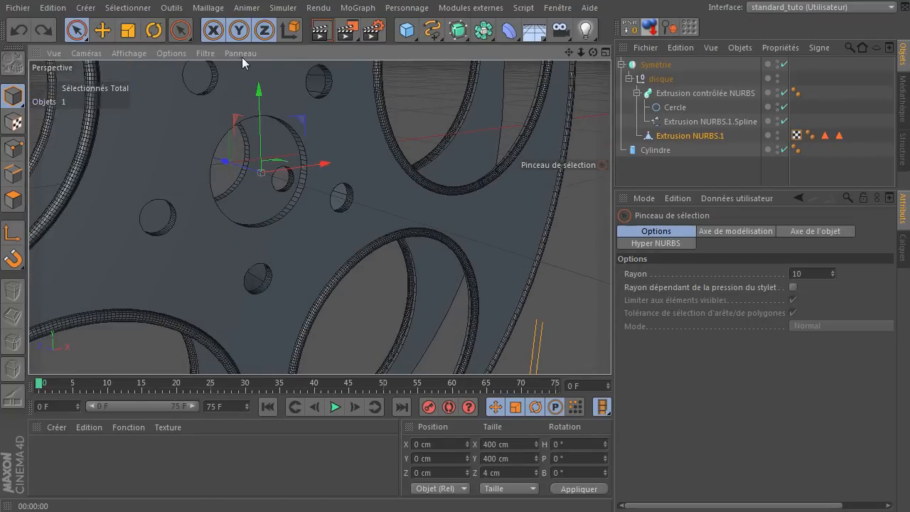
Render the unbevelled hole area close up and the whole reel from farther away to compare the shading.
click(326, 37)
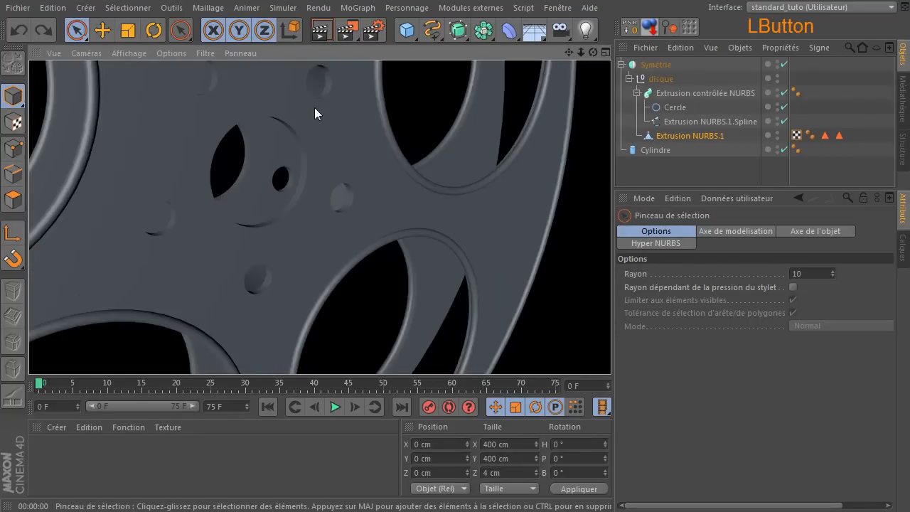
scroll(314, 108, down, 10)
drag(569, 52, 626, 54)
click(321, 30)
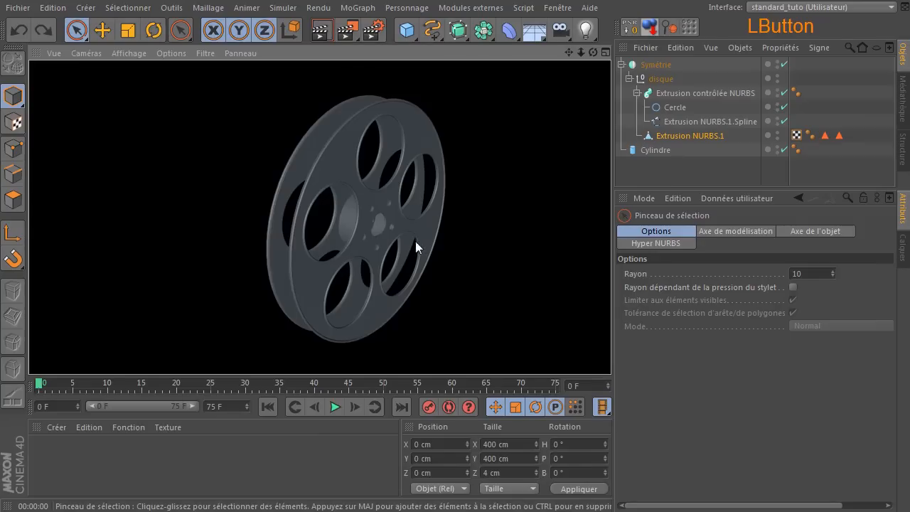
Select the disc's large front face and inset it with an Inner Extrude offset of 3.9 cm.
scroll(391, 258, up, 5)
drag(592, 52, 421, 101)
scroll(392, 155, up, 3)
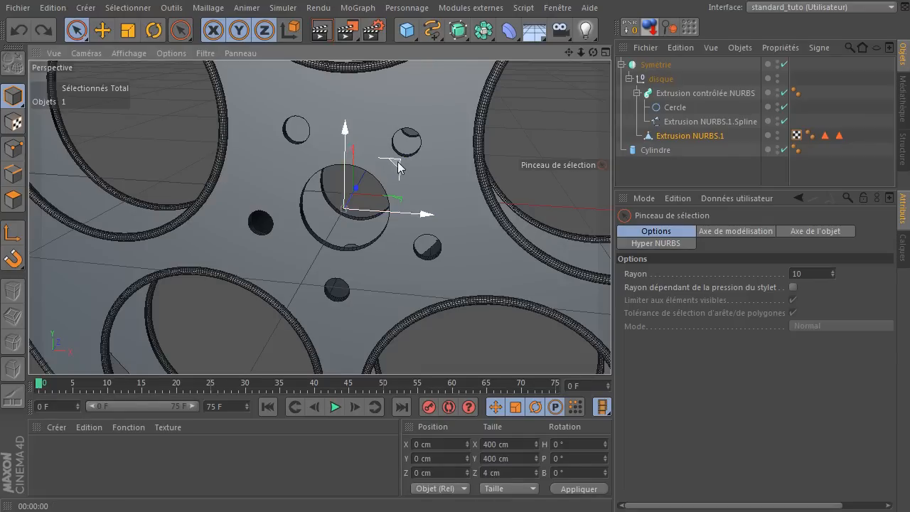
click(13, 174)
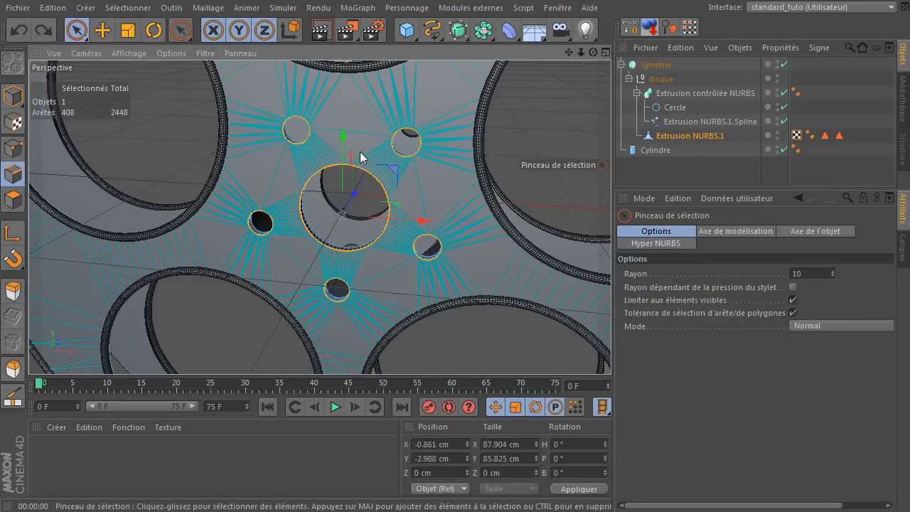
click(13, 201)
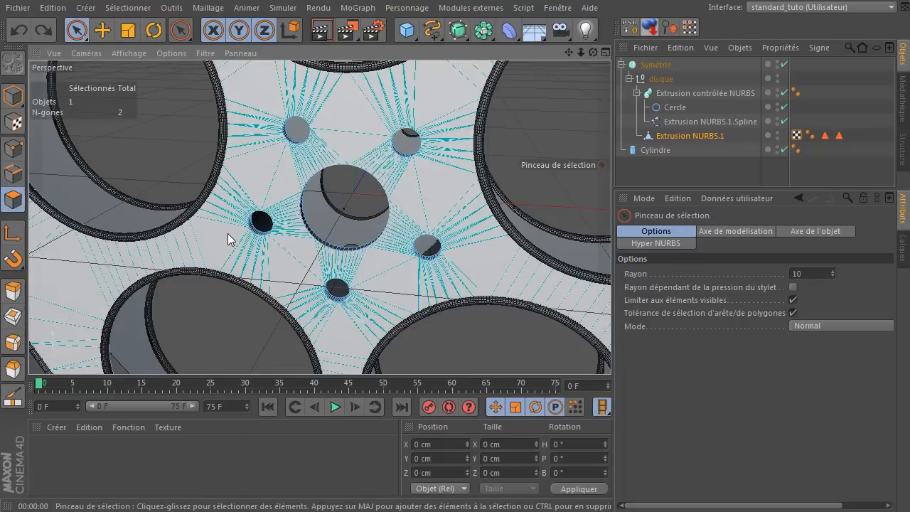
click(227, 235)
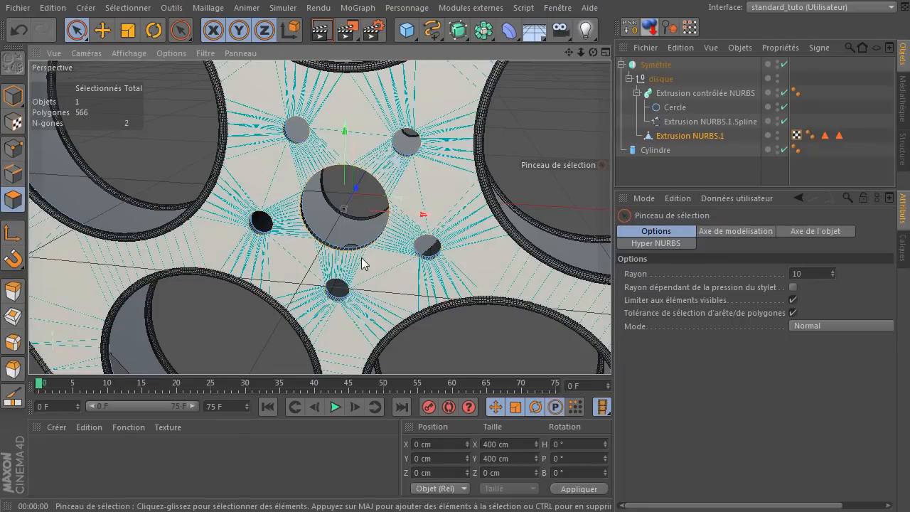
scroll(321, 178, down, 5)
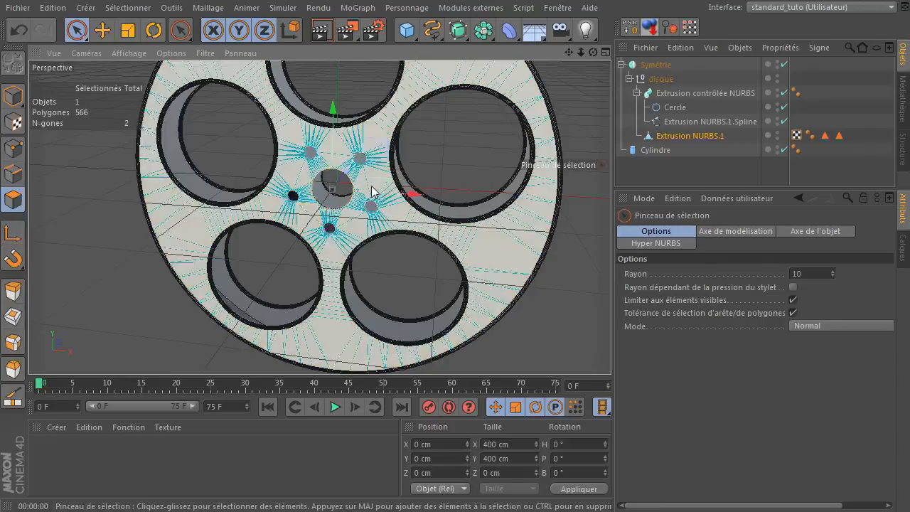
key(i)
drag(94, 232, 122, 232)
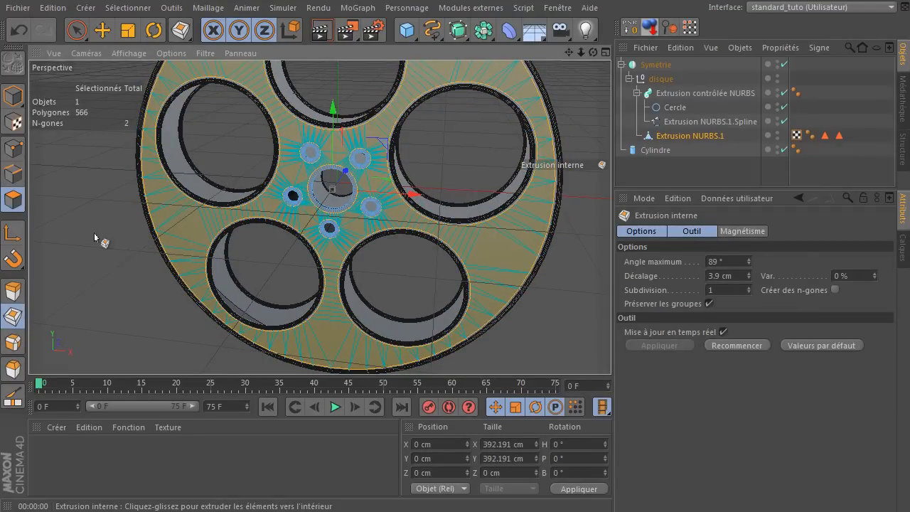
Render the disc's front face and examine the inset polygon rings around the central and small holes.
click(322, 31)
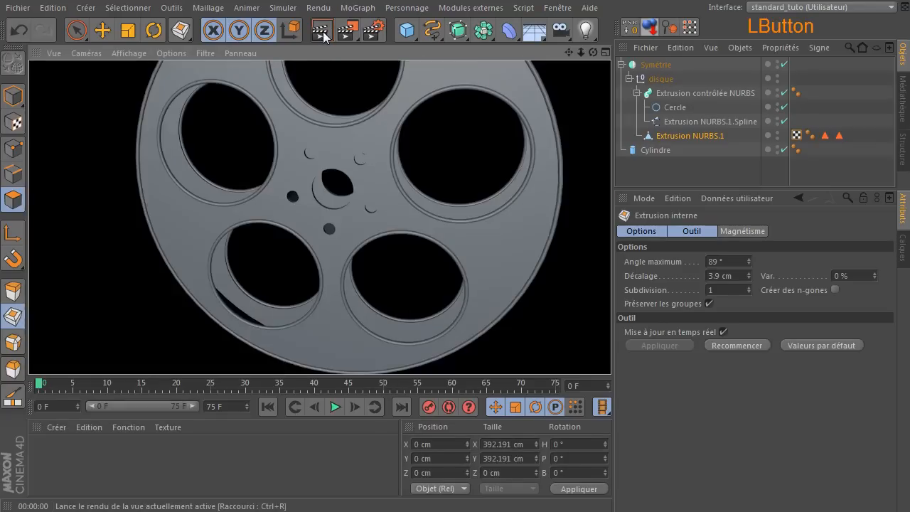
scroll(335, 220, up, 10)
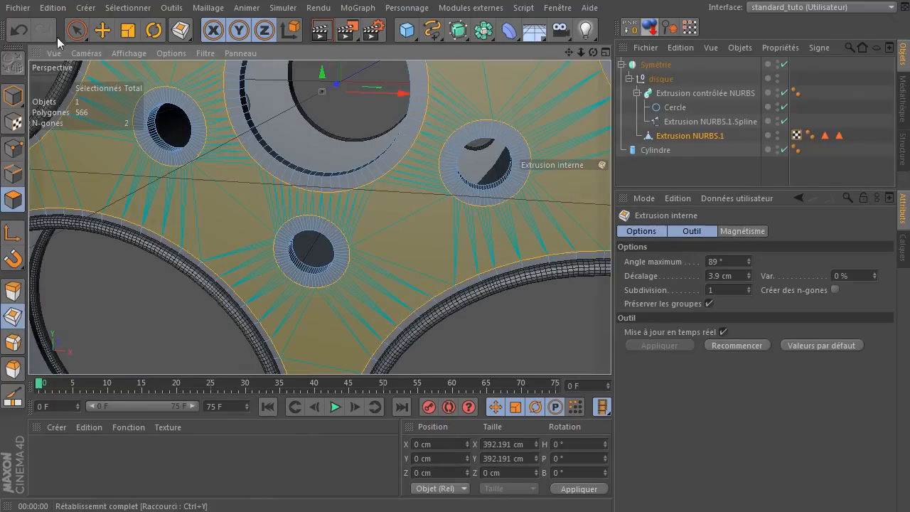
click(77, 29)
drag(595, 53, 704, 55)
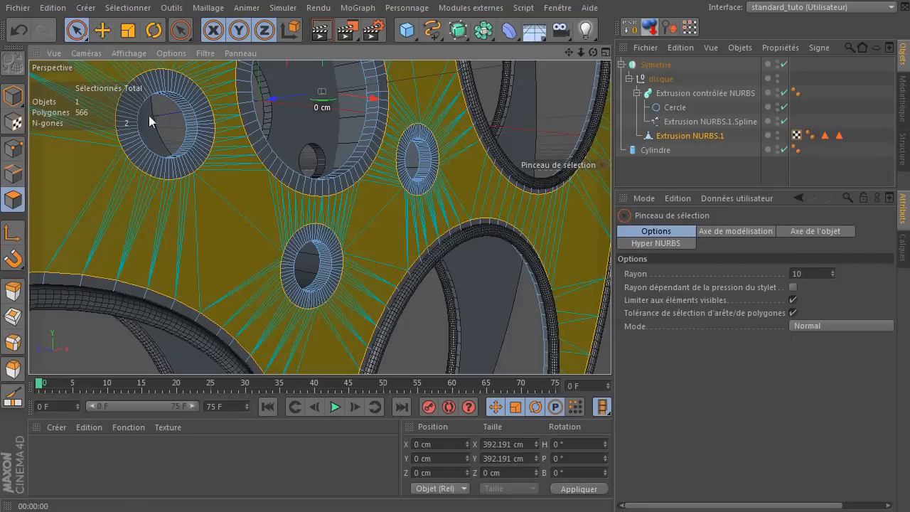
Bevel the selected edges of the central and five small holes with a 0.3 cm inner offset, subdivision 2 and convex type.
click(13, 174)
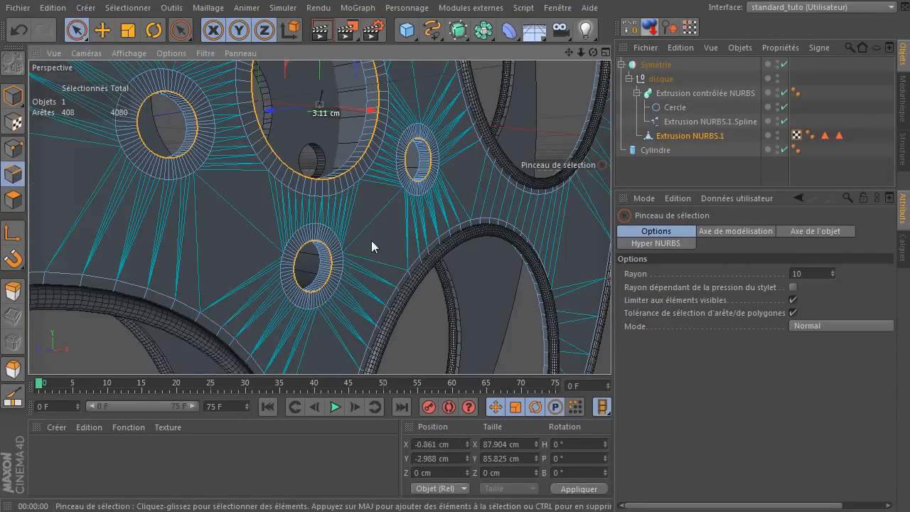
key(m)
key(s)
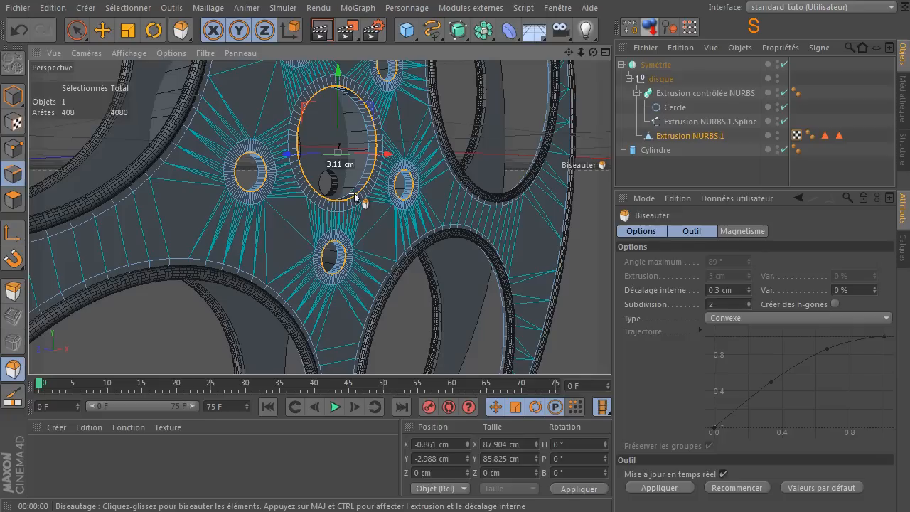
mouse_move(468, 104)
mouse_down()
mouse_move(512, 105)
mouse_move(442, 105)
mouse_move(461, 105)
mouse_up()
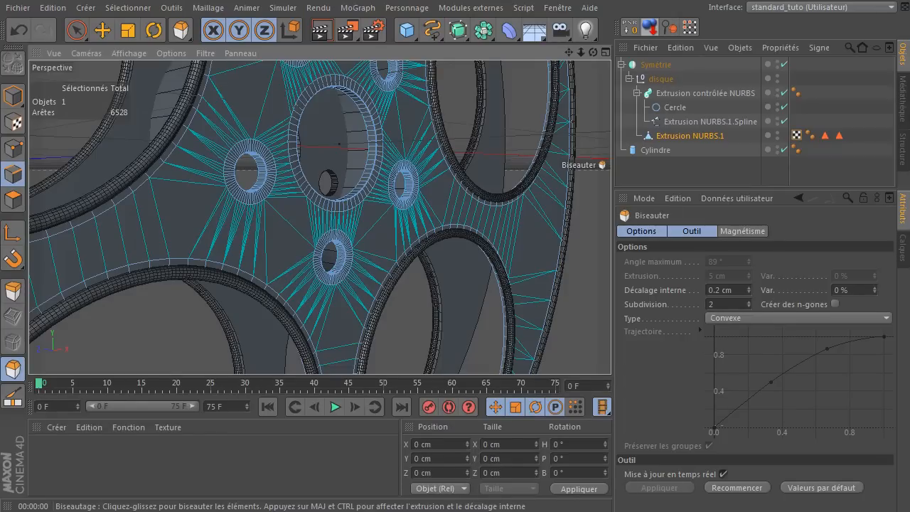
double_click(719, 289)
text(30)
key(Return)
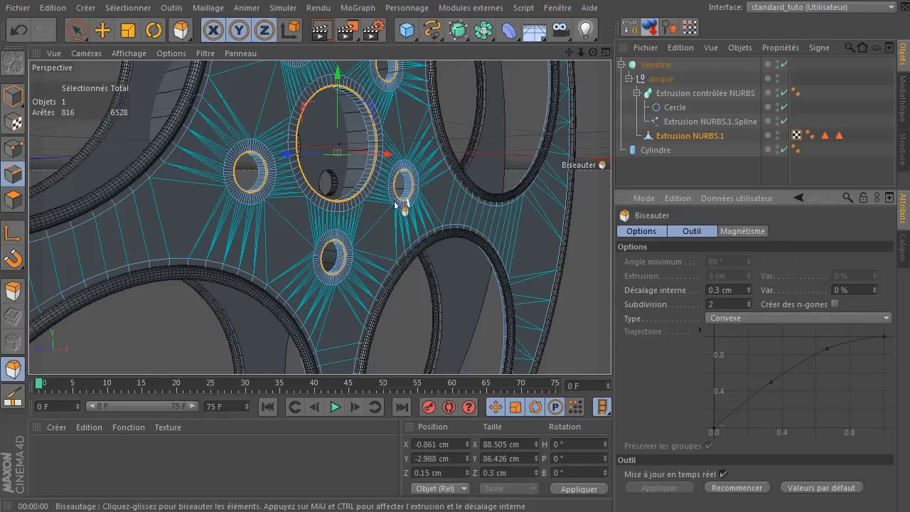
Deselect the bevelled hole edges and render the front of the disc to check their shading.
click(364, 156)
drag(364, 156, 347, 216)
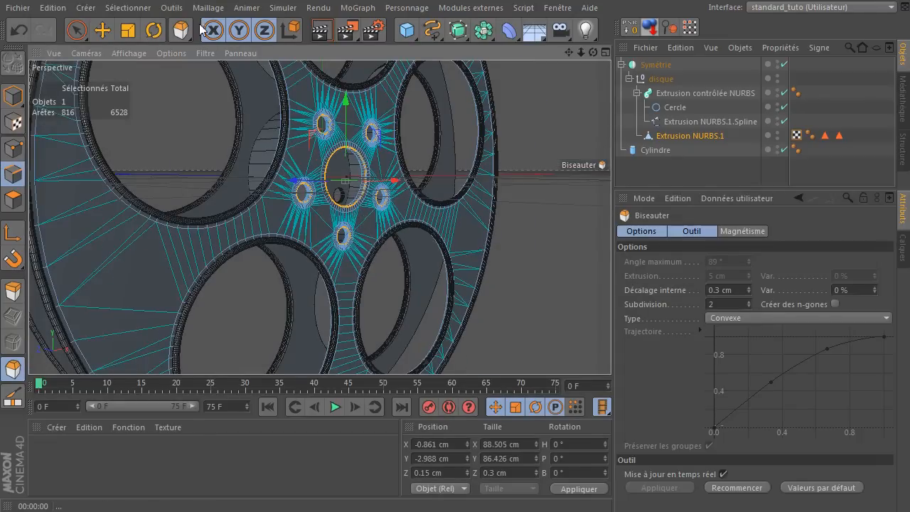
click(76, 30)
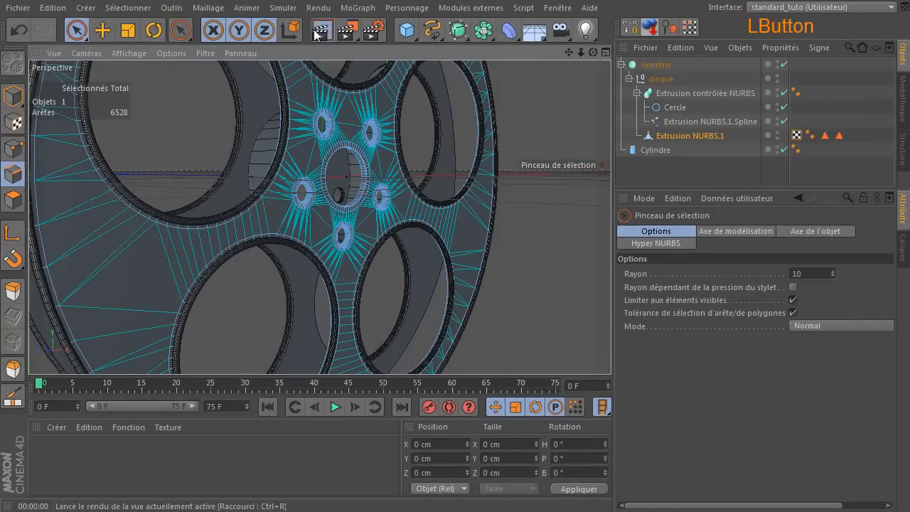
click(320, 32)
Render the film reel from an oblique front angle and from its opposite side to check the rounded hole edges.
scroll(379, 209, down, 3)
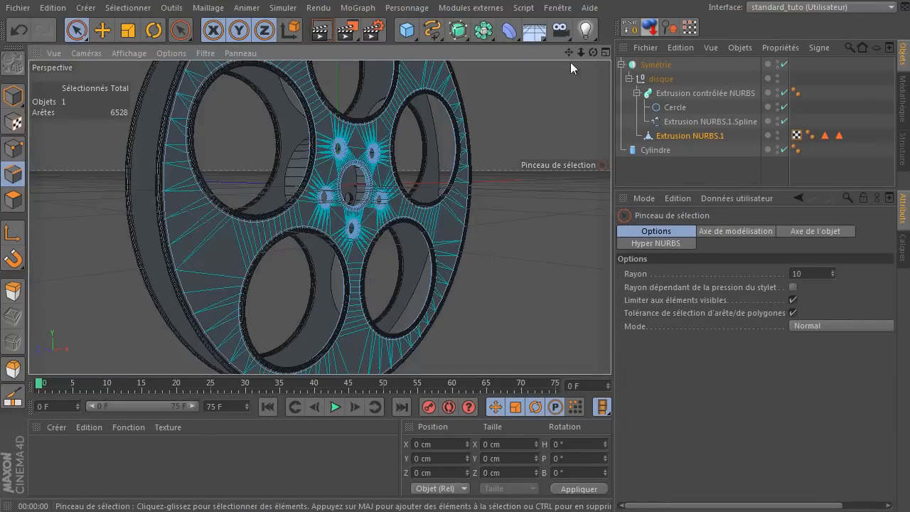
mouse_move(593, 53)
mouse_down()
mouse_move(355, 187)
mouse_move(384, 186)
mouse_up()
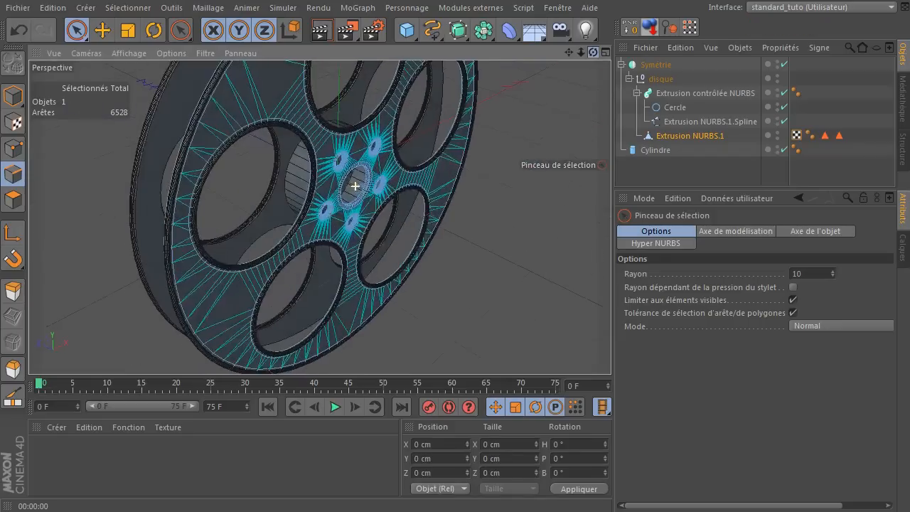
click(320, 32)
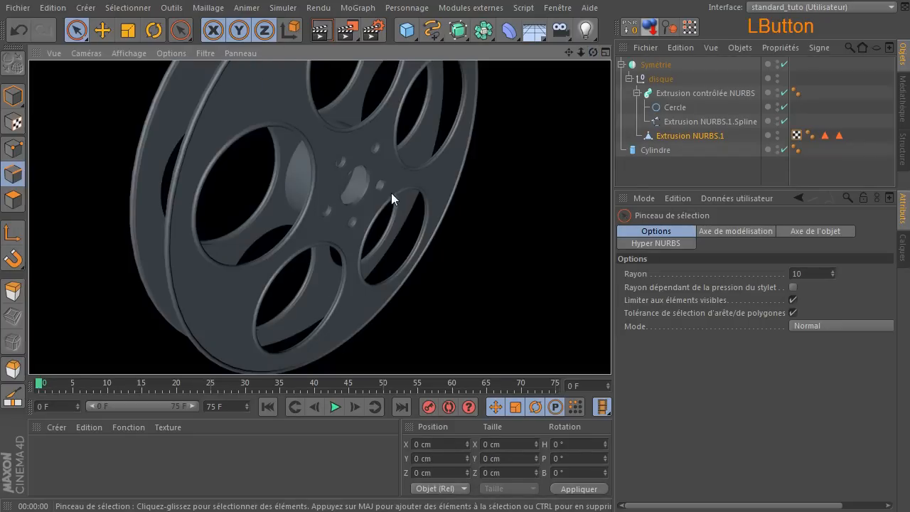
drag(594, 54, 356, 187)
click(317, 34)
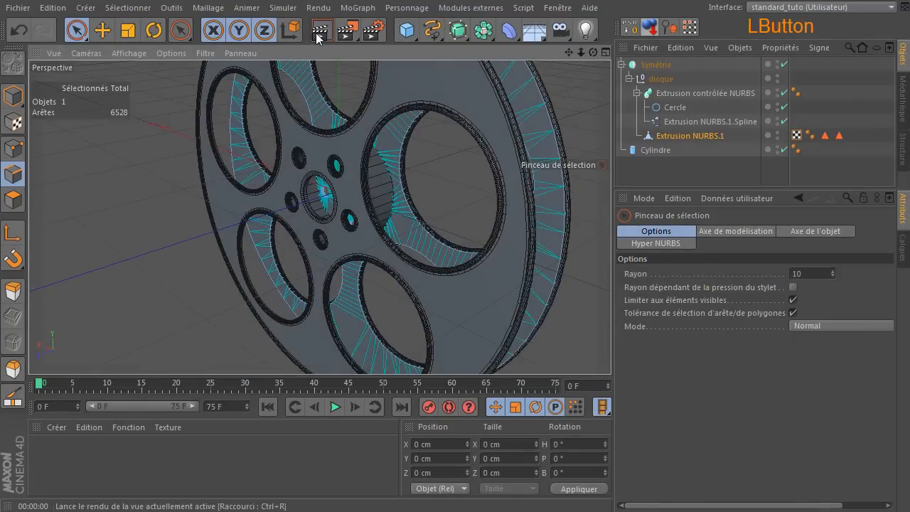
drag(593, 52, 319, 216)
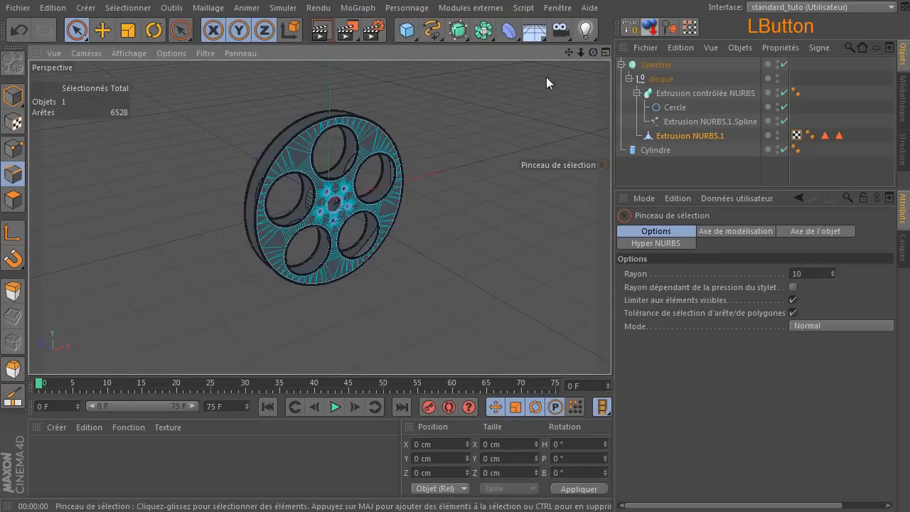
Return to model mode and group the Cylindre and Symétrie objects under one null object.
click(12, 95)
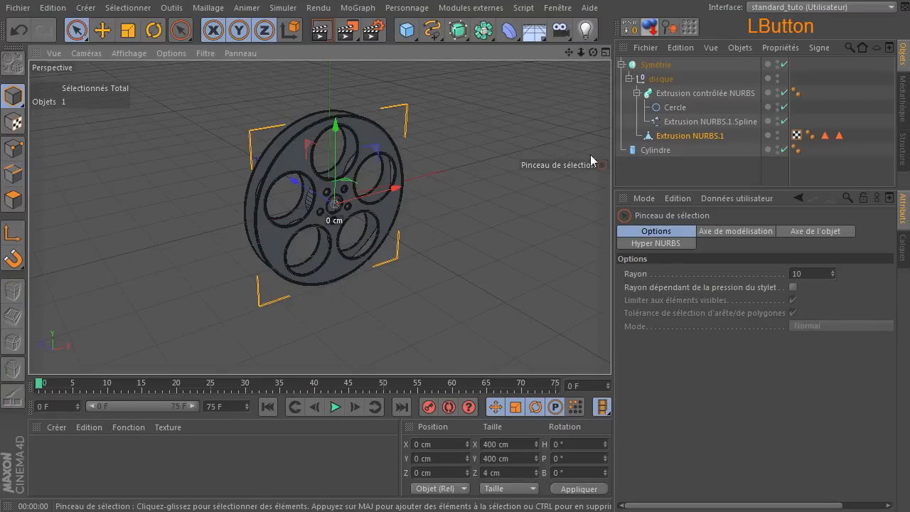
click(650, 151)
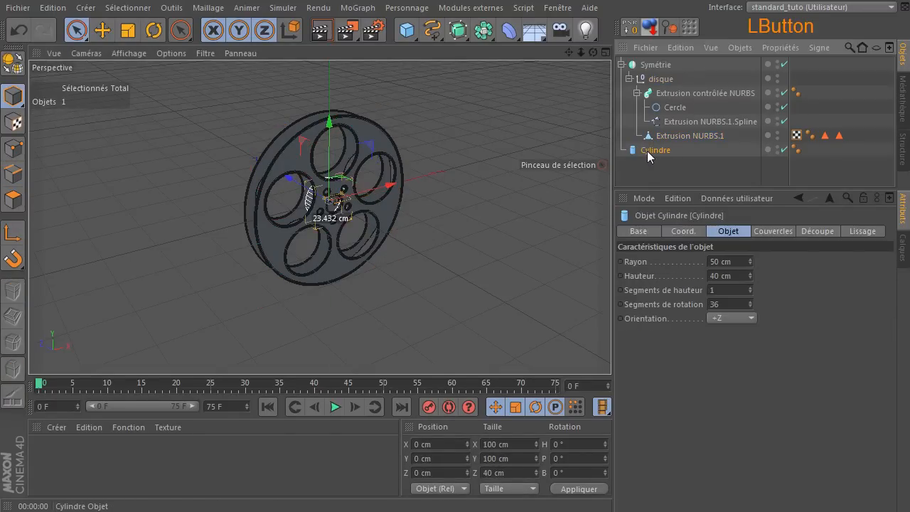
ctrl+click(664, 67)
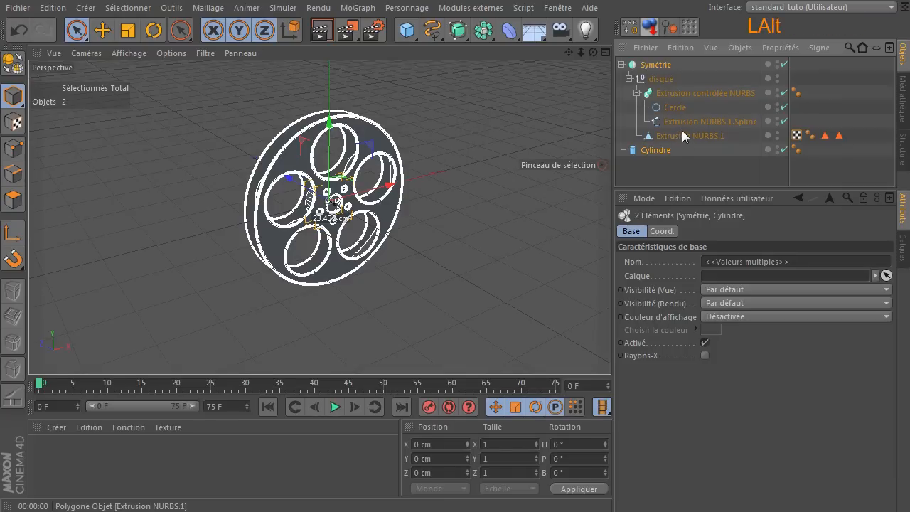
key(alt+g)
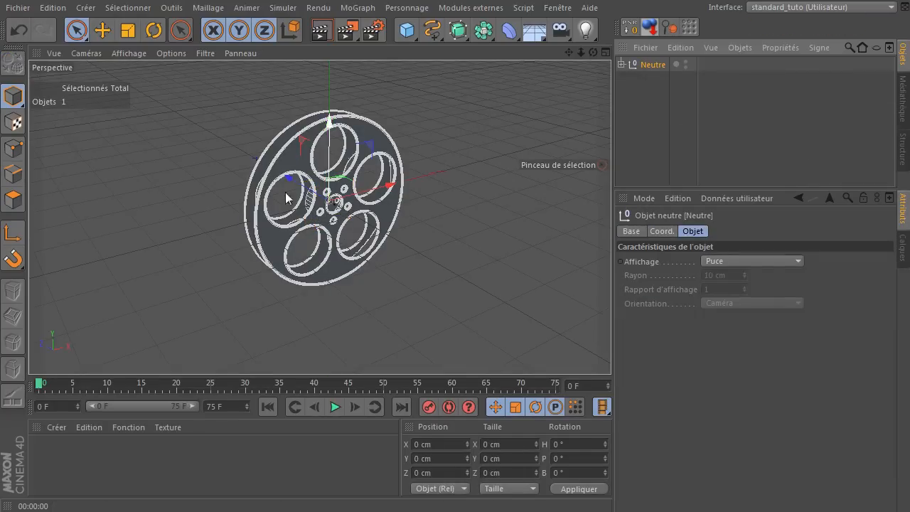
Rename the group null as "boitier bobine" and expand its hierarchy.
double_click(652, 65)
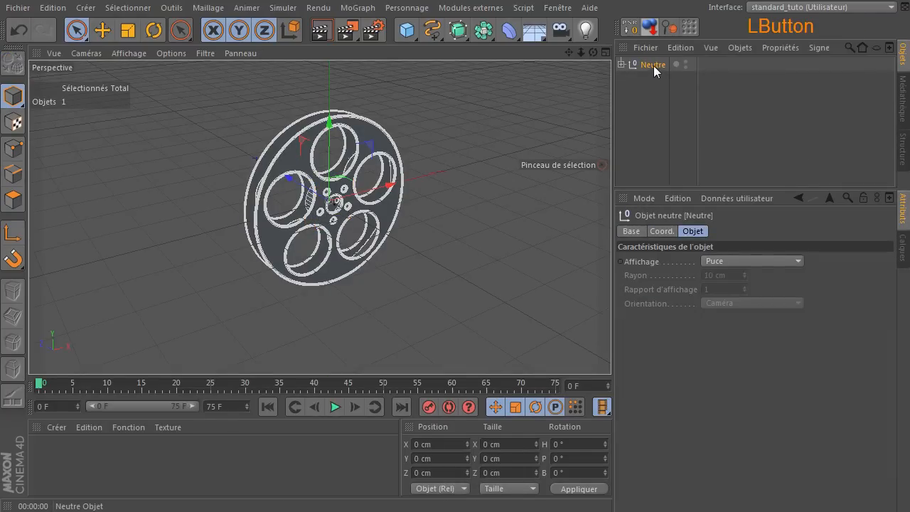
text(boit)
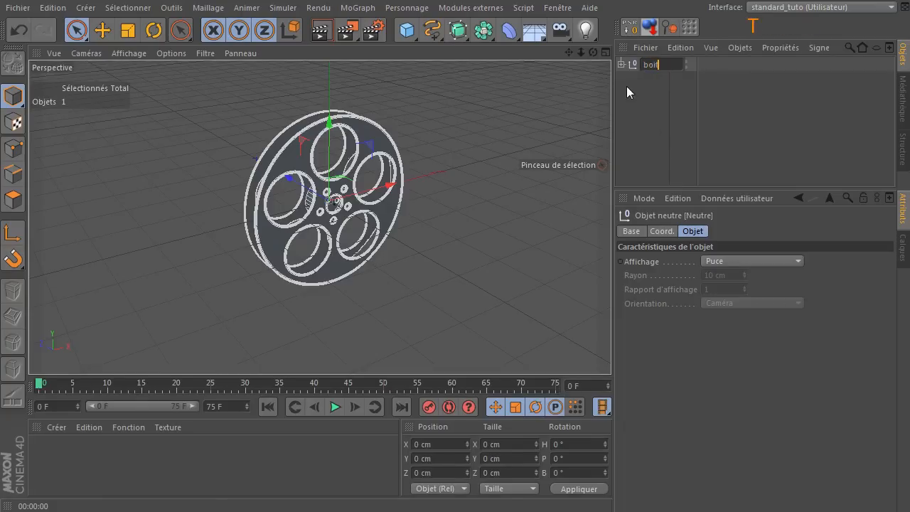
text(ier bobine)
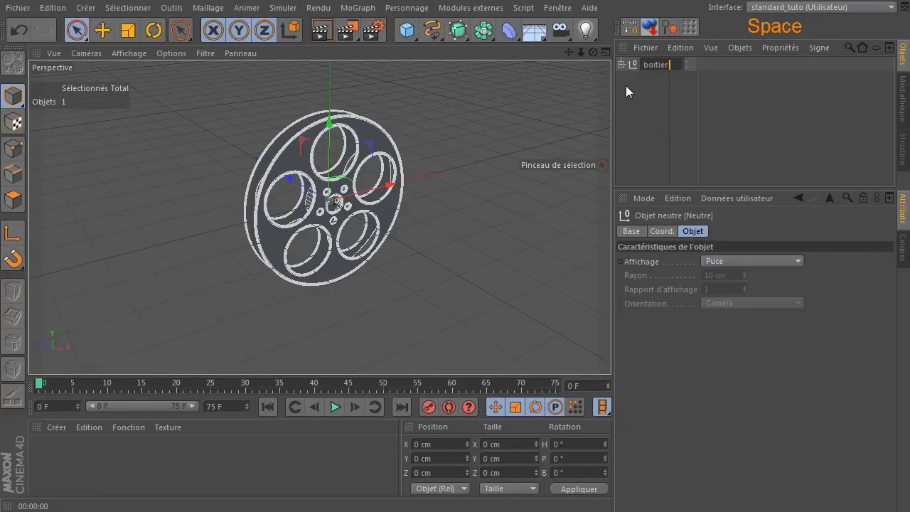
key(Return)
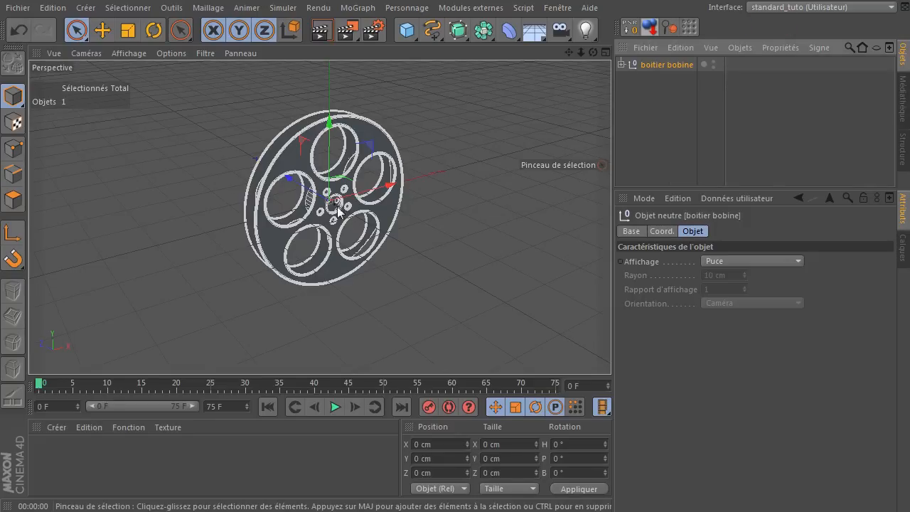
click(622, 64)
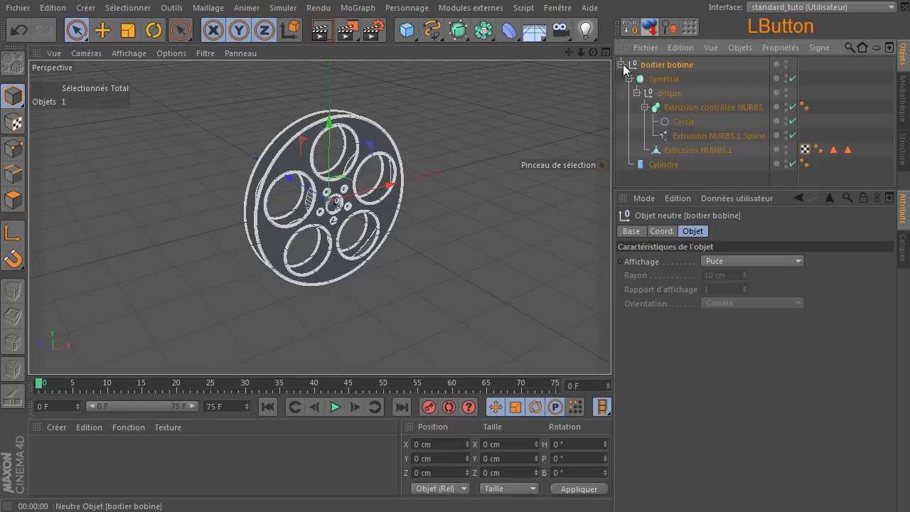
click(676, 169)
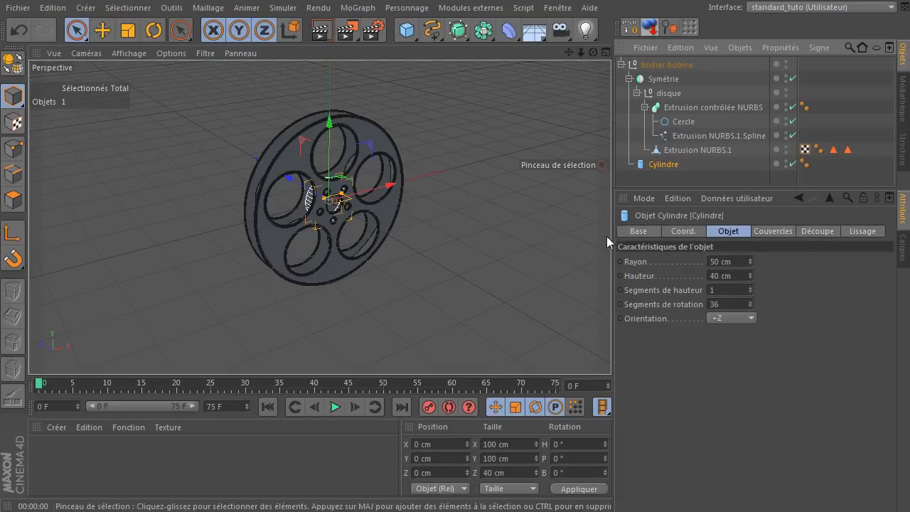
key(ctrl)
ctrl+drag(668, 166, 669, 181)
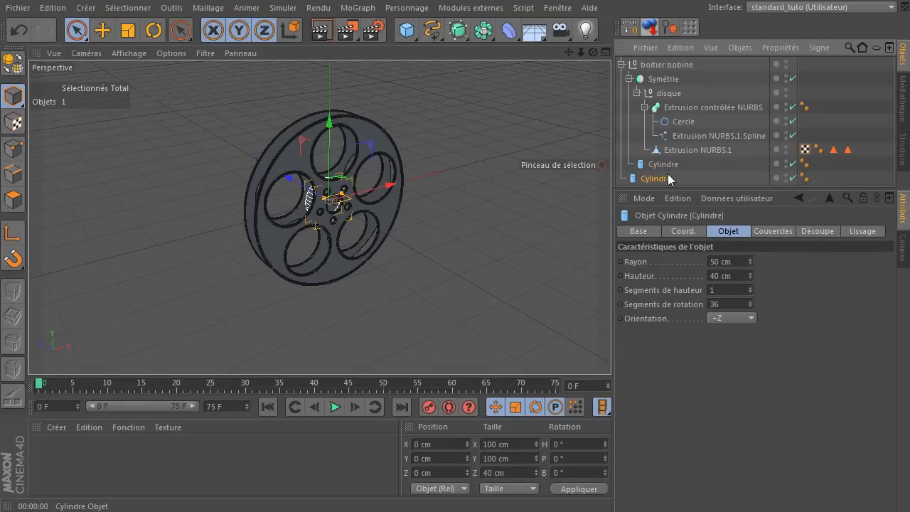
click(621, 66)
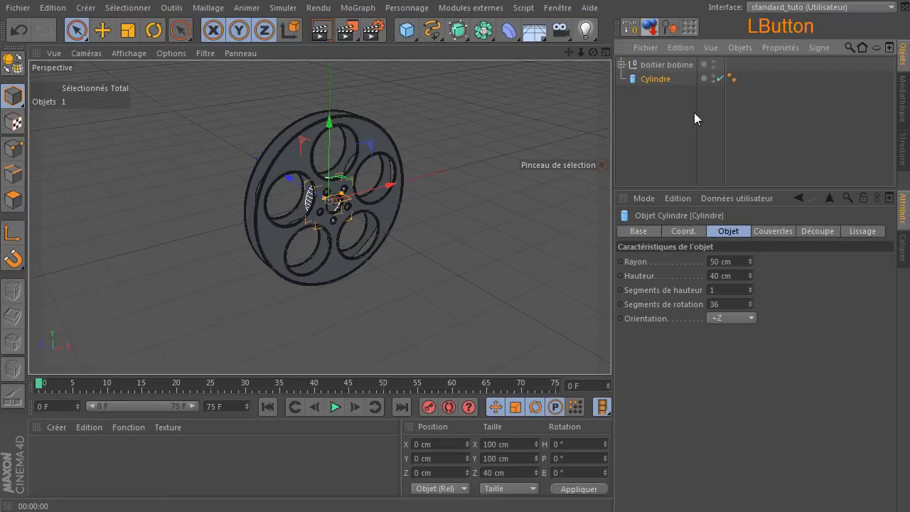
click(770, 232)
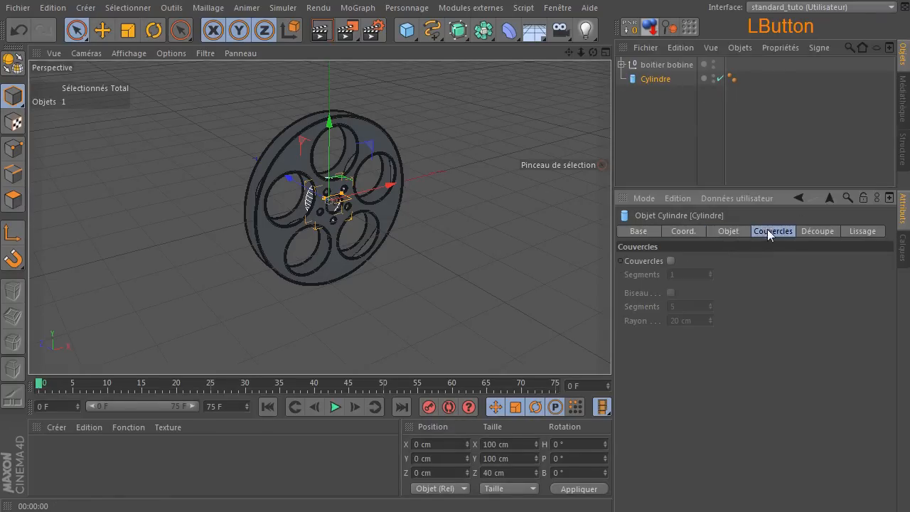
click(672, 261)
click(740, 229)
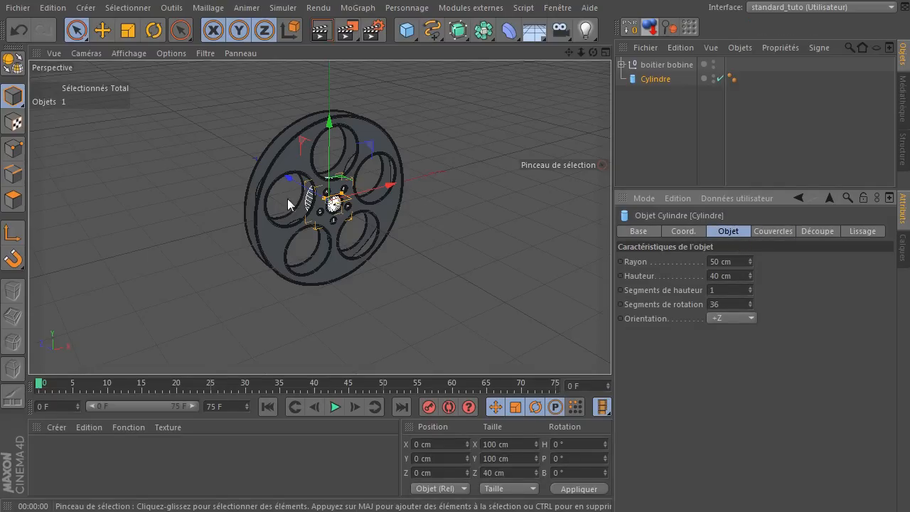
click(655, 79)
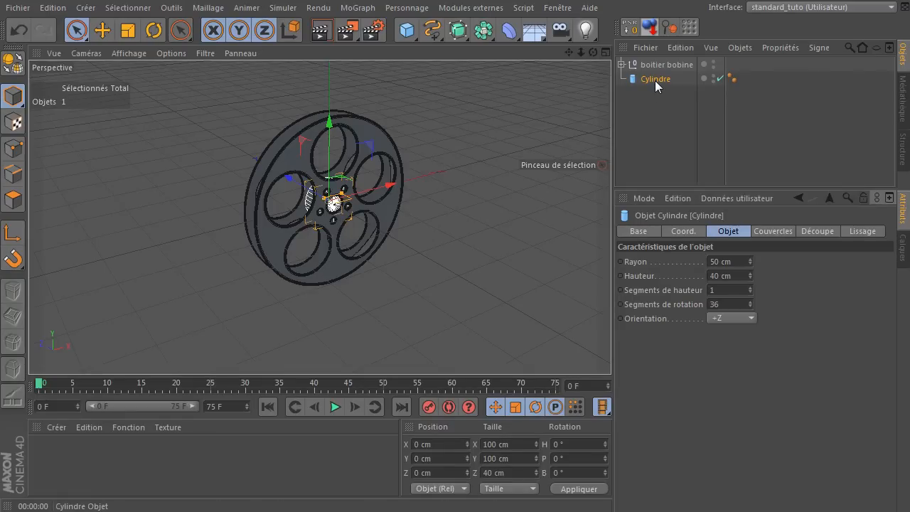
key(Delete)
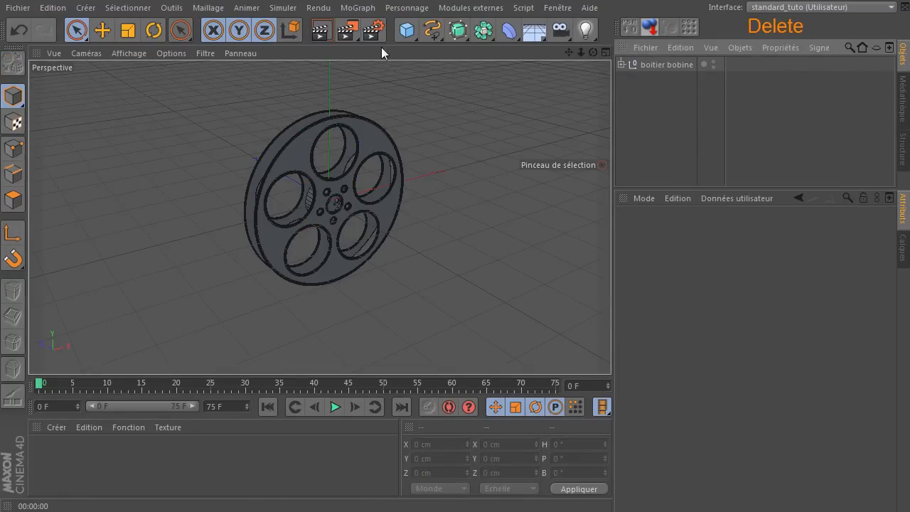
Add a Tube primitive oriented along +Z and set its outer radius to 40 cm.
drag(407, 29, 792, 97)
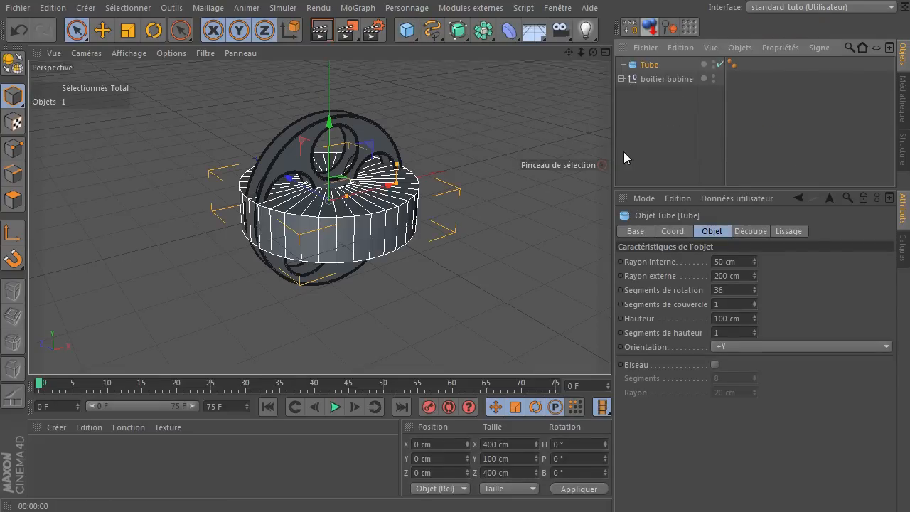
click(723, 348)
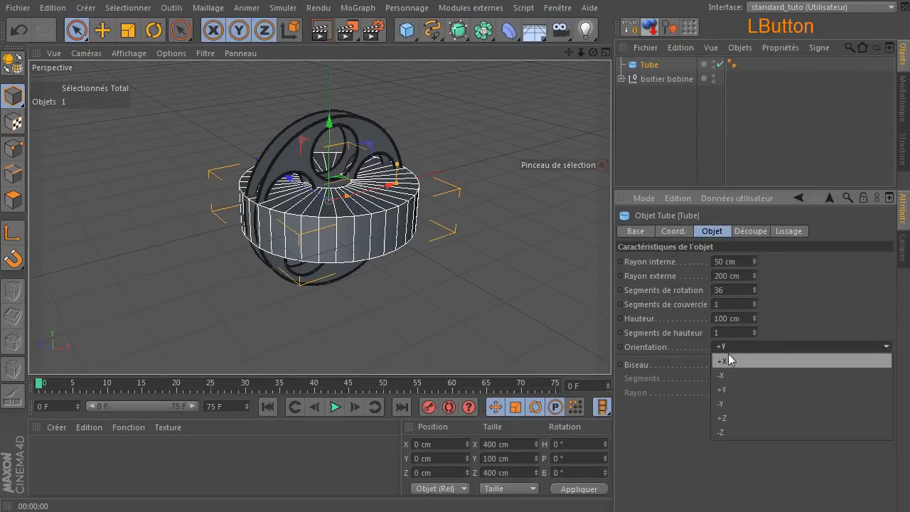
click(744, 419)
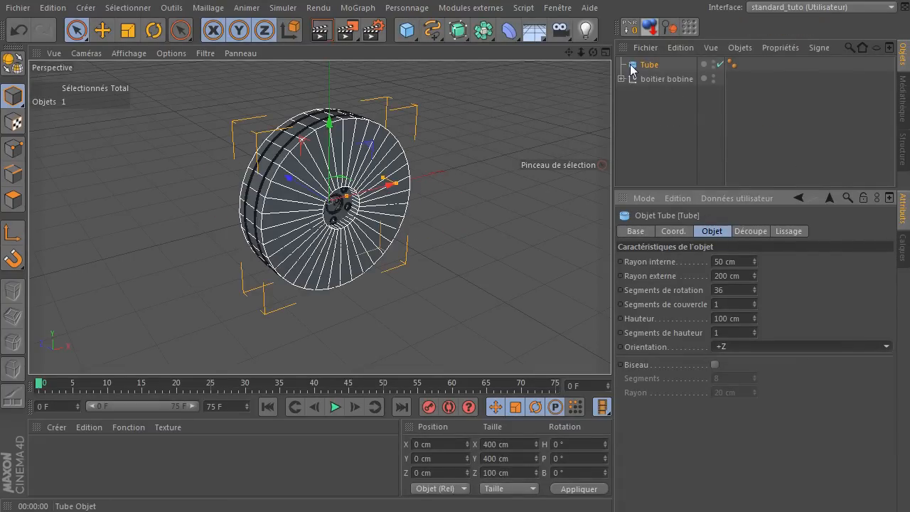
click(734, 275)
text(40)
key(Return)
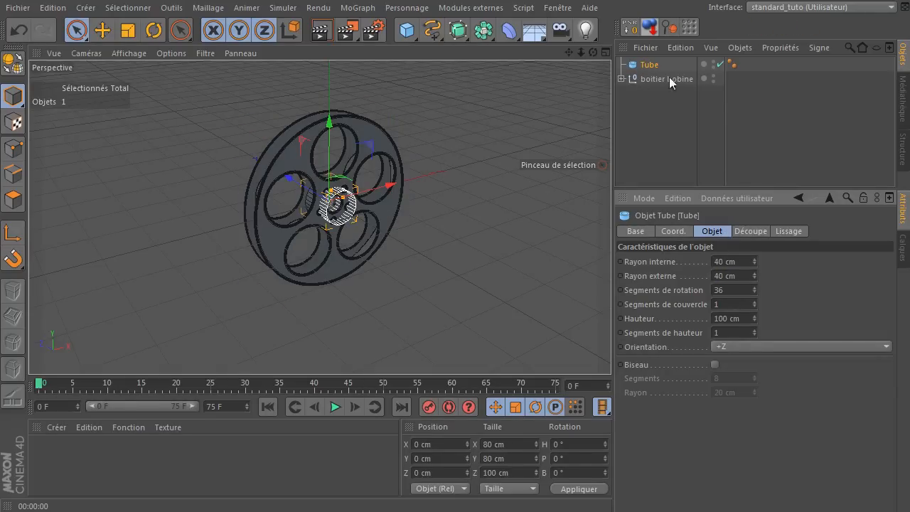
Check the height of Cylindre inside "boitier bobine" and set the tube's height to 40 cm.
drag(594, 52, 675, 54)
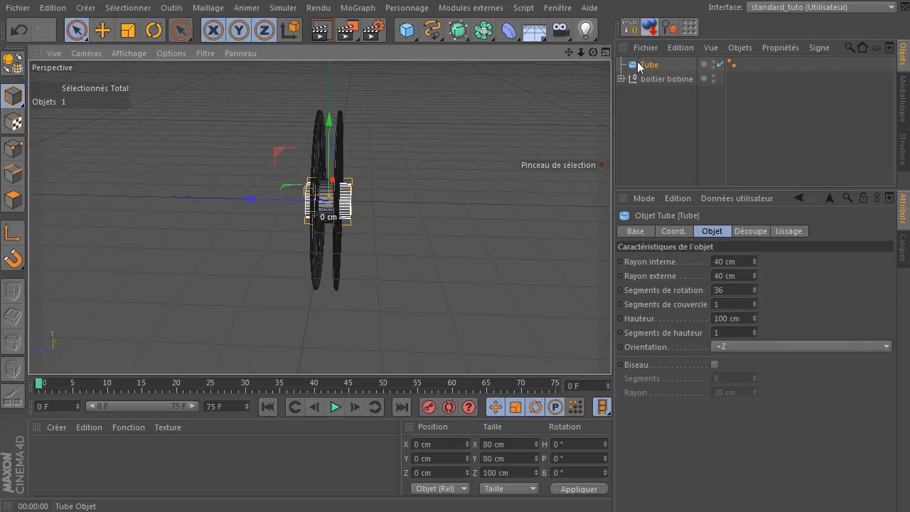
click(621, 79)
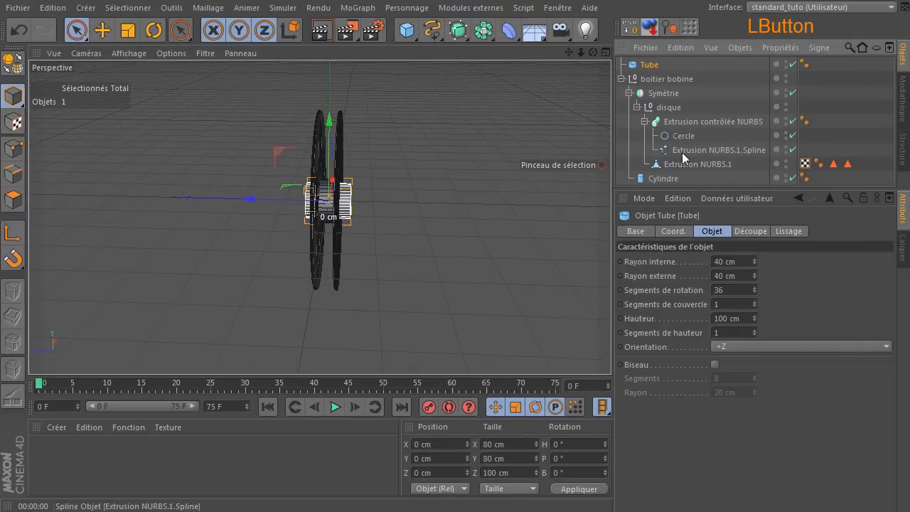
click(681, 177)
click(742, 264)
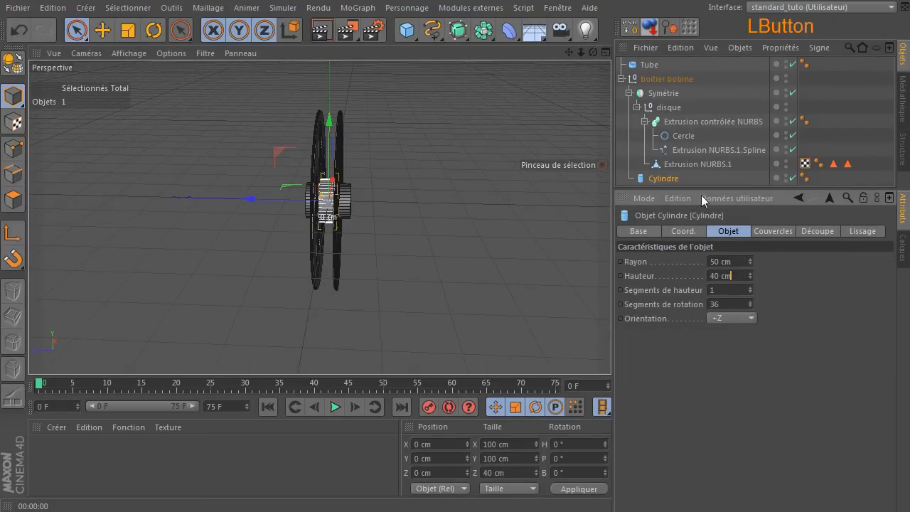
click(648, 65)
click(733, 273)
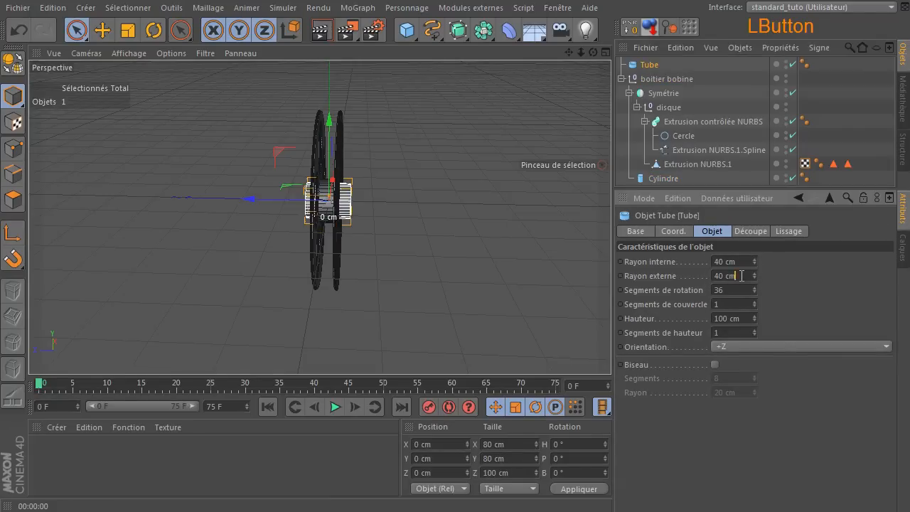
click(744, 320)
text(40)
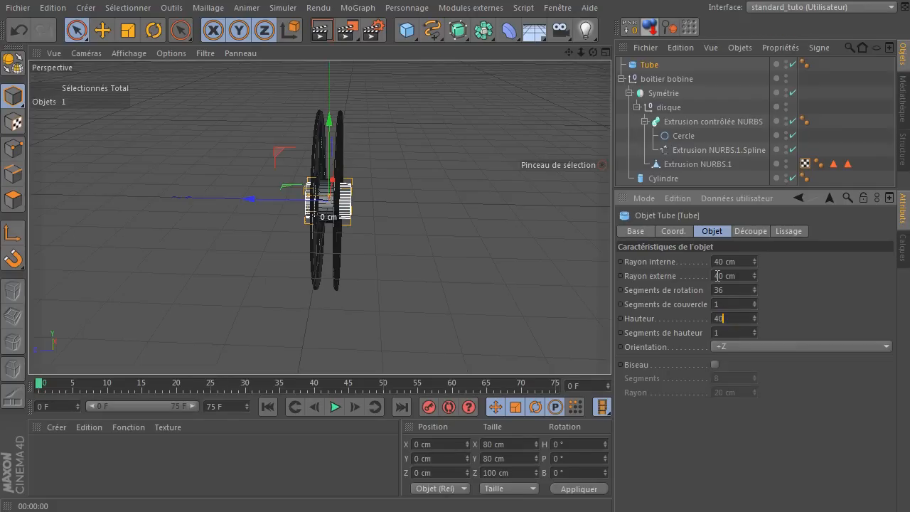
key(Return)
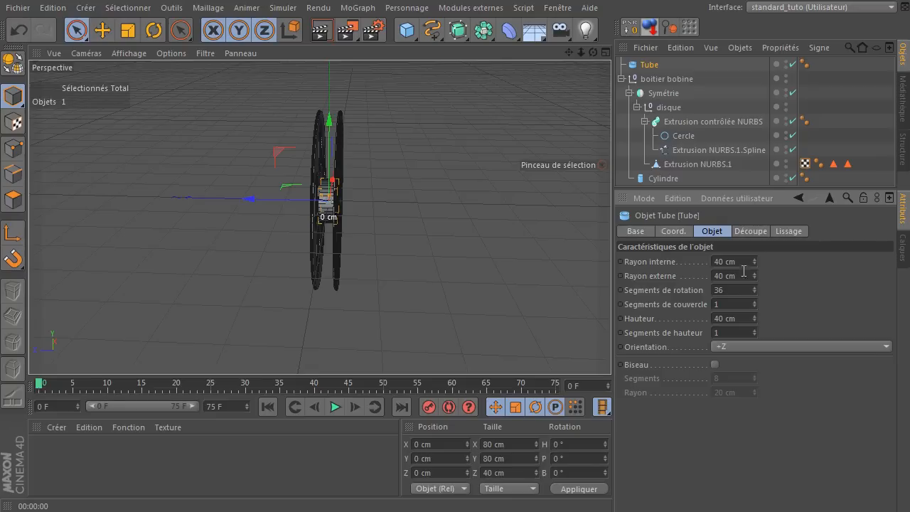
Set the tube's inner radius to 40 cm and its outer radius to 200 cm.
click(745, 262)
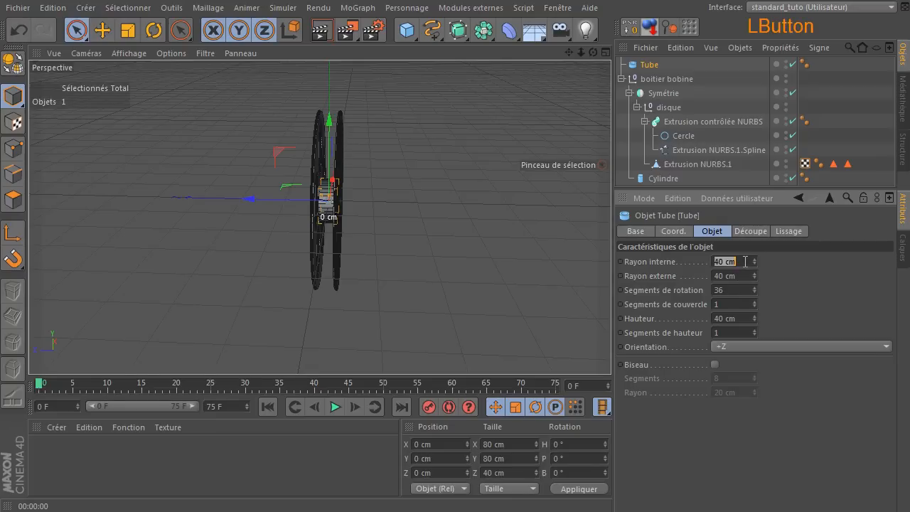
text(40)
key(Return)
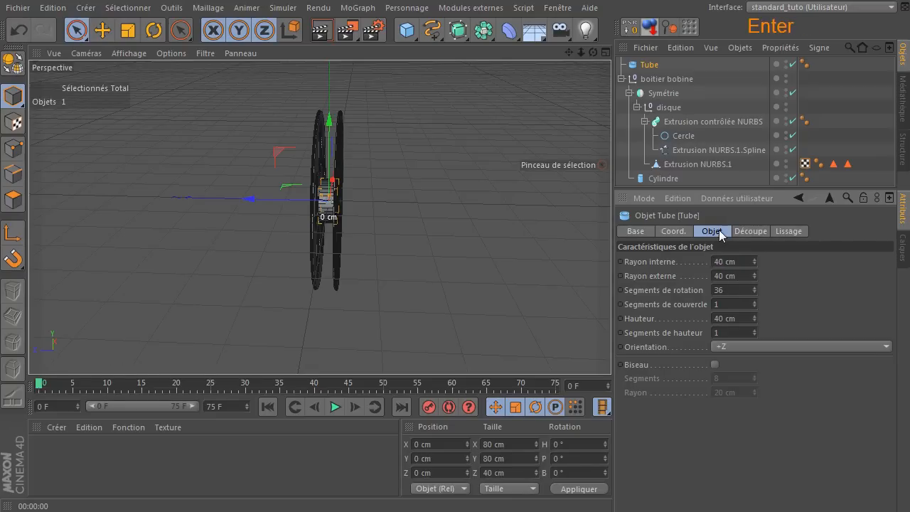
drag(593, 52, 473, 54)
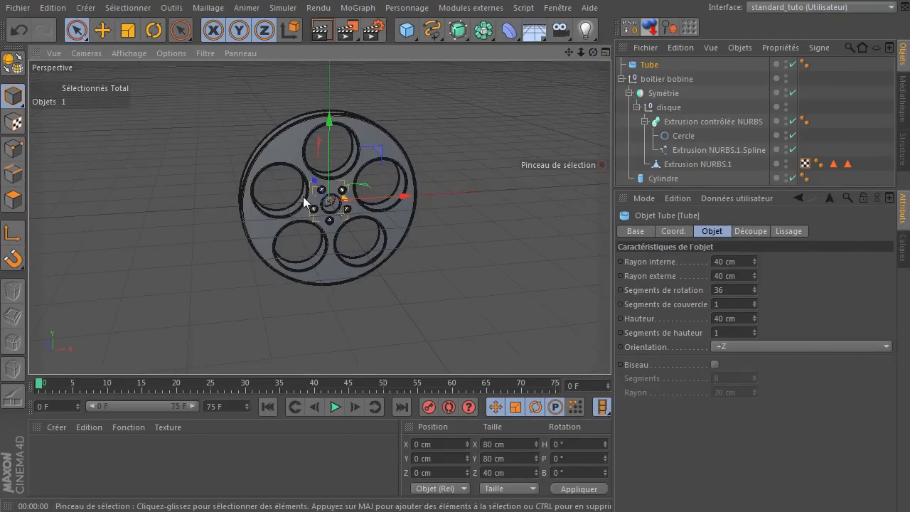
click(729, 276)
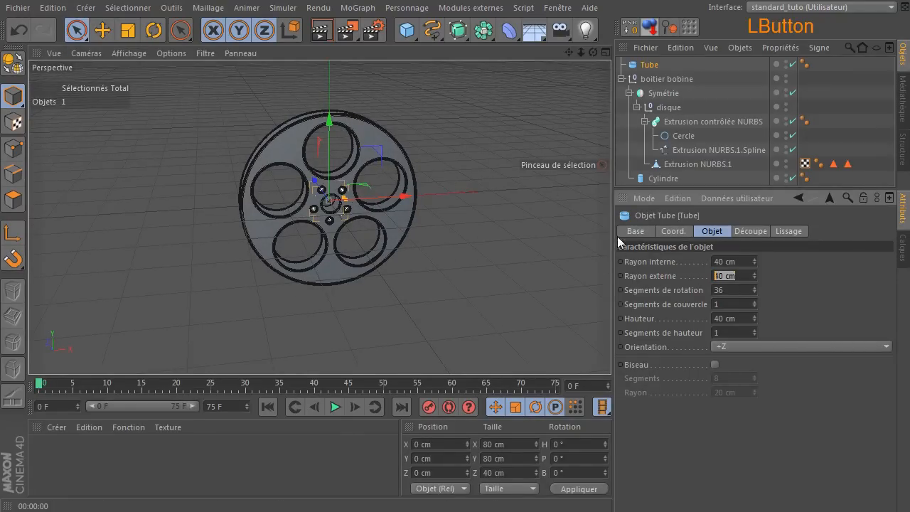
text(200)
key(Return)
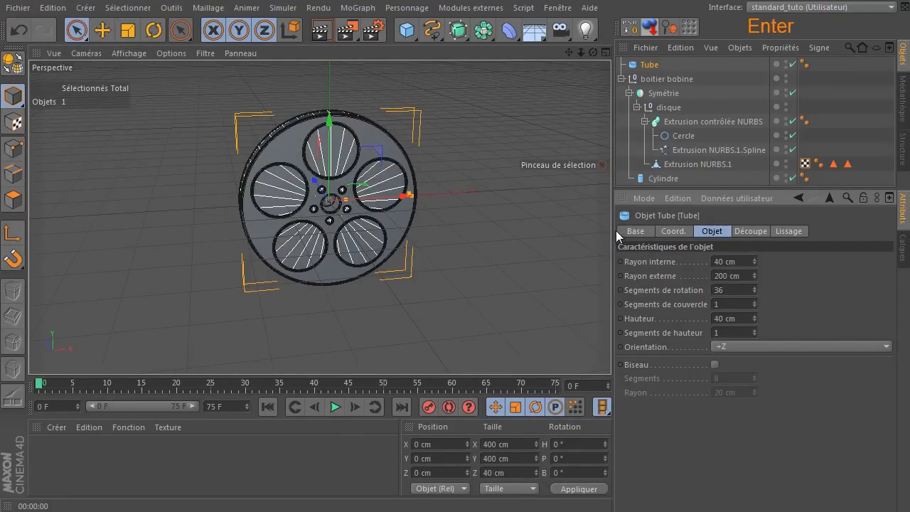
Reduce the tube's outer radius to 150 cm so it sits inside the rims of the reel discs.
drag(595, 53, 588, 55)
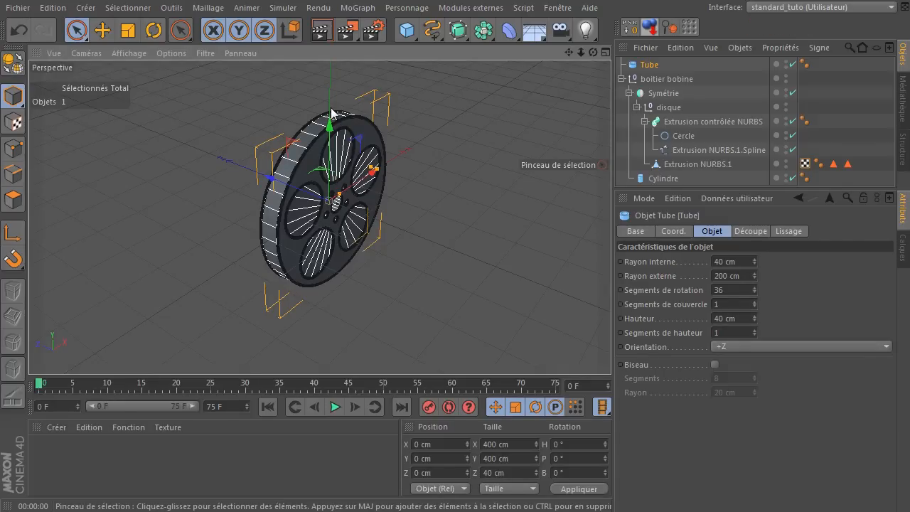
click(718, 277)
text(150)
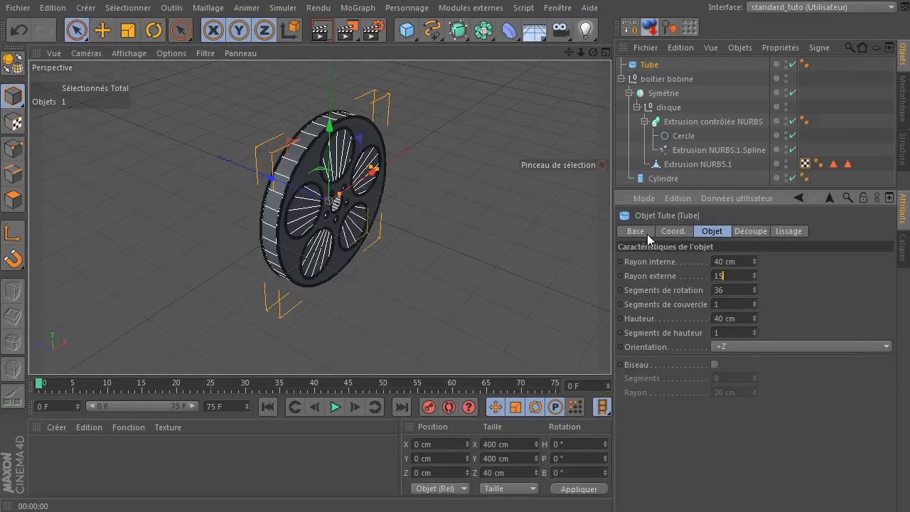
key(Return)
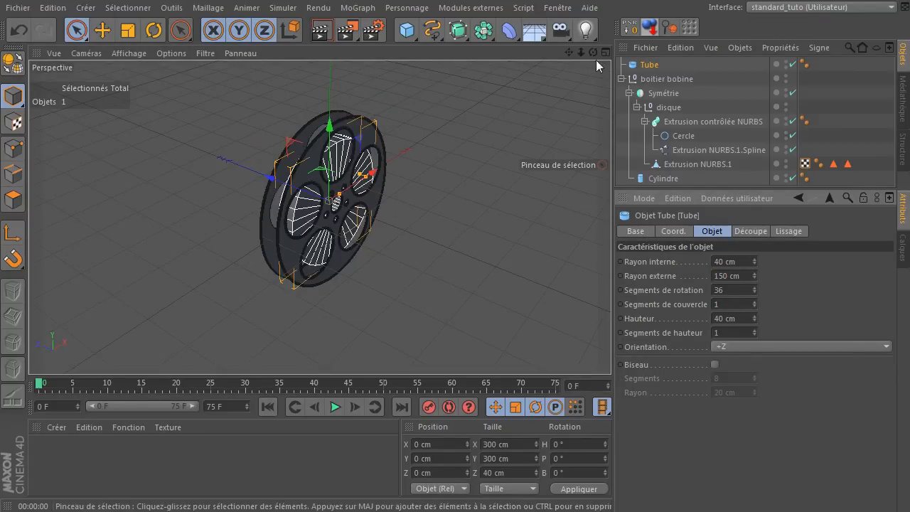
drag(594, 52, 594, 73)
Consult the film reel reference images in the browser, and set the tube's outer radius to 160 cm in Cinema 4D.
drag(909, 78, 497, 71)
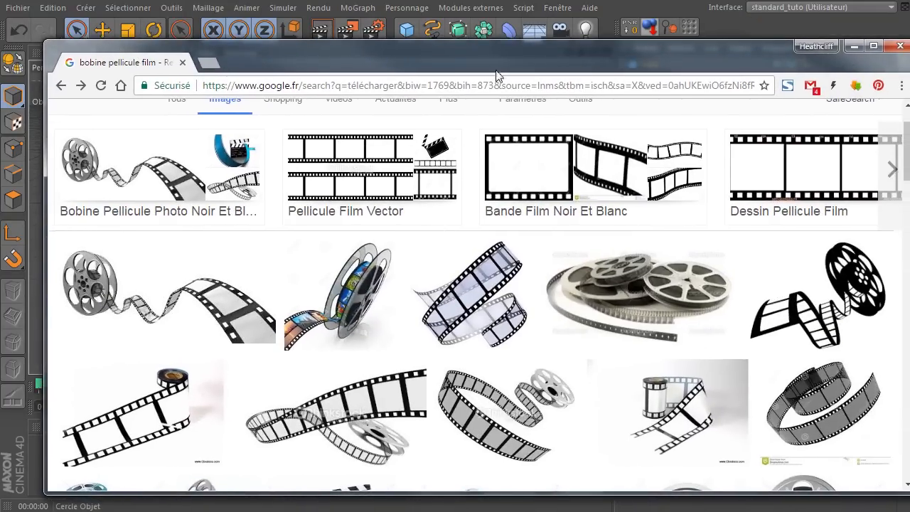
scroll(463, 204, down, 10)
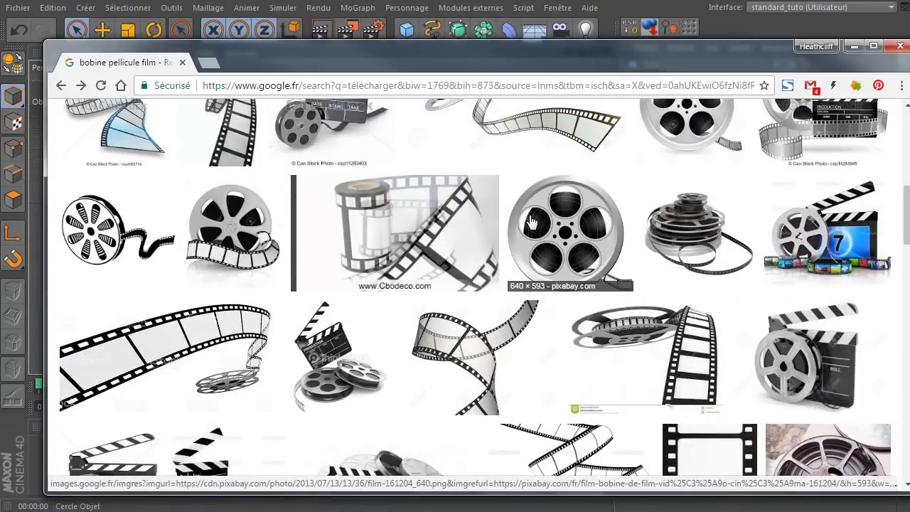
drag(440, 70, 909, 207)
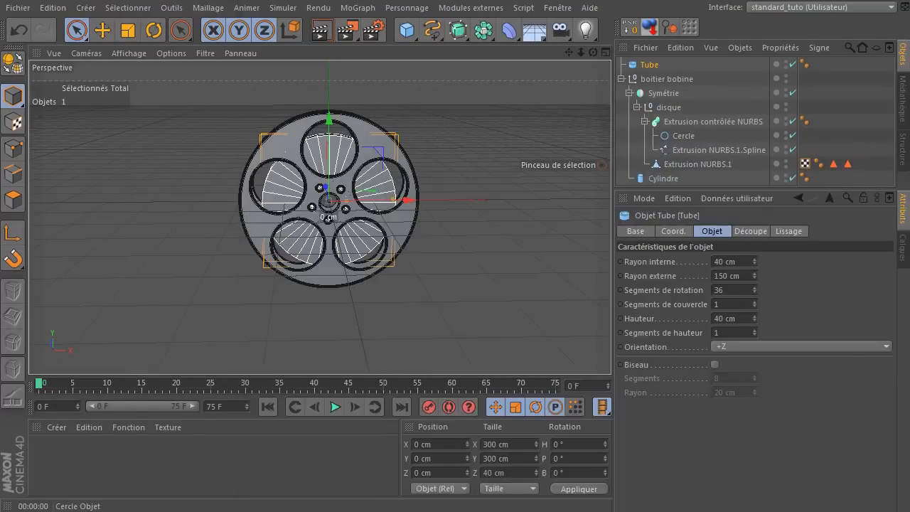
click(740, 274)
text(160)
key(Return)
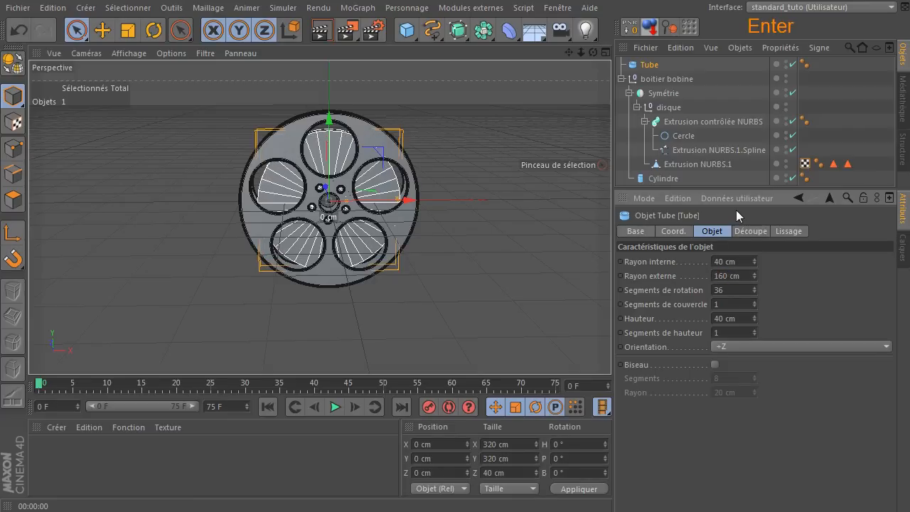
Set the tube's inner radius to 50 cm and inspect it through the central and small holes.
scroll(399, 225, up, 8)
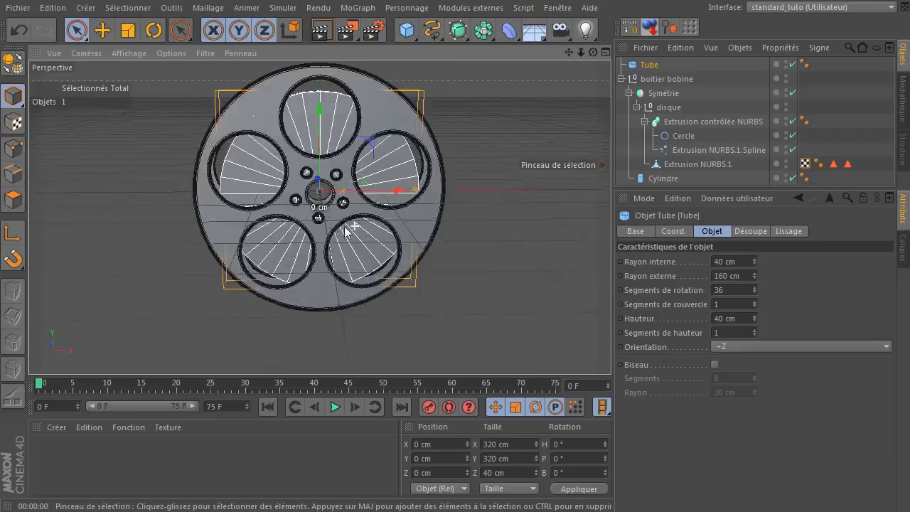
scroll(253, 123, up, 5)
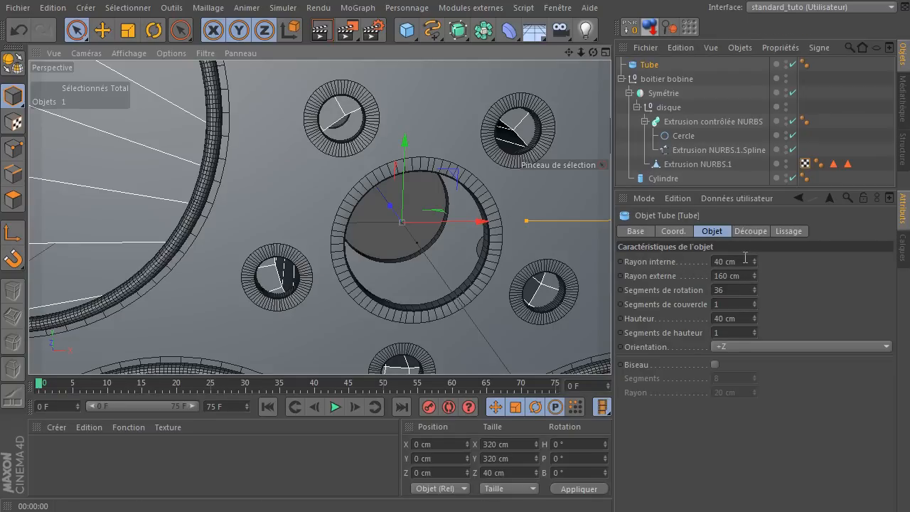
click(745, 261)
text(50)
key(Return)
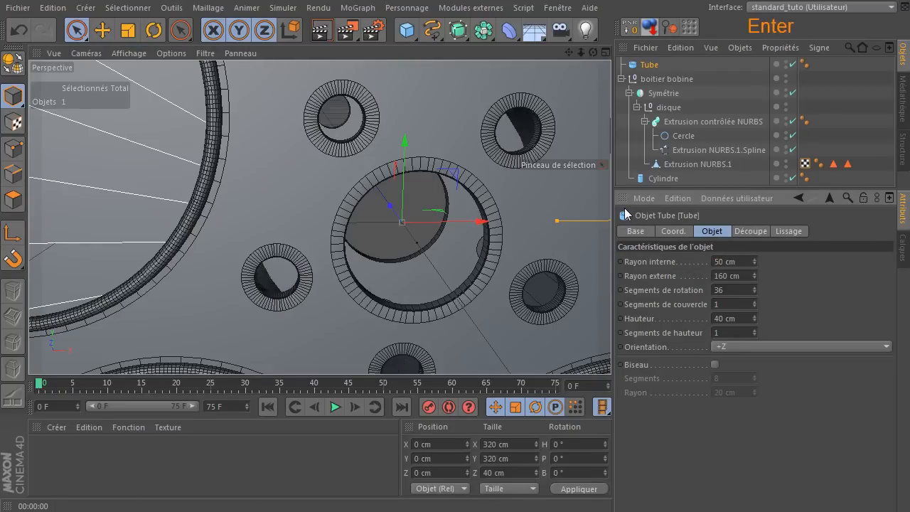
scroll(464, 227, down, 5)
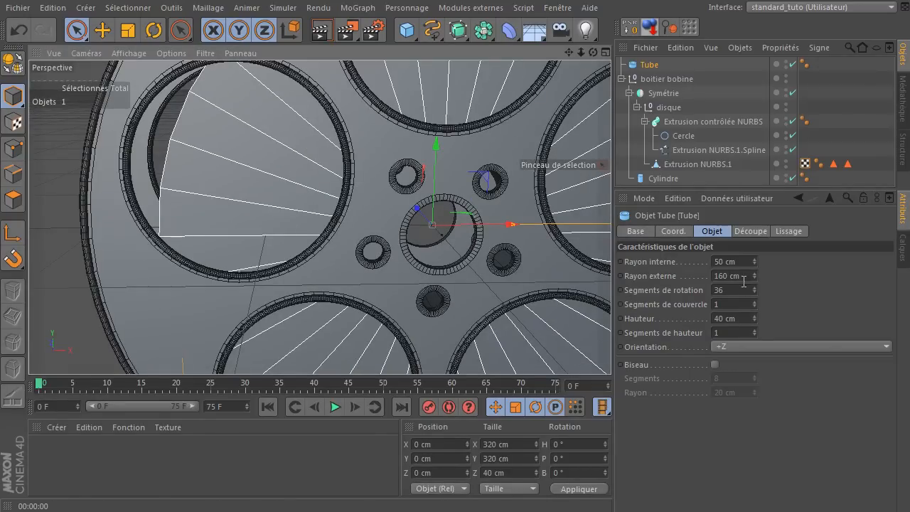
drag(569, 52, 568, 66)
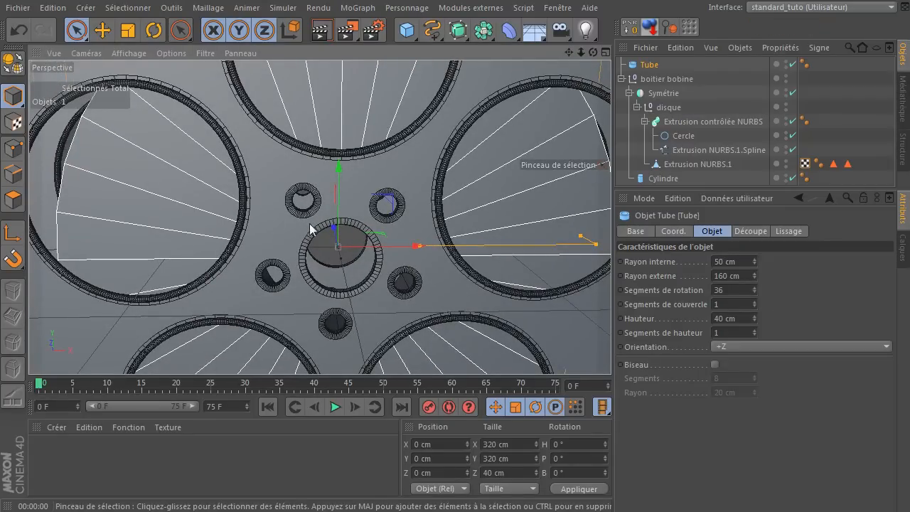
drag(338, 246, 338, 248)
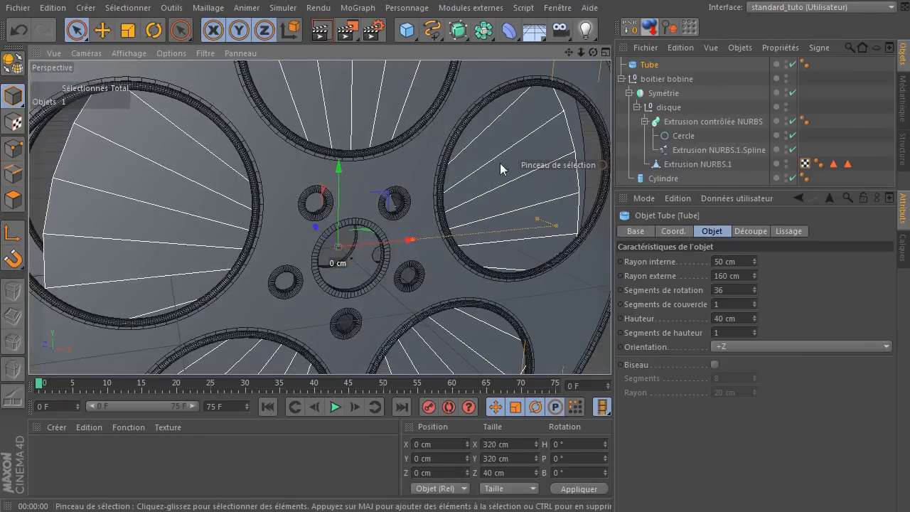
Deselect the tube and look through the "bobine pellicule film" reference images in the browser.
scroll(501, 168, down, 6)
click(233, 237)
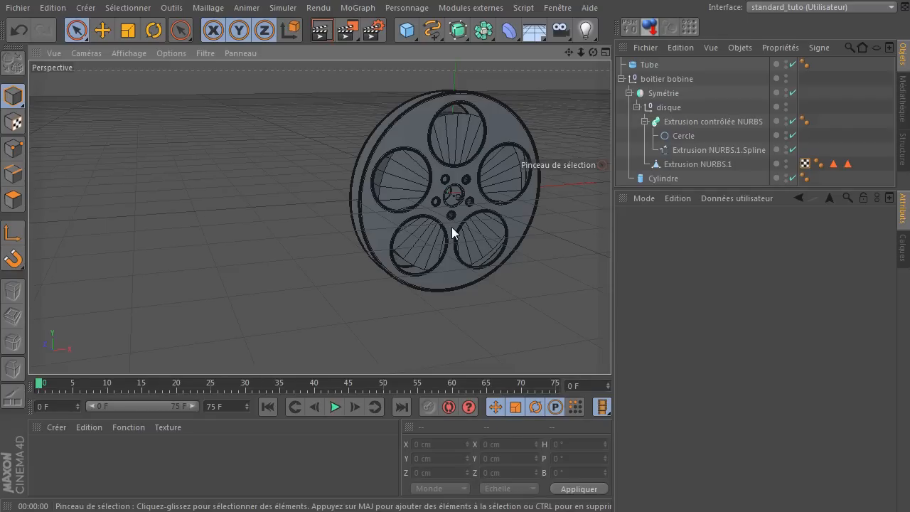
drag(909, 80, 275, 50)
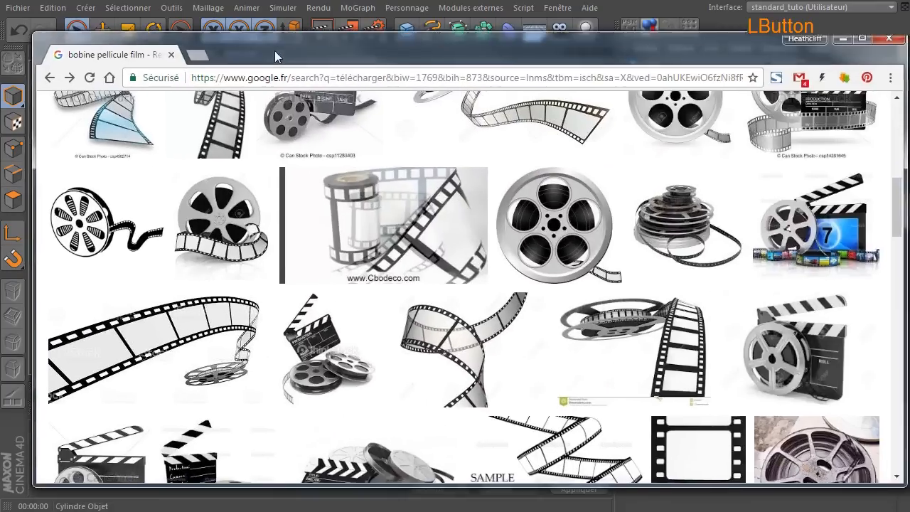
scroll(487, 272, up, 10)
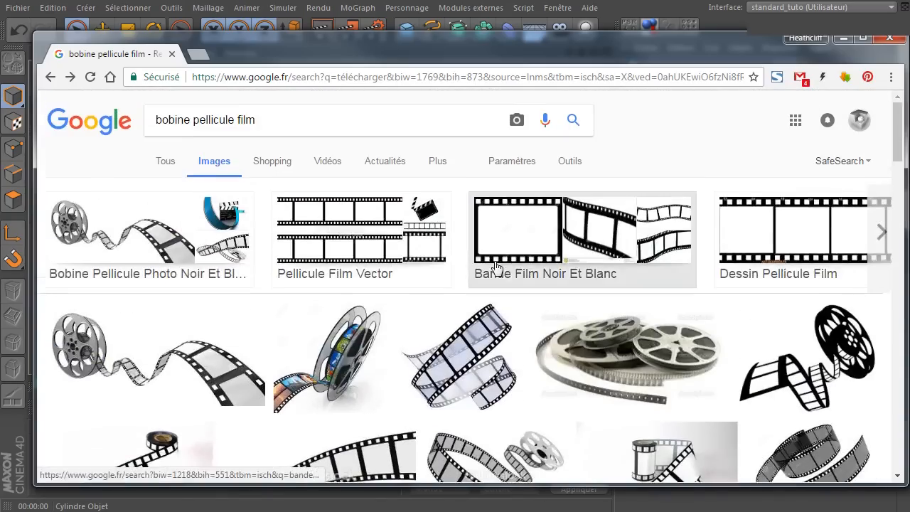
scroll(493, 270, down, 5)
scroll(493, 271, down, 4)
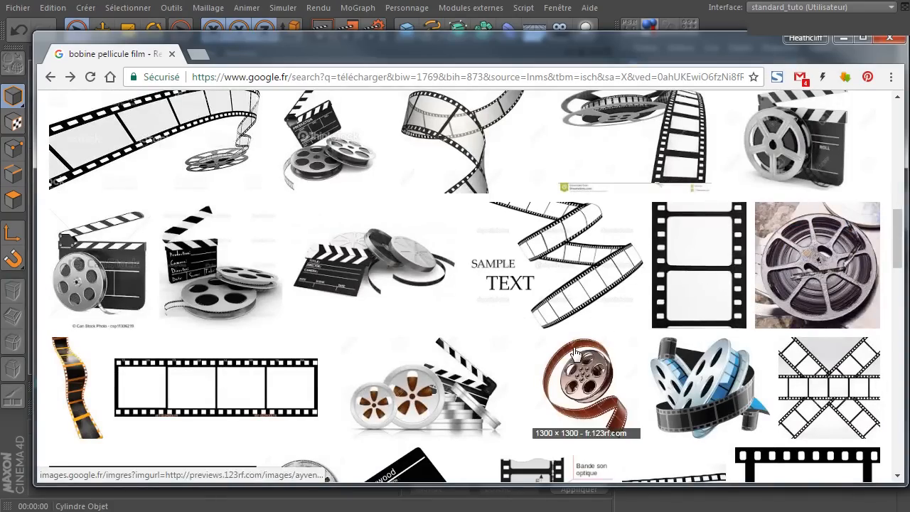
scroll(574, 356, down, 5)
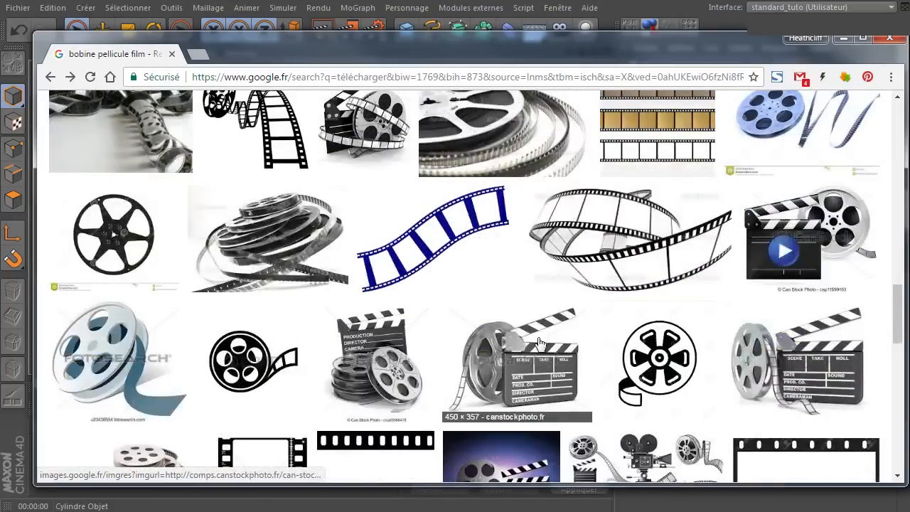
drag(333, 39, 909, 88)
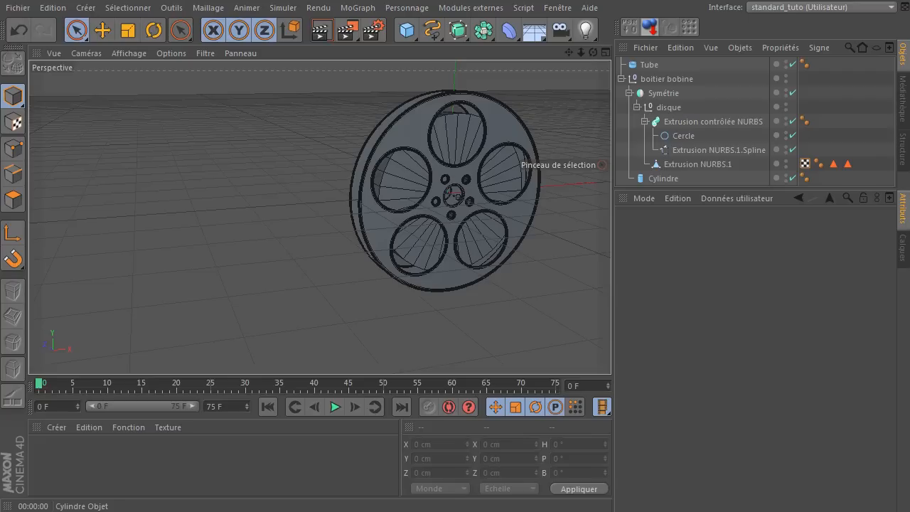
Search Google Images for "pellicule film" and examine the film strip pictures across the results page.
key(Return)
click(602, 165)
key(2)
key(Return)
click(602, 164)
drag(909, 142, 499, 68)
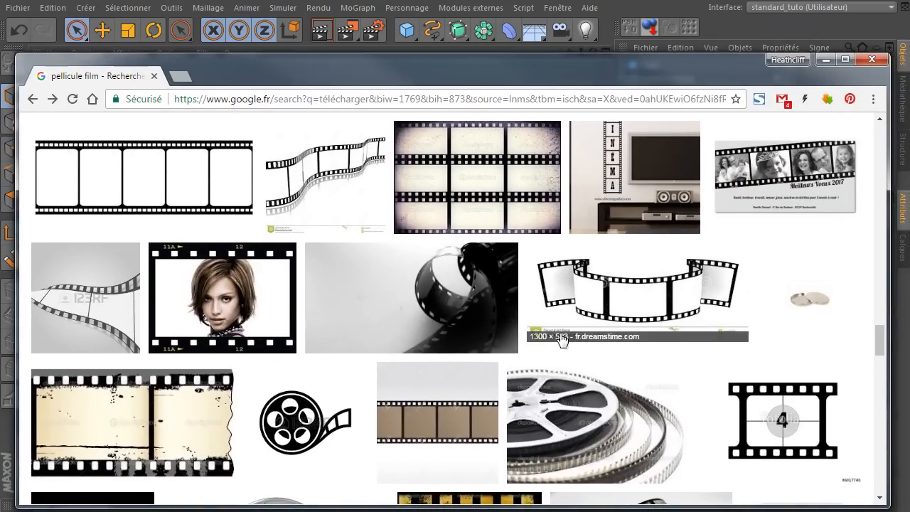
scroll(524, 335, down, 3)
scroll(441, 317, up, 15)
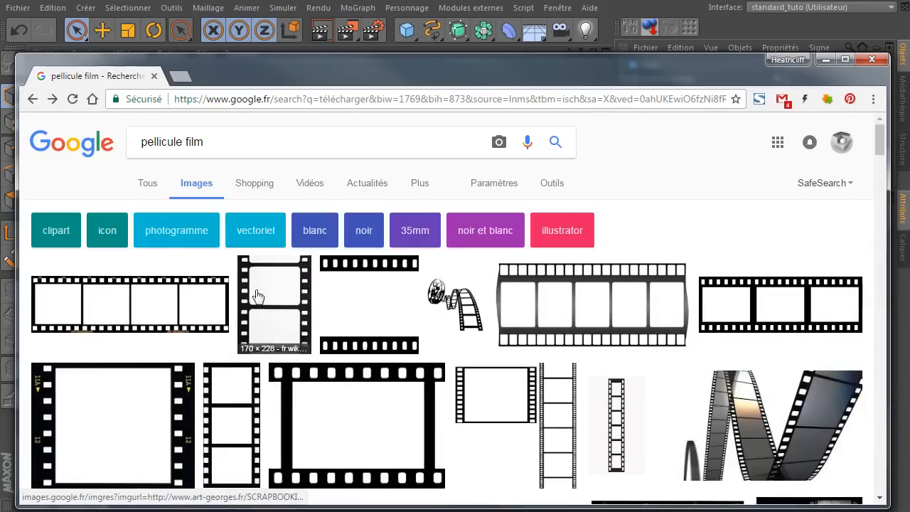
scroll(633, 392, down, 4)
scroll(619, 392, down, 4)
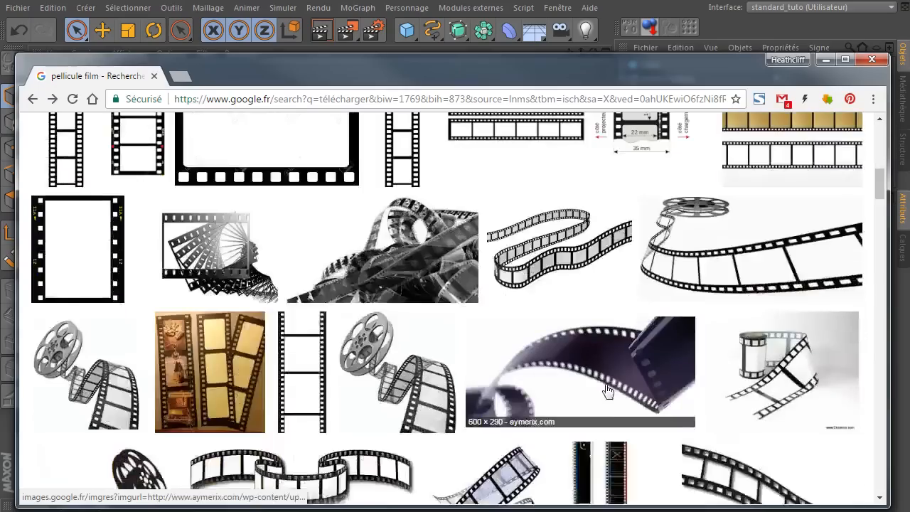
scroll(448, 331, down, 5)
scroll(462, 333, down, 8)
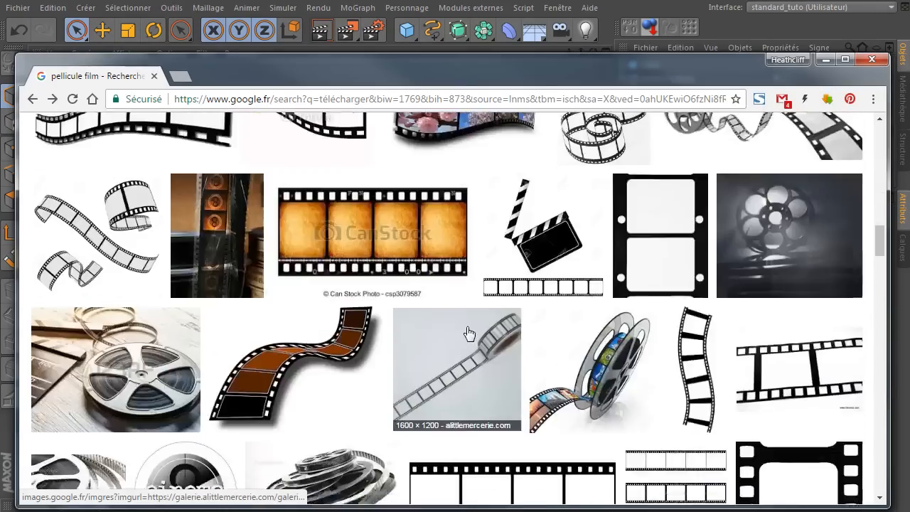
scroll(427, 313, up, 2)
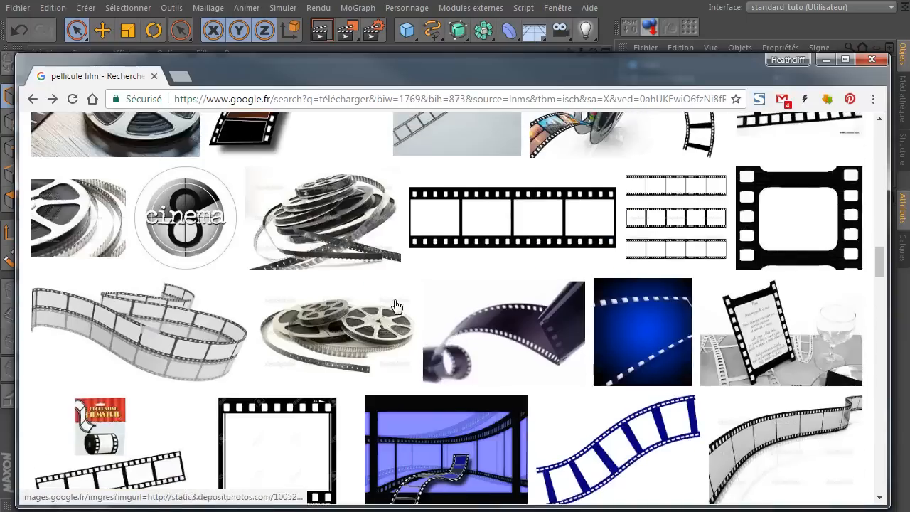
scroll(350, 270, down, 7)
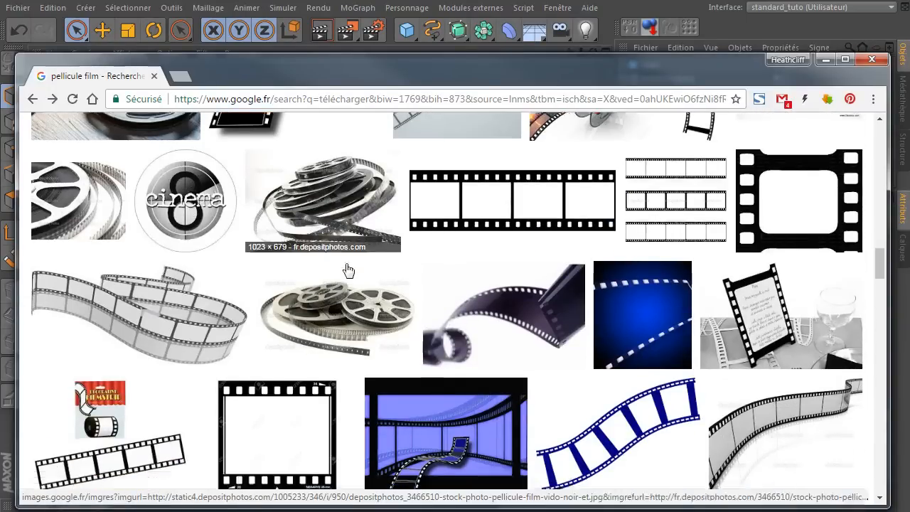
scroll(431, 165, up, 1)
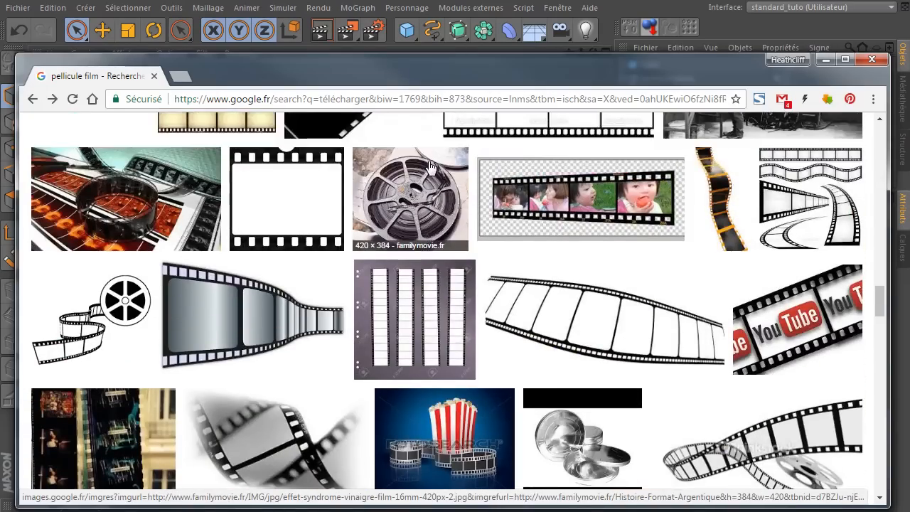
scroll(431, 242, down, 8)
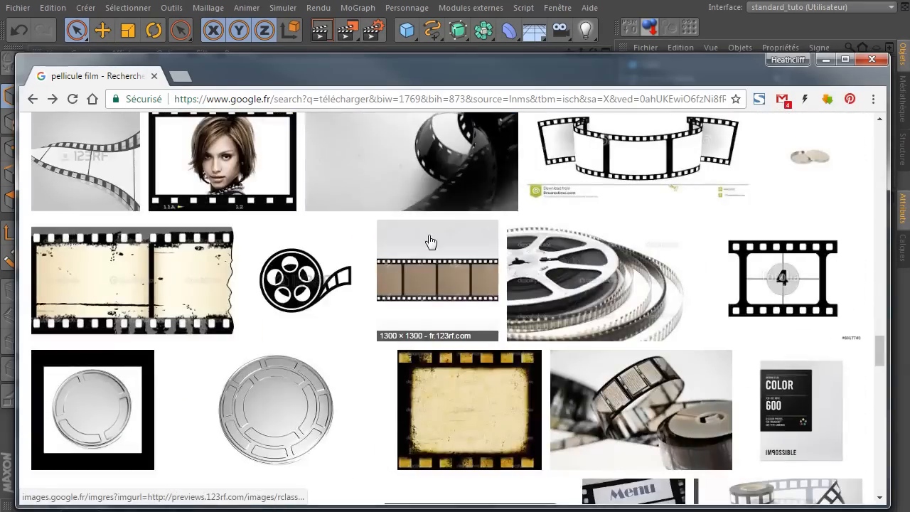
scroll(430, 242, down, 15)
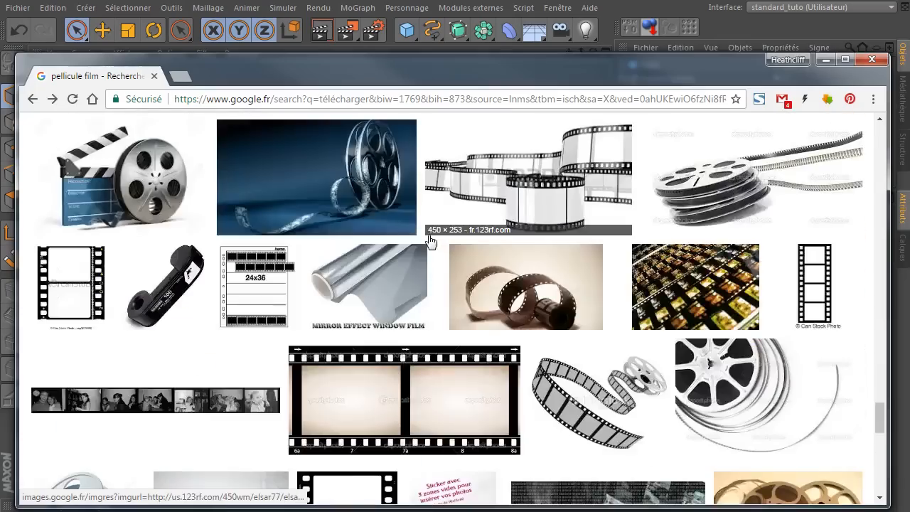
scroll(430, 241, down, 12)
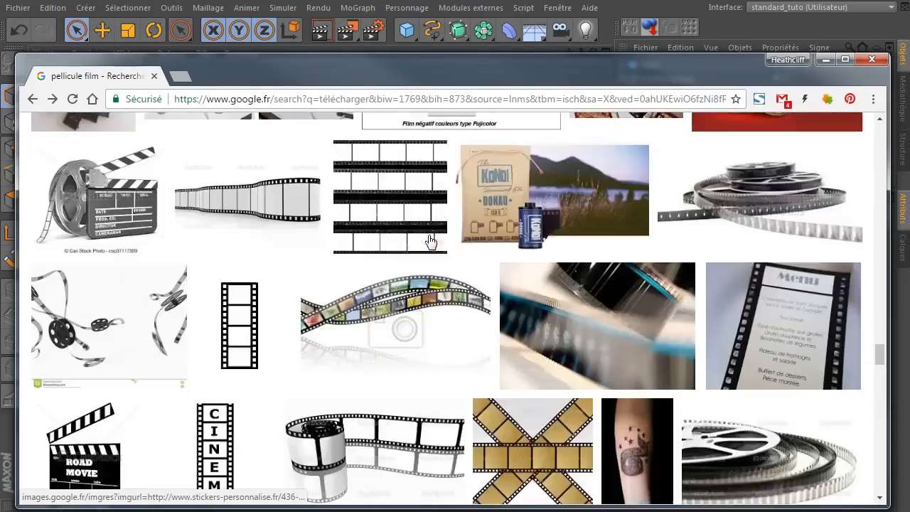
scroll(430, 242, down, 10)
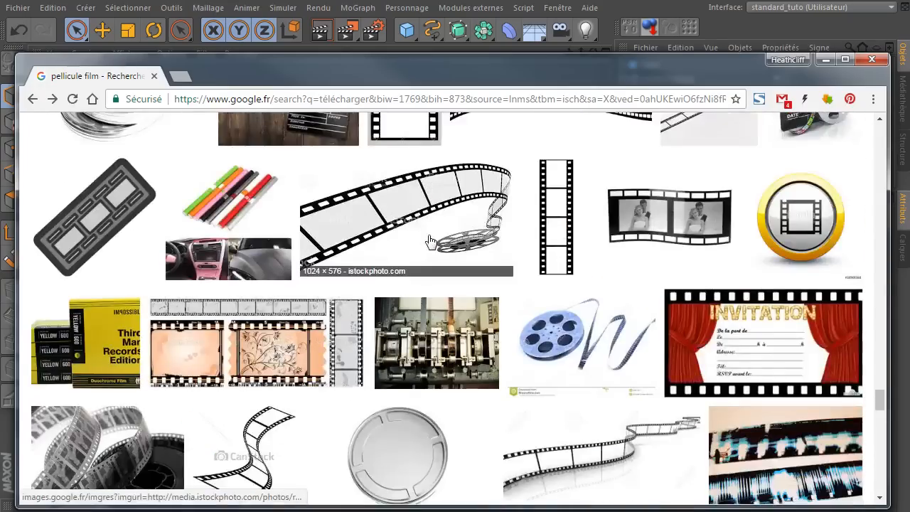
scroll(430, 242, down, 10)
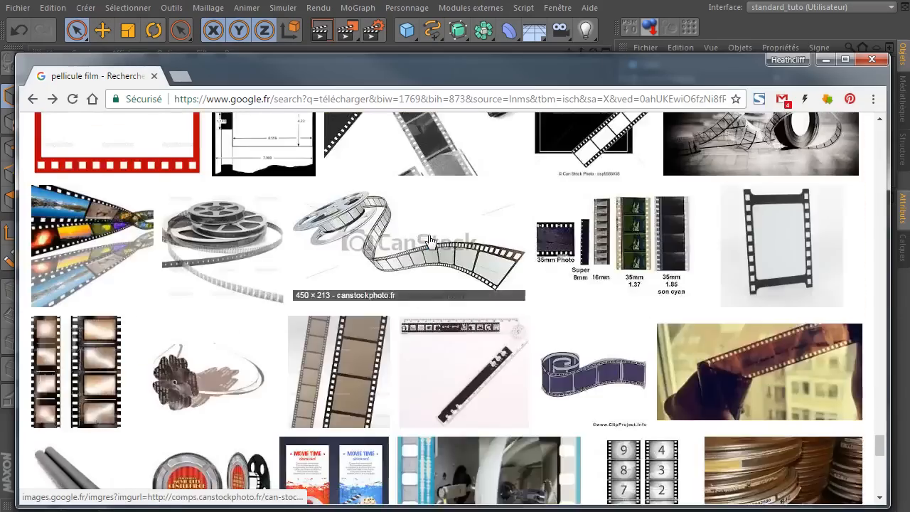
scroll(431, 242, down, 8)
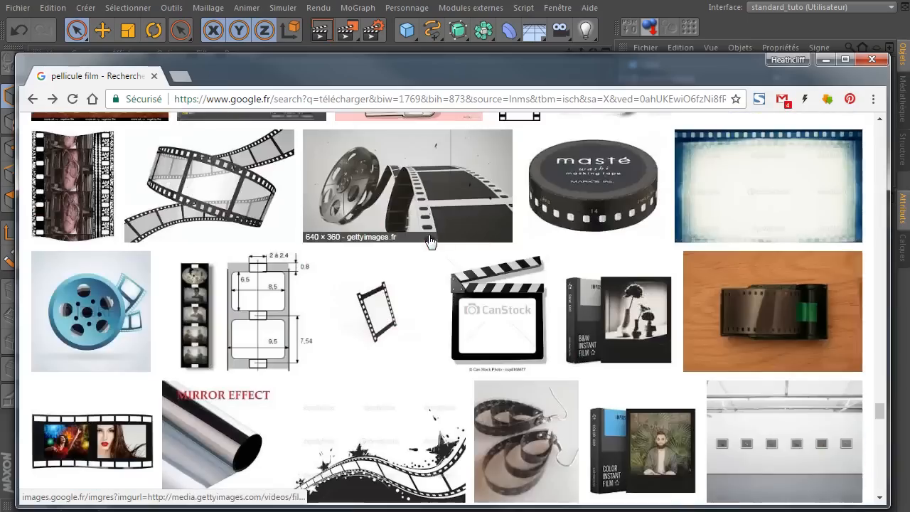
scroll(430, 242, down, 10)
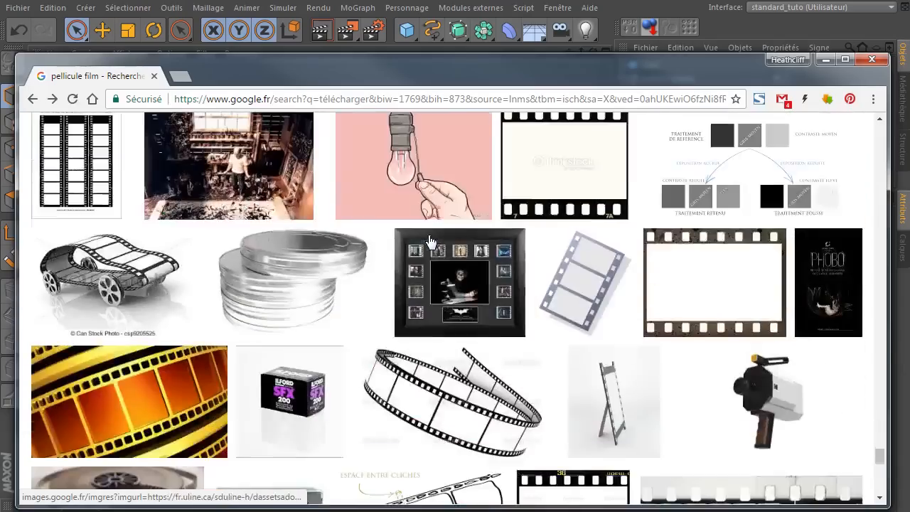
scroll(431, 241, down, 5)
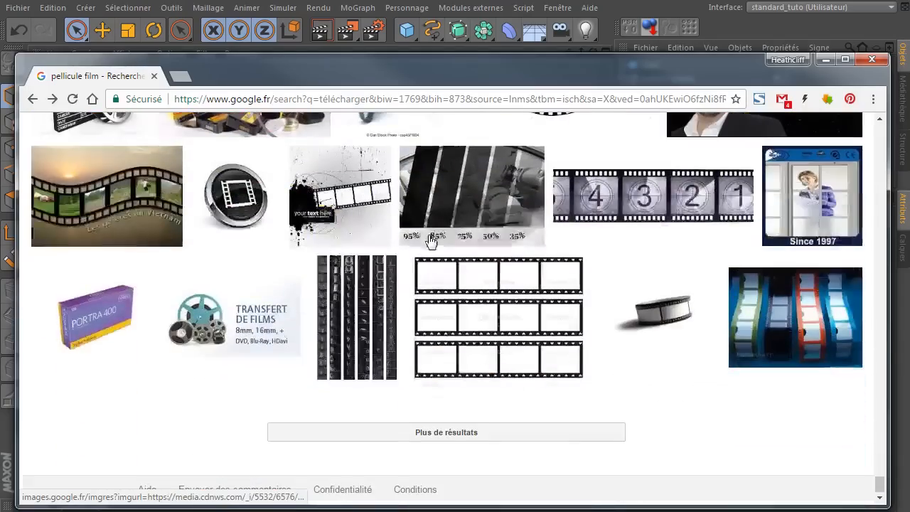
click(285, 76)
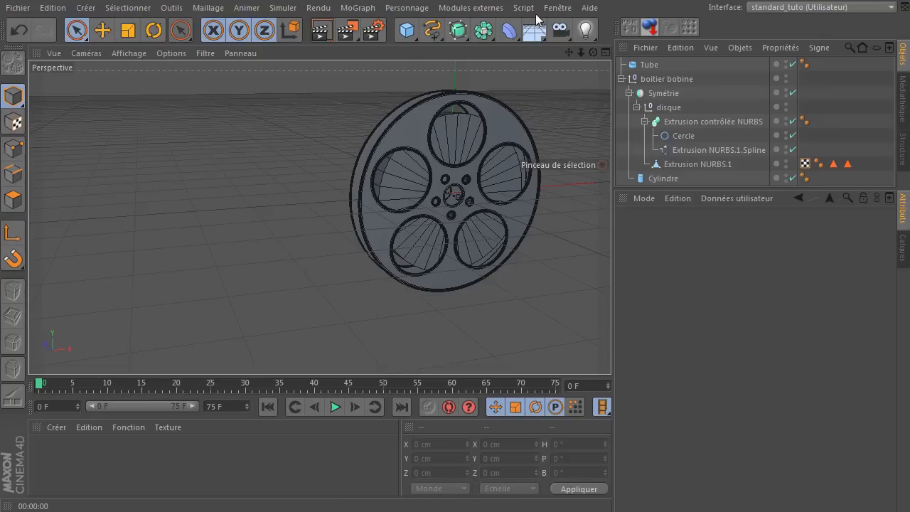
In Cinema 4D, open the Médiathèque in a floating window and show the Visualize Materials folder.
click(557, 8)
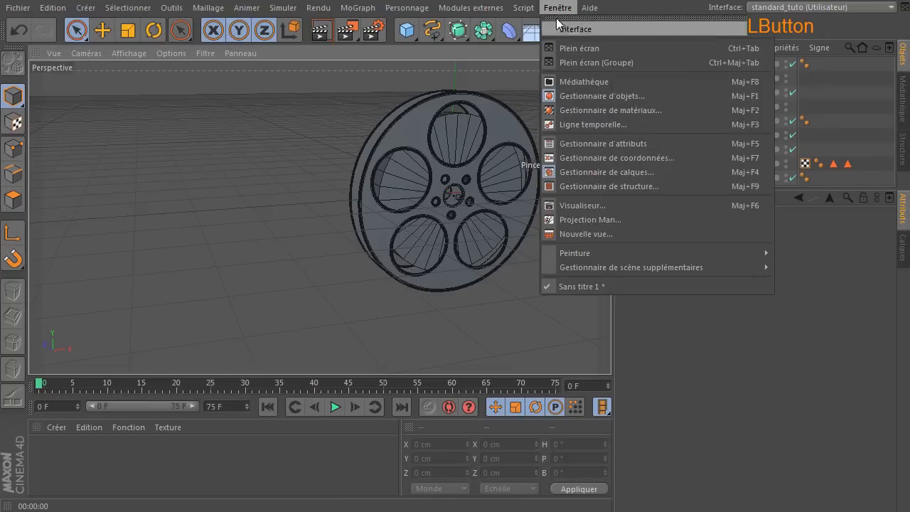
click(559, 81)
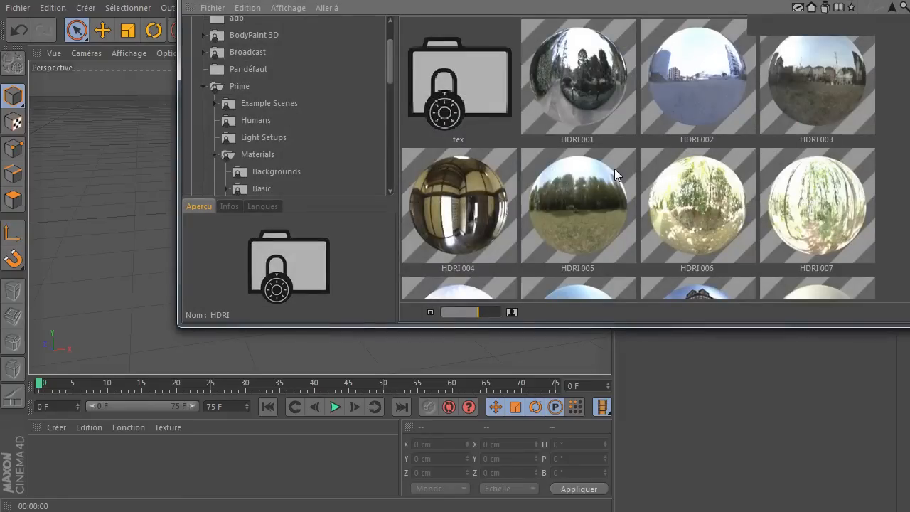
drag(615, 2, 499, 95)
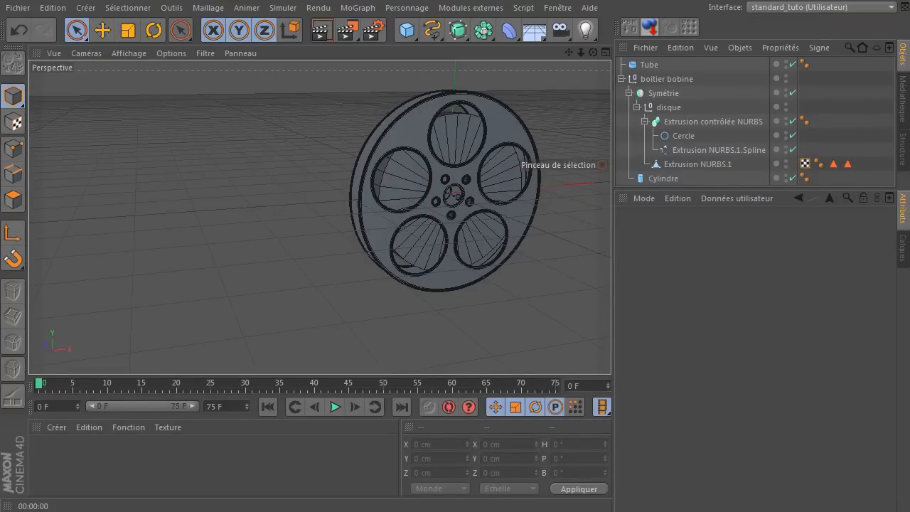
click(602, 164)
click(603, 164)
drag(0, 94, 497, 91)
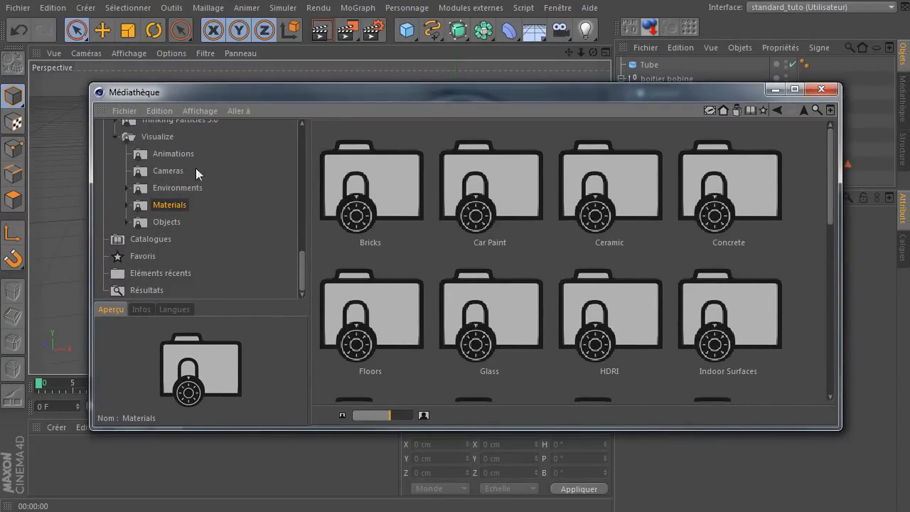
Expand the Visualize Materials folder in the library and open its Metal category.
scroll(622, 272, down, 1)
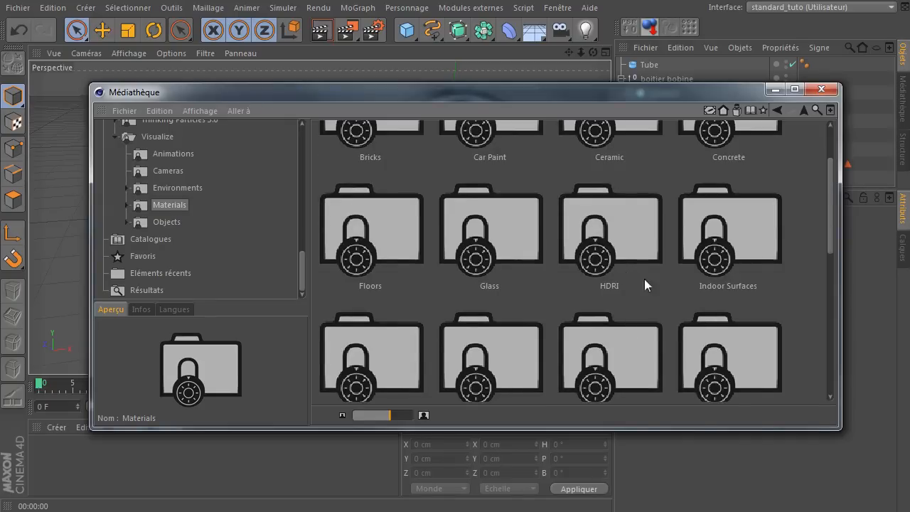
scroll(664, 280, up, 1)
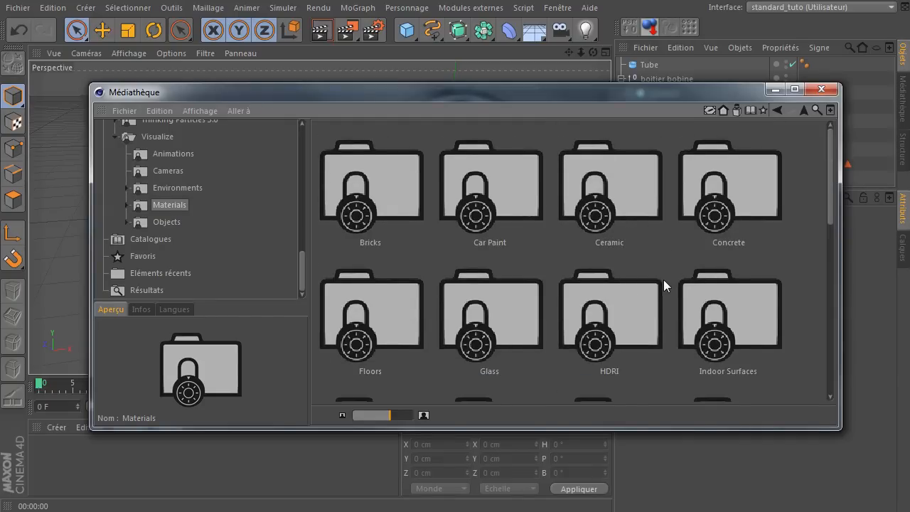
click(126, 206)
scroll(164, 212, down, 1)
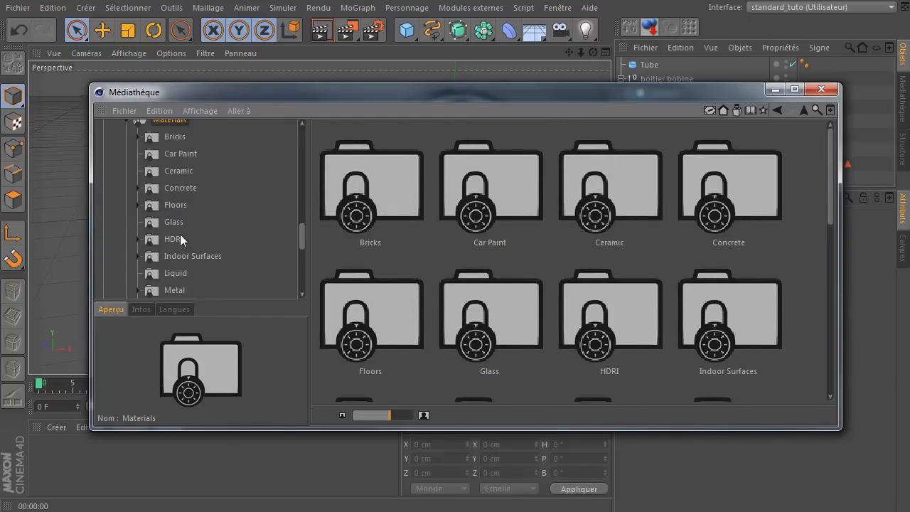
click(174, 290)
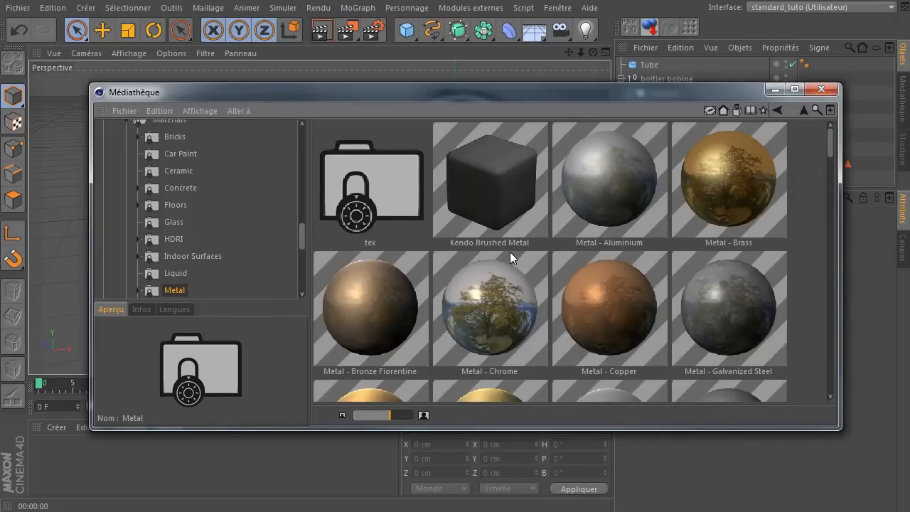
Find the "Metal - Stainless Steel Satin" preset among the metals and load it into the scene's materials.
scroll(510, 252, down, 4)
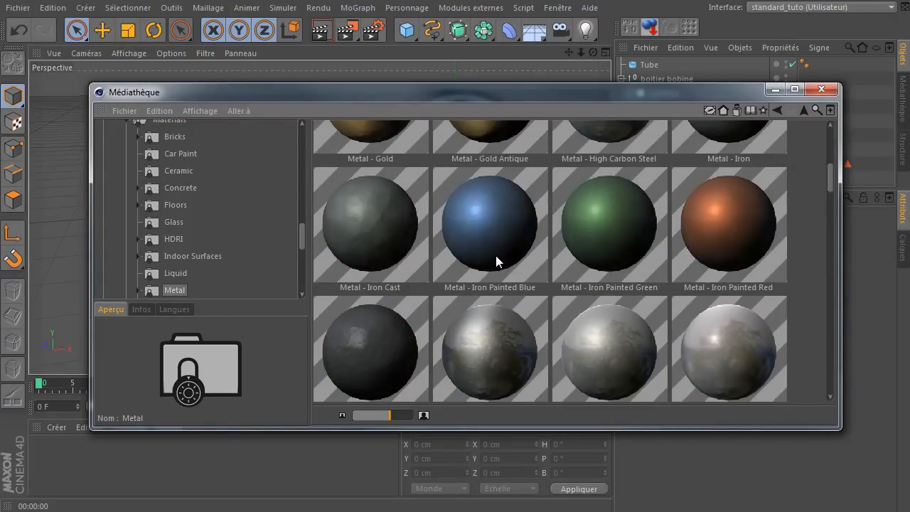
scroll(496, 255, down, 4)
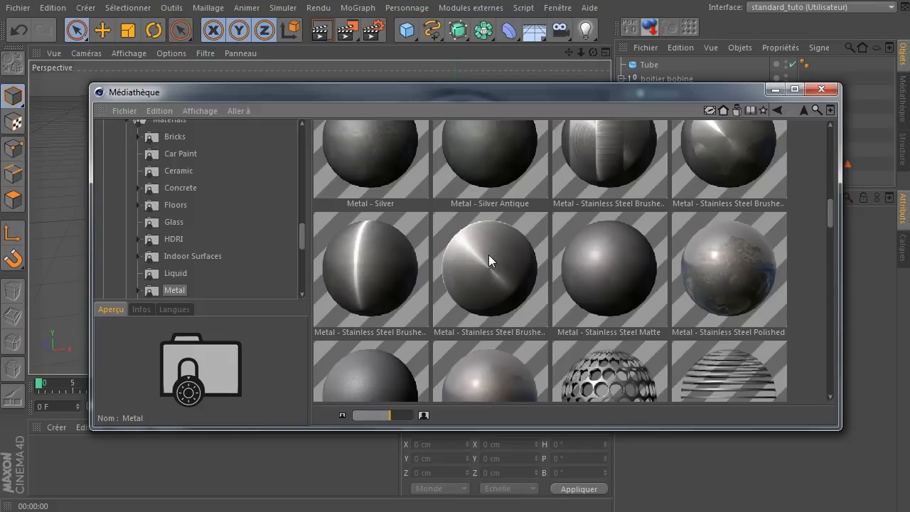
scroll(488, 260, down, 1)
scroll(235, 226, down, 3)
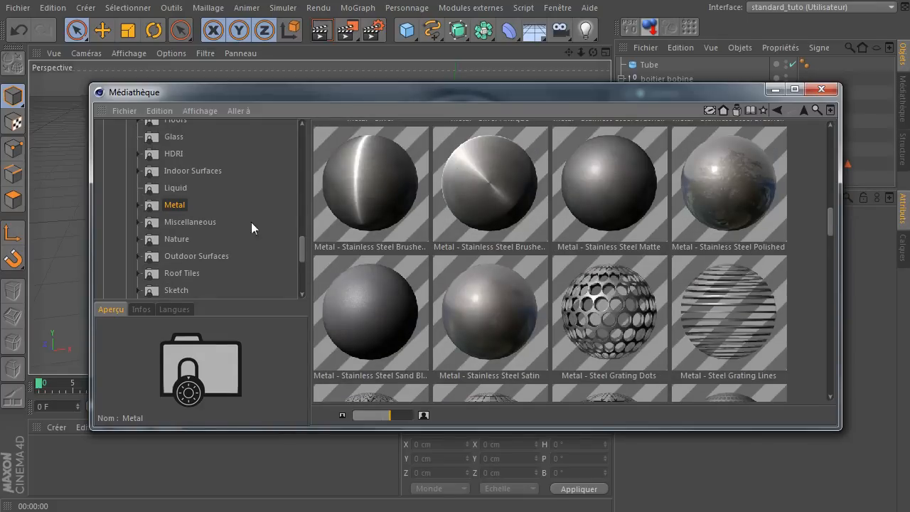
scroll(521, 259, down, 1)
click(497, 243)
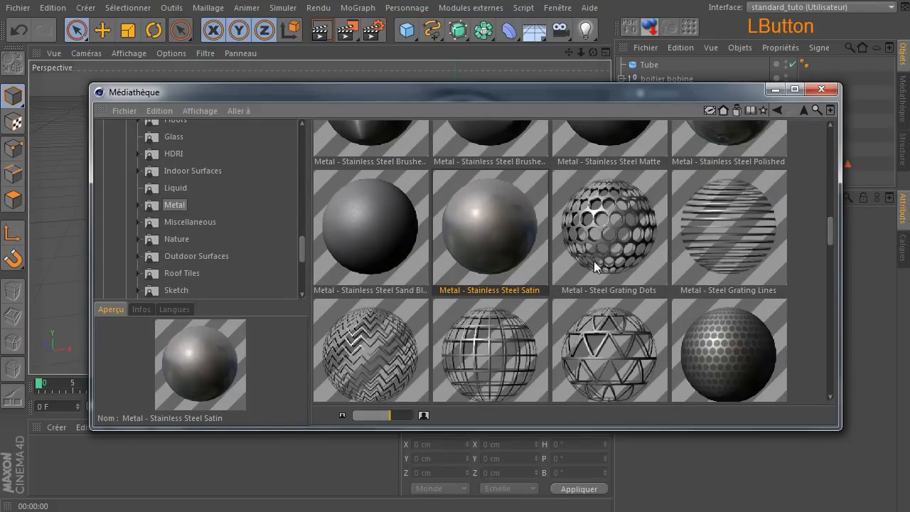
double_click(482, 244)
Find the "Metal-Brushed" preset among the library metals and load it into the scene's materials.
scroll(595, 269, down, 2)
scroll(591, 270, down, 1)
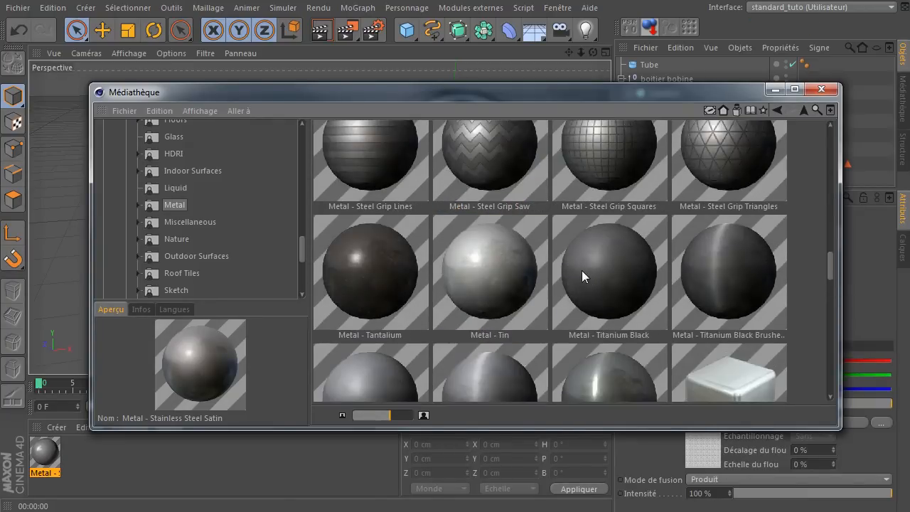
scroll(581, 270, down, 1)
click(499, 284)
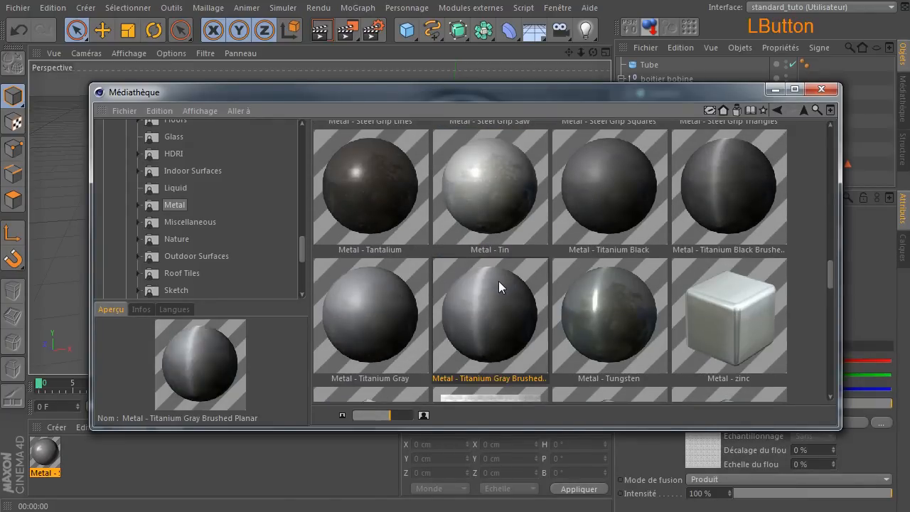
scroll(499, 285, down, 1)
scroll(509, 278, down, 1)
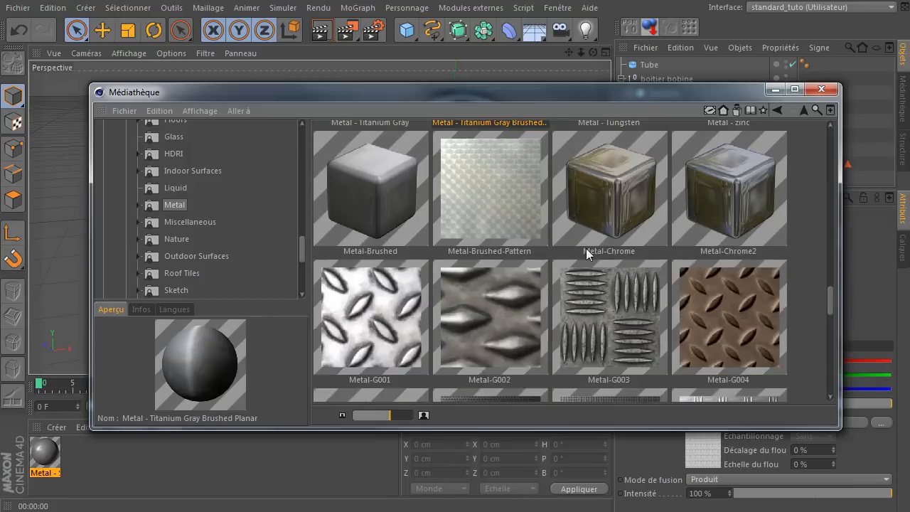
click(404, 205)
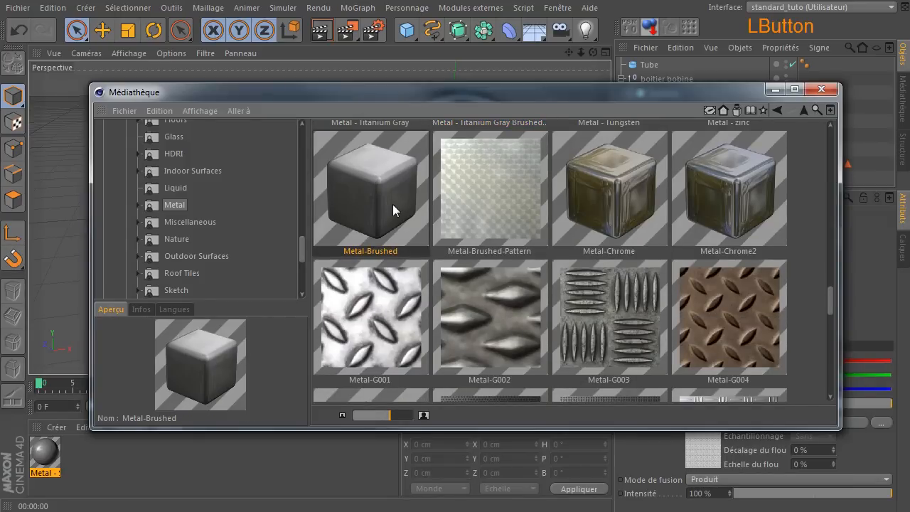
double_click(392, 204)
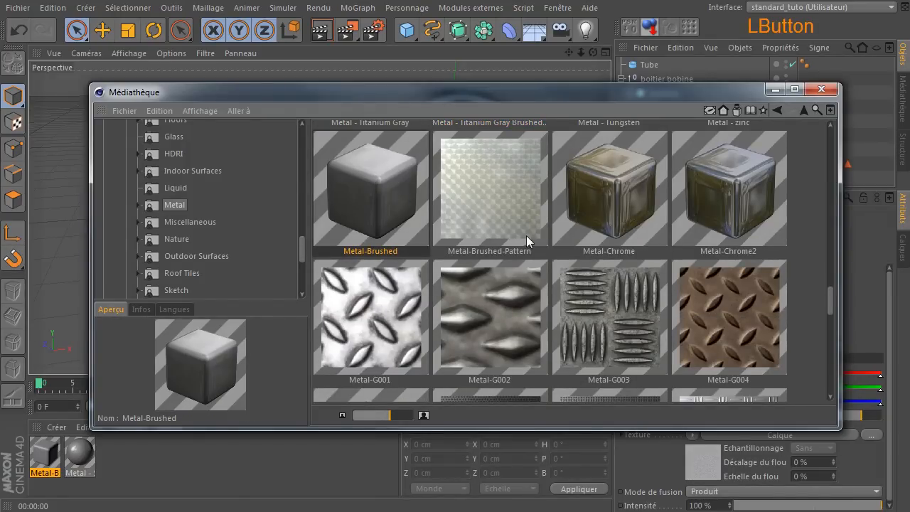
Load the "Metal-Matte" and "Metal-Glossy" presets from the Metal category into the scene's materials.
scroll(526, 236, down, 2)
click(501, 291)
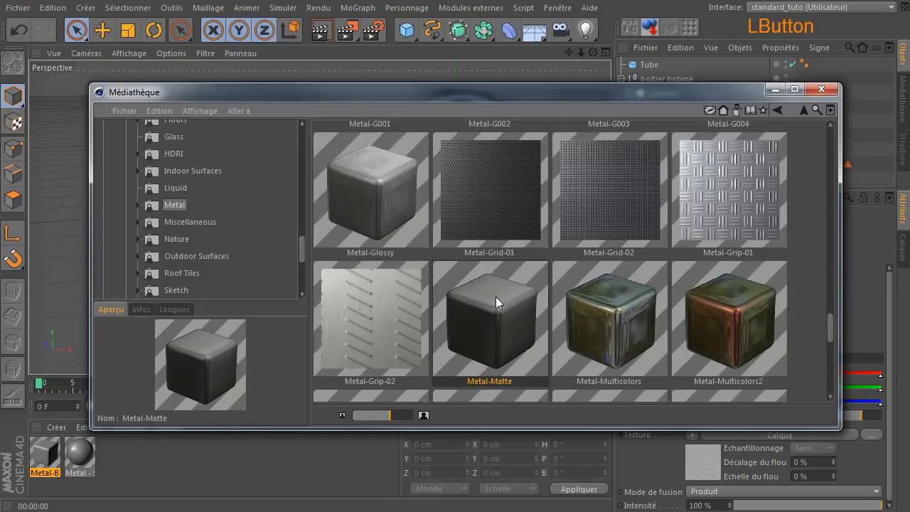
double_click(495, 297)
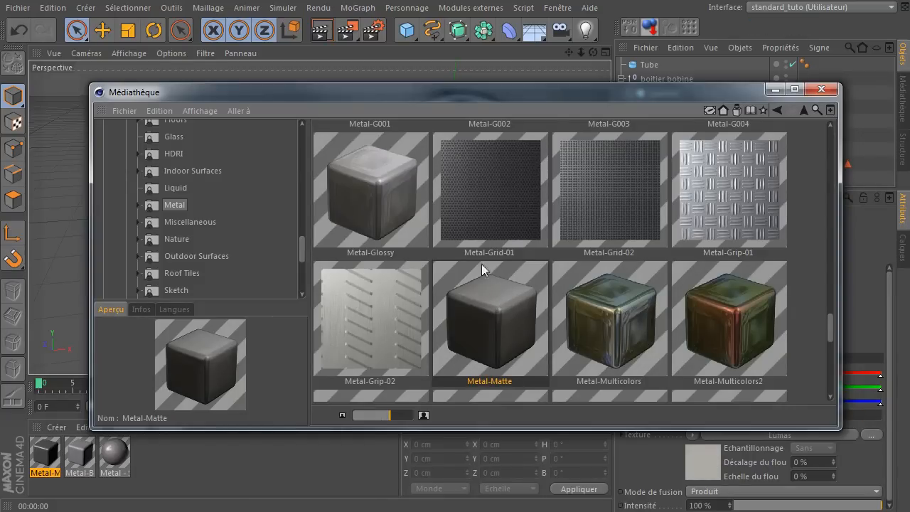
click(368, 214)
Load the "Metal-Painted-Gray" preset from the Metal category into the scene's materials.
scroll(476, 232, down, 3)
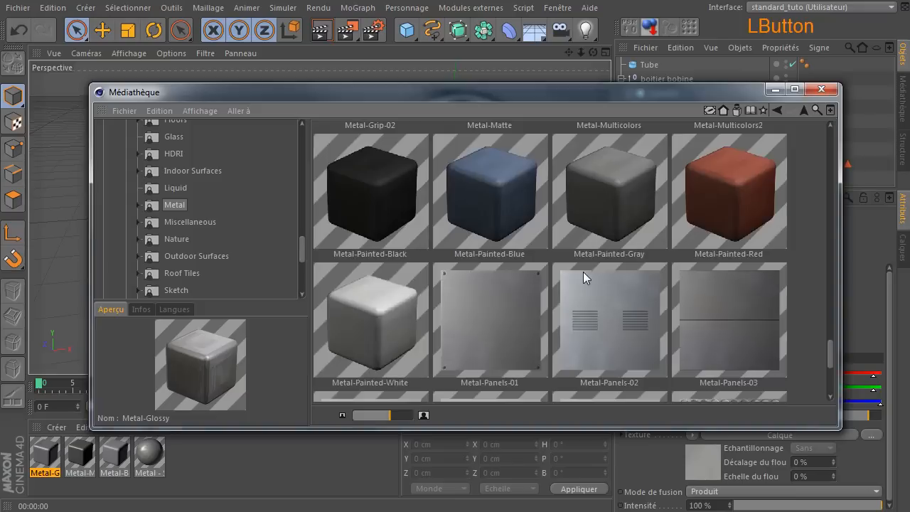
click(602, 215)
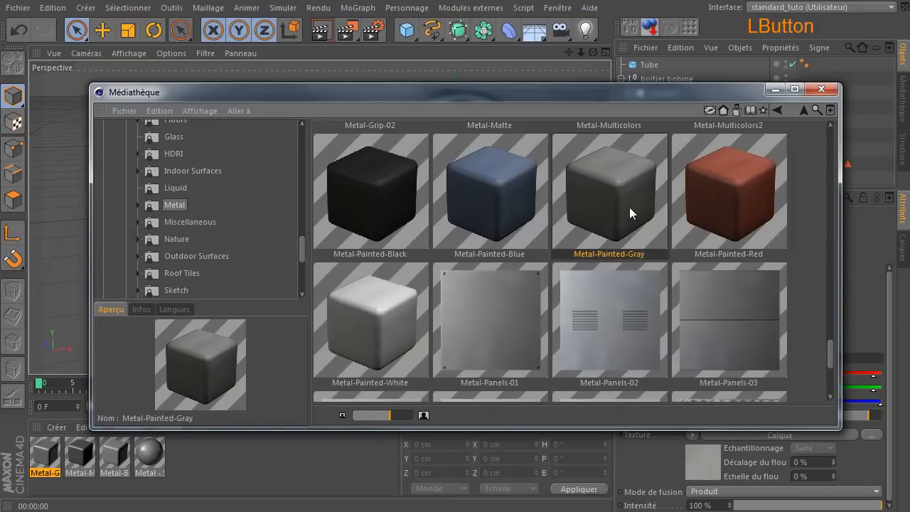
double_click(629, 207)
Examine the Synthetic category's grey and white plastics and the Tiles category in the library, and move the library window out of the way.
scroll(231, 222, down, 3)
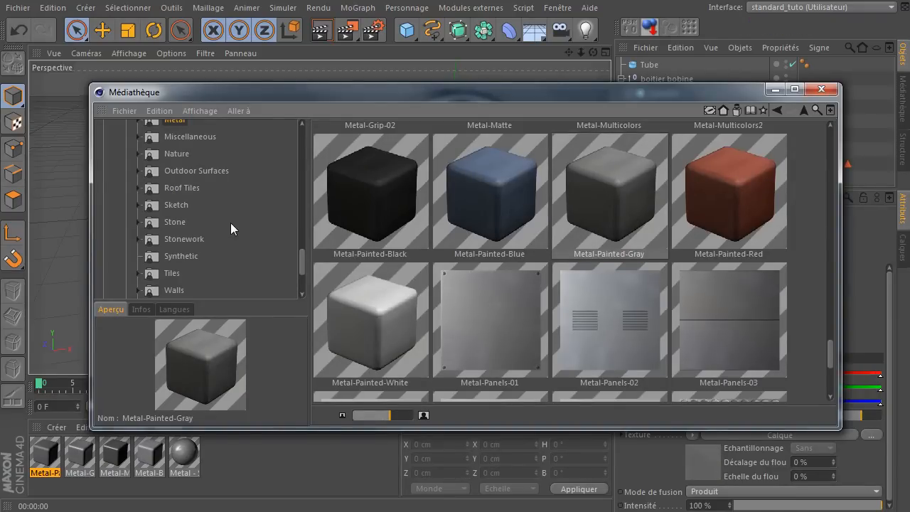
click(182, 255)
click(498, 305)
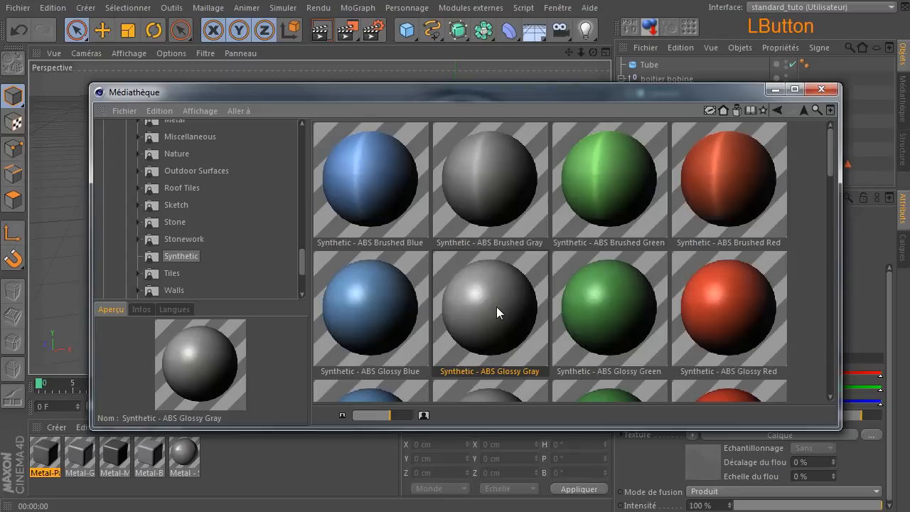
scroll(492, 300, down, 2)
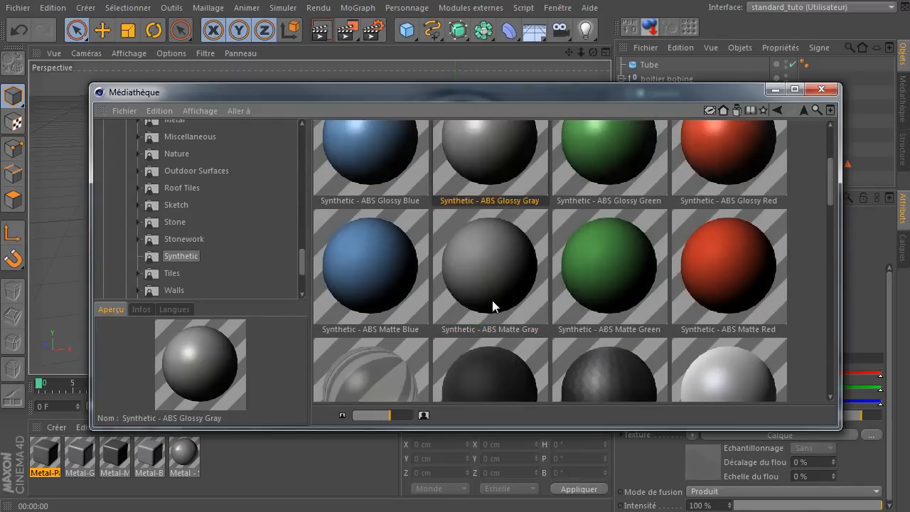
click(489, 288)
scroll(496, 285, down, 6)
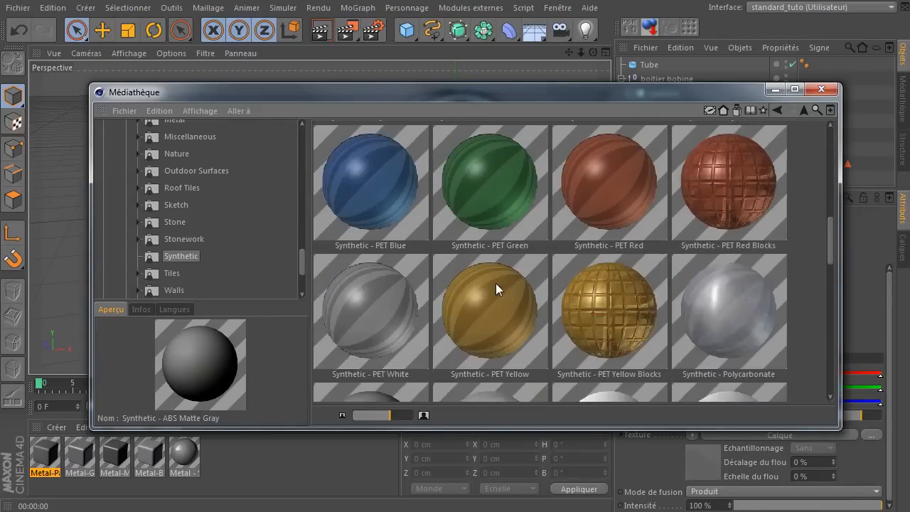
scroll(491, 283, down, 2)
click(618, 282)
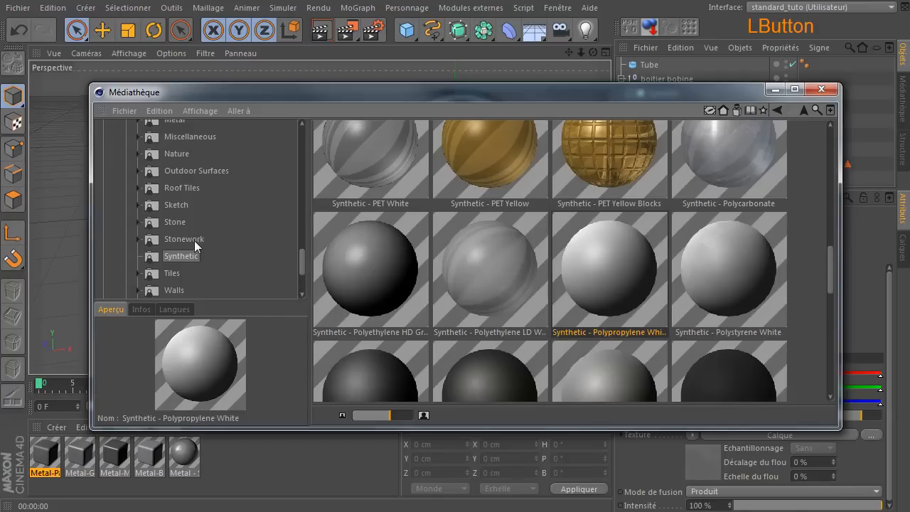
scroll(194, 241, down, 2)
click(154, 191)
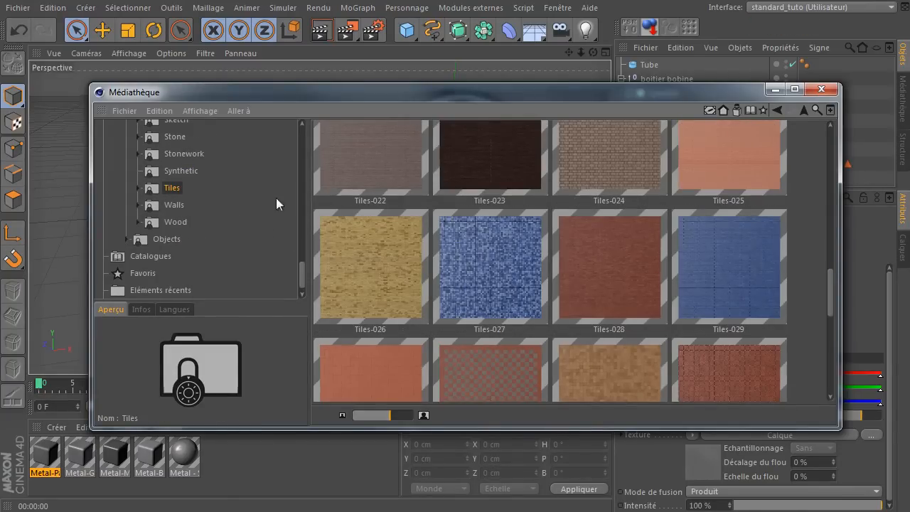
drag(209, 95, 909, 114)
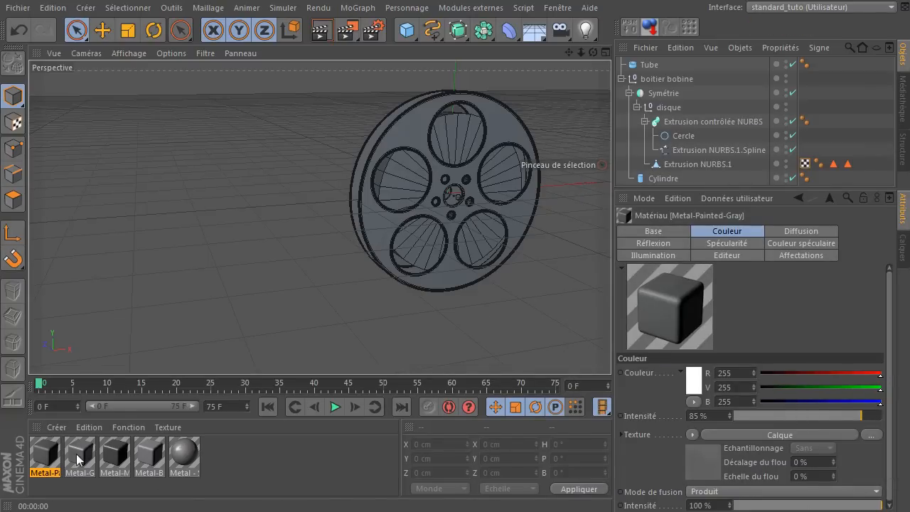
Create a new material with specularity turned off and its base colour set to black.
double_click(244, 461)
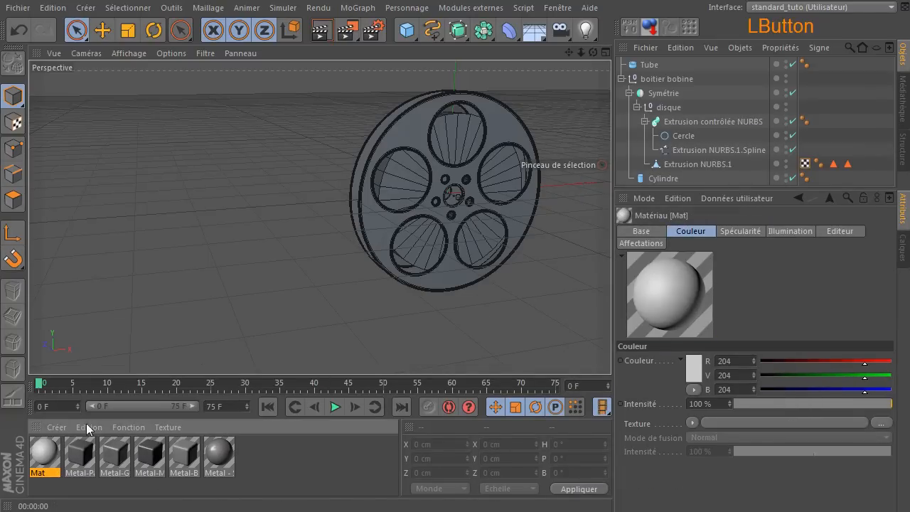
double_click(41, 453)
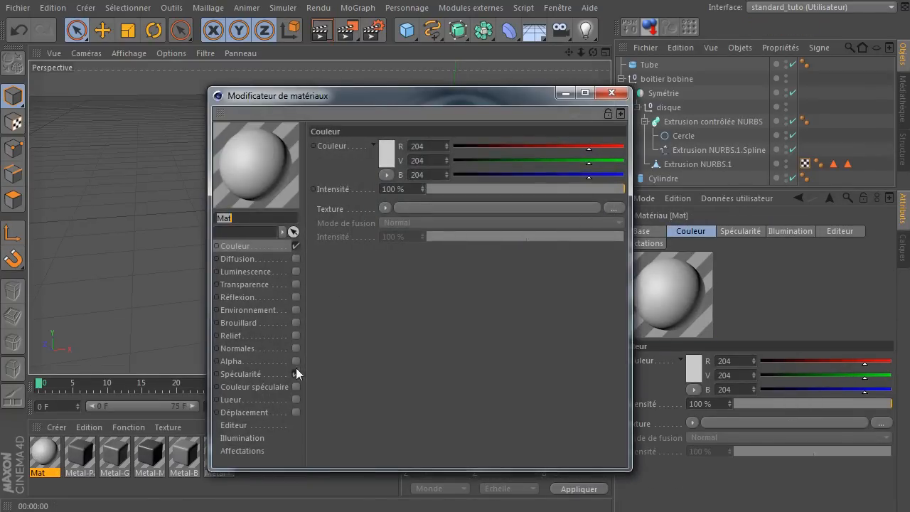
click(296, 375)
click(388, 148)
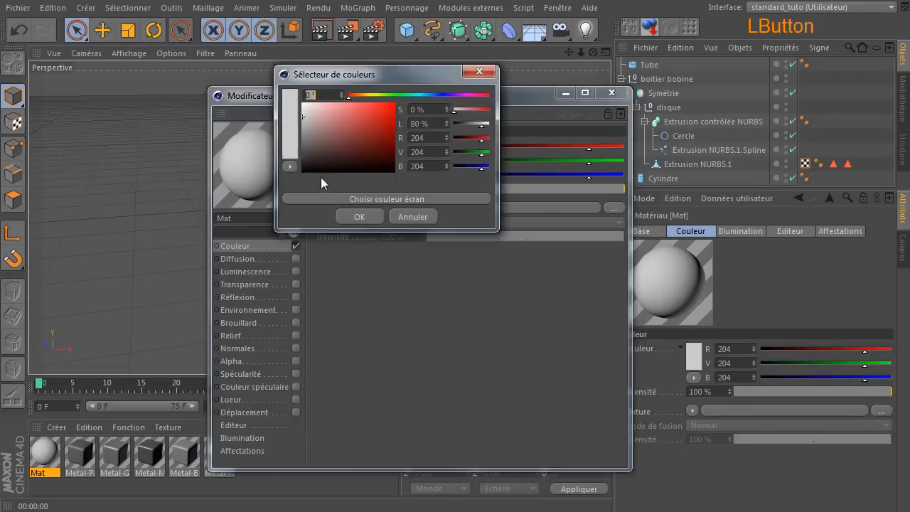
click(361, 216)
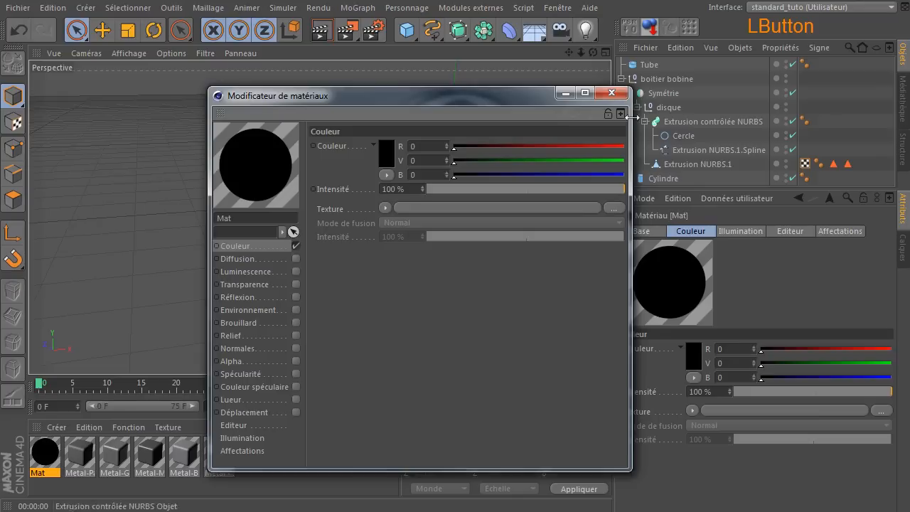
Add a Bruit texture to the material's colour channel and set its Couleur 2 to dark grey, RGB 52, 52, 52.
click(385, 208)
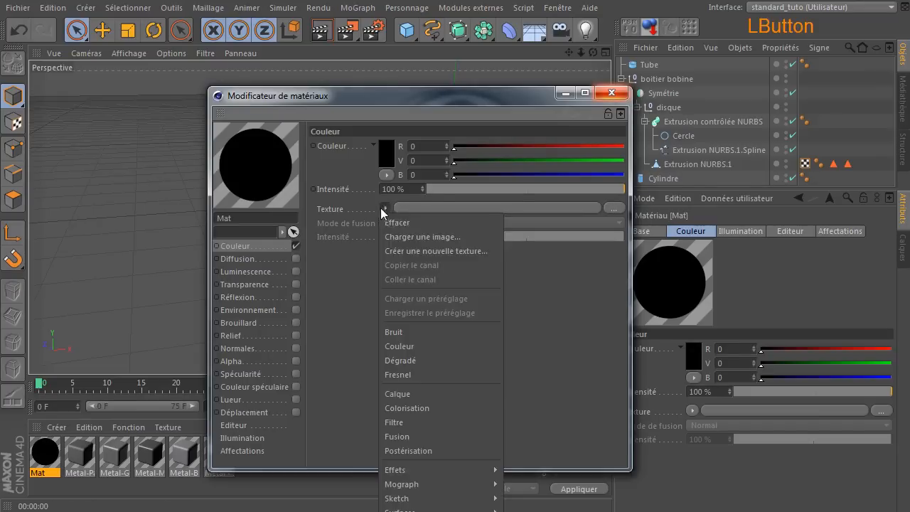
click(438, 331)
click(454, 207)
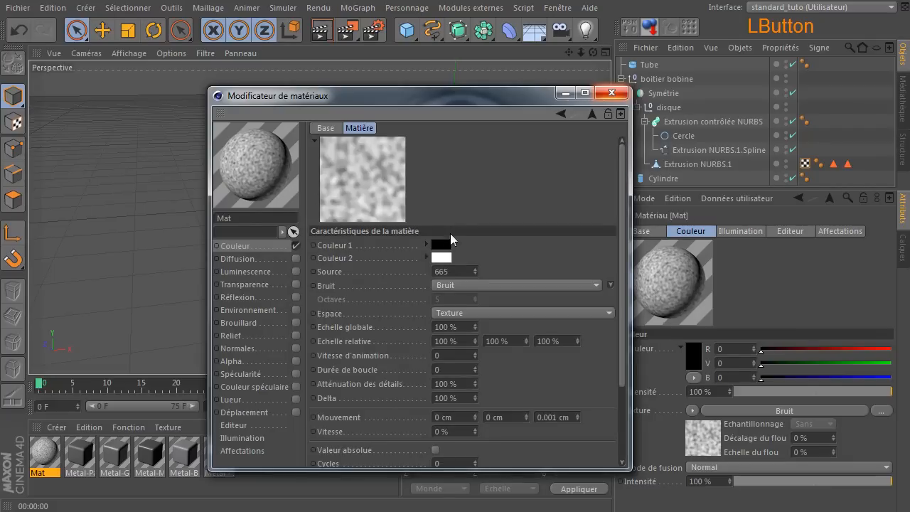
click(441, 258)
drag(377, 254, 334, 266)
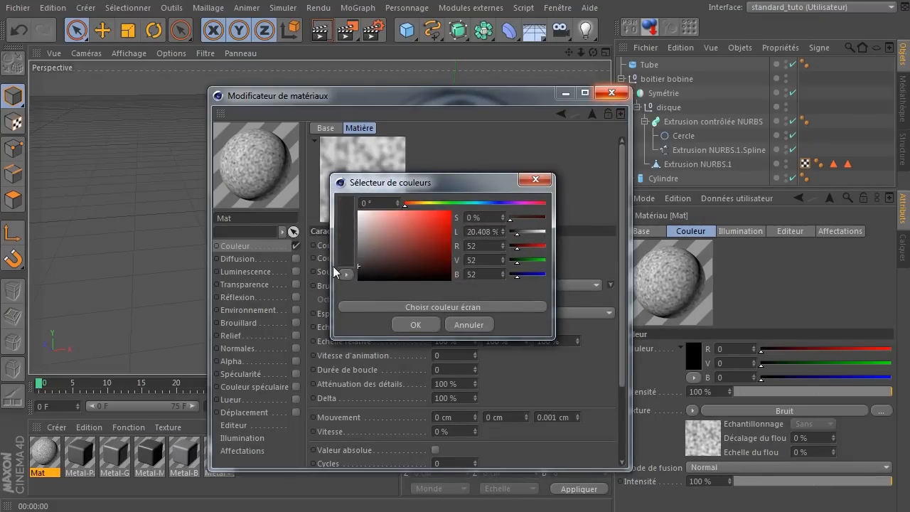
click(415, 326)
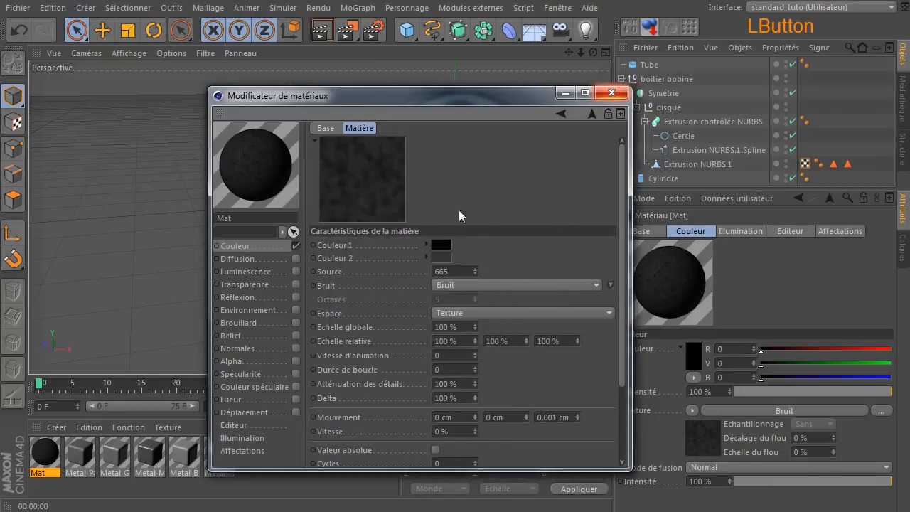
Keep the Bruit noise type, set its Echelle globale to 10 % and close the material editor.
click(467, 286)
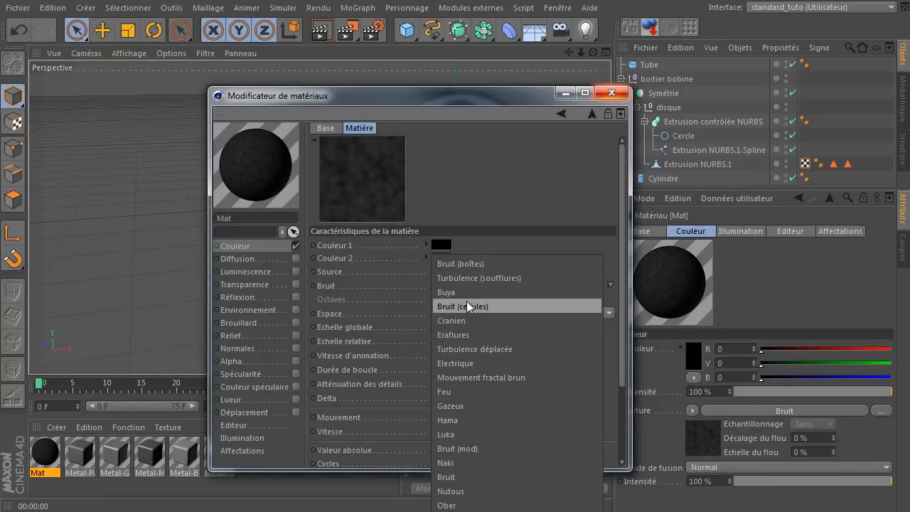
click(532, 162)
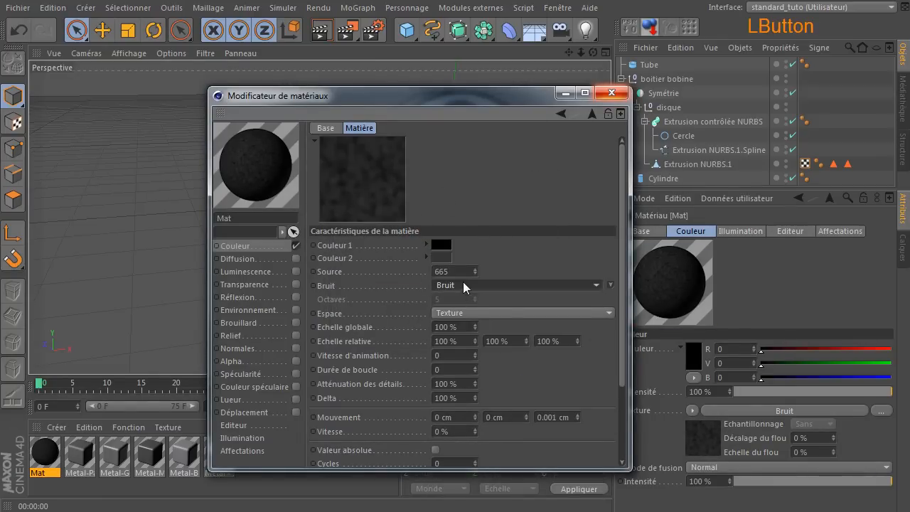
click(465, 329)
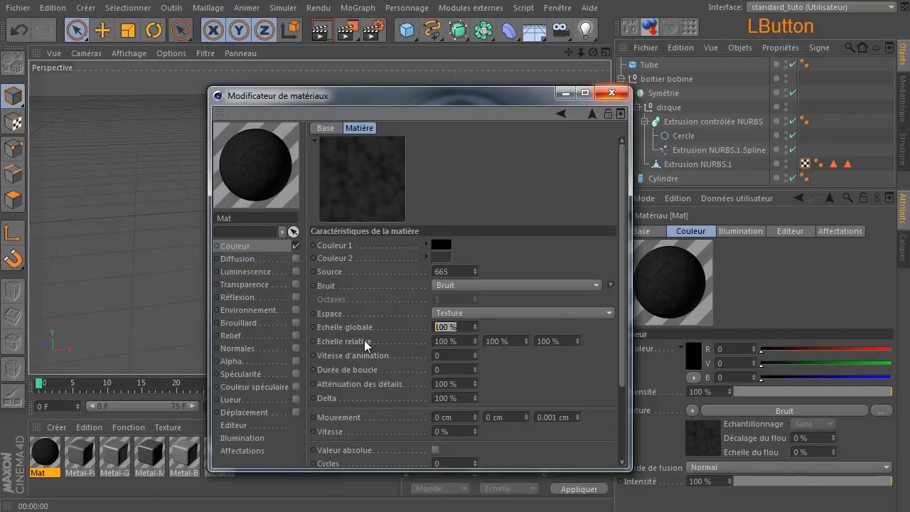
text(10)
key(Return)
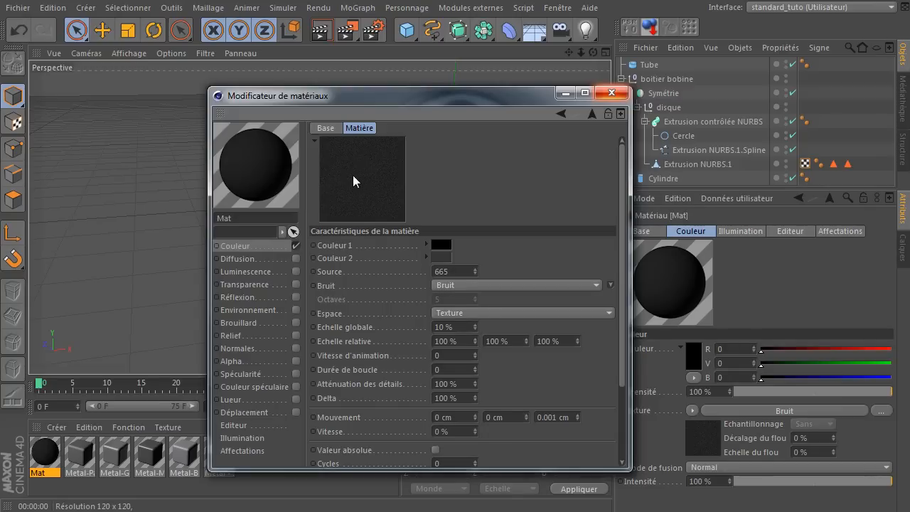
click(612, 92)
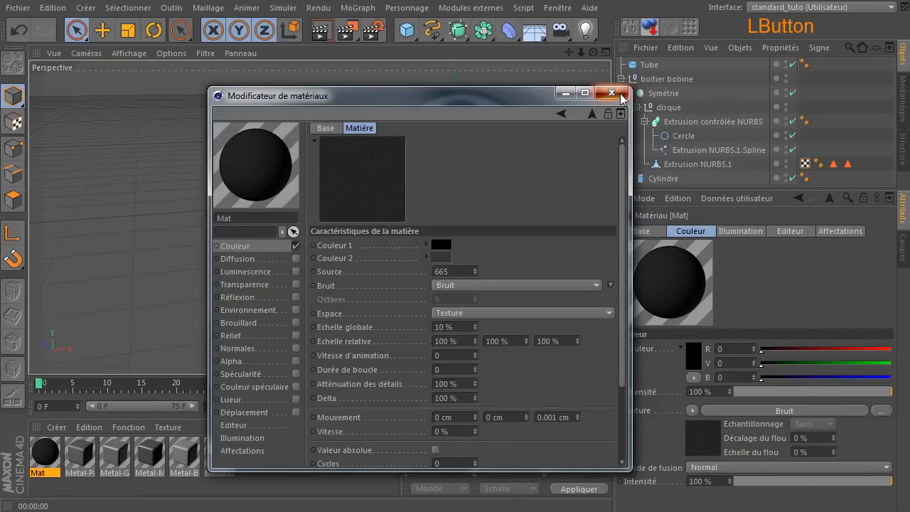
Apply the black noise material "Mat" to the Tube object and view the wound film up close.
mouse_move(47, 458)
mouse_down()
mouse_move(681, 178)
mouse_move(645, 65)
mouse_up()
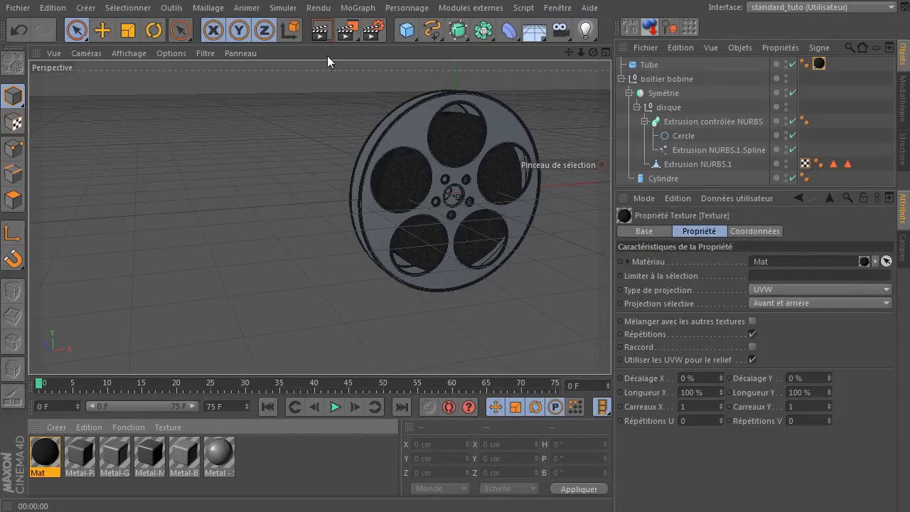
click(513, 140)
scroll(465, 188, up, 3)
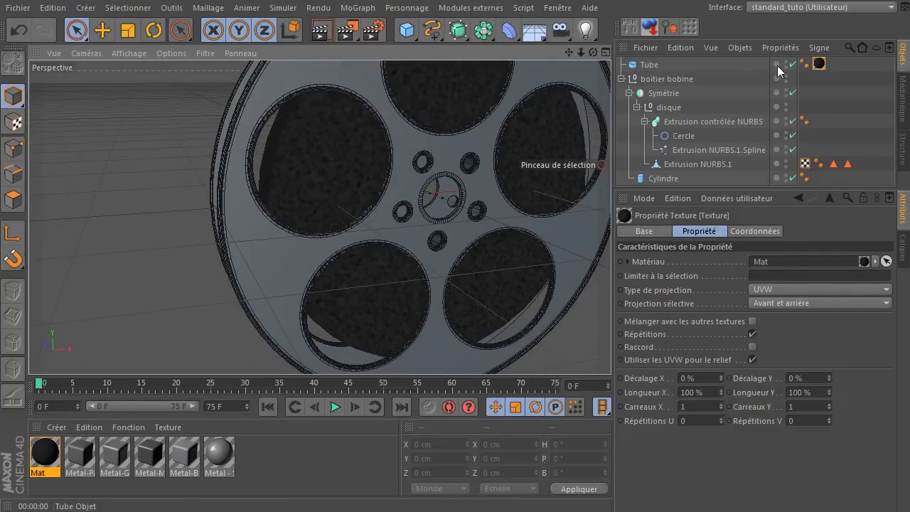
Try the Sphérique projection on the Tube's texture, and set its projection type to Cylindrique.
click(820, 64)
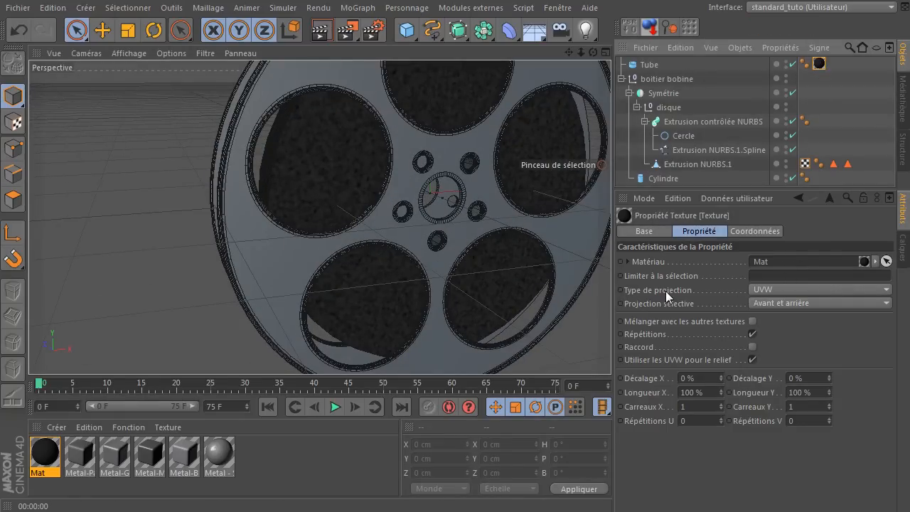
click(774, 288)
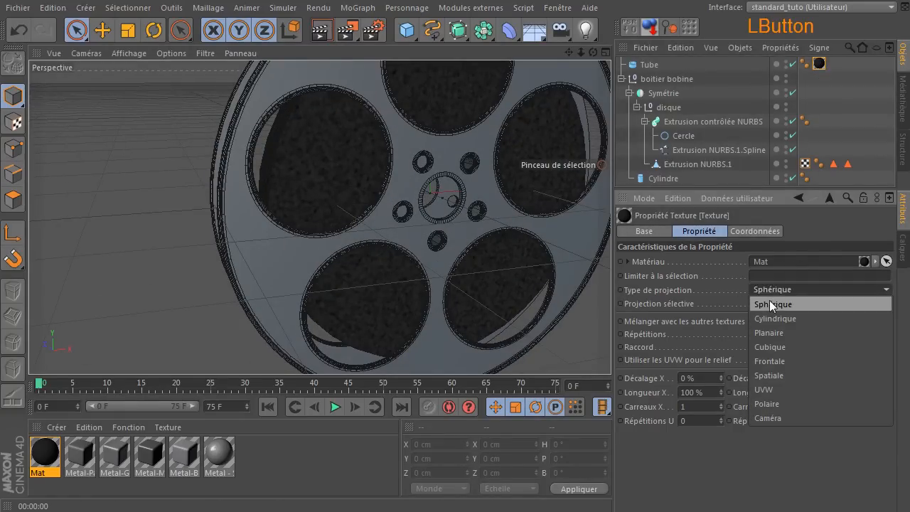
click(770, 300)
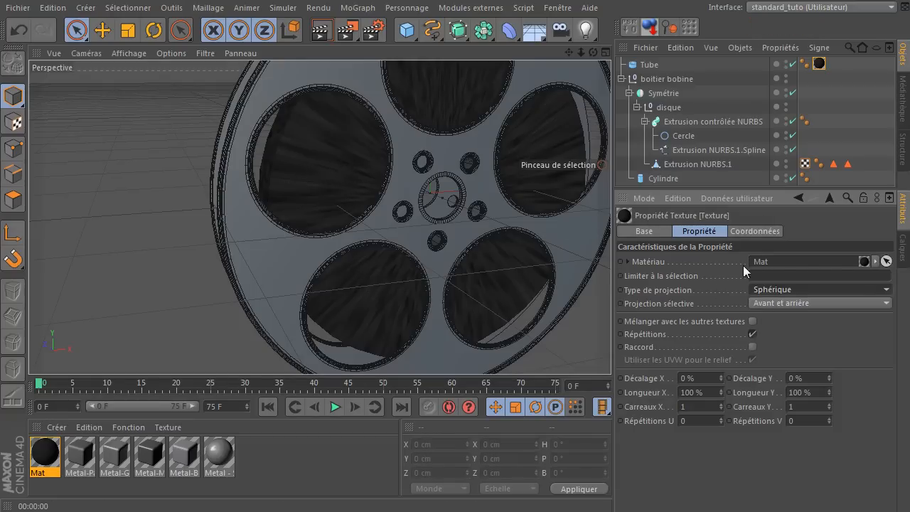
click(792, 288)
click(783, 315)
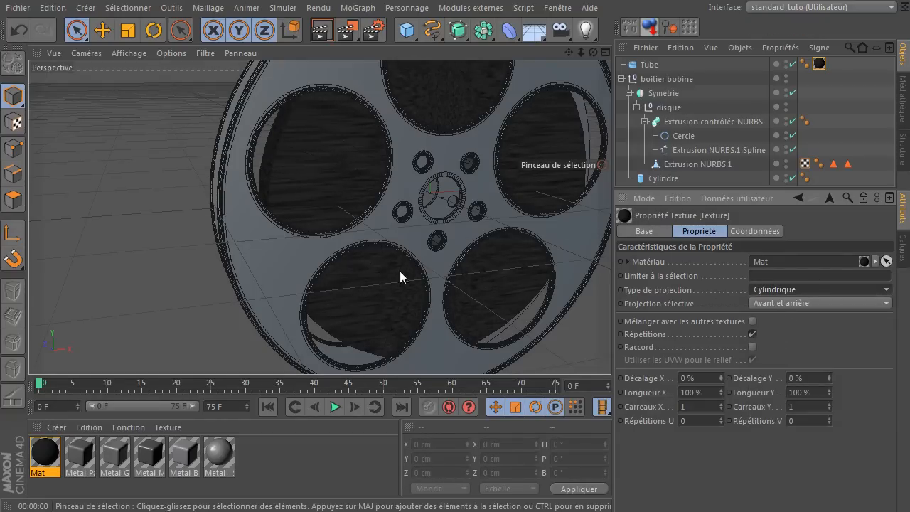
Try the Planaire, Cubique, Spatiale and Polaire projections on the Tube's texture.
click(817, 289)
click(789, 334)
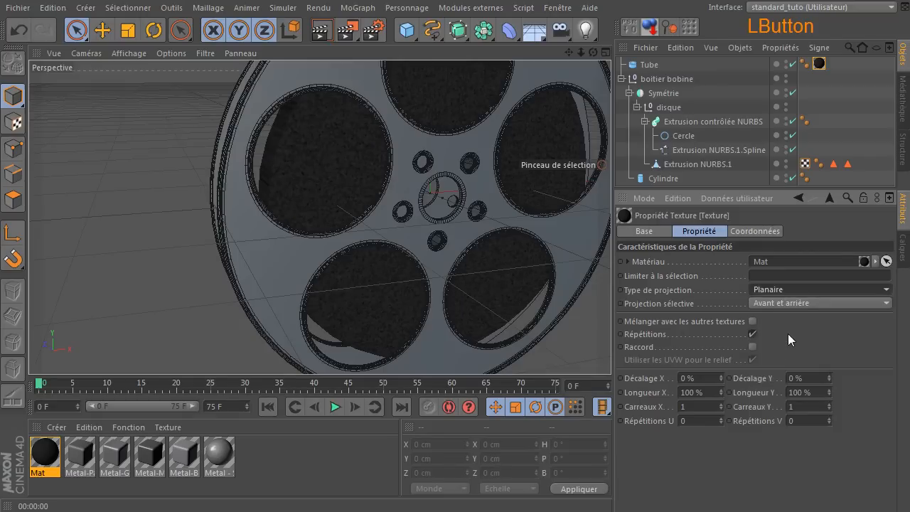
click(788, 289)
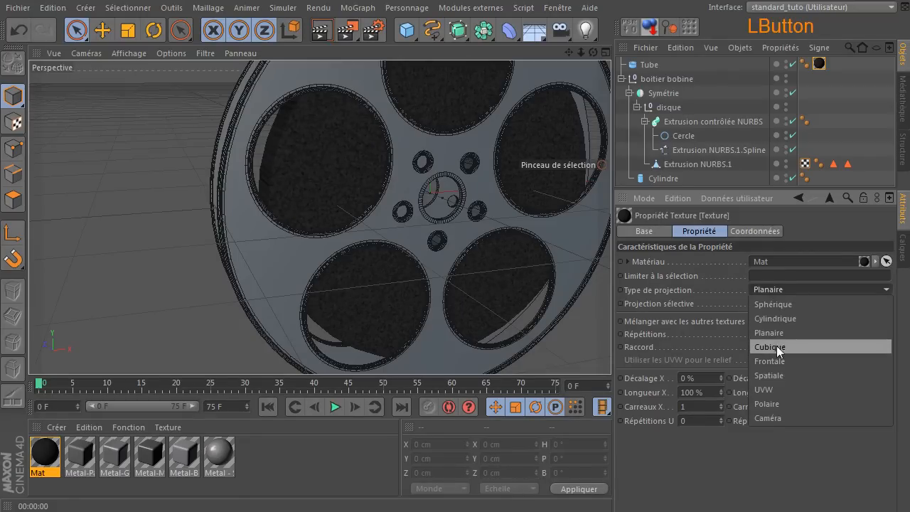
click(775, 347)
click(785, 290)
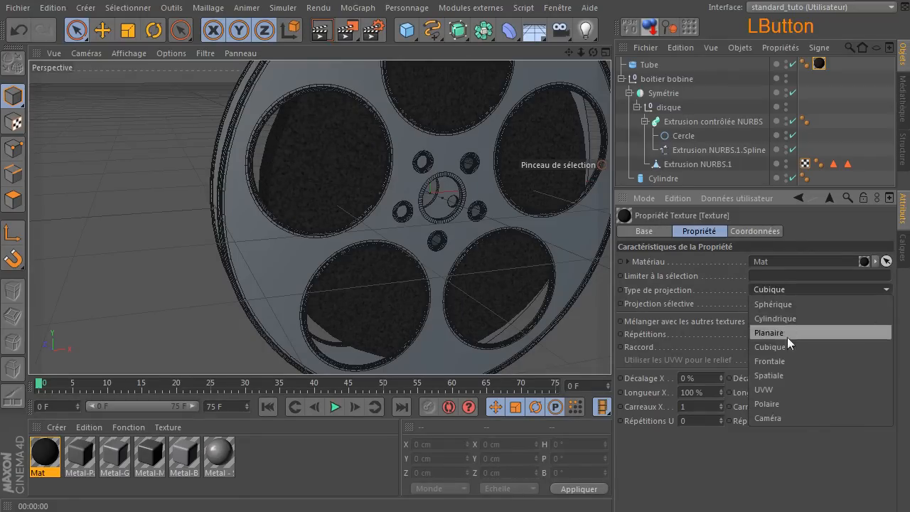
click(779, 372)
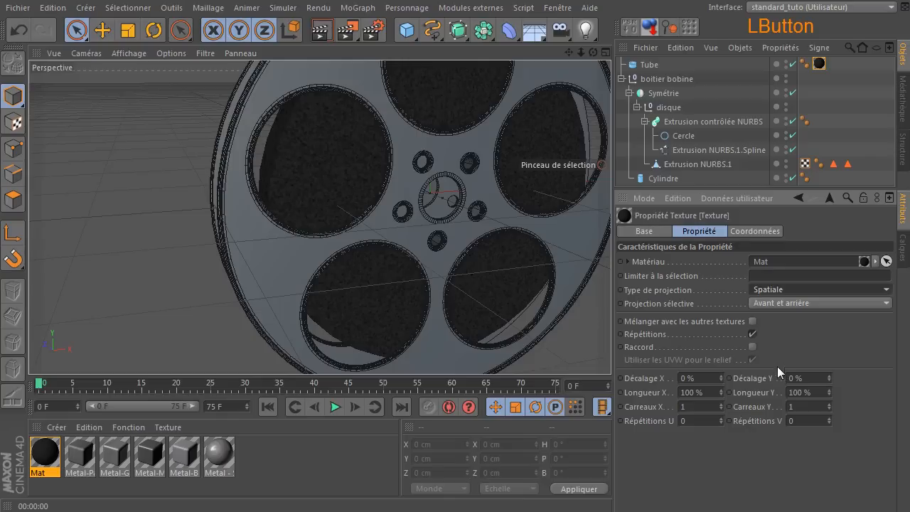
click(795, 289)
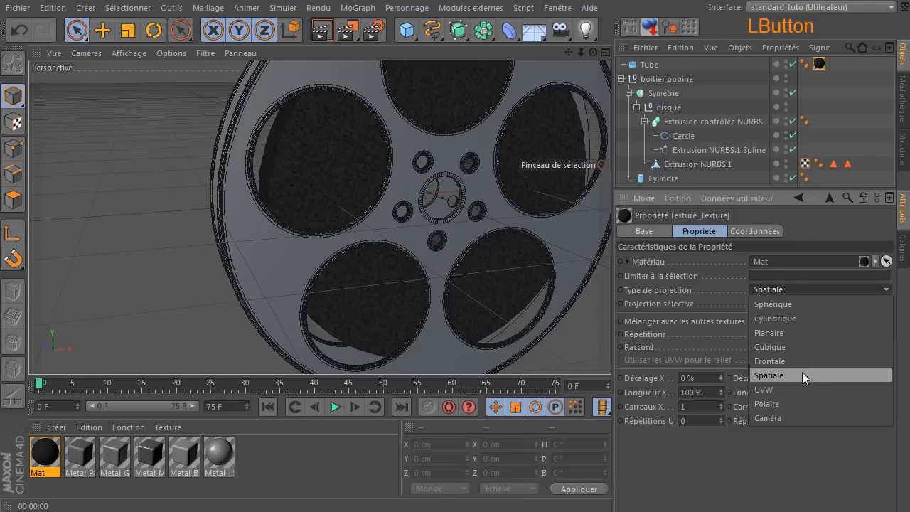
click(800, 404)
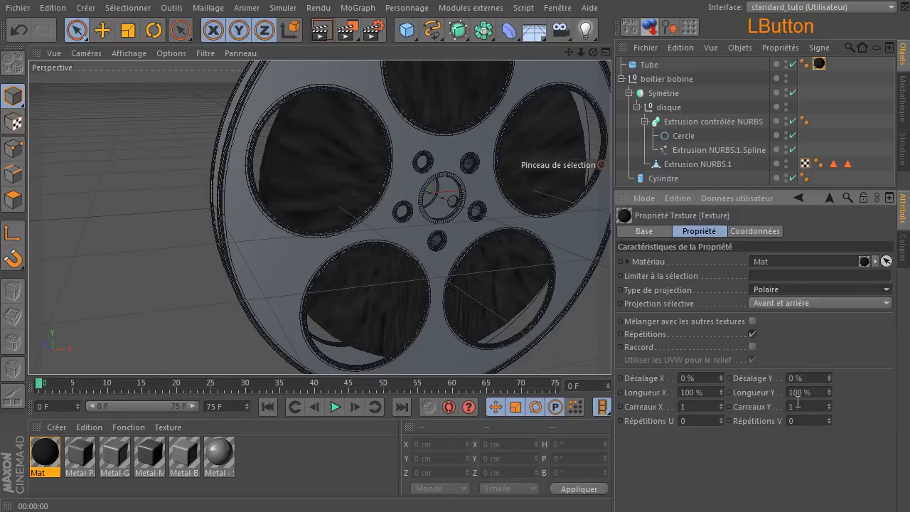
Try the Sphérique projection on the Tube's texture again, and return its projection type to Cylindrique.
click(803, 288)
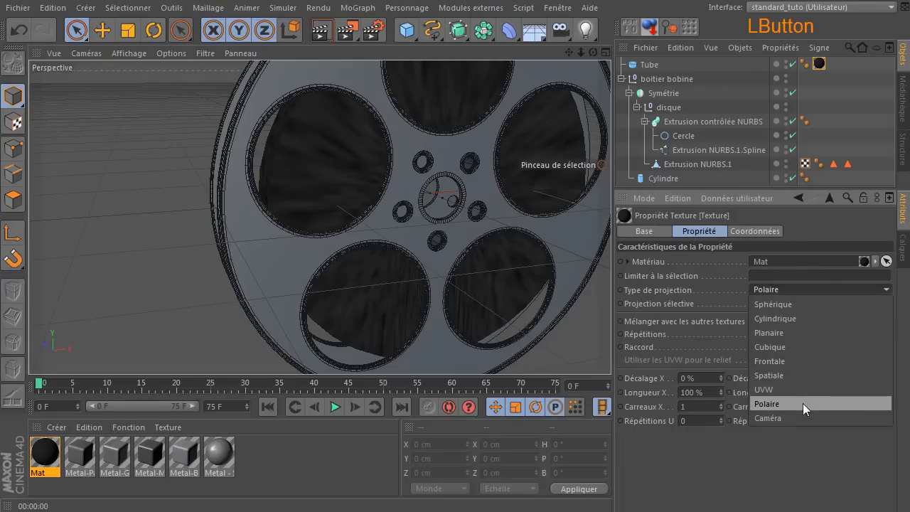
click(789, 307)
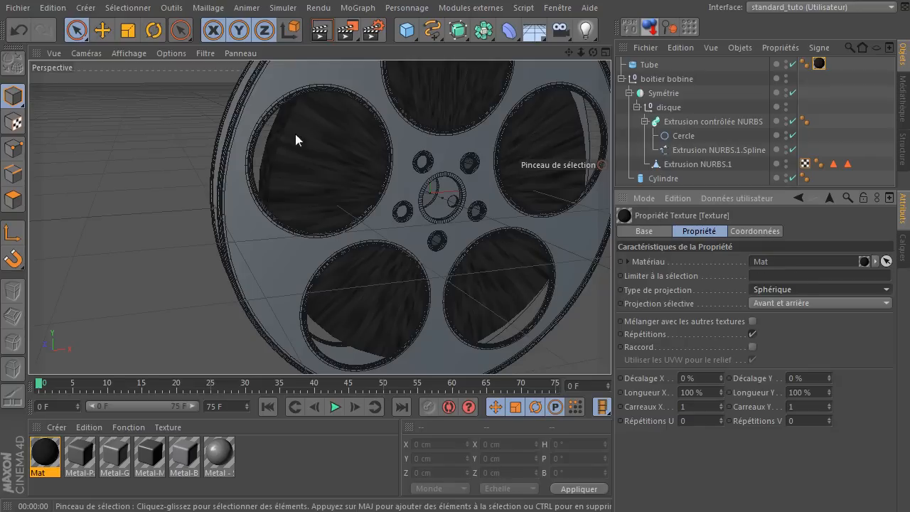
click(773, 291)
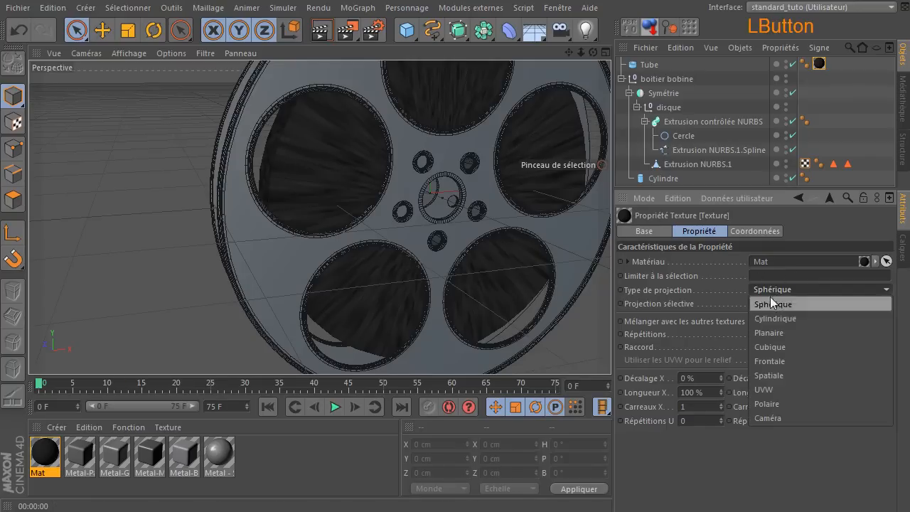
click(772, 315)
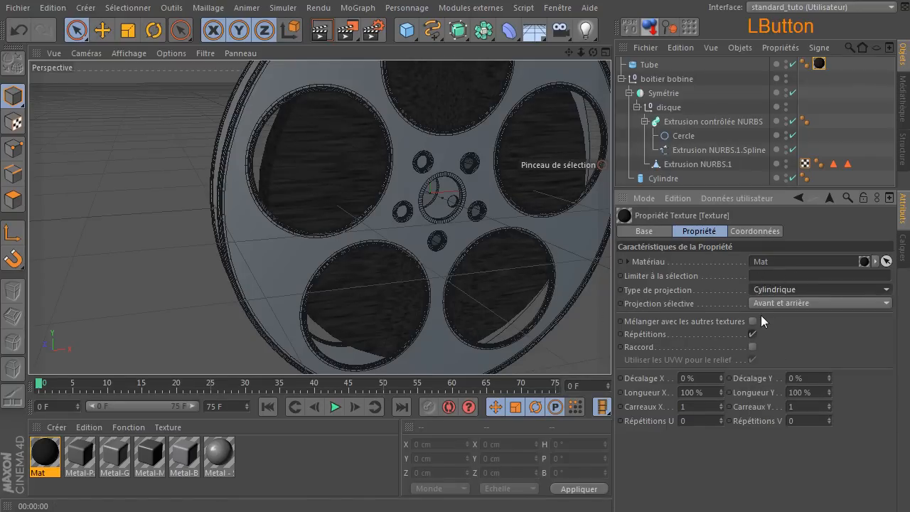
Rotate the Tube's texture projection in texture mode, and deselect the object.
click(14, 124)
click(660, 63)
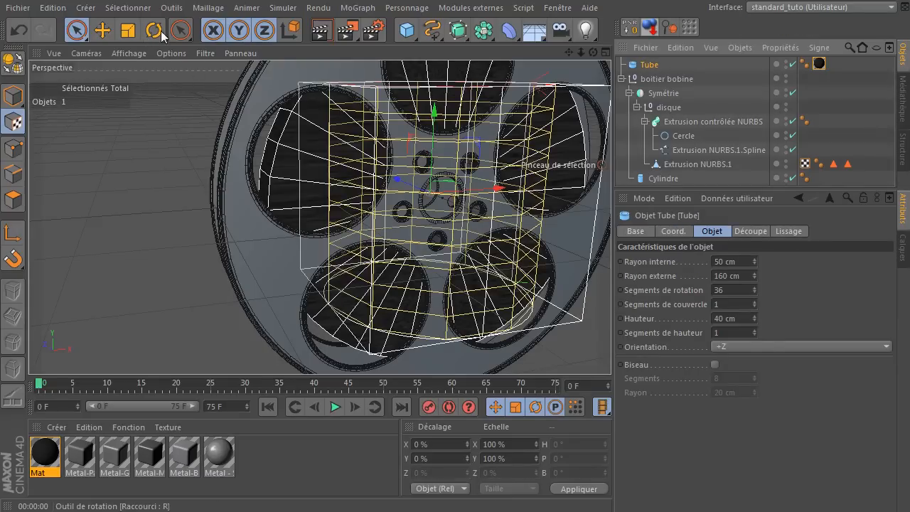
key(r)
drag(455, 187, 437, 248)
click(76, 30)
click(149, 175)
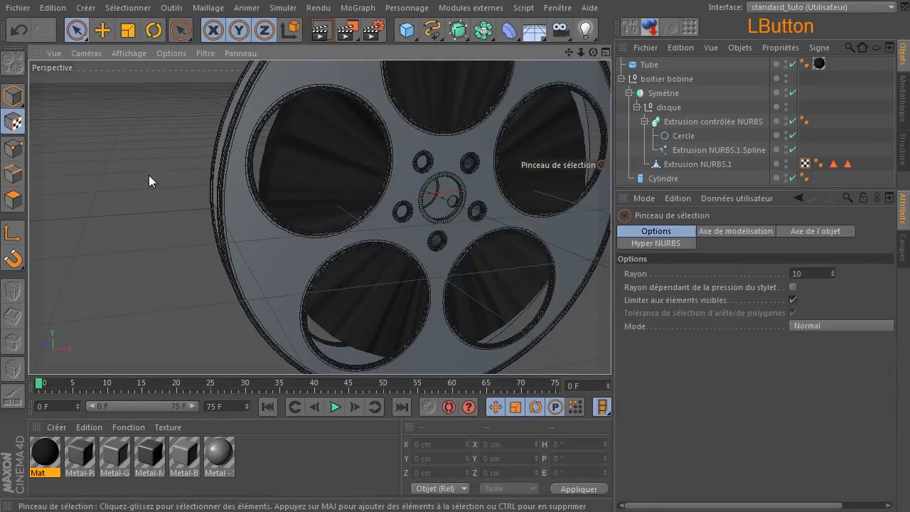
Try the Planaire projection on the Tube's rotated texture and cycle through the remaining types up to Caméra.
click(820, 64)
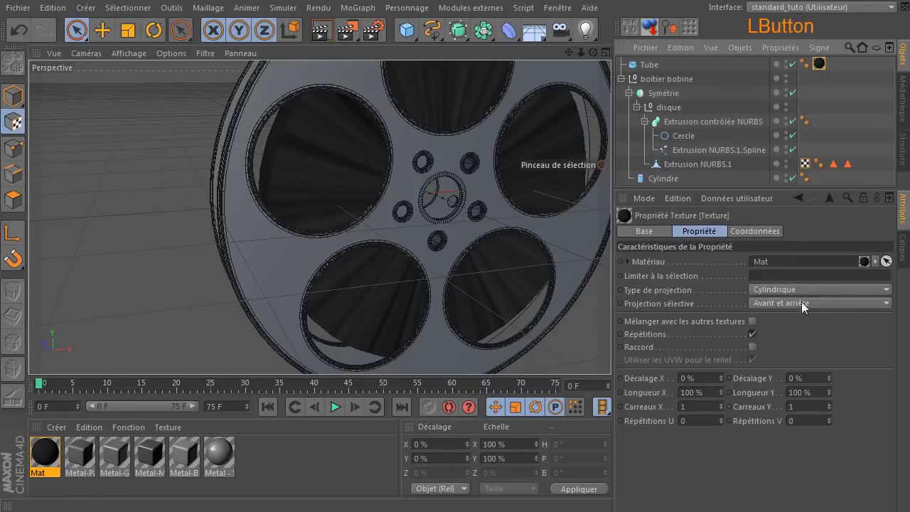
click(795, 292)
click(790, 312)
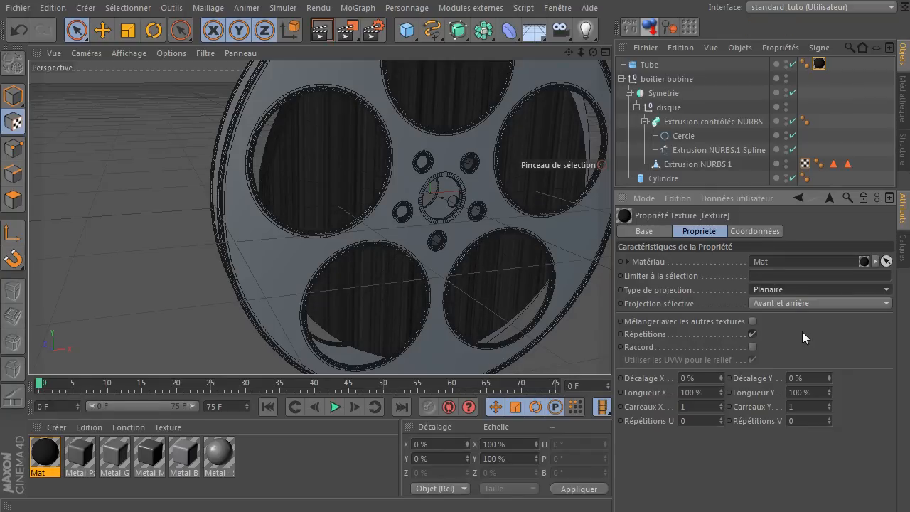
key(Down)
key(Down)
key(Down)
key(Down)
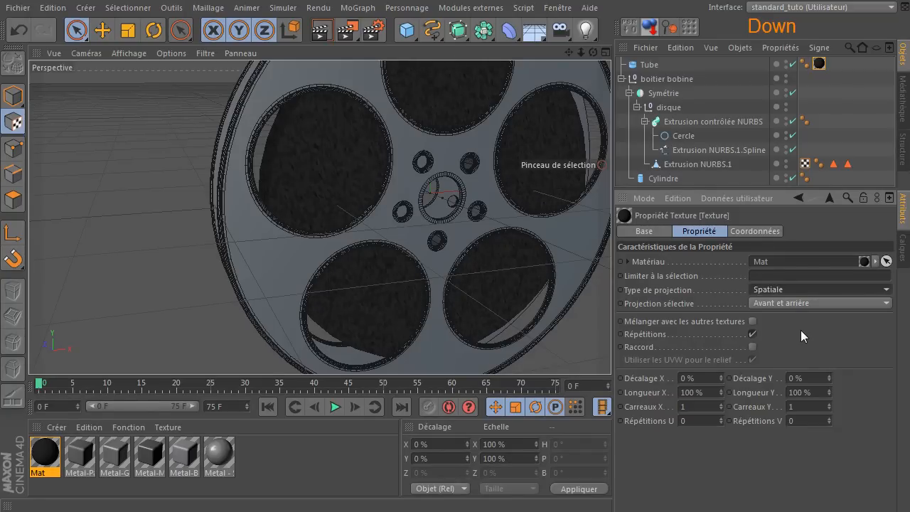
key(Down)
key(Up)
Try the Sphérique projection on the Tube's rotated texture, and set its projection type to Cubique.
click(809, 291)
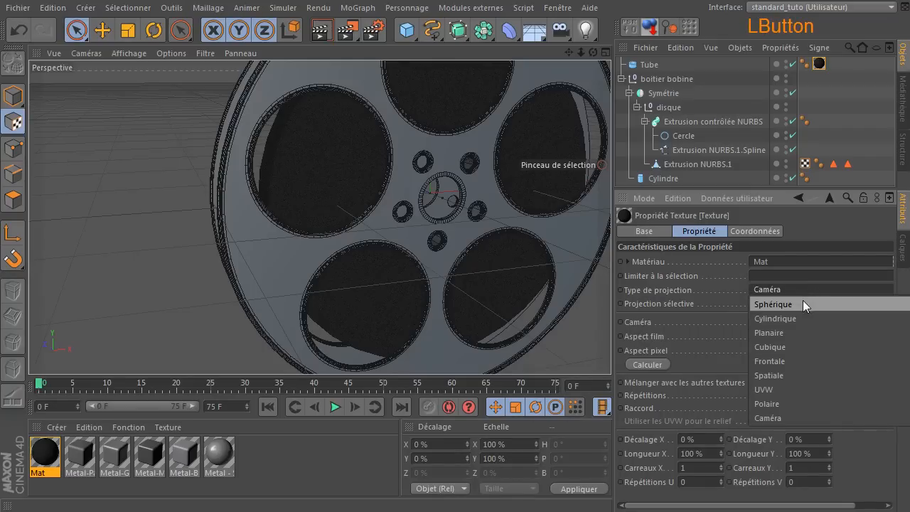
click(803, 300)
click(805, 289)
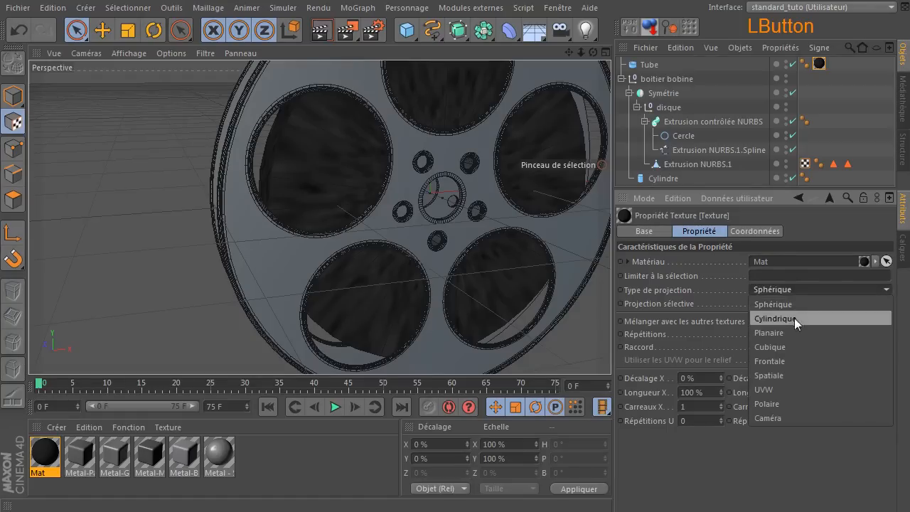
click(768, 347)
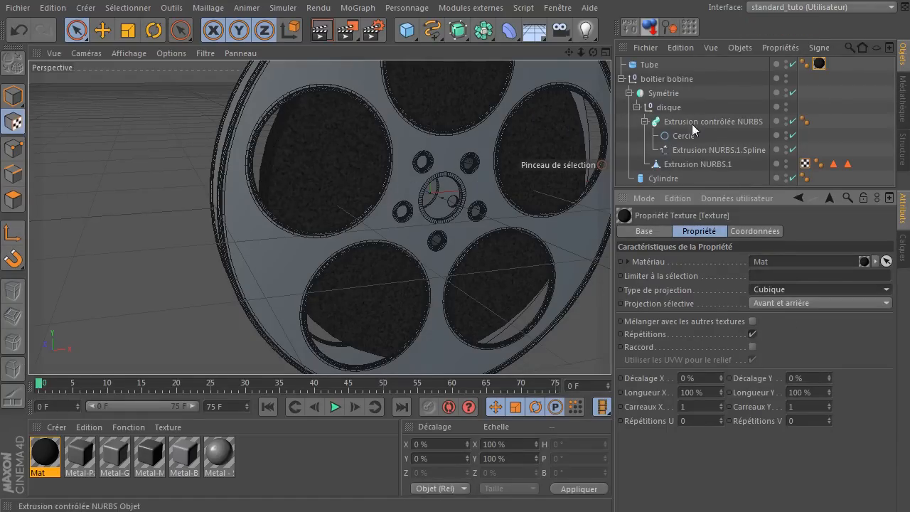
Review the Bruit shader settings in the "Mat" material's colour channel and close the material editor.
double_click(40, 455)
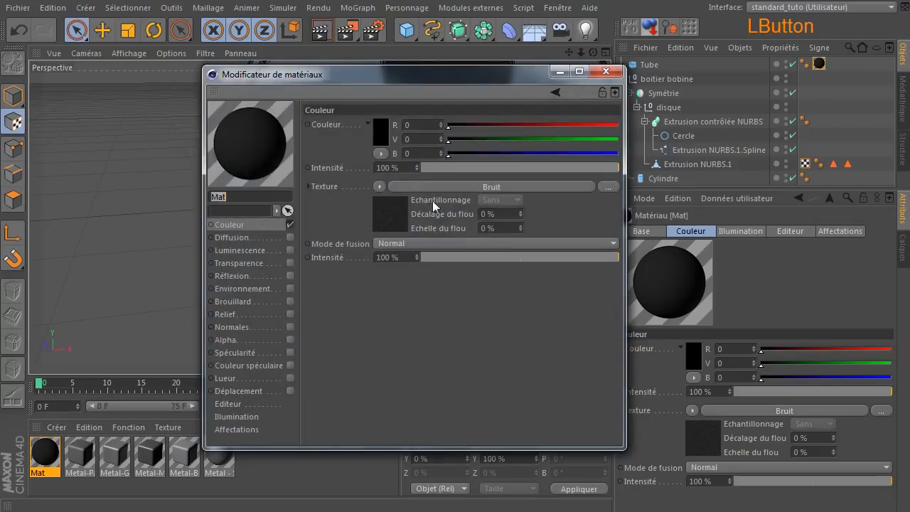
click(441, 187)
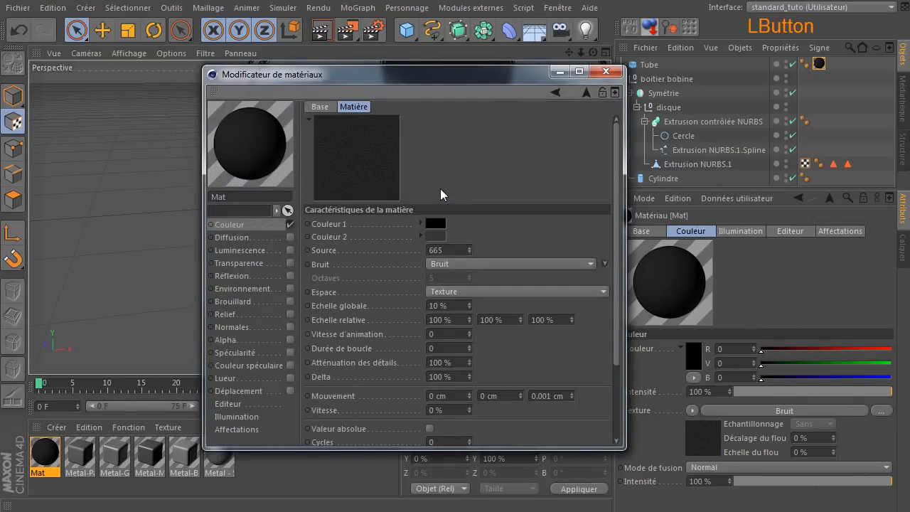
click(604, 74)
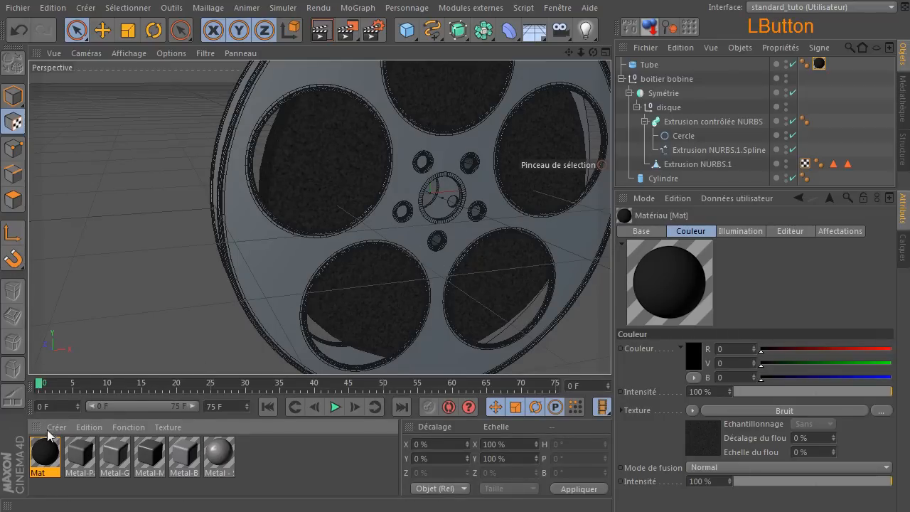
Clear the Bruit texture from the "Mat" material's colour channel and load a Dégradé texture instead.
double_click(45, 453)
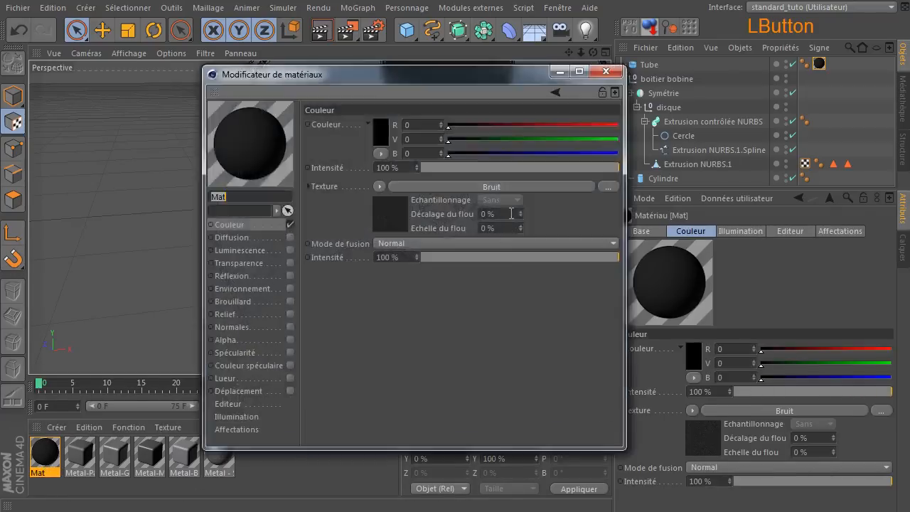
click(379, 186)
click(413, 202)
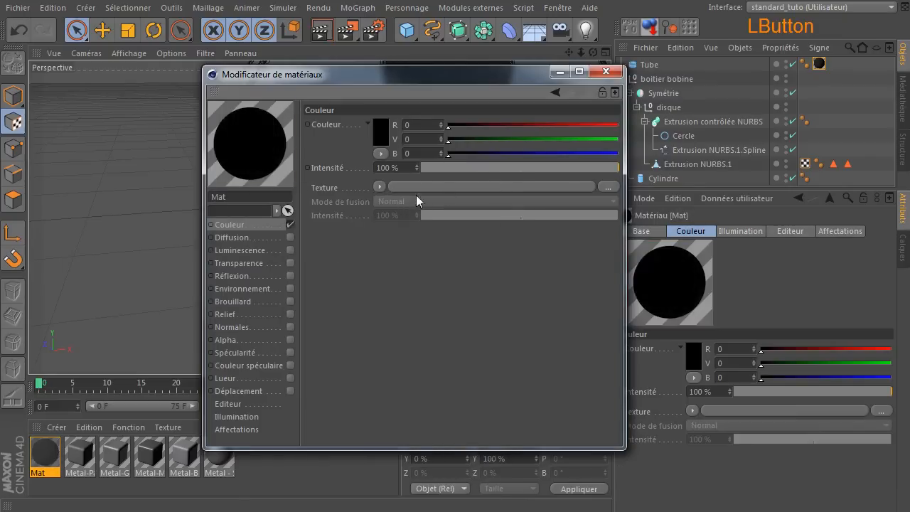
click(379, 186)
mouse_move(441, 463)
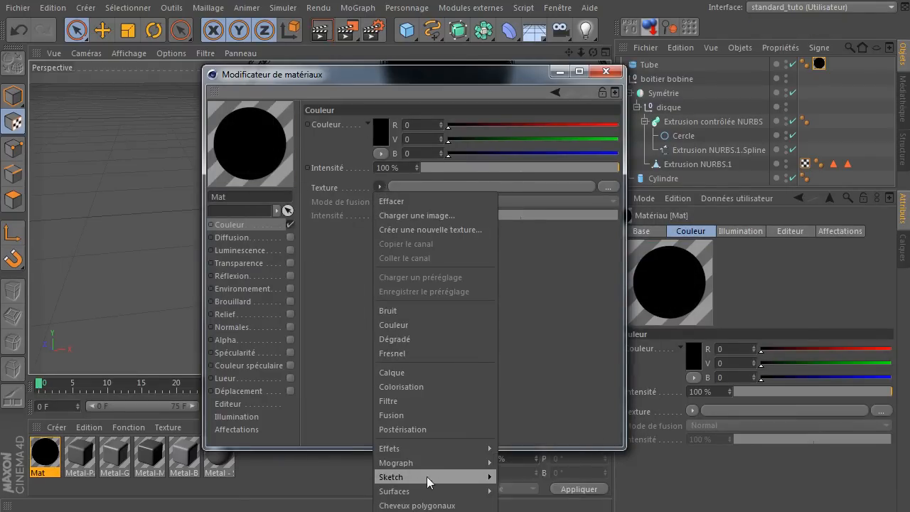
mouse_move(420, 495)
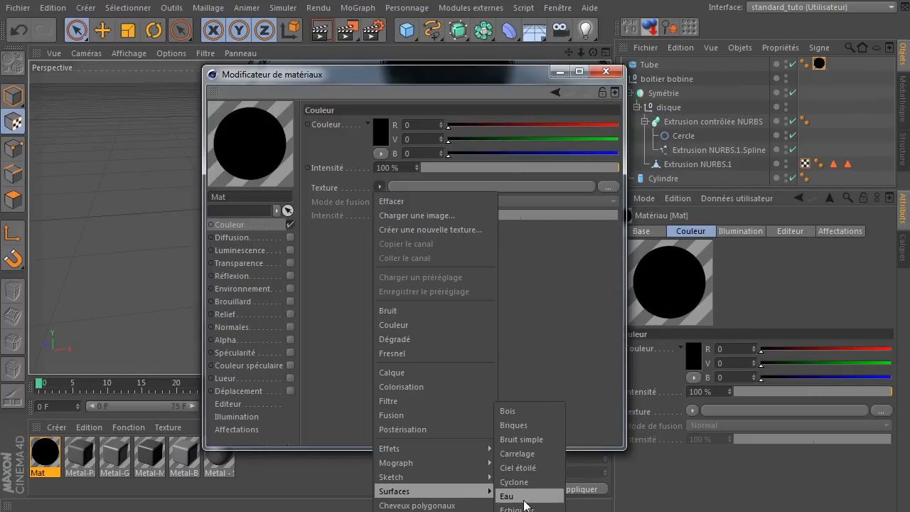
click(452, 340)
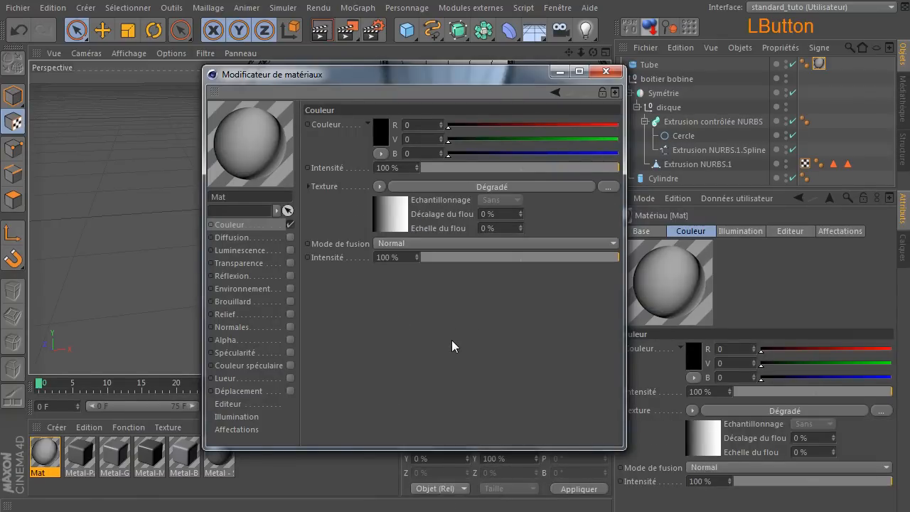
Try the 2D - Radial gradient type in the Dégradé settings, and set the type to 2D - Circulaire.
click(454, 187)
click(446, 248)
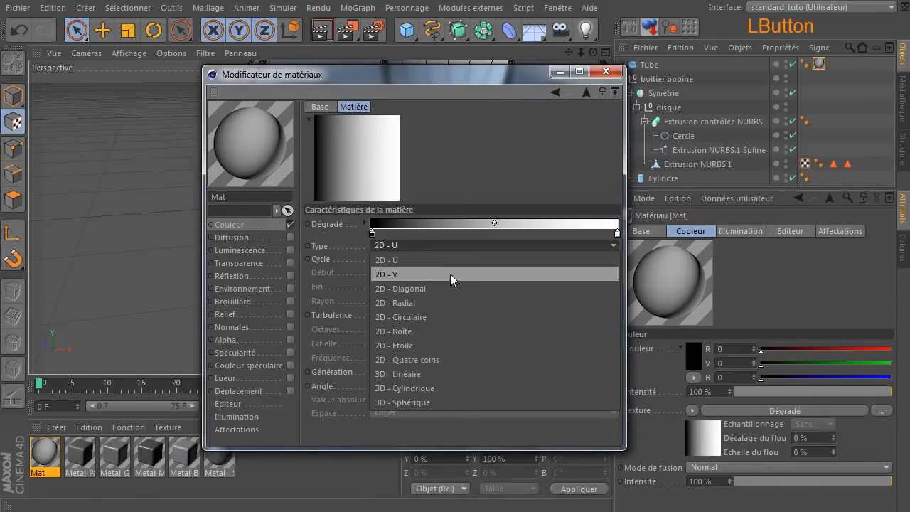
click(451, 298)
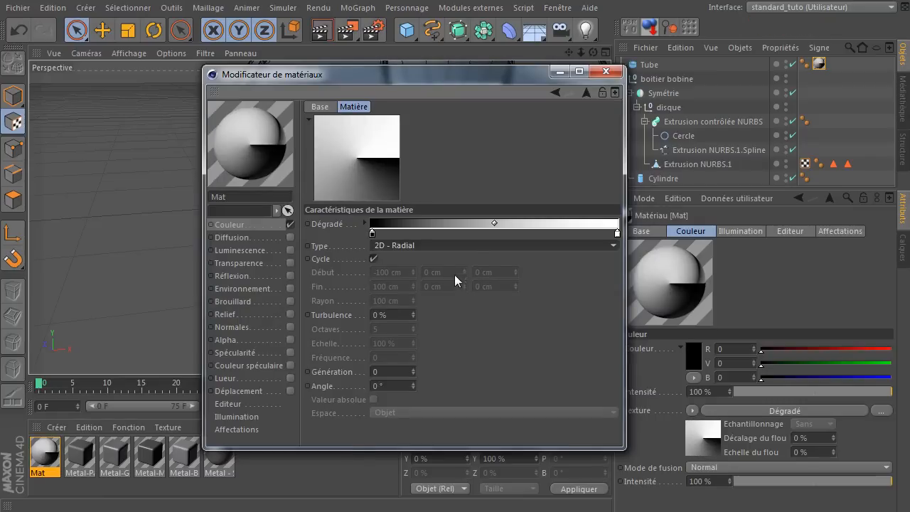
click(469, 245)
click(463, 315)
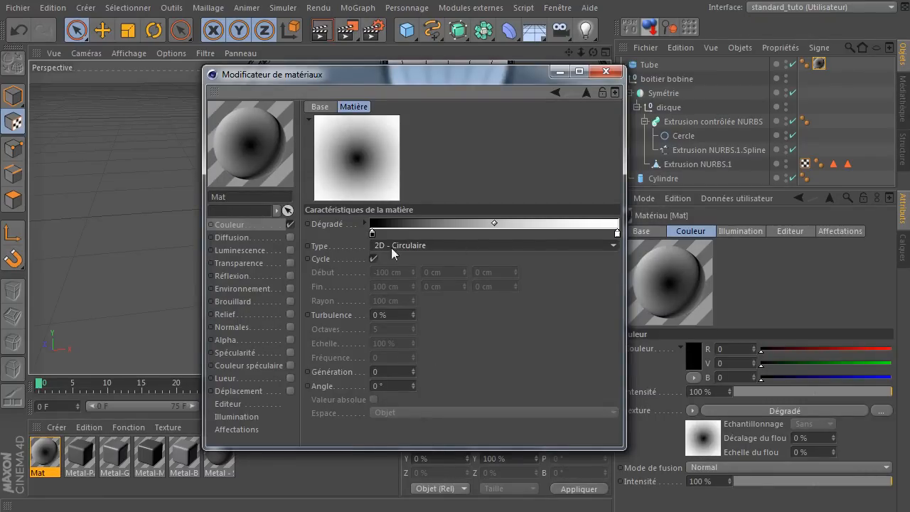
Change the gradient's white end knot to a very dark grey.
double_click(618, 231)
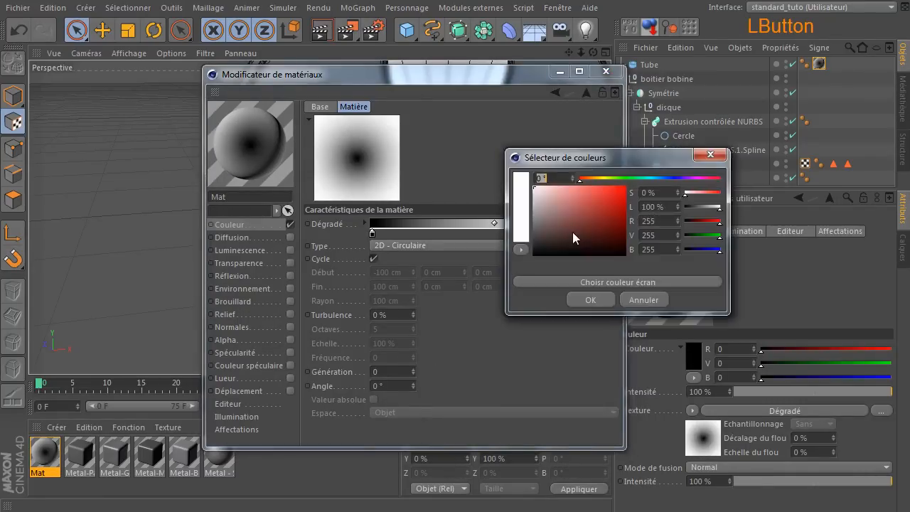
drag(573, 231, 501, 249)
click(580, 300)
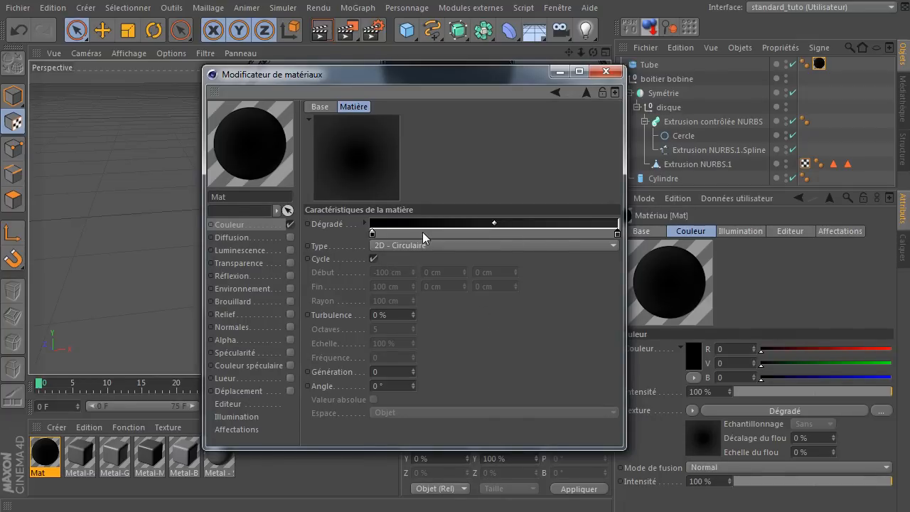
right_click(371, 239)
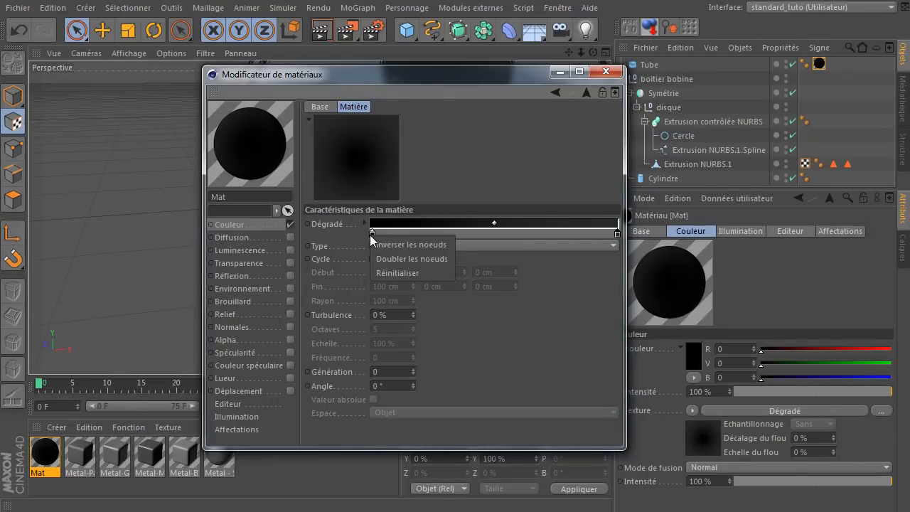
click(439, 210)
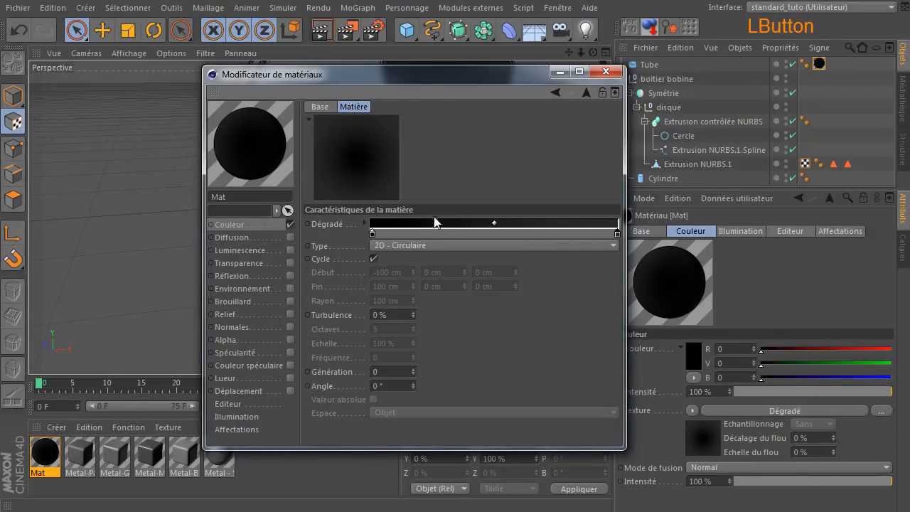
right_click(436, 224)
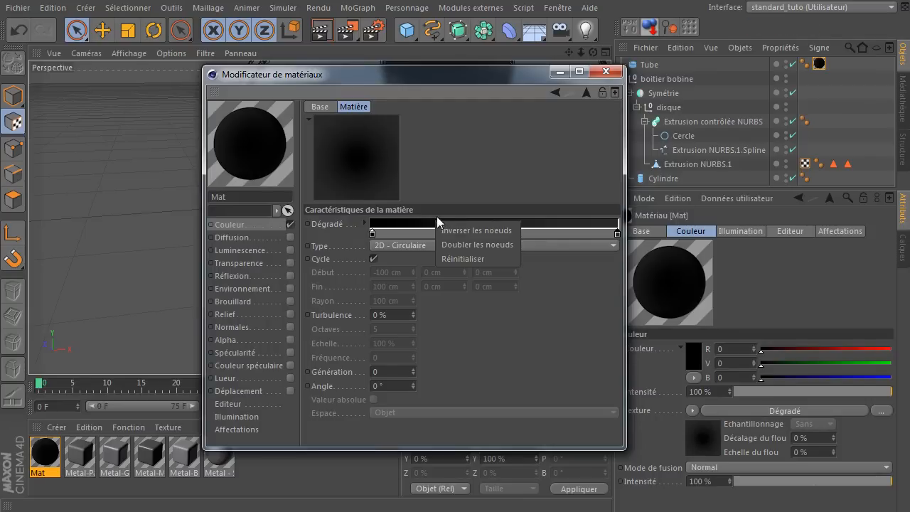
click(436, 216)
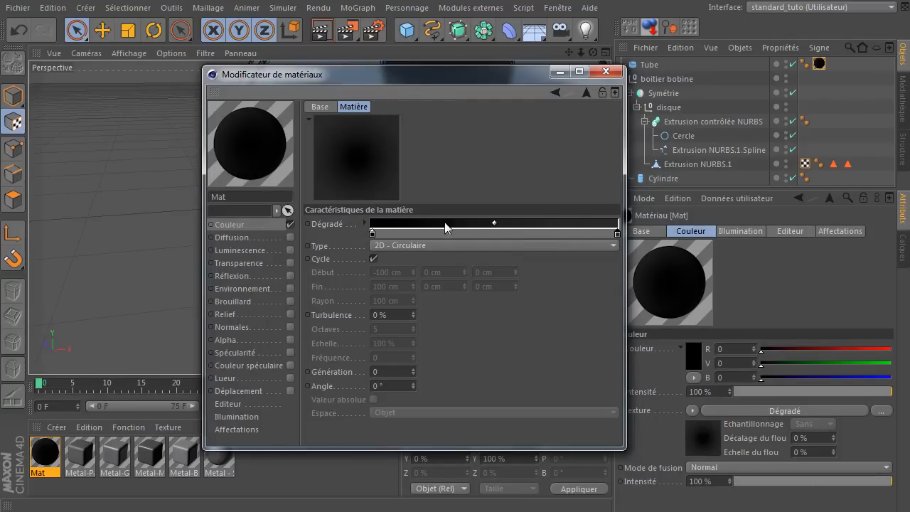
Move the gradient's black start knot close to the dark grey end and add several black knots along the gradient.
drag(375, 235, 584, 233)
click(509, 232)
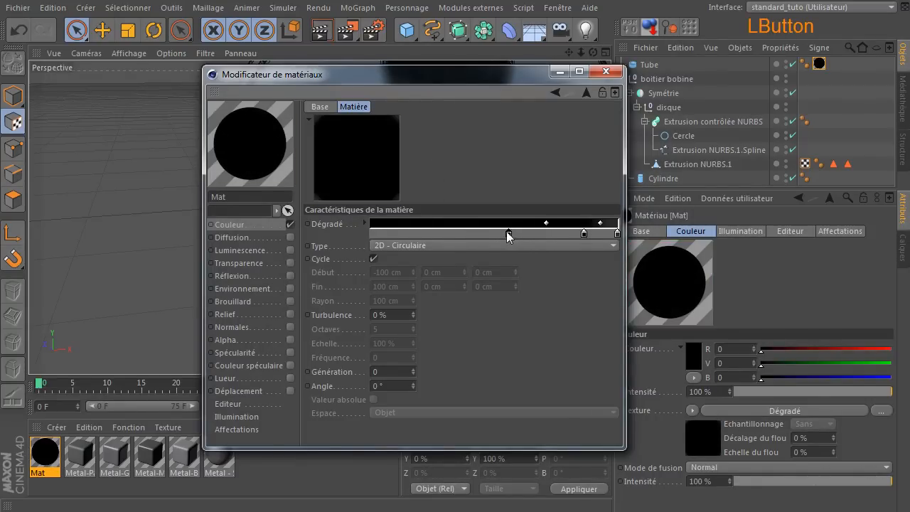
double_click(509, 233)
click(510, 301)
click(450, 234)
double_click(450, 234)
click(479, 302)
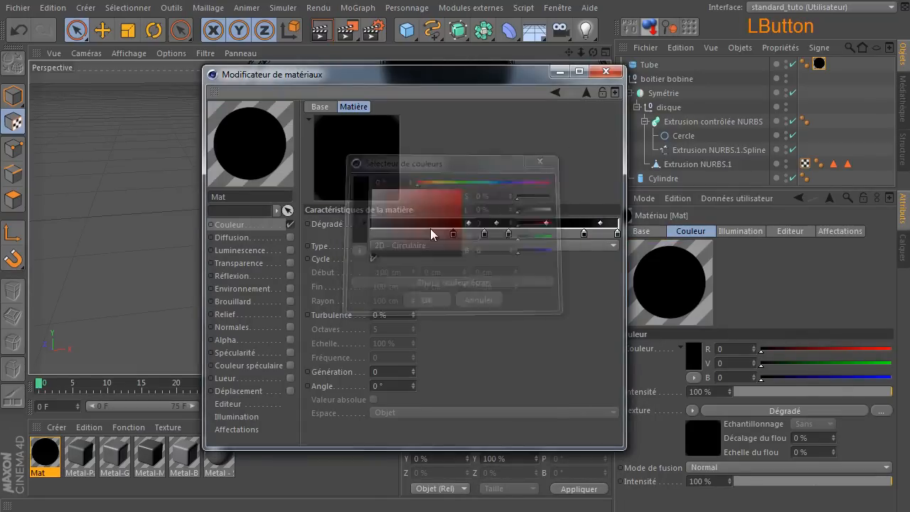
click(401, 236)
click(384, 236)
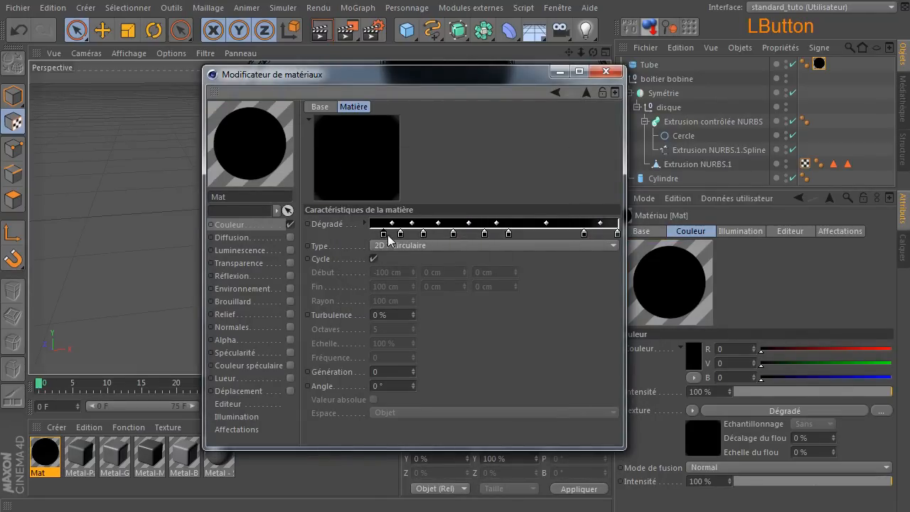
click(544, 238)
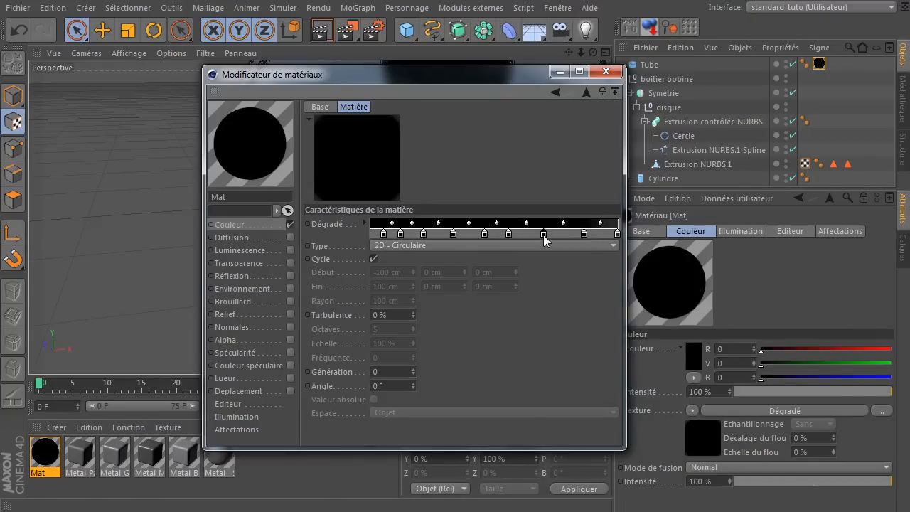
Close the material editor and render a preview of the reel in the perspective view.
click(543, 246)
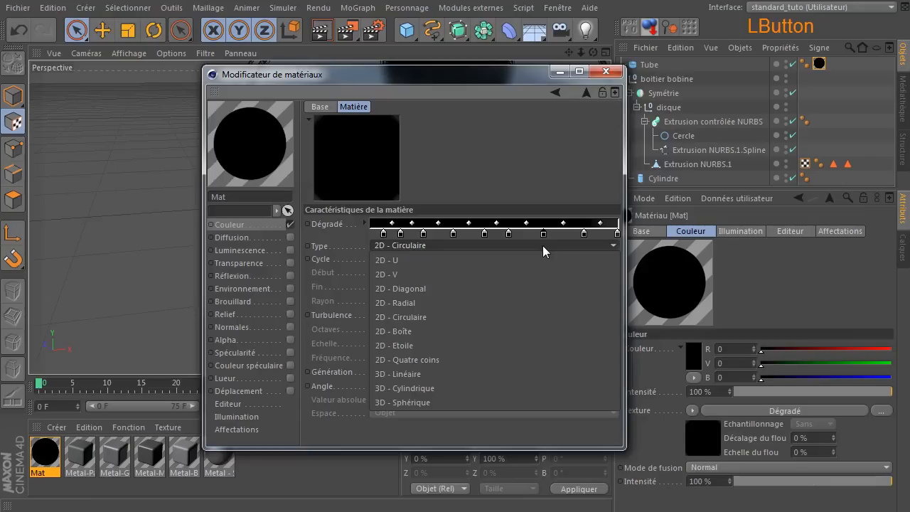
click(543, 249)
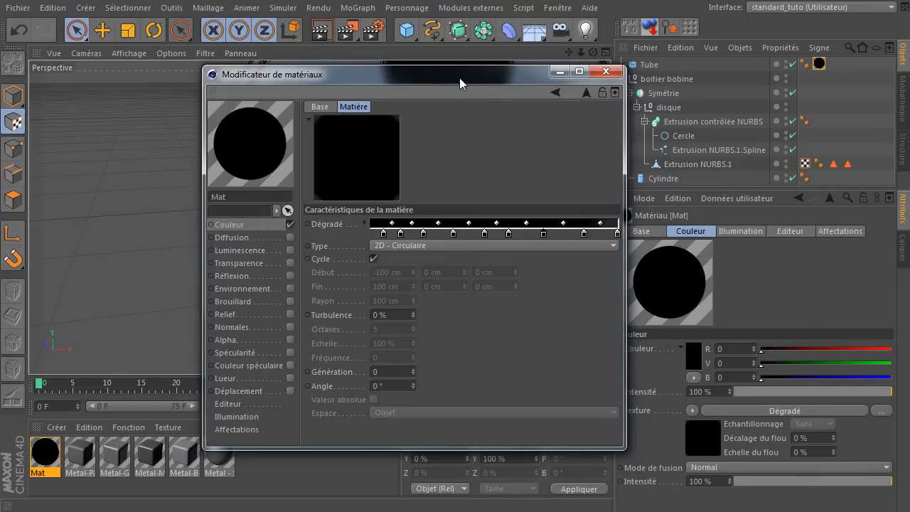
click(605, 72)
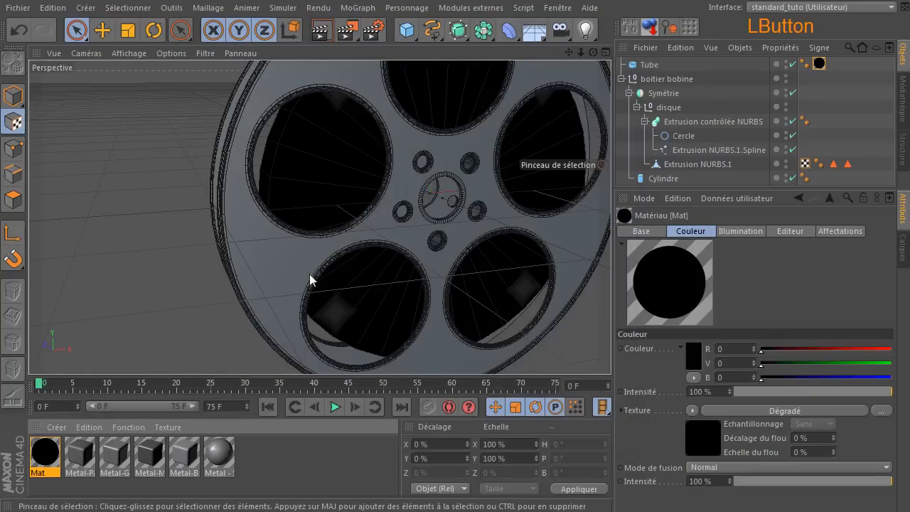
click(334, 36)
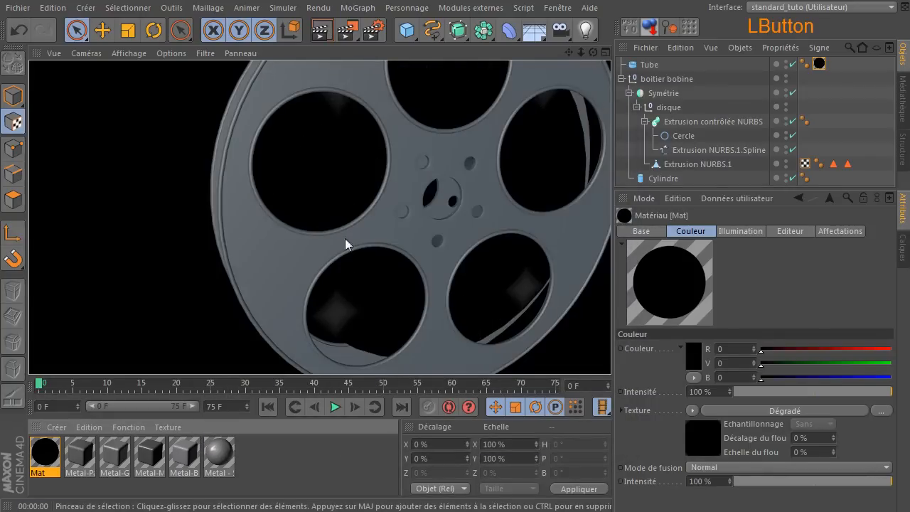
Clear the Dégradé texture from the "Mat" material's colour channel and preview the plain black tube in a view render.
double_click(32, 458)
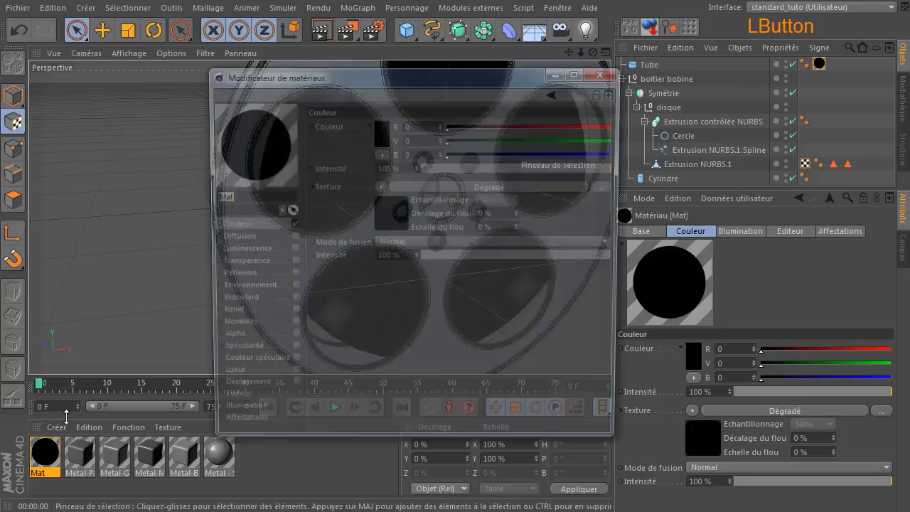
click(379, 187)
click(392, 201)
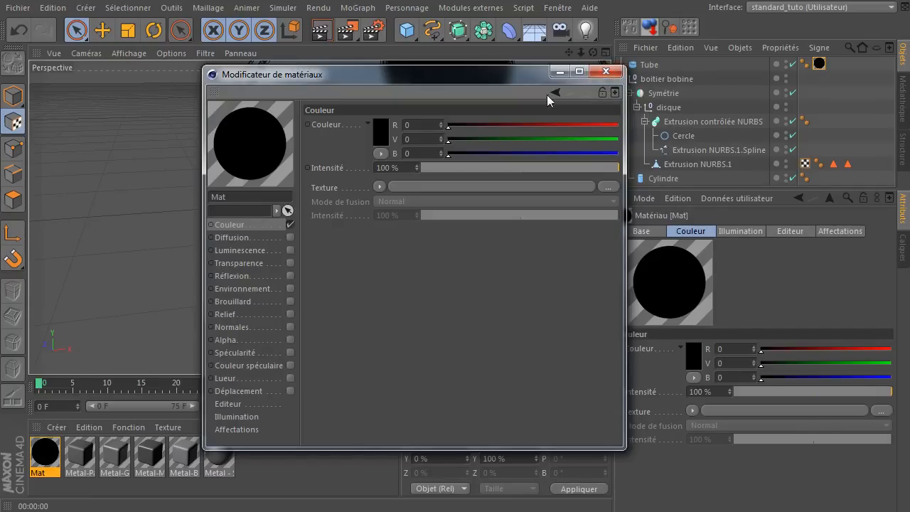
click(605, 71)
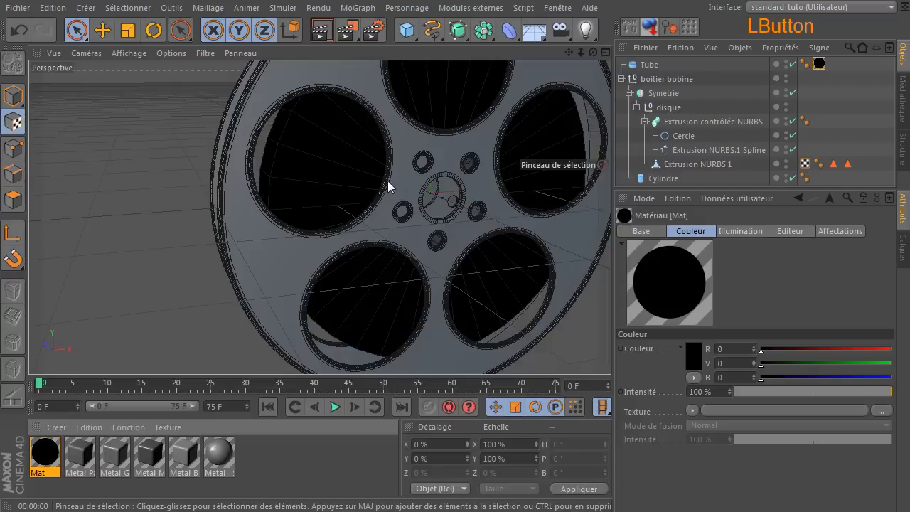
click(324, 31)
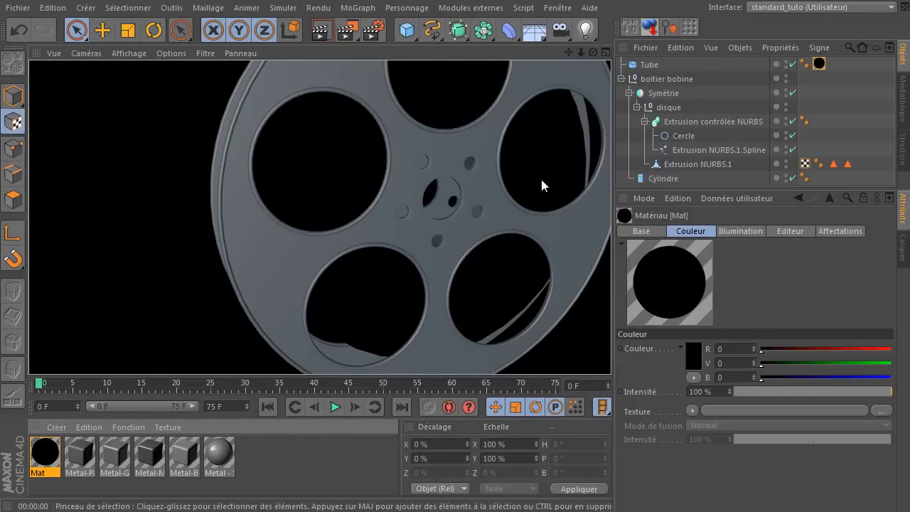
scroll(448, 195, down, 3)
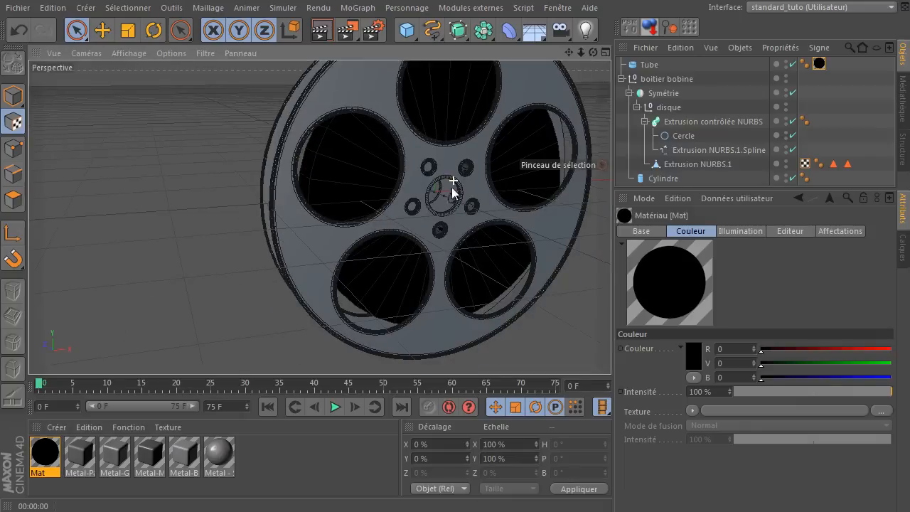
Apply the Metal - Stainless Steel Satin material to the boitier bobine group and render a preview of the view.
click(219, 459)
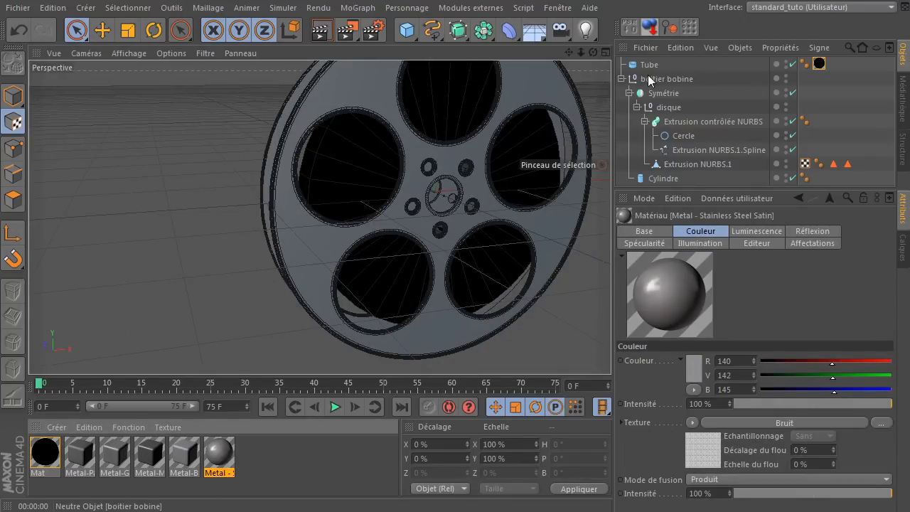
drag(220, 450, 667, 77)
click(622, 79)
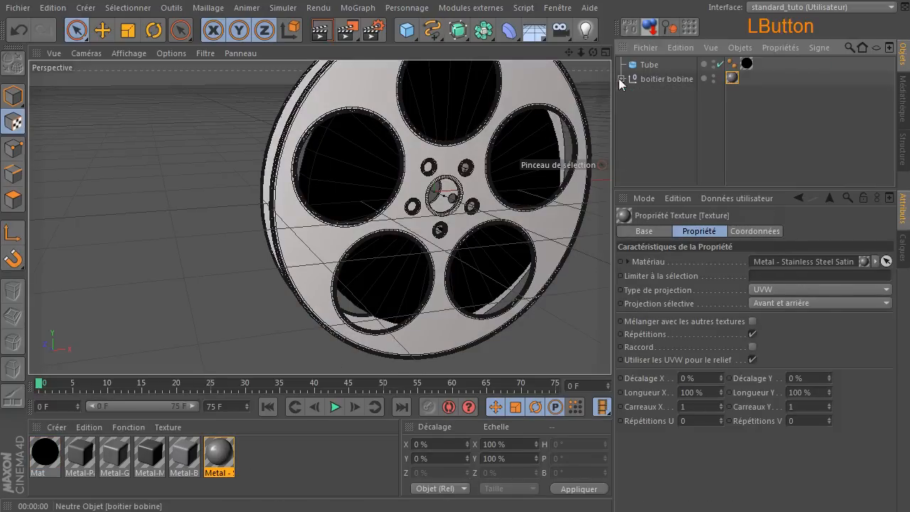
drag(567, 53, 475, 79)
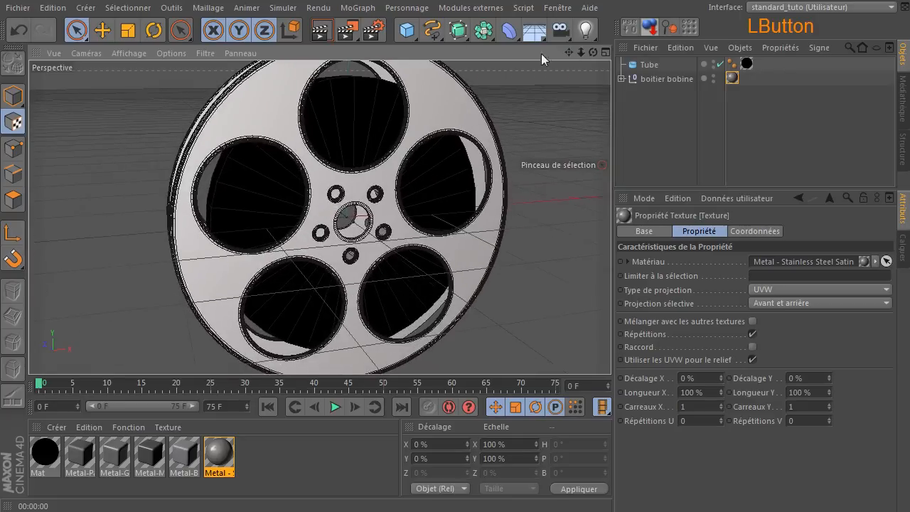
click(318, 31)
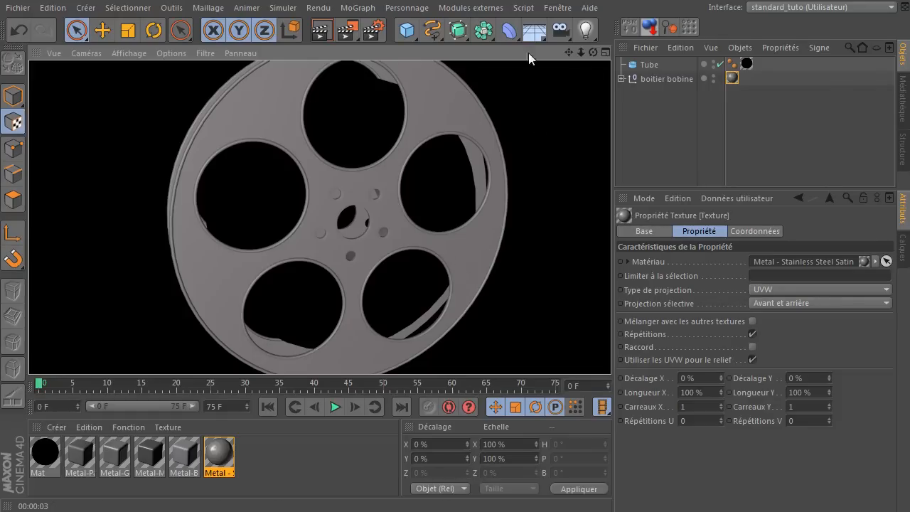
Add a Ciel object to the scene and open the HDRI folder of the Prime materials in the Médiathèque.
drag(532, 32, 577, 70)
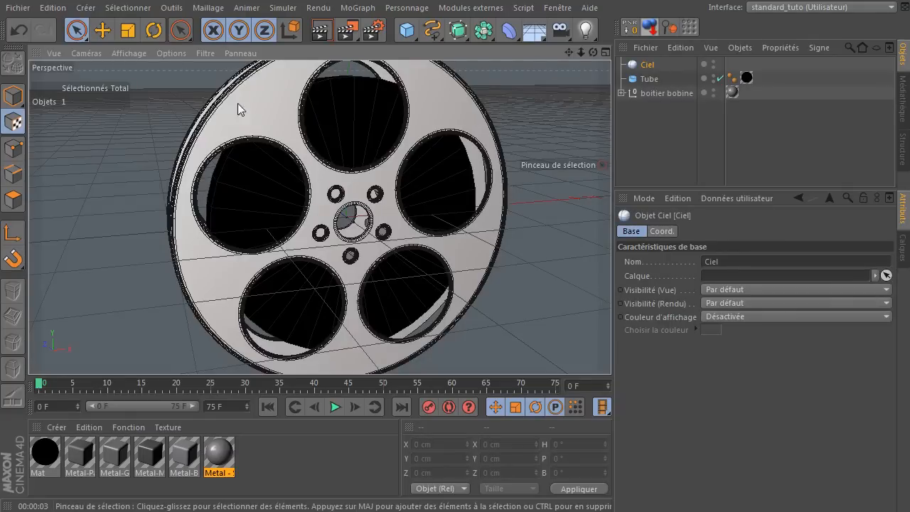
drag(581, 52, 441, 64)
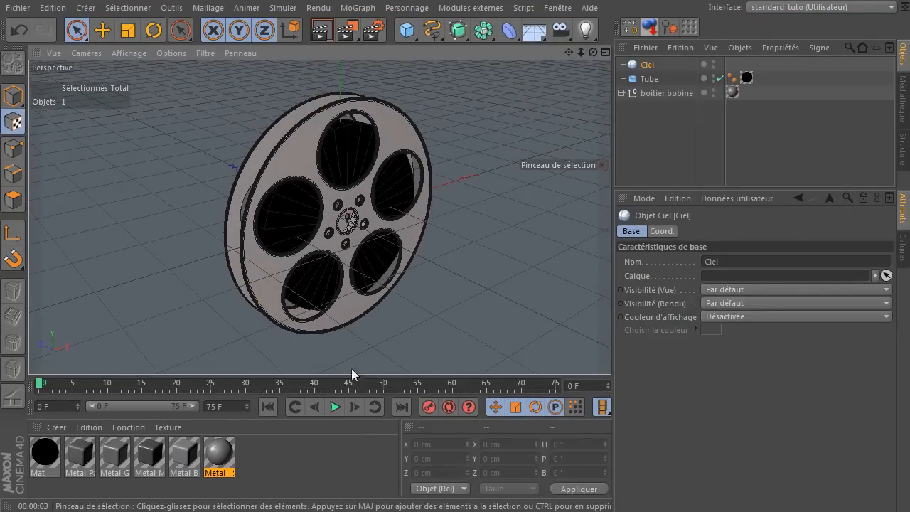
drag(909, 120, 409, 104)
scroll(175, 222, up, 2)
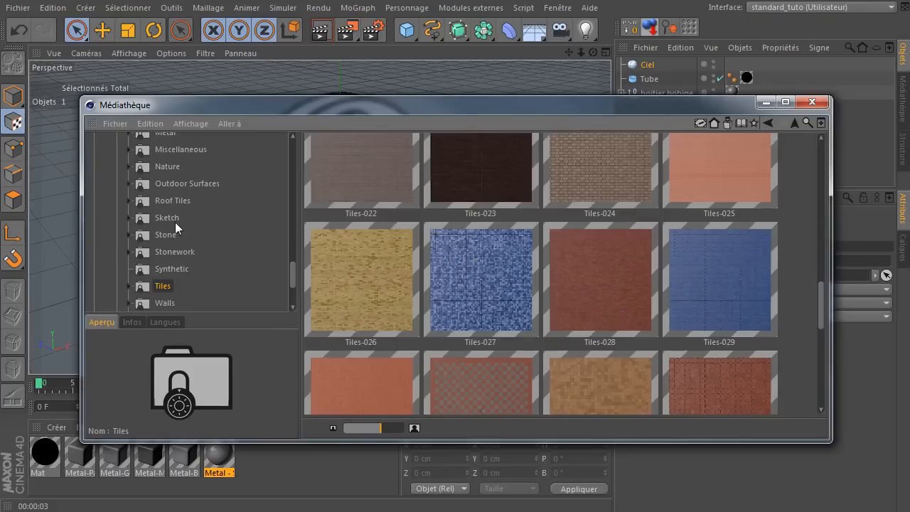
scroll(170, 222, up, 3)
click(143, 168)
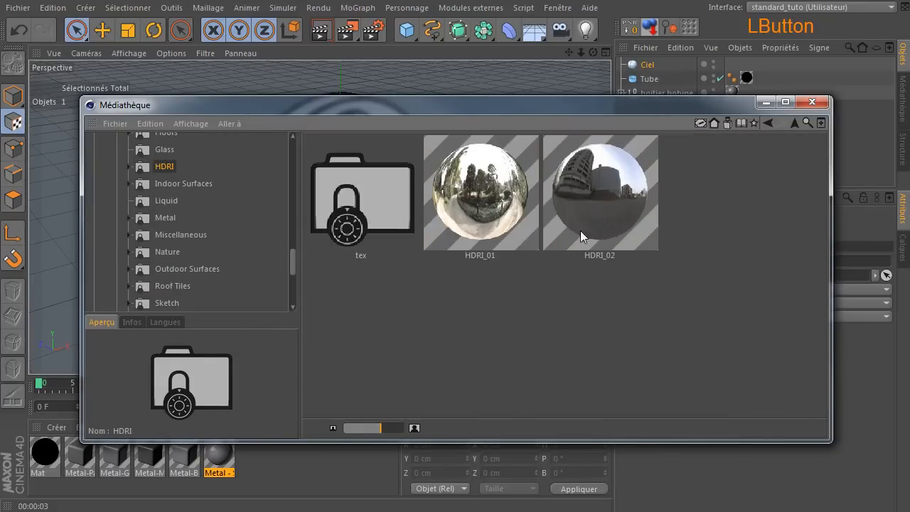
scroll(192, 206, up, 10)
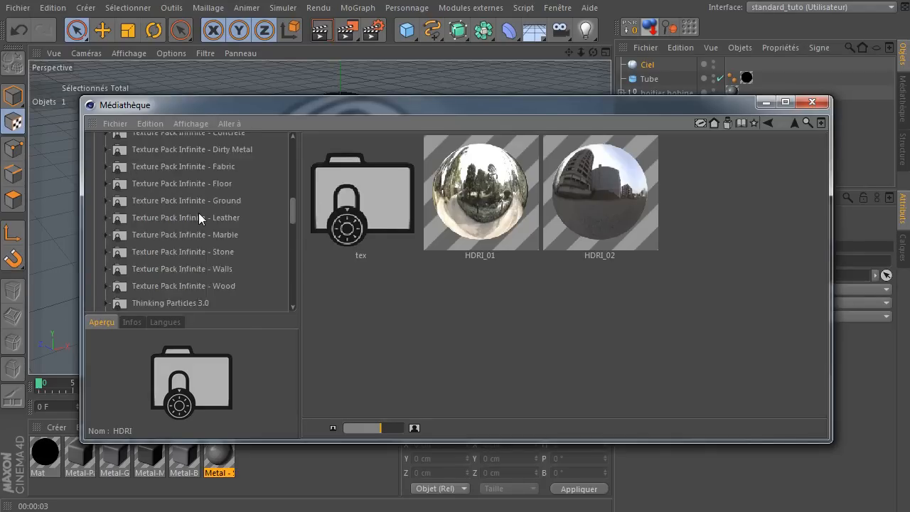
scroll(154, 257, down, 3)
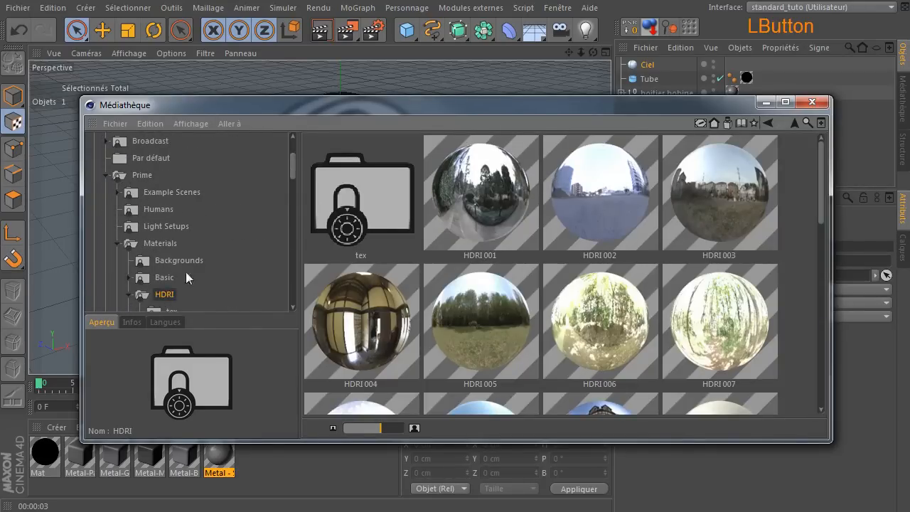
Load the HDRI 018 material from the library and apply it to the Ciel object.
scroll(196, 267, down, 3)
scroll(484, 269, down, 4)
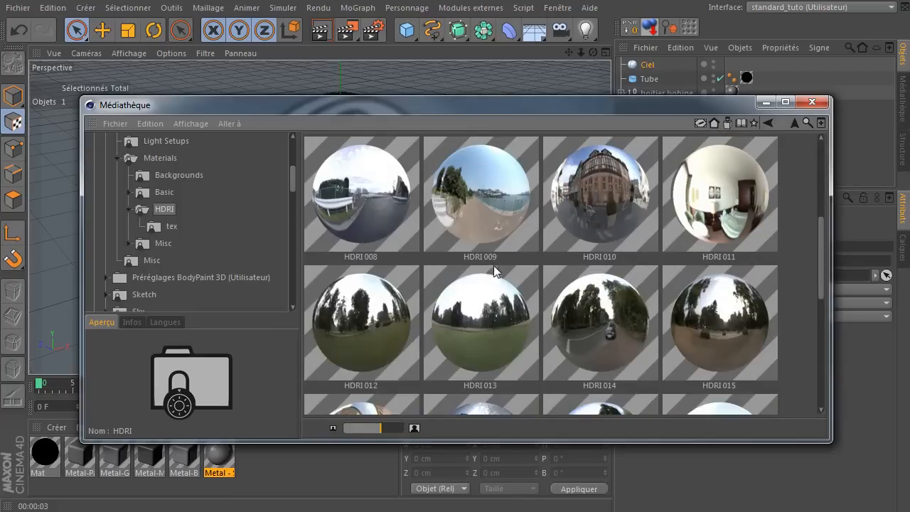
click(719, 198)
scroll(596, 262, down, 3)
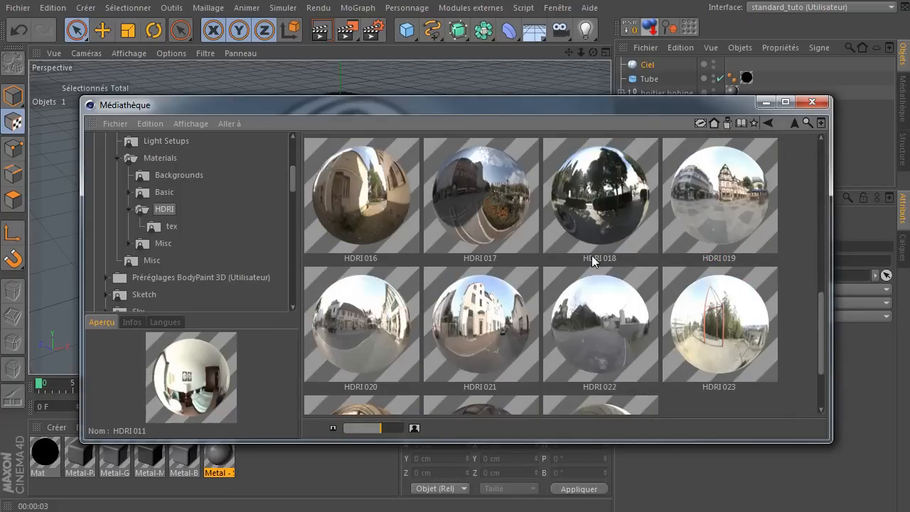
click(594, 262)
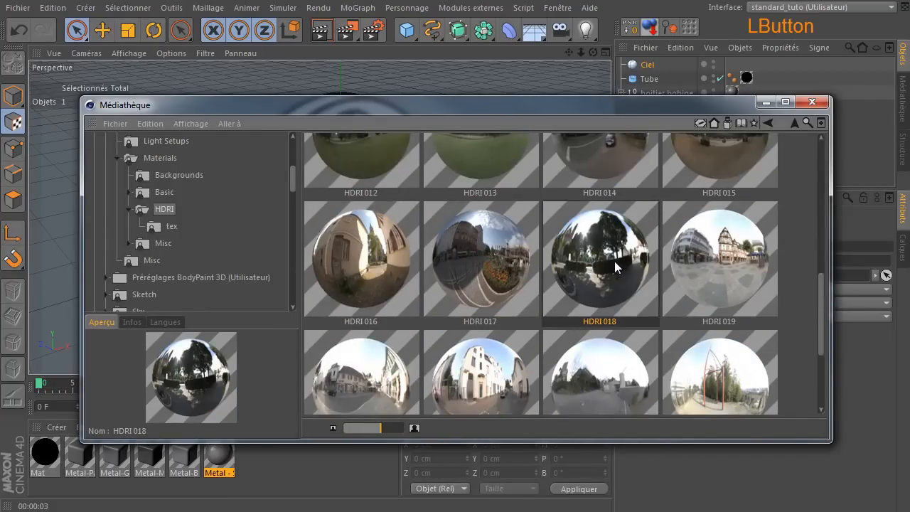
double_click(615, 262)
drag(349, 107, 909, 114)
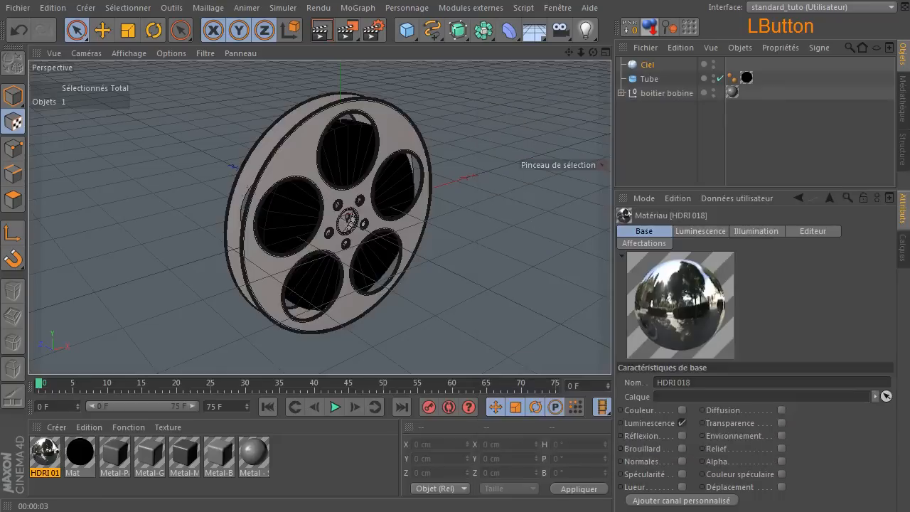
drag(41, 462, 649, 64)
click(647, 64)
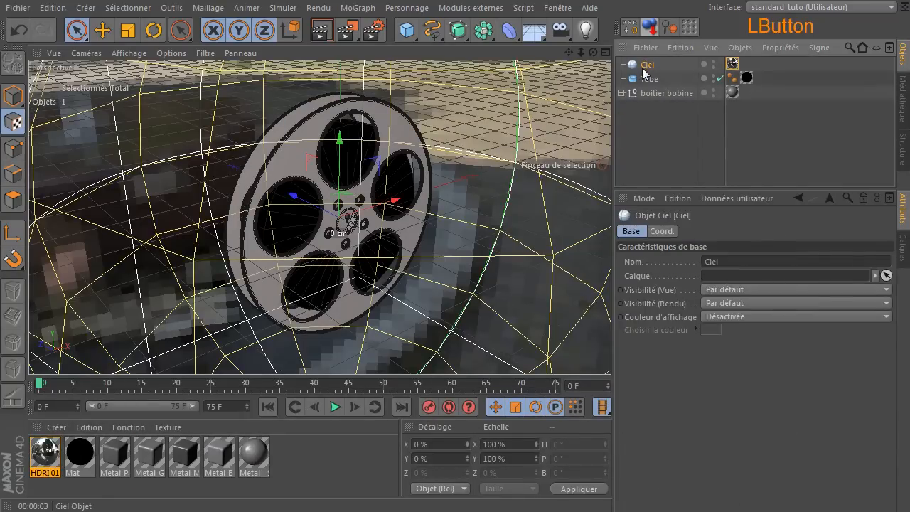
Add a Rendu property to the Ciel object and turn off its Visibilité (caméra) option.
right_click(632, 62)
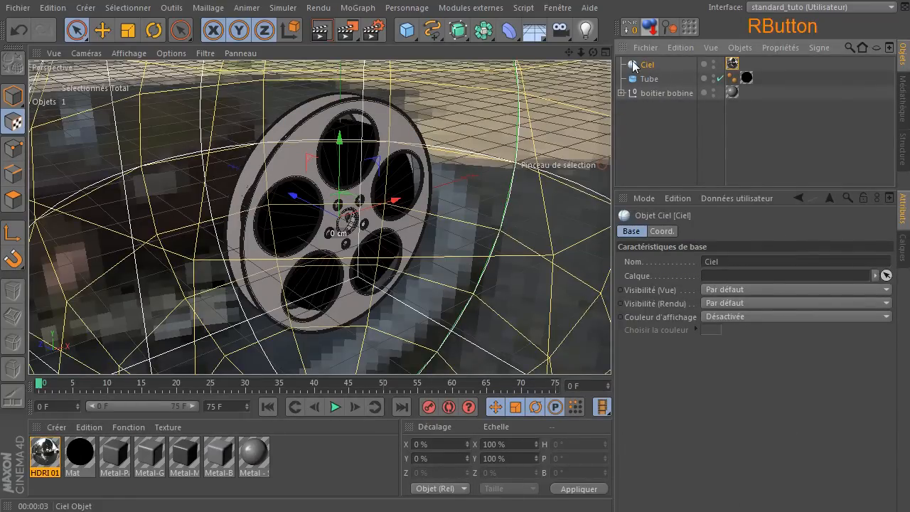
mouse_move(690, 70)
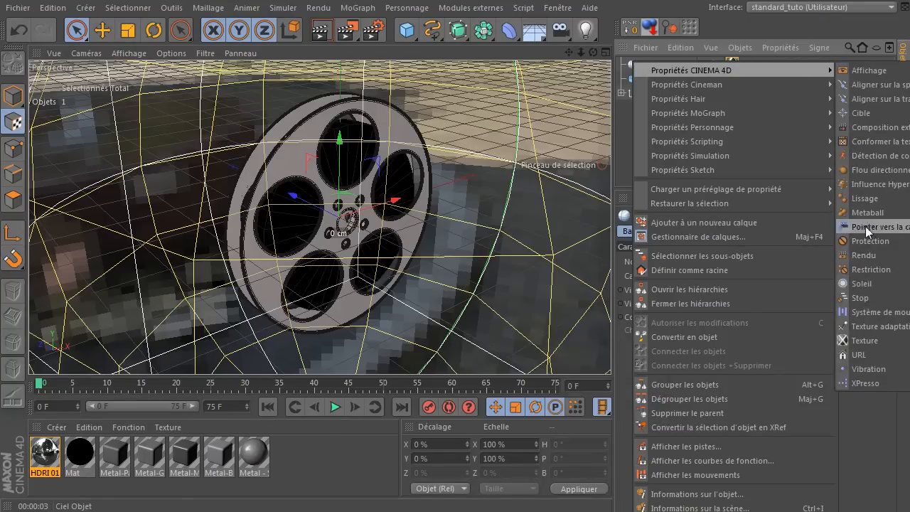
click(858, 257)
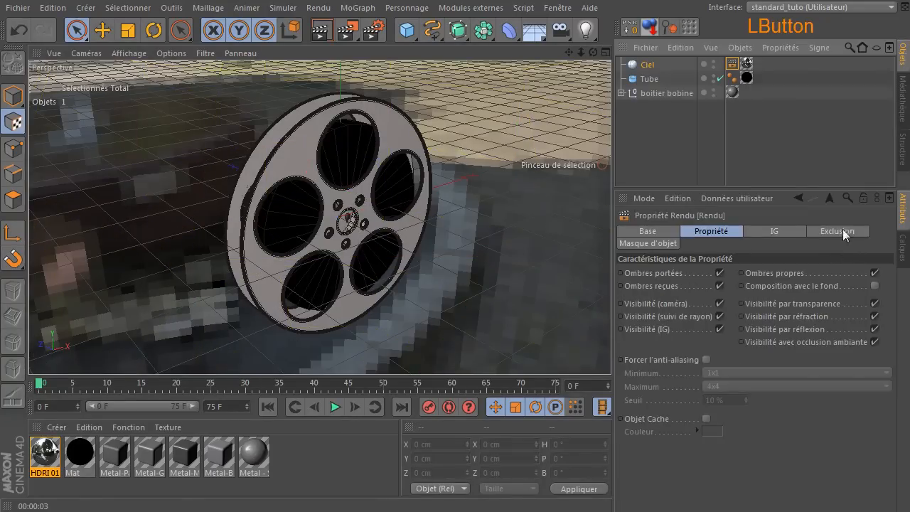
click(721, 303)
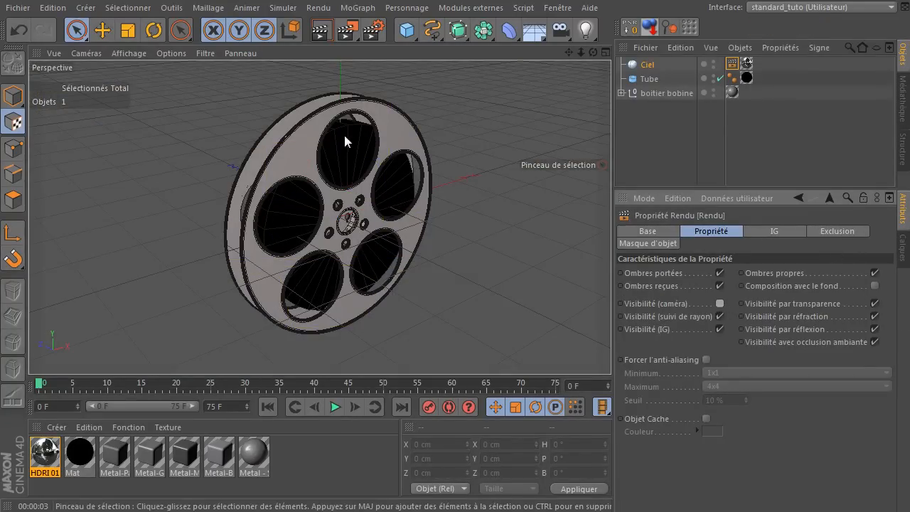
Add the Illumination globale effect to the Animation 1280x720 25i/s render settings.
click(371, 29)
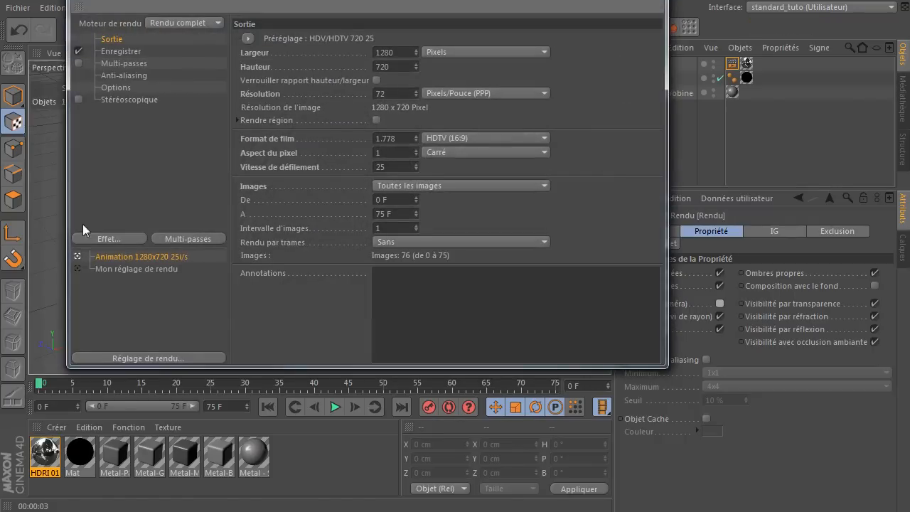
click(75, 237)
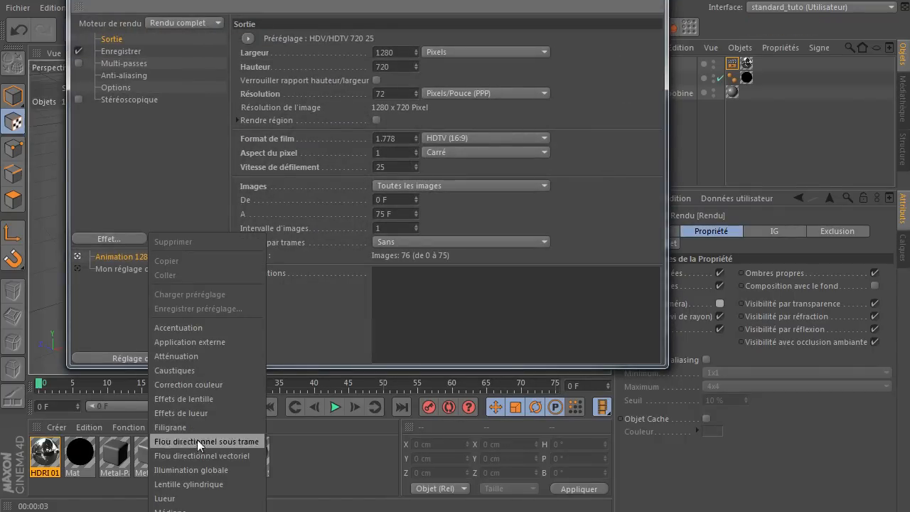
click(201, 470)
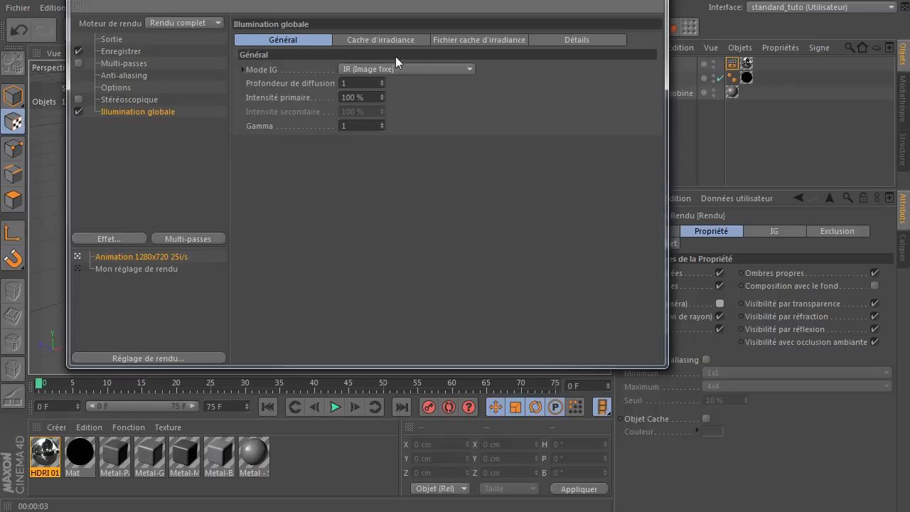
Set the irradiance cache's Echantillons stochastiques to Basse, lower its Densité des enregistrements, and render the view.
click(394, 40)
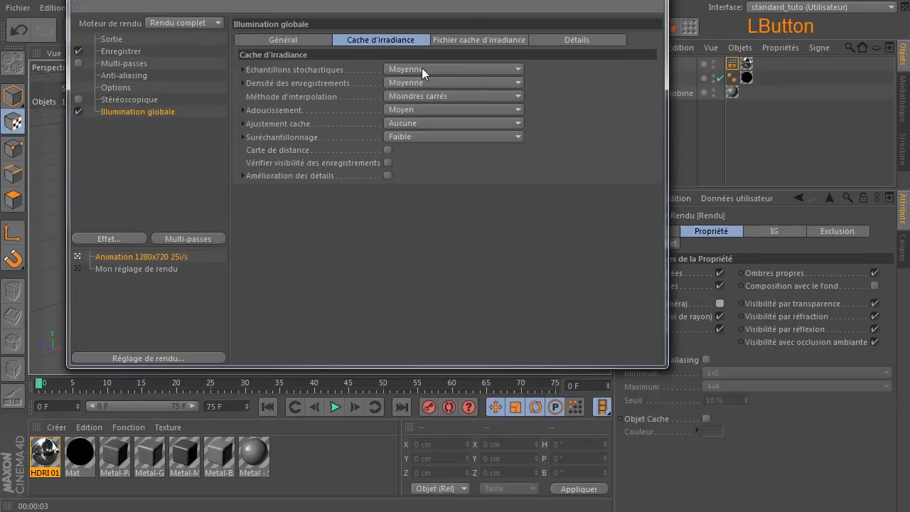
click(421, 68)
click(432, 112)
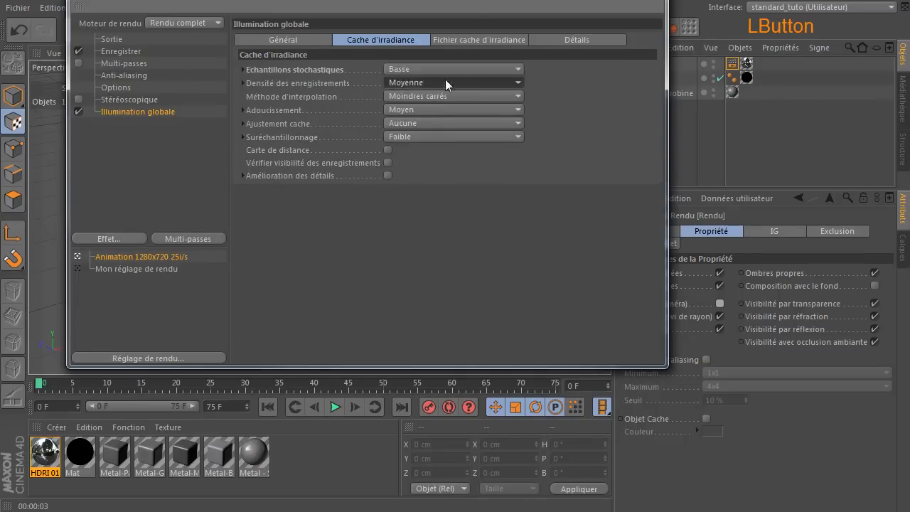
click(435, 82)
click(437, 126)
click(305, 40)
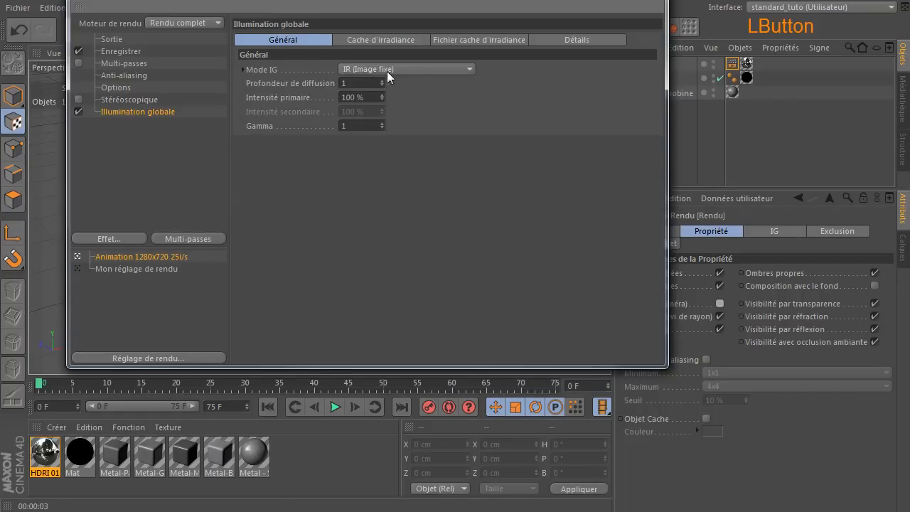
click(683, 28)
click(321, 30)
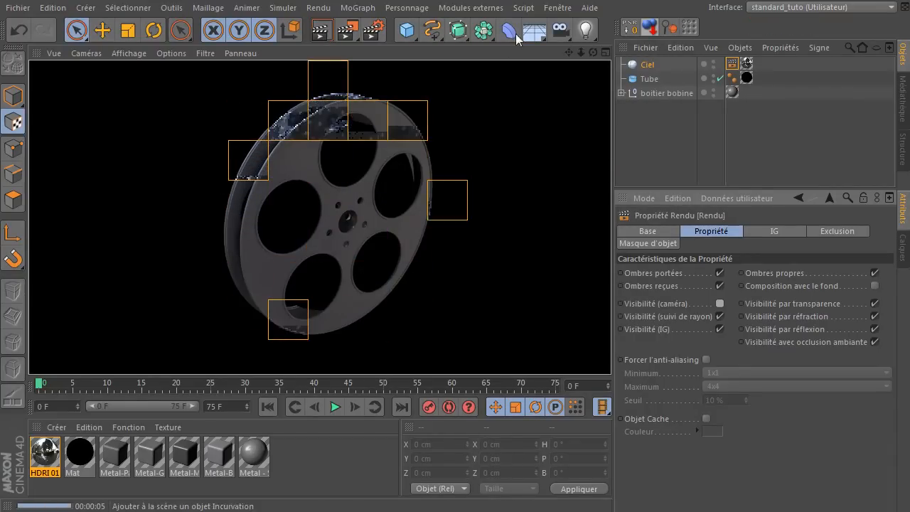
Add an Arrière plan object to the scene and open the Backgrounds materials folder in the Médiathèque.
drag(533, 32, 620, 149)
click(660, 67)
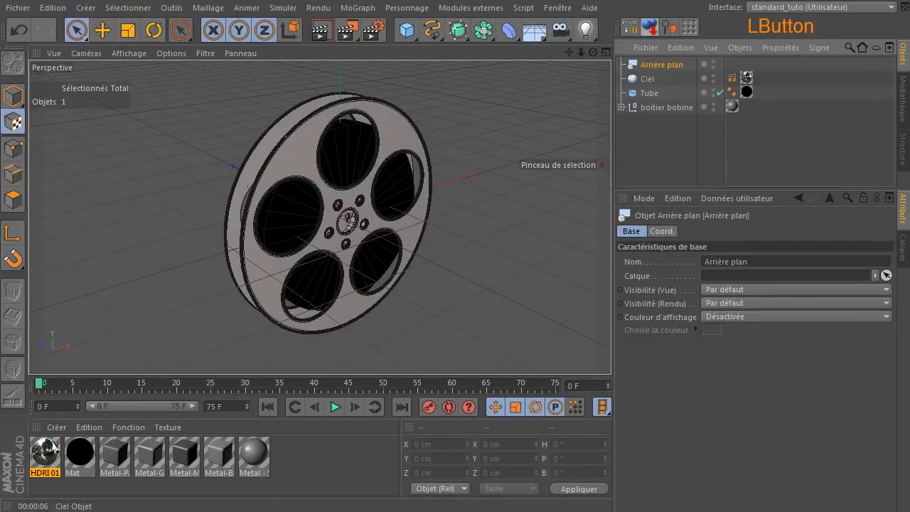
drag(909, 133, 251, 96)
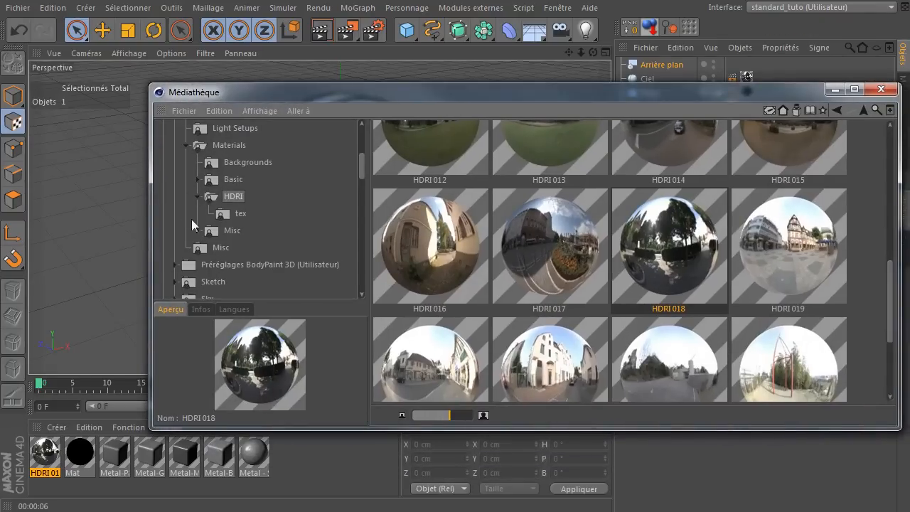
click(233, 165)
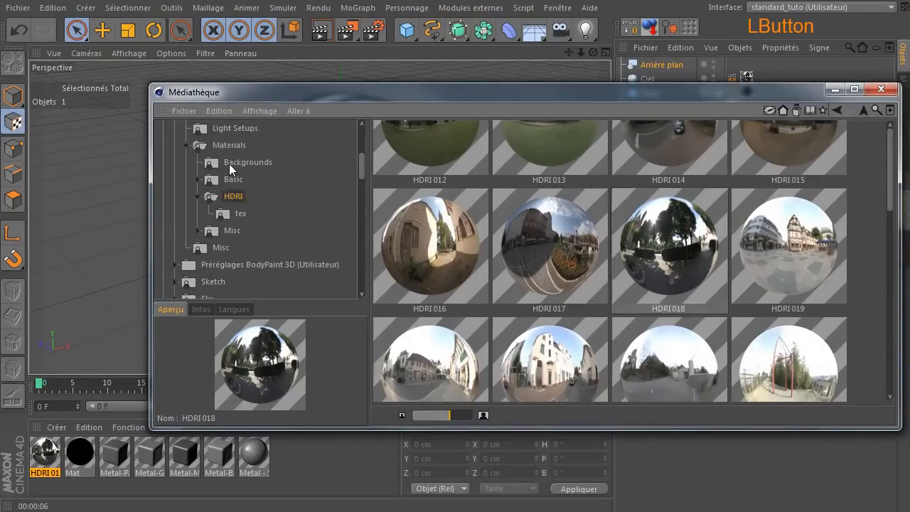
drag(468, 91, 400, 90)
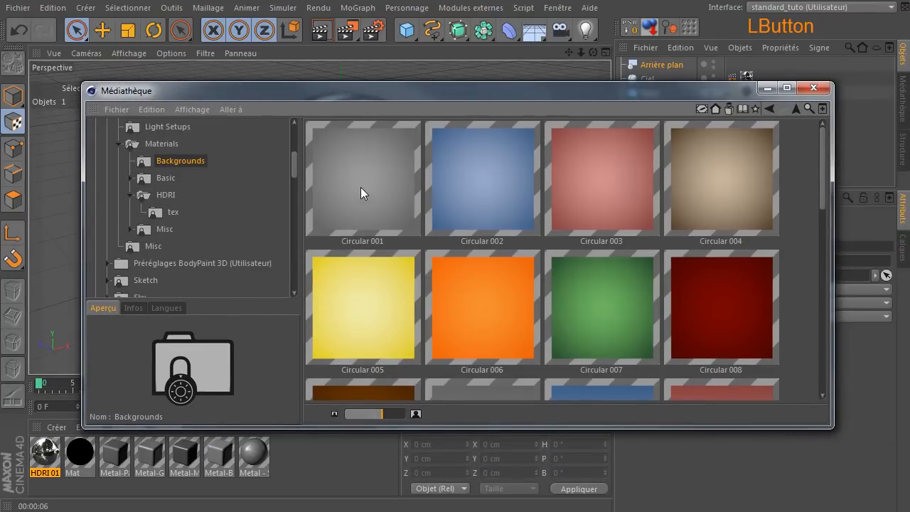
Load the Circular 004 and Circular 001 background materials from the library, and close the Médiathèque.
double_click(714, 179)
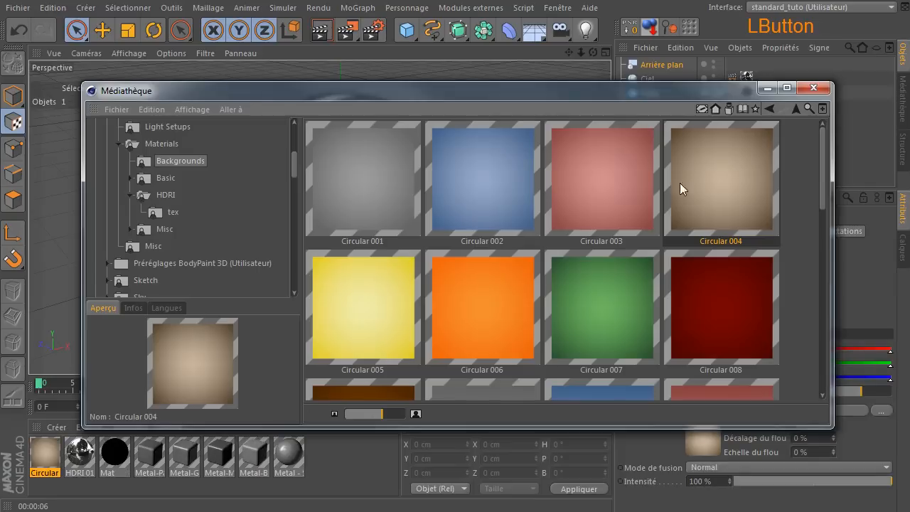
double_click(363, 188)
scroll(489, 285, down, 2)
click(487, 274)
scroll(487, 277, down, 2)
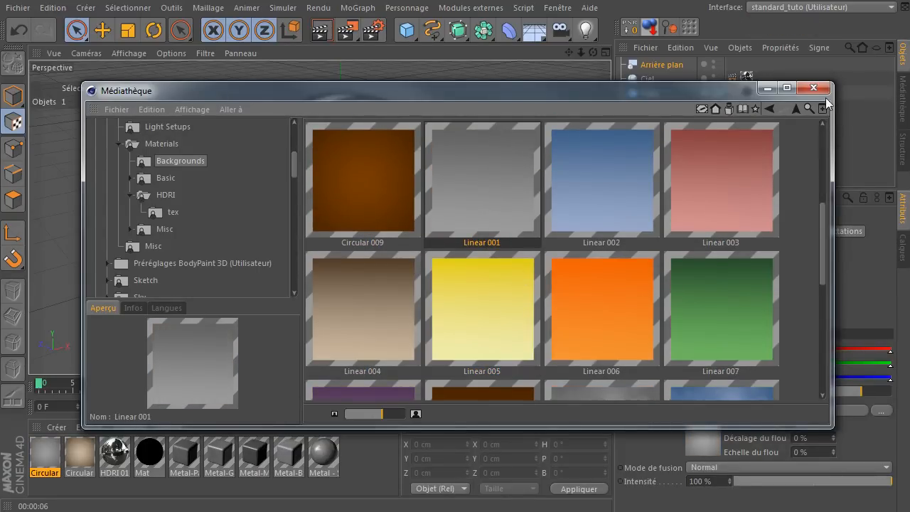
click(814, 87)
Apply the Circular 004 material to the Arrière plan object, switch to Modèle mode, and render the view.
click(75, 454)
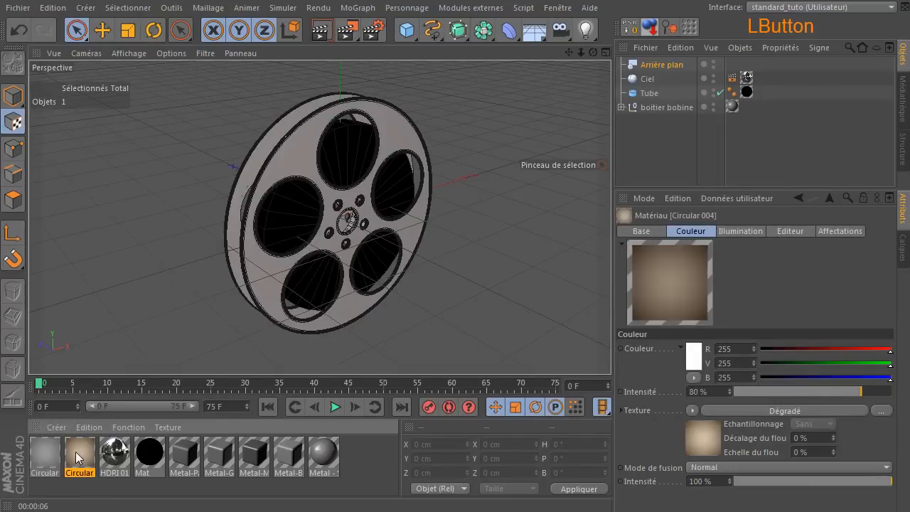
drag(298, 365, 660, 65)
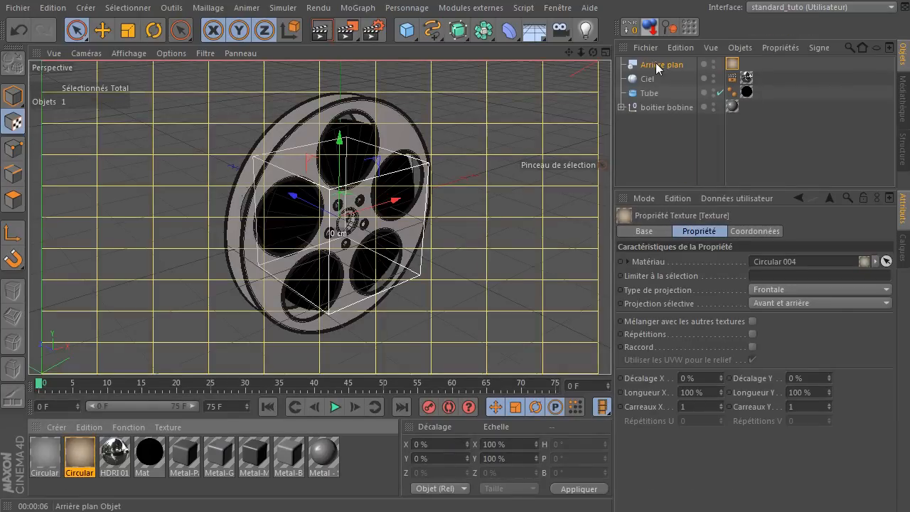
click(13, 95)
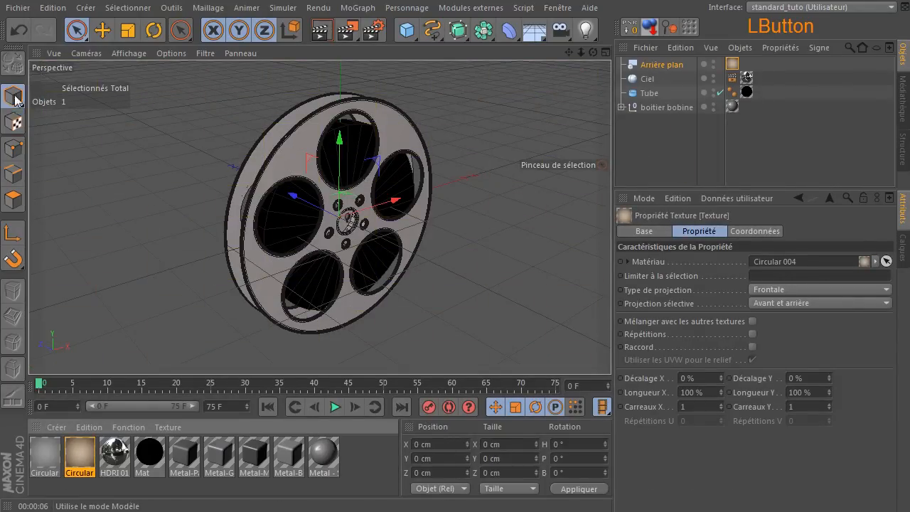
drag(593, 54, 593, 56)
click(322, 30)
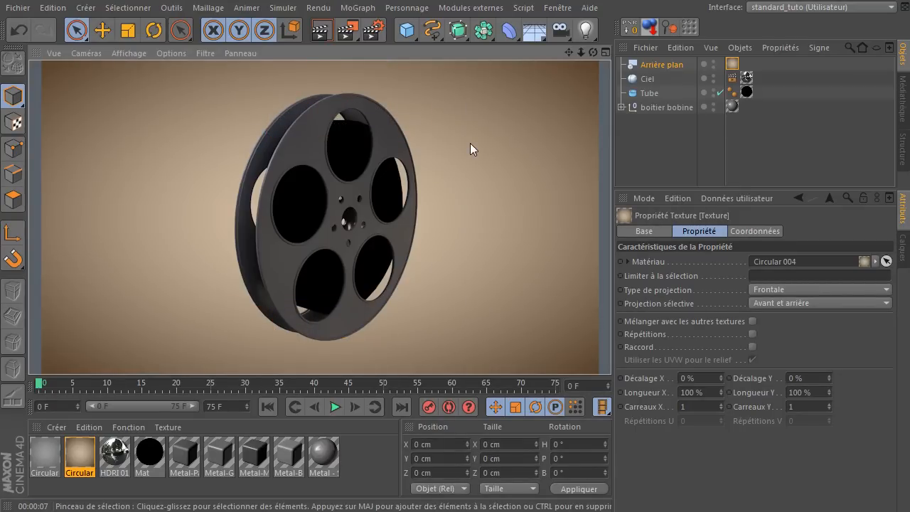
Replace the Arrière plan's material with Circular 001 and render the reel, including from a more frontal angle.
drag(42, 457, 732, 64)
click(319, 32)
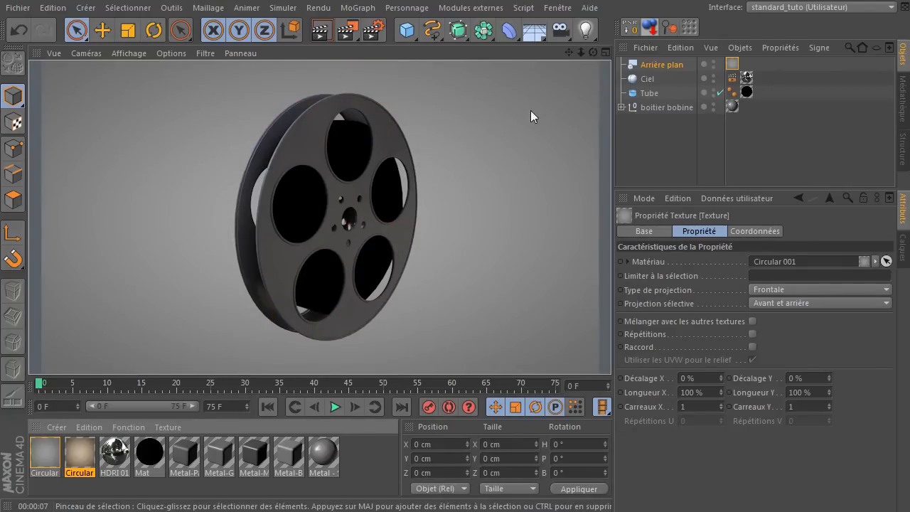
click(593, 52)
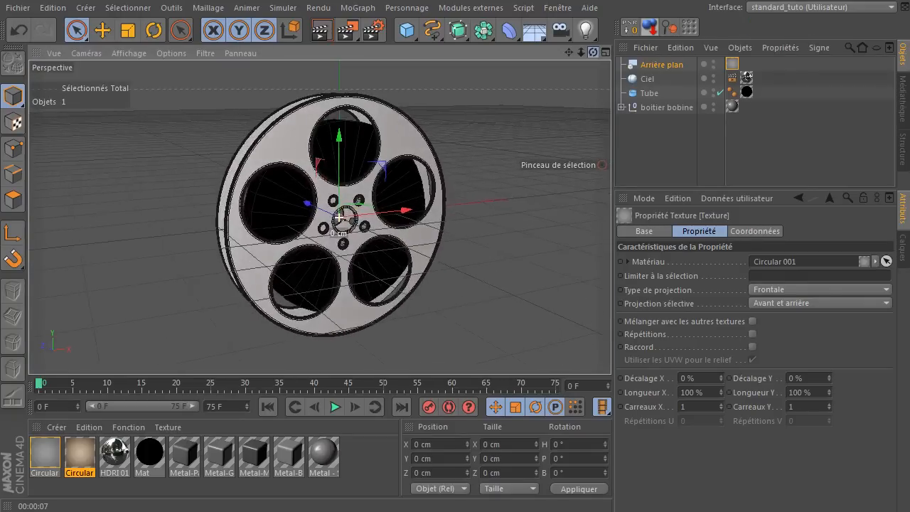
click(322, 30)
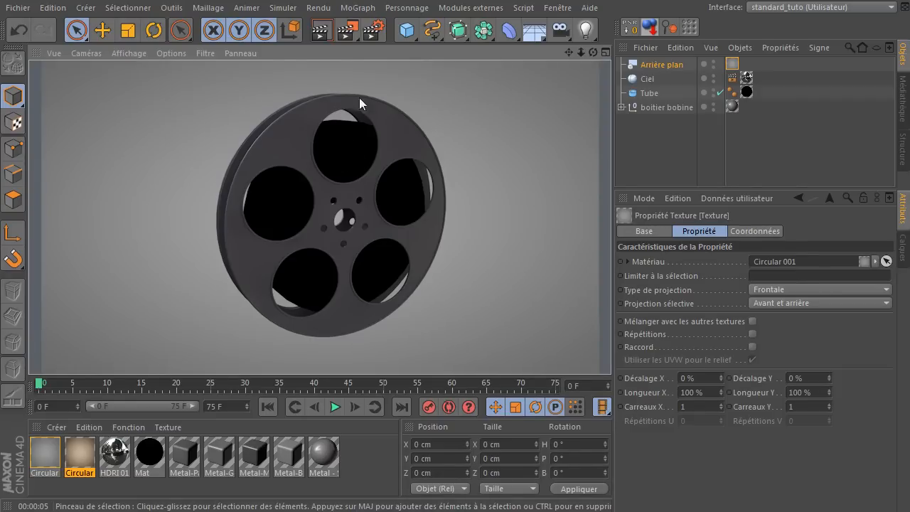
Switch to the browser and open the full-size 123RF reel reference image from the "bobine pellicule film" image results.
drag(909, 62, 413, 38)
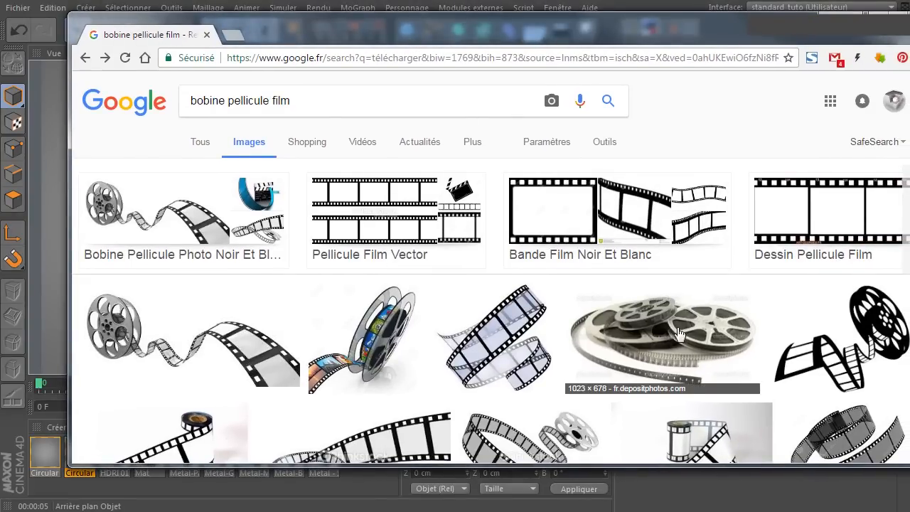
scroll(670, 329, down, 5)
click(734, 235)
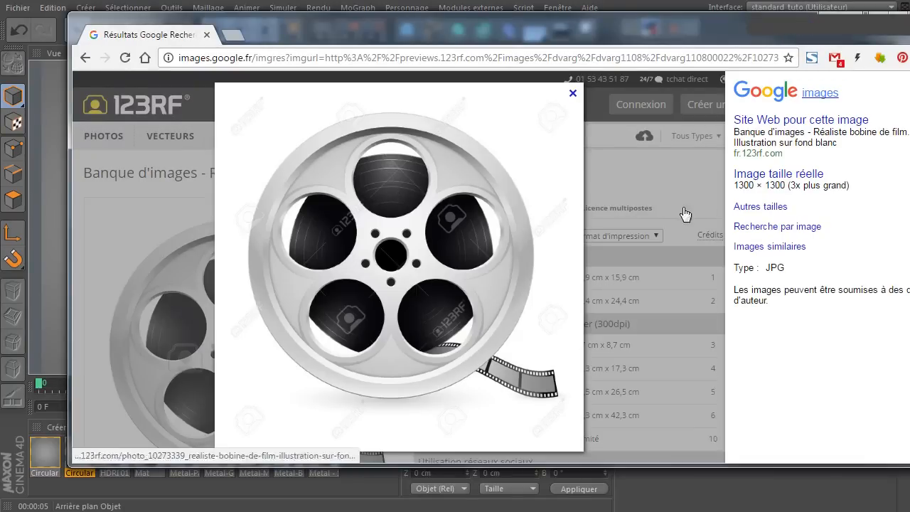
click(789, 176)
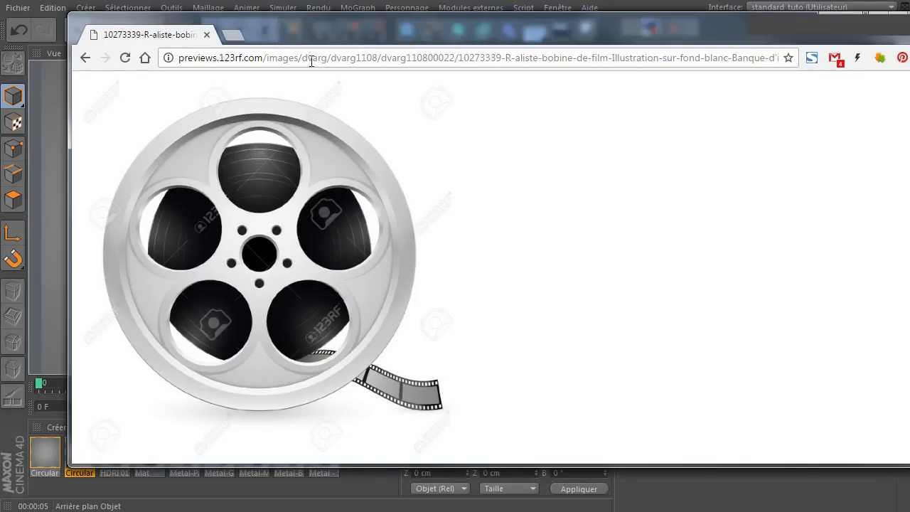
Return to Cinema 4D, clear the material selection, and render the reel in the view again.
drag(316, 29, 438, 44)
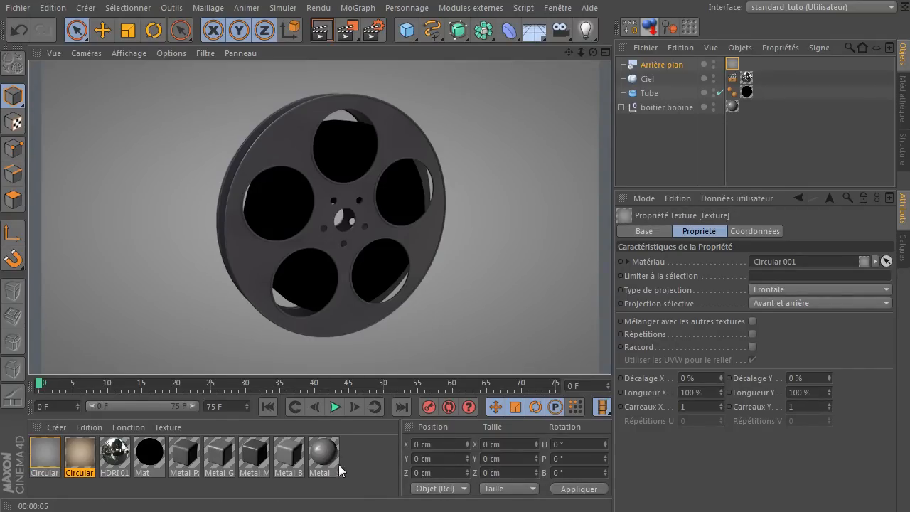
click(359, 465)
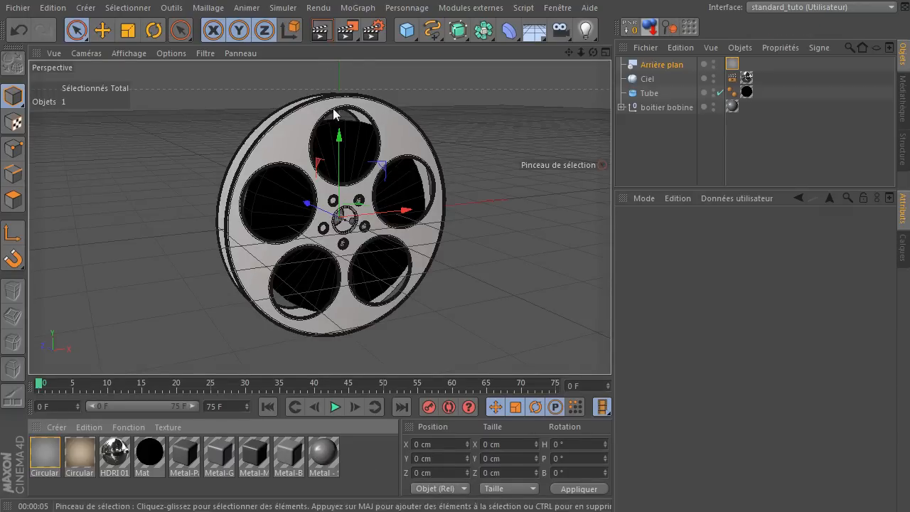
click(321, 30)
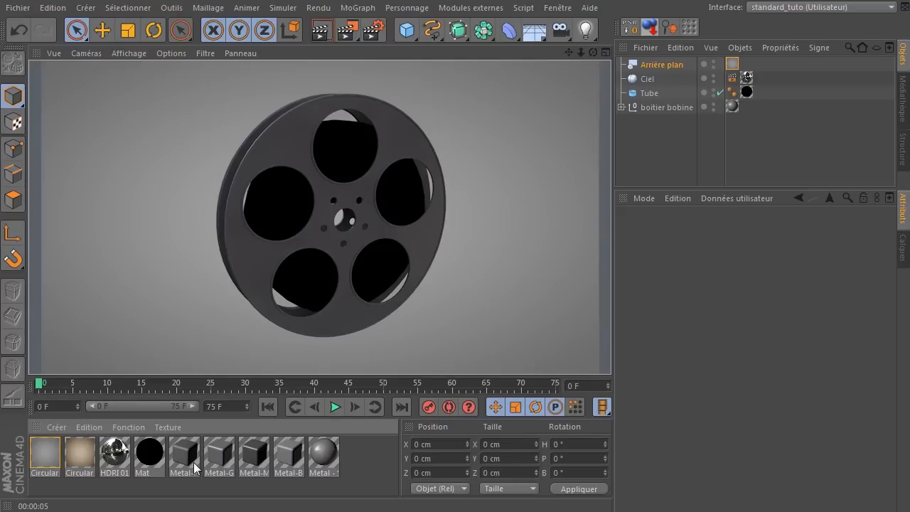
Delete all unused materials from the scene with Supprimer les matériaux inutilisés, and restore the viewport's size.
click(117, 429)
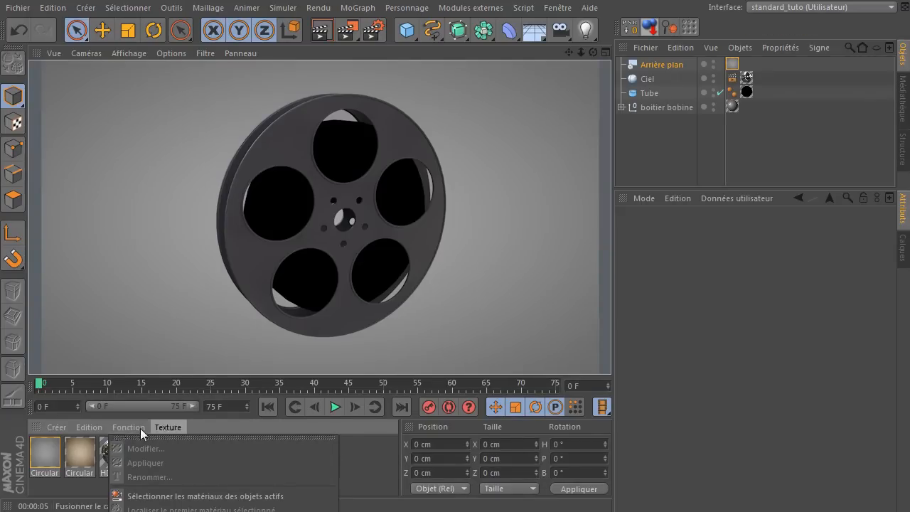
click(375, 464)
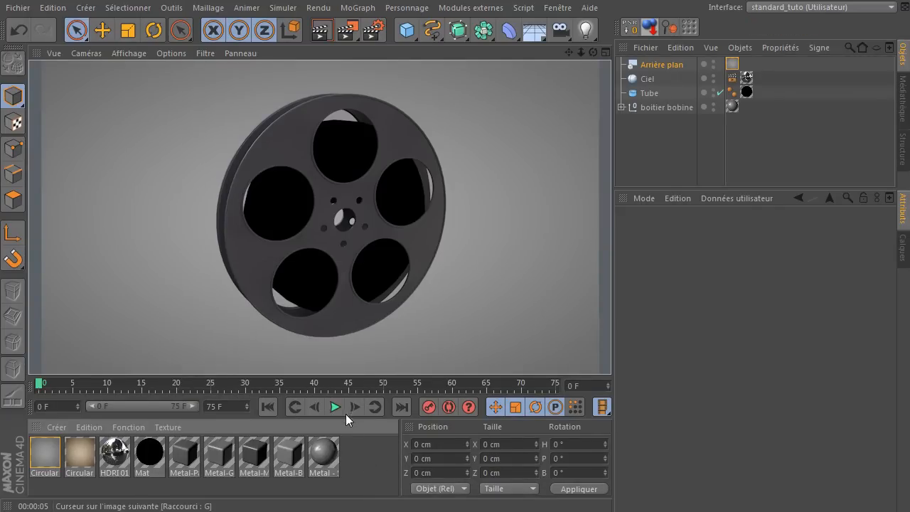
drag(352, 377, 360, 118)
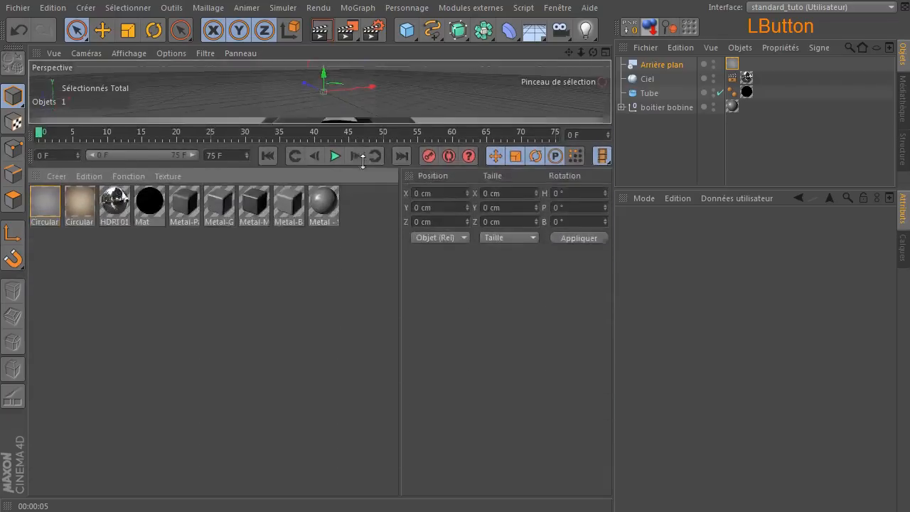
click(136, 166)
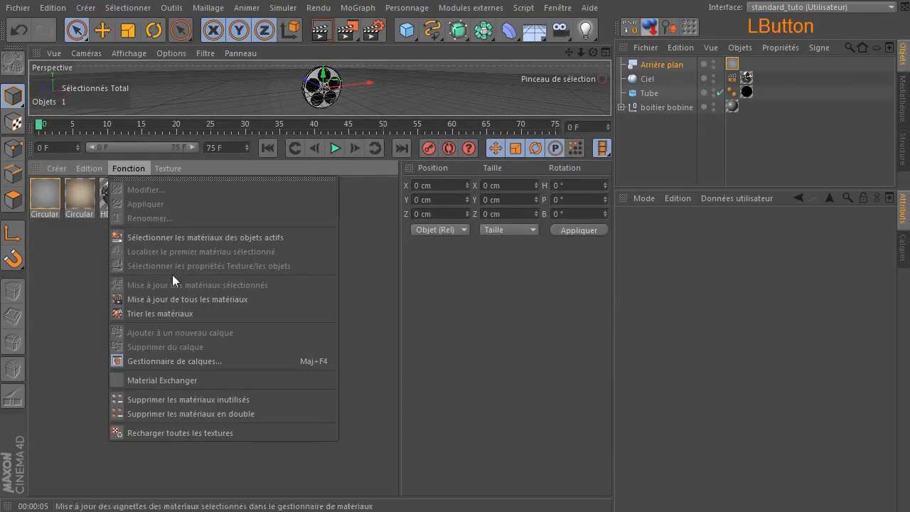
click(261, 398)
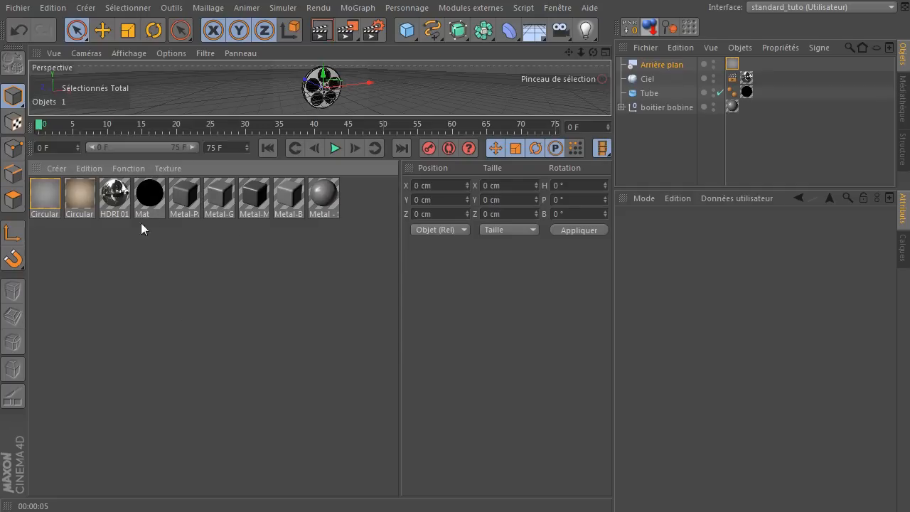
click(144, 171)
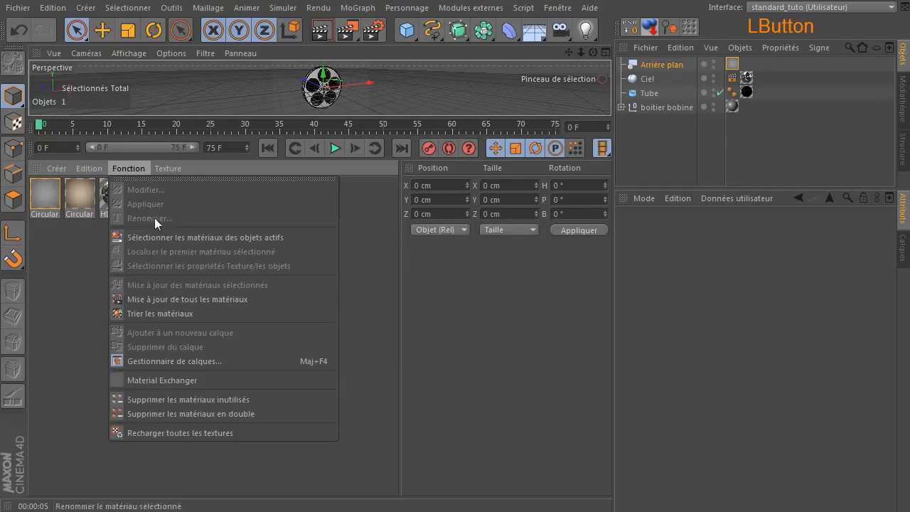
click(167, 397)
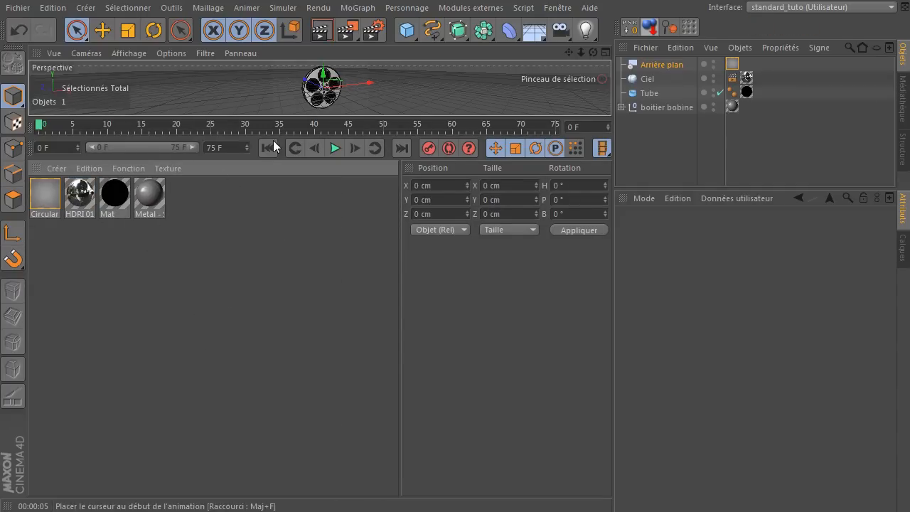
drag(273, 140, 275, 404)
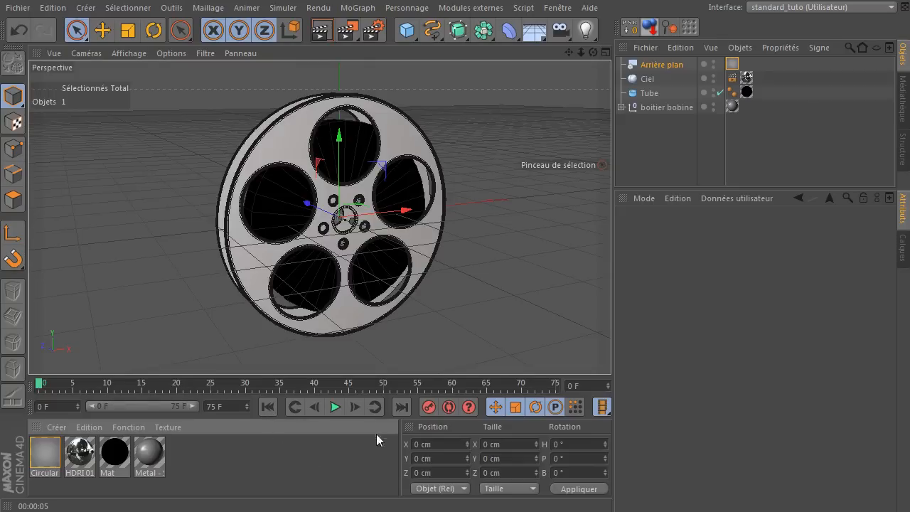
click(222, 476)
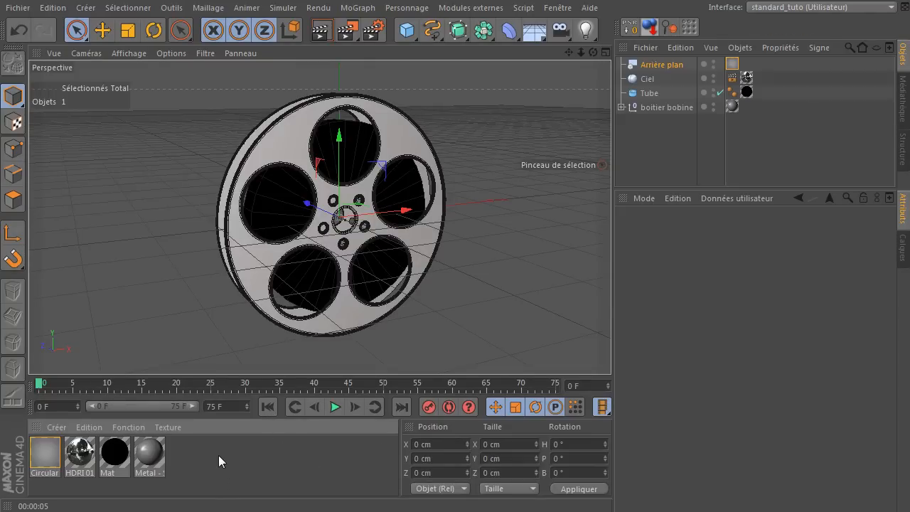